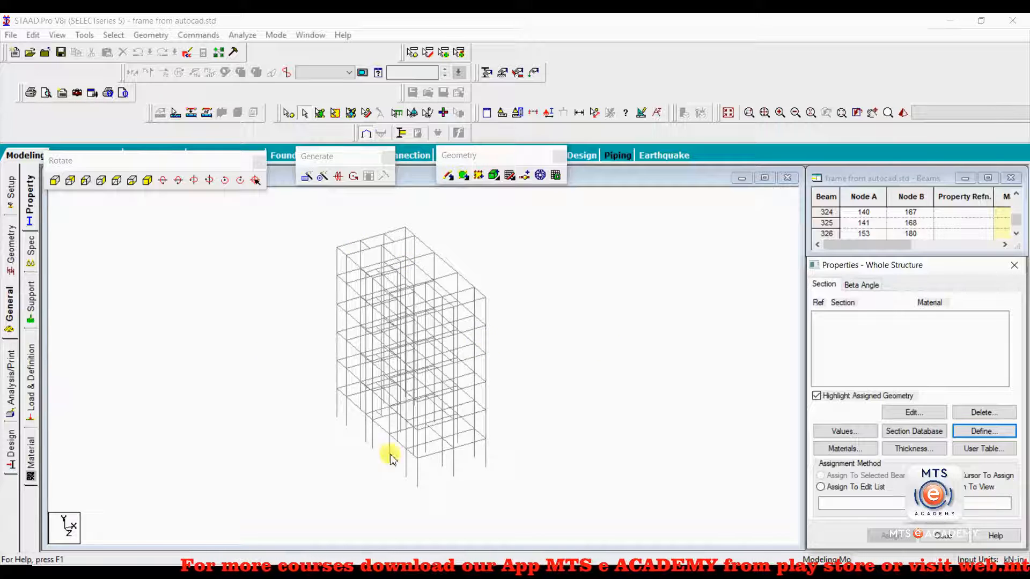
Step: Examine the whole building frame from several sides in a 3D rendering and close the rendering
right_click(556, 250)
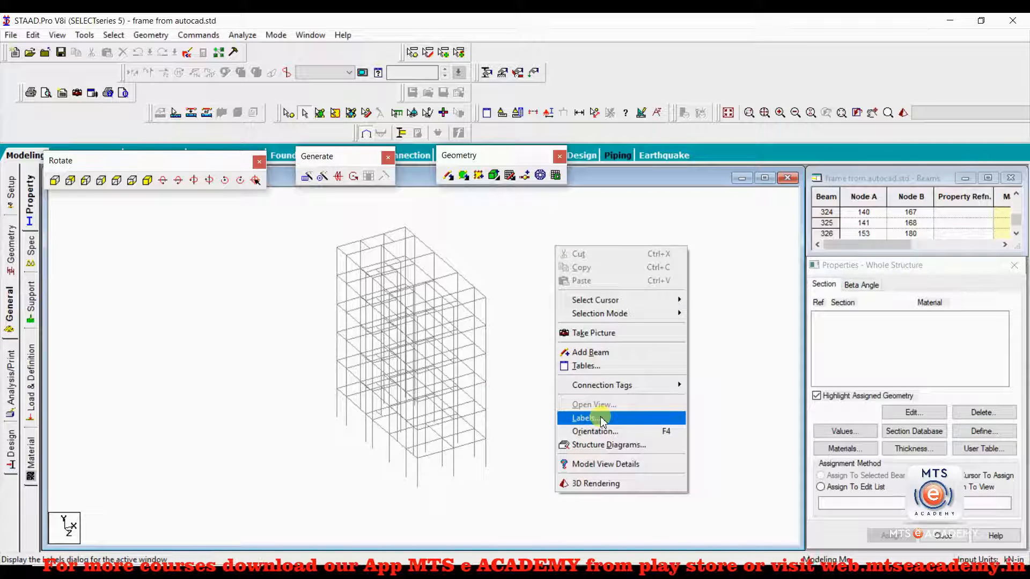
left_click(585, 485)
left_click_drag(500, 323, 379, 310)
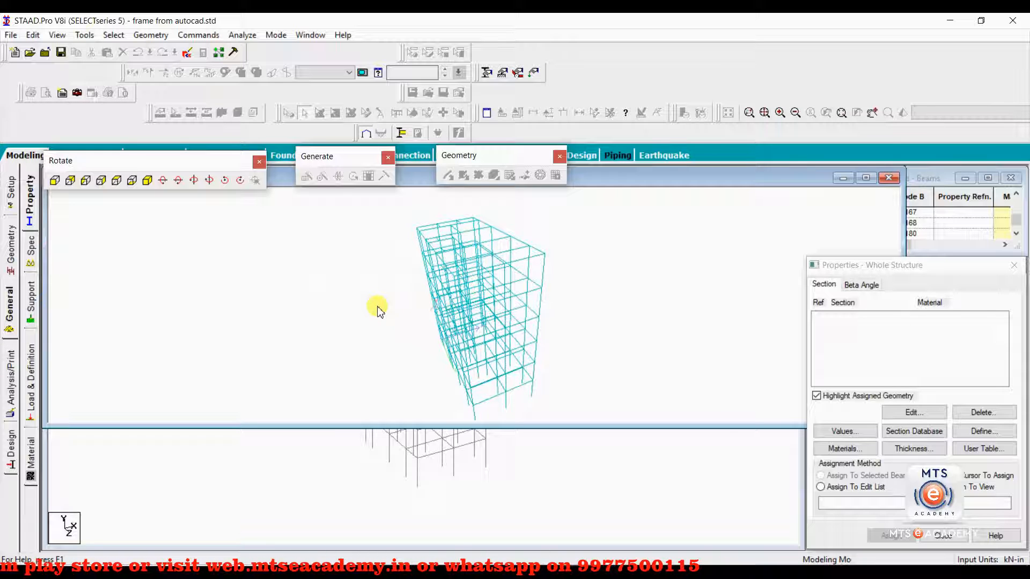
left_click_drag(517, 386, 477, 313)
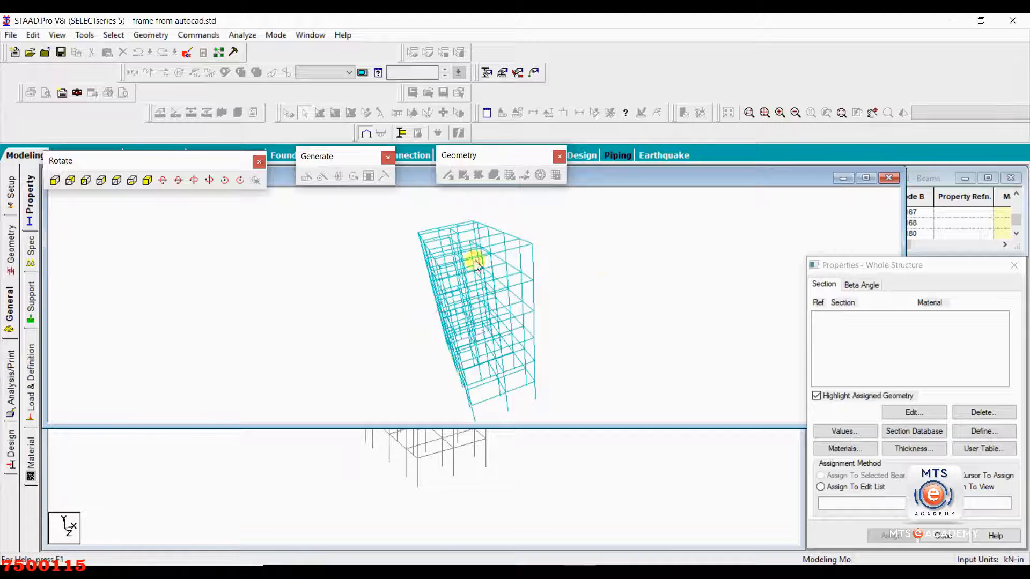
key("Right")
key("Right")
key("Right")
key("Right")
key("Right")
key("Right")
key("Right")
key("Right")
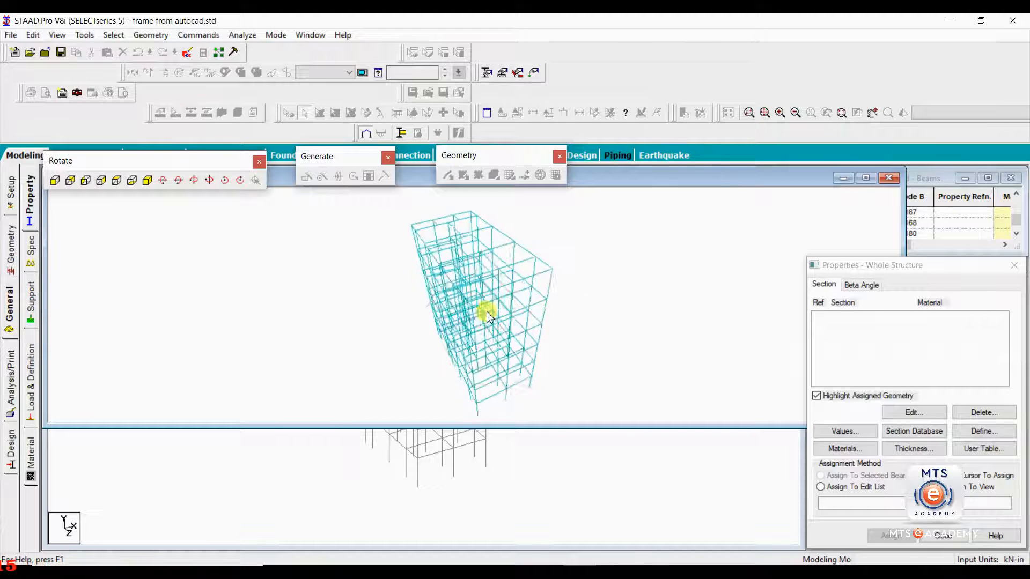
key("Right")
key("Right")
key("Right")
key("Right")
key("Right")
key("Right")
key("Right")
key("Right")
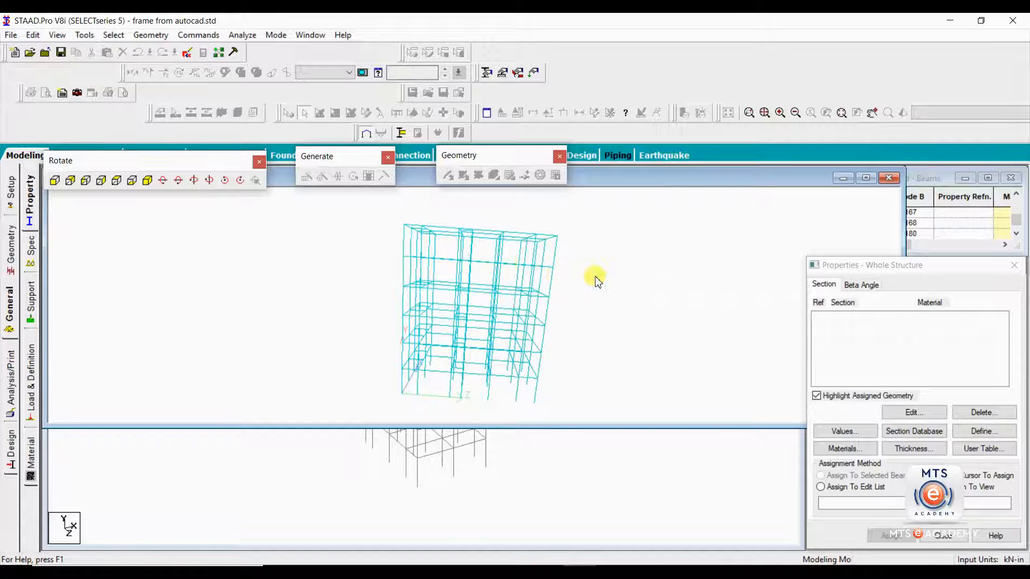
middle_click_drag(595, 283, 520, 298)
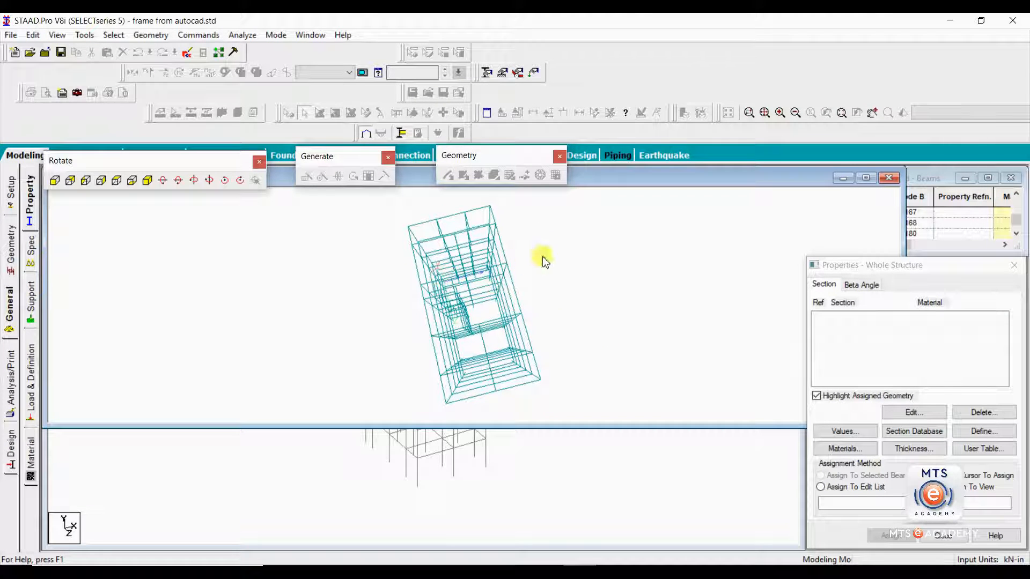
middle_click_drag(469, 285, 476, 259)
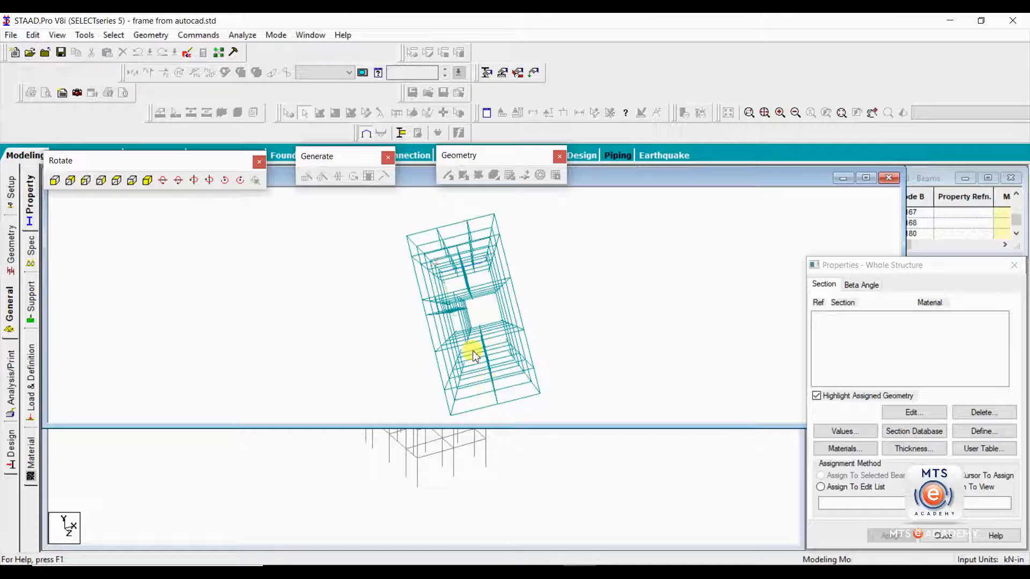
left_click(889, 179)
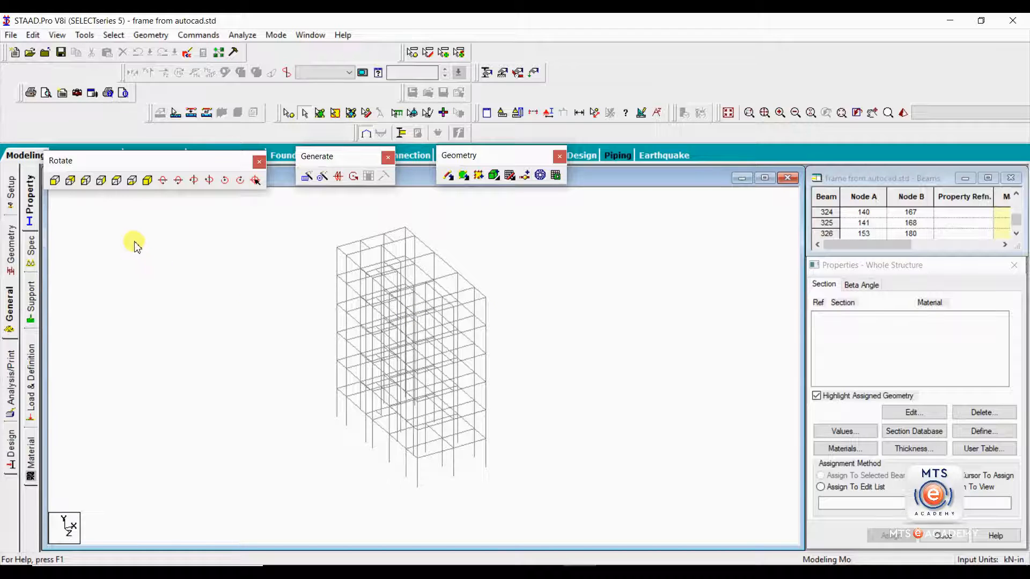
Step: Switch to the plan view and try to window-select the column at the frame's upper-right corner
left_click(118, 182)
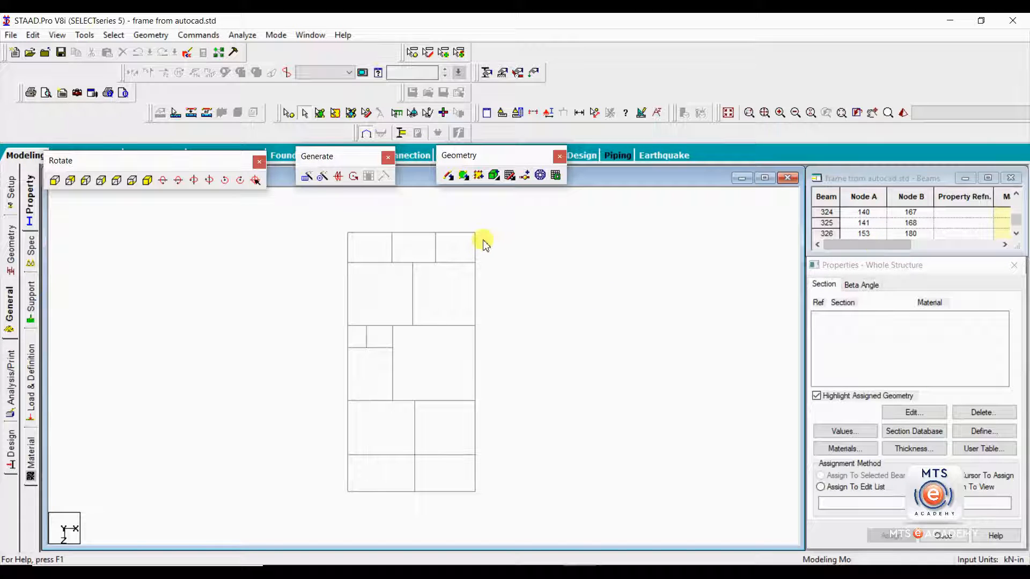
scroll(443, 233, "up", 1)
middle_click_drag(441, 229, 454, 348)
scroll(468, 379, "up", 1)
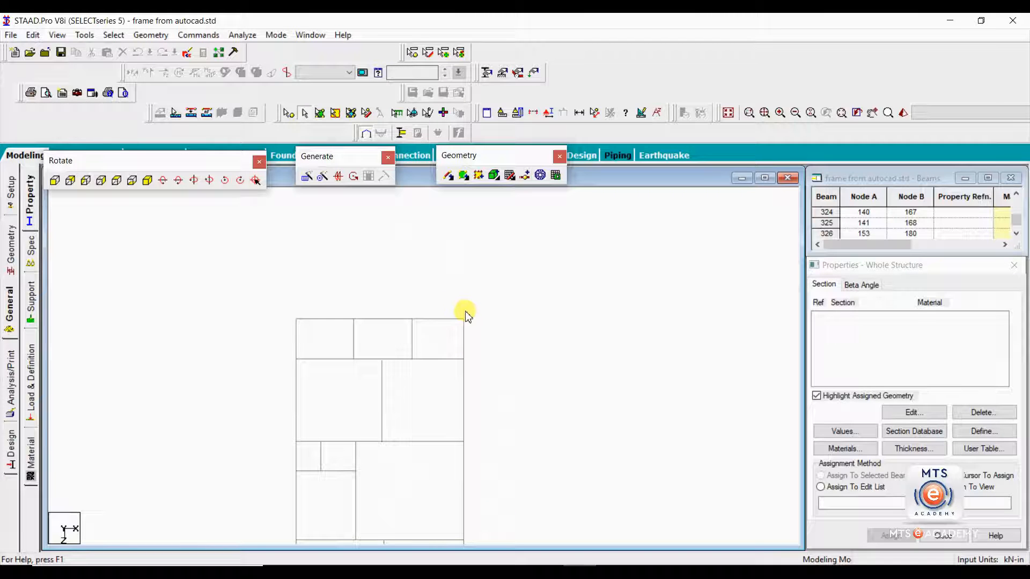
left_click(464, 321)
left_click(441, 329)
left_click(464, 339)
left_click(455, 334)
left_click(464, 318)
left_click(475, 333)
left_click_drag(448, 304, 477, 331)
left_click_drag(476, 331, 477, 331)
left_click(485, 318)
scroll(476, 324, "up", 3)
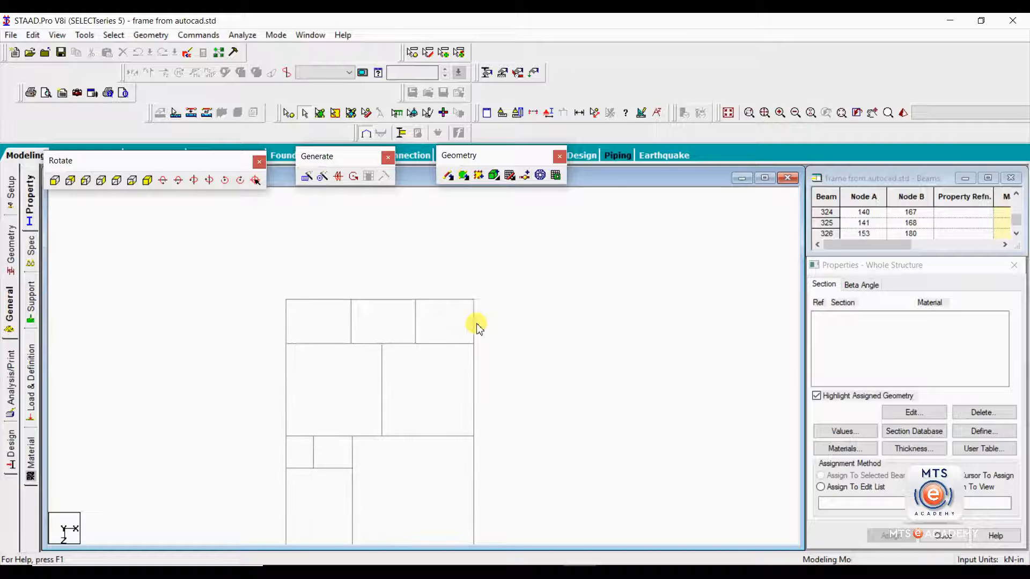
scroll(485, 314, "up", 2)
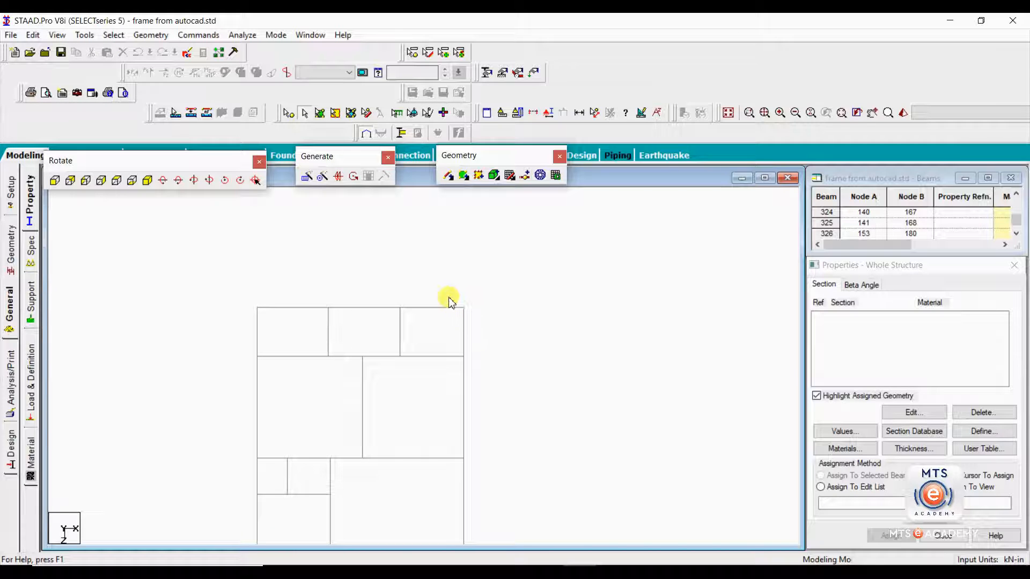
left_click_drag(449, 295, 473, 313)
mouse_move(476, 314)
left_mouse_down()
mouse_move(455, 293)
mouse_move(471, 316)
left_mouse_up()
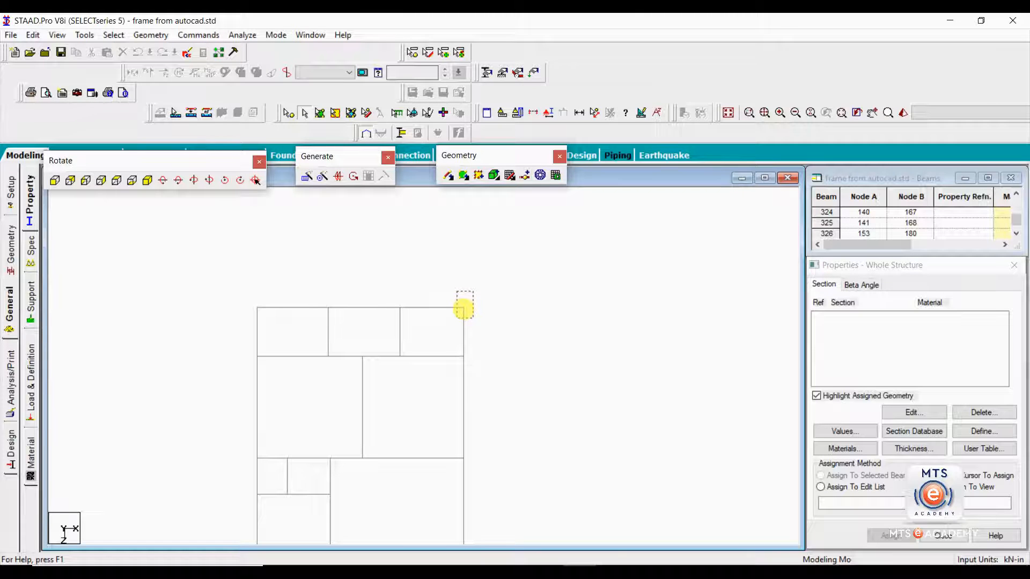
left_click_drag(472, 318, 473, 319)
scroll(502, 302, "down", 1)
middle_click_drag(498, 344, 536, 305)
left_click(536, 305)
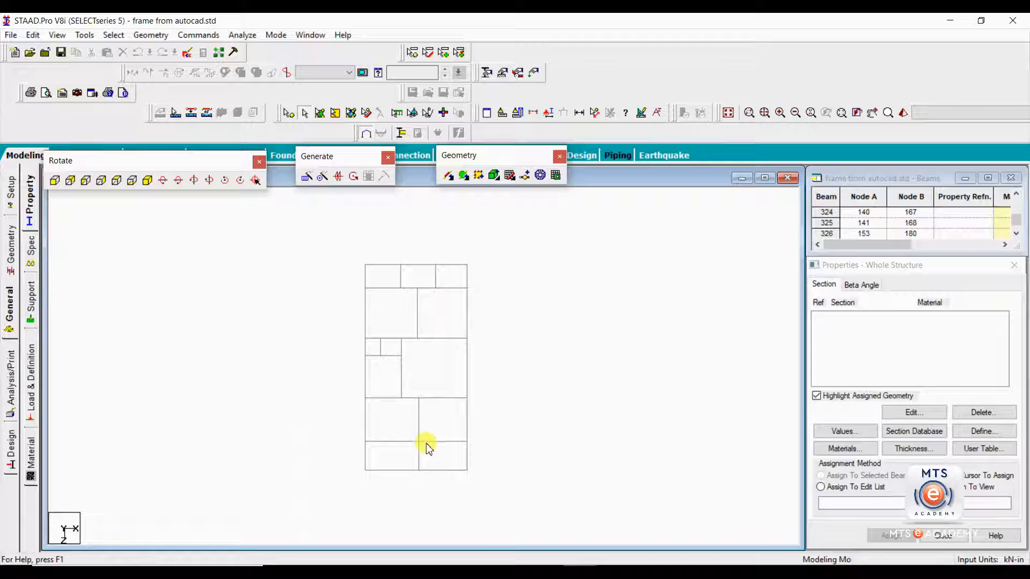
Step: Window-select the stacked columns at the plan's upper-right corner and clear the selection each time
scroll(431, 279, "up", 1)
middle_click_drag(427, 302, 413, 372)
scroll(414, 363, "up", 1)
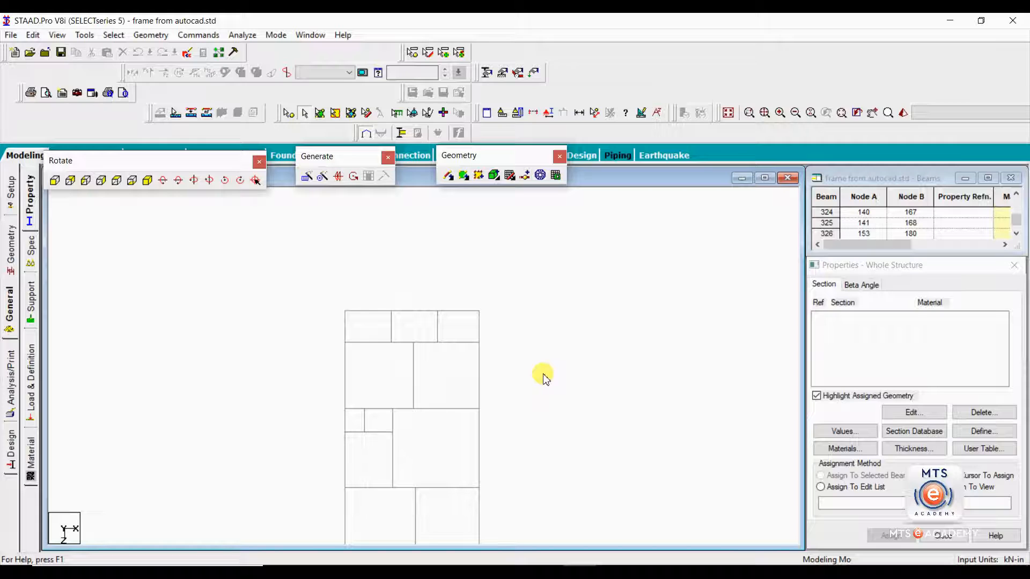
scroll(464, 312, "up", 2)
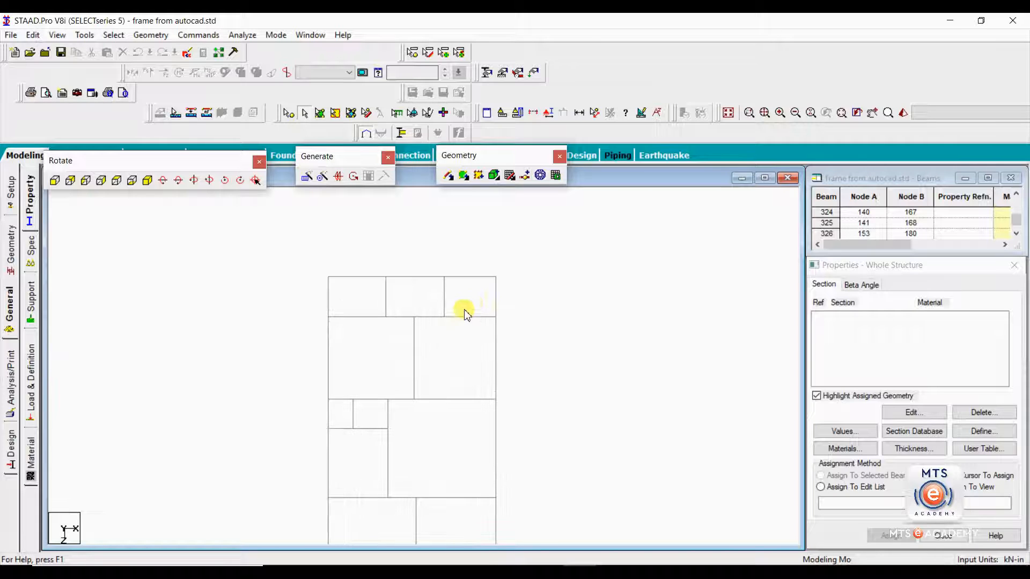
middle_click_drag(464, 312, 462, 336)
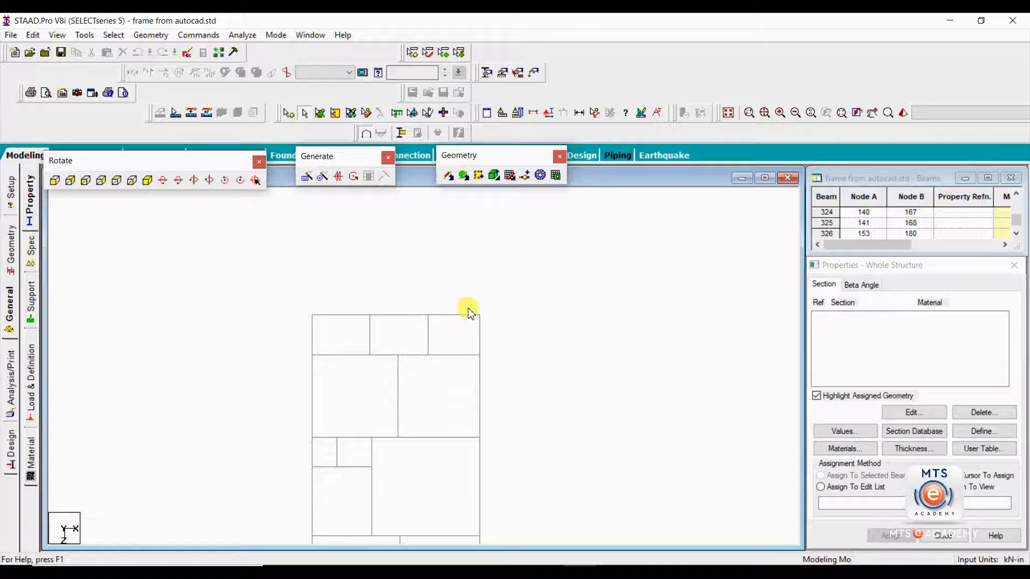
left_click_drag(461, 307, 496, 324)
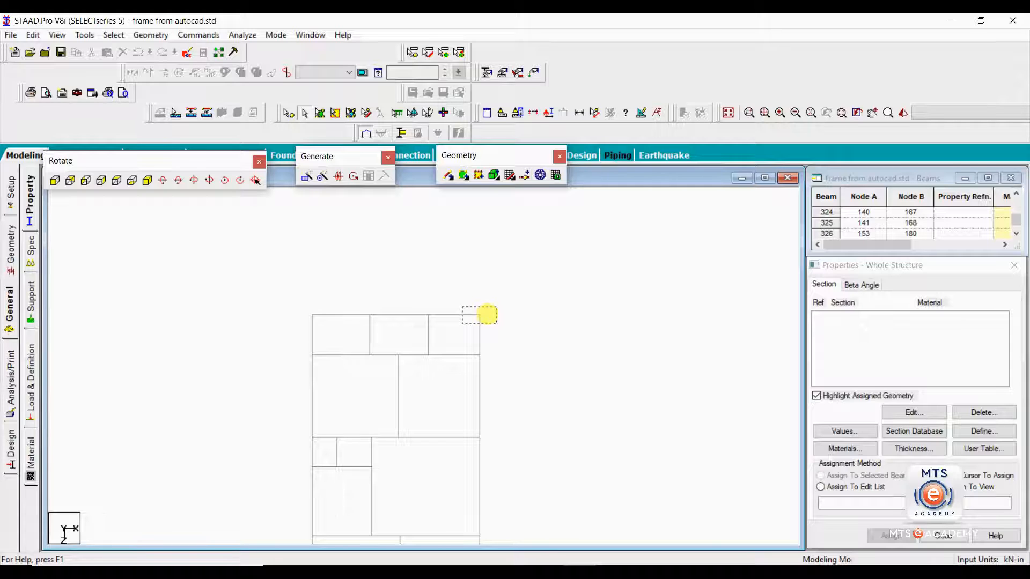
left_click_drag(487, 315, 496, 324)
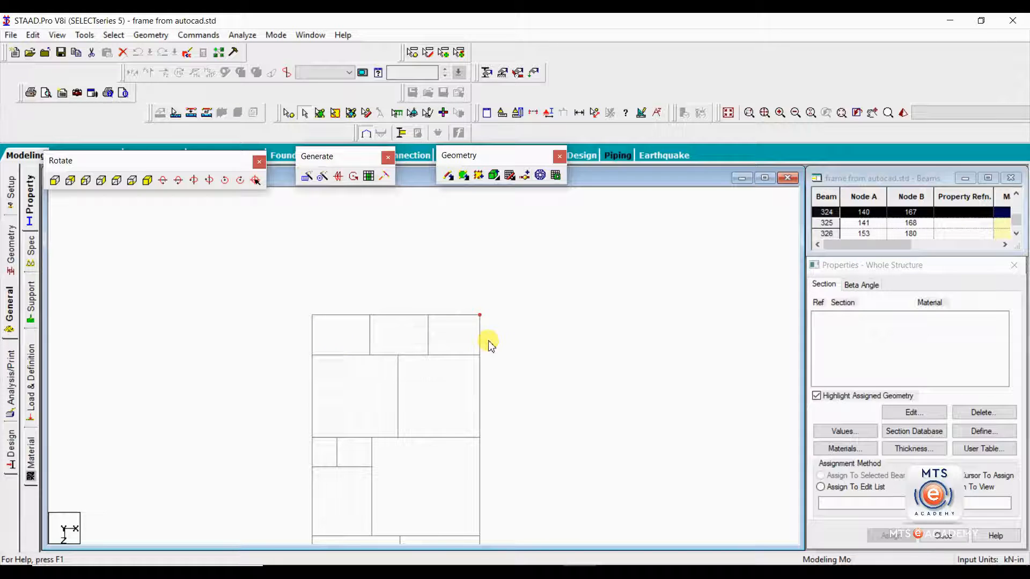
left_click(450, 327)
left_click_drag(468, 306, 492, 321)
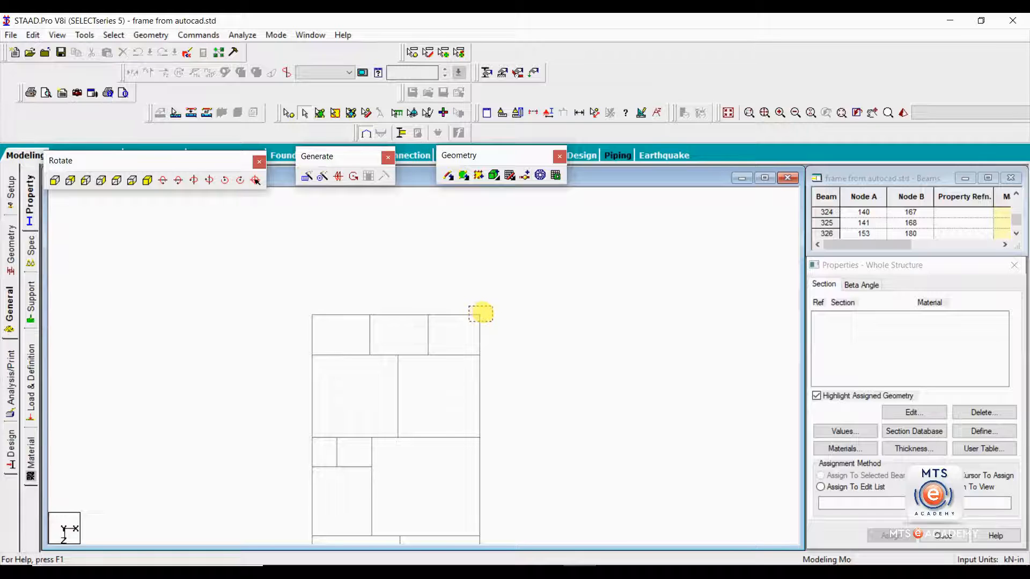
left_click_drag(493, 322, 491, 324)
left_click(489, 331)
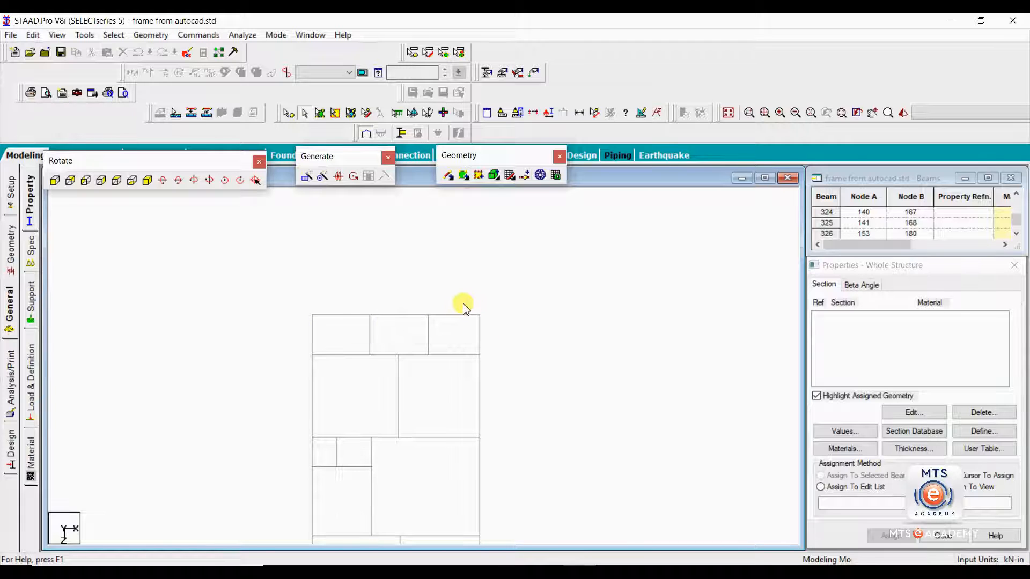
scroll(466, 314, "up", 2)
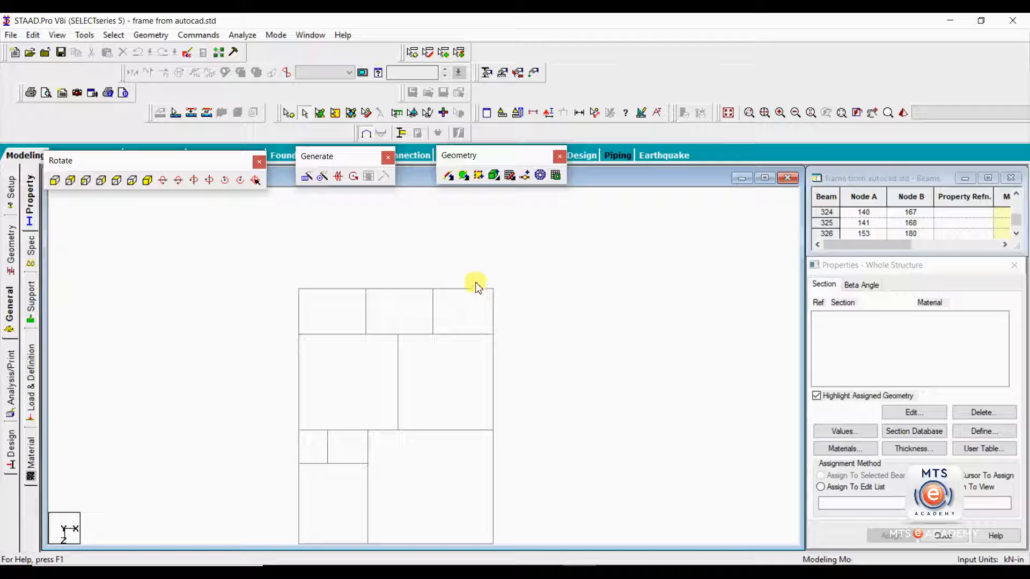
left_click_drag(474, 278, 507, 297)
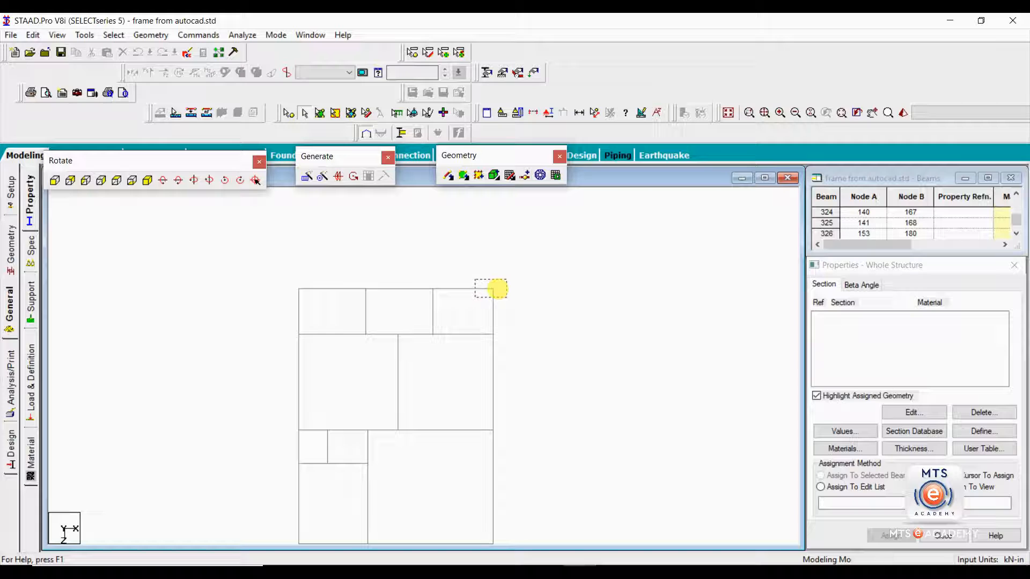
left_click_drag(507, 297, 507, 298)
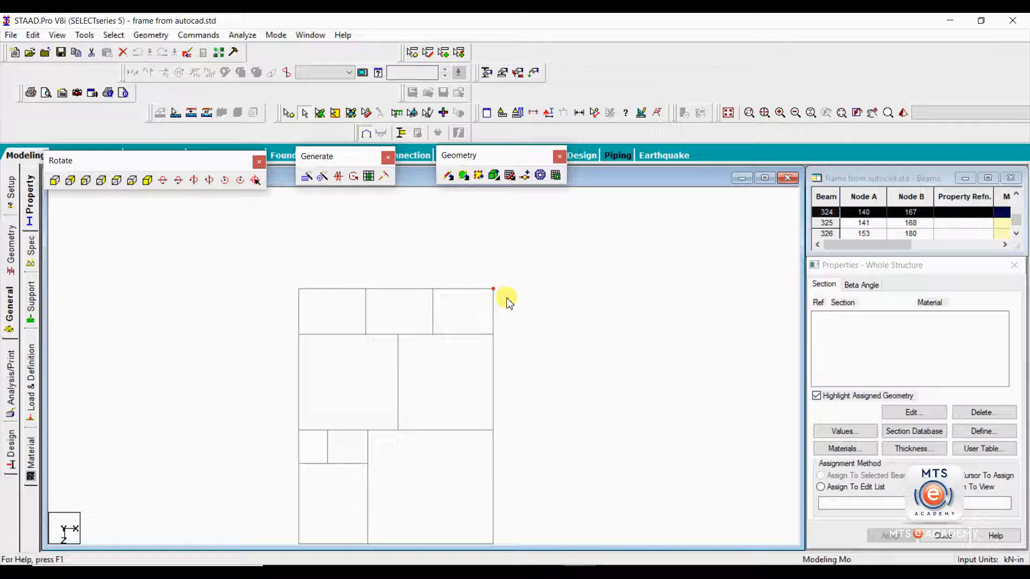
left_click(515, 354)
scroll(519, 356, "down", 1)
middle_click_drag(507, 441, 509, 371)
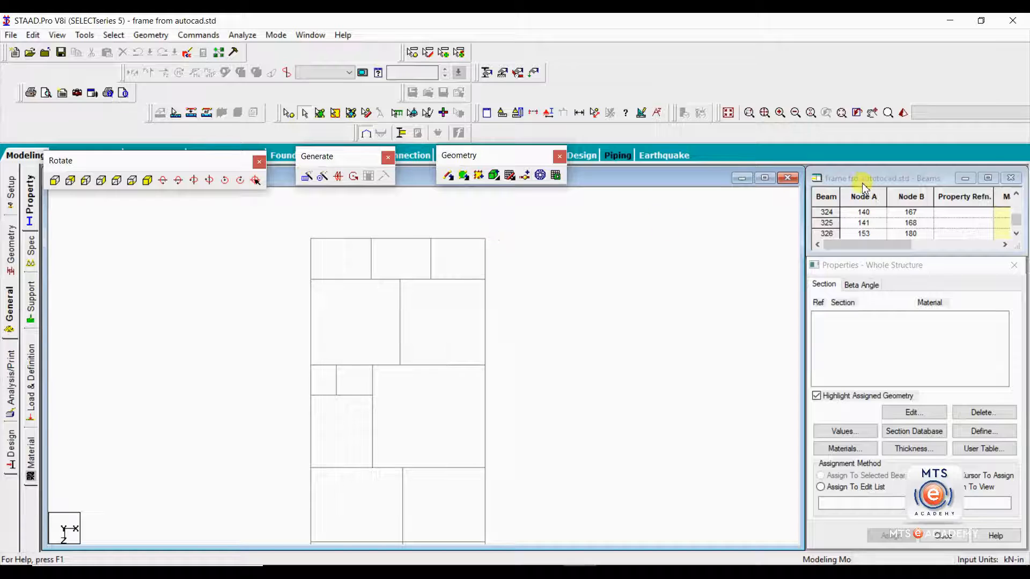
mouse_move(460, 306)
middle_mouse_down()
mouse_move(480, 298)
mouse_move(473, 316)
middle_mouse_up()
scroll(488, 267, "up", 1)
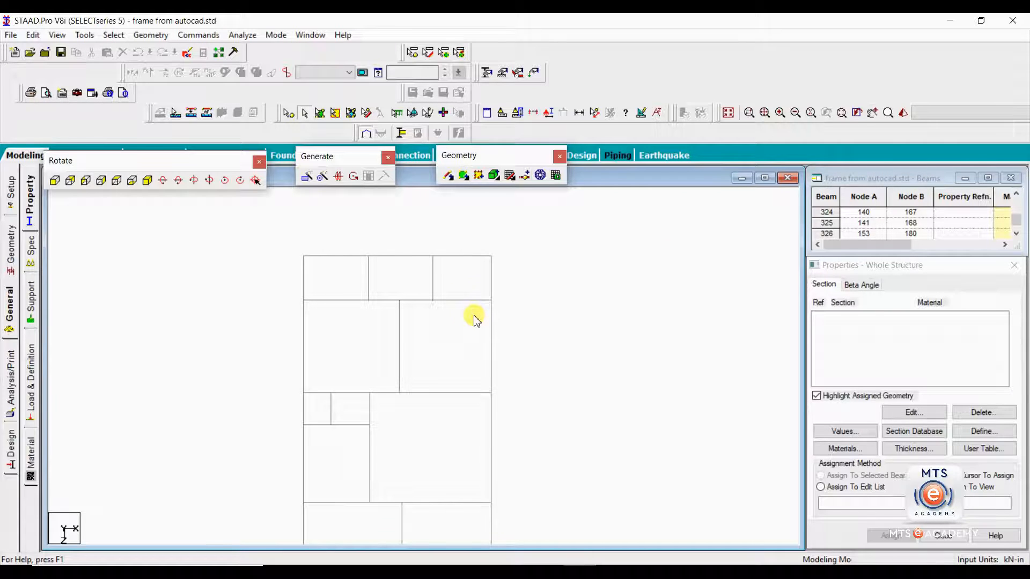
scroll(468, 321, "down", 1)
scroll(458, 346, "down", 1)
middle_click_drag(458, 339, 472, 311)
scroll(464, 344, "down", 1)
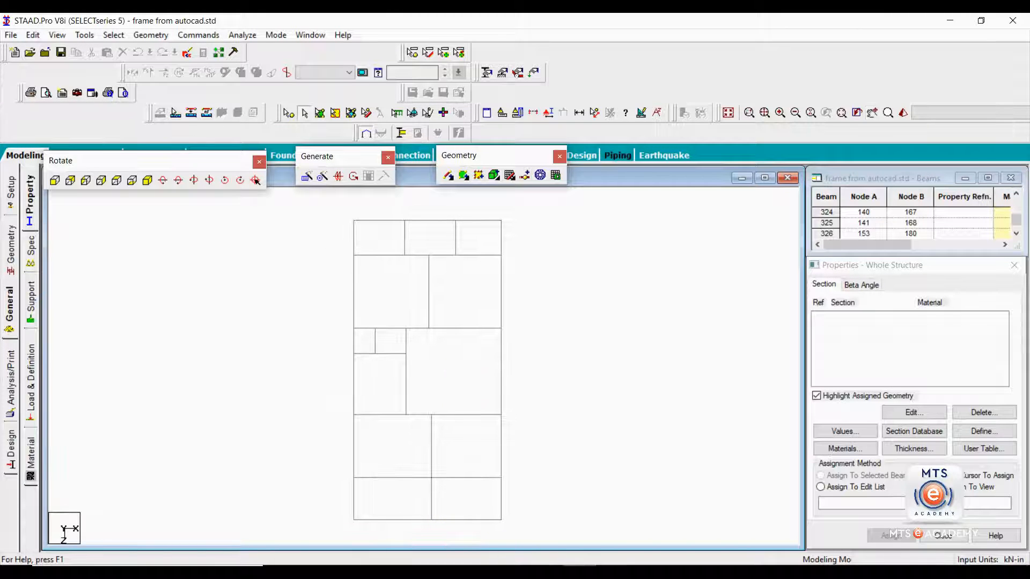
mouse_move(612, 572)
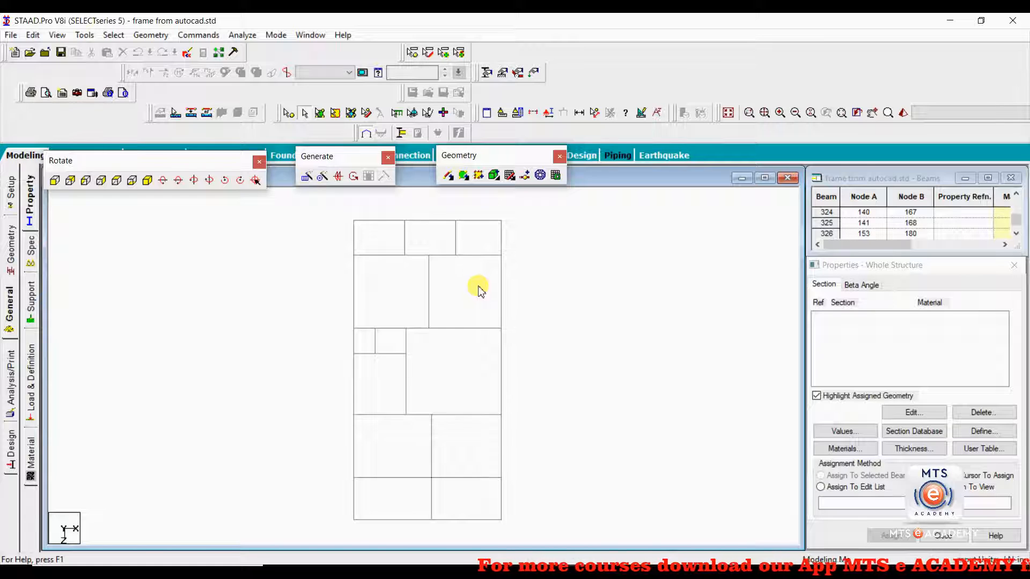
Step: View the YD, ZD and concrete material settings of the rectangular section definition without adding a section
left_click(977, 433)
left_click_drag(563, 156, 811, 118)
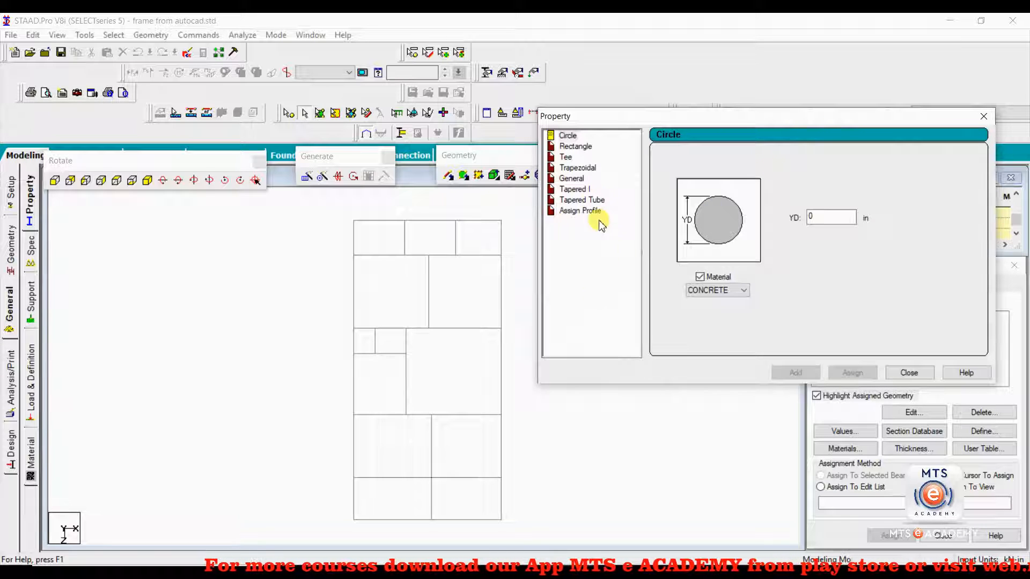
left_click(581, 151)
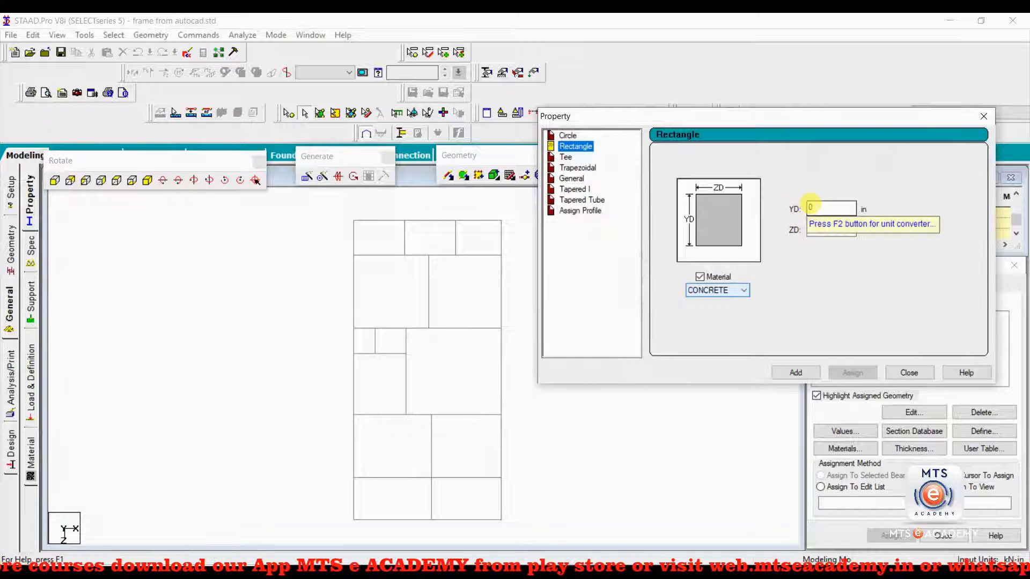
left_click(810, 207)
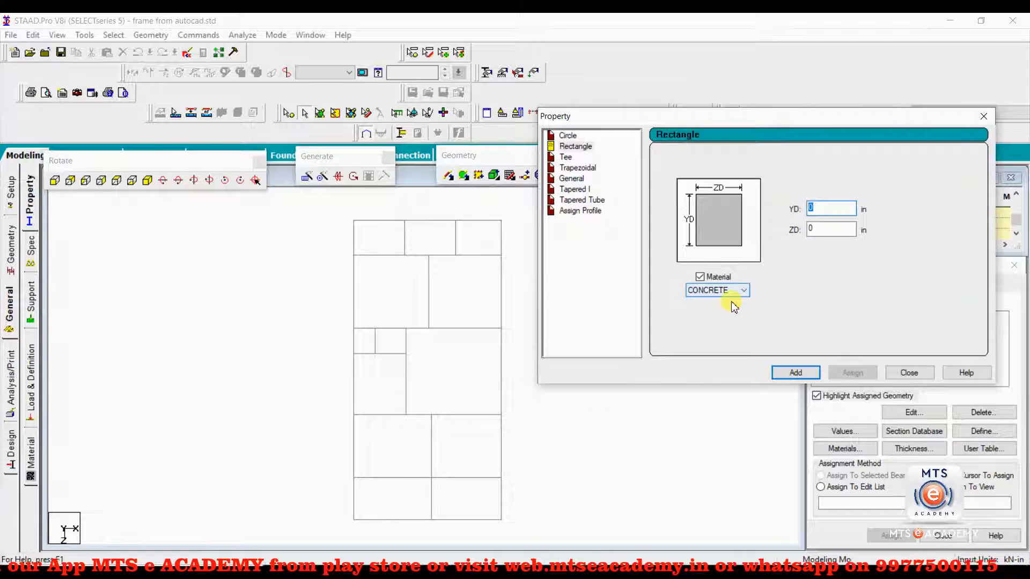
left_click(982, 117)
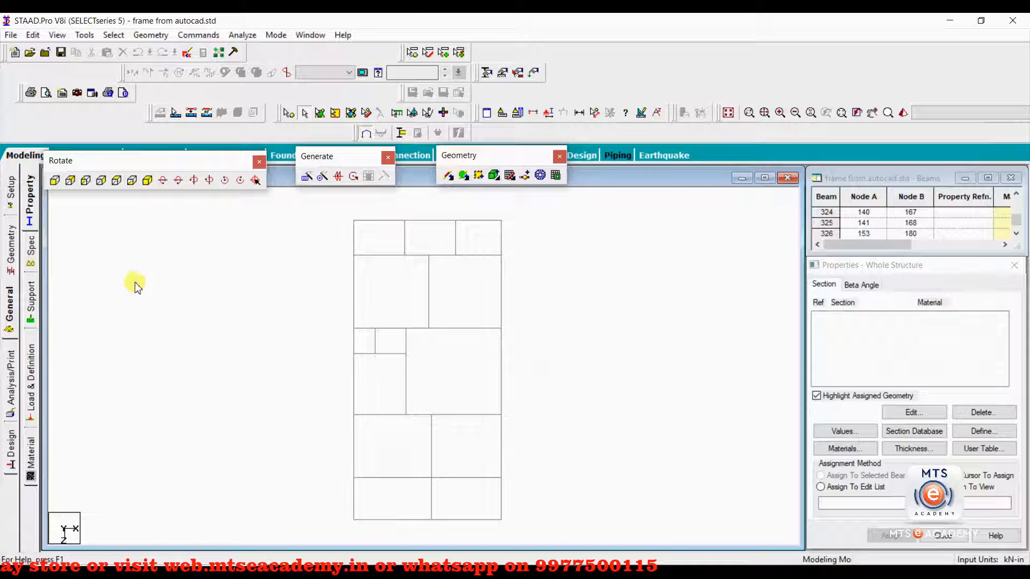
Step: Switch the frame to the isometric view and select all beams parallel to the Y axis
left_click(148, 182)
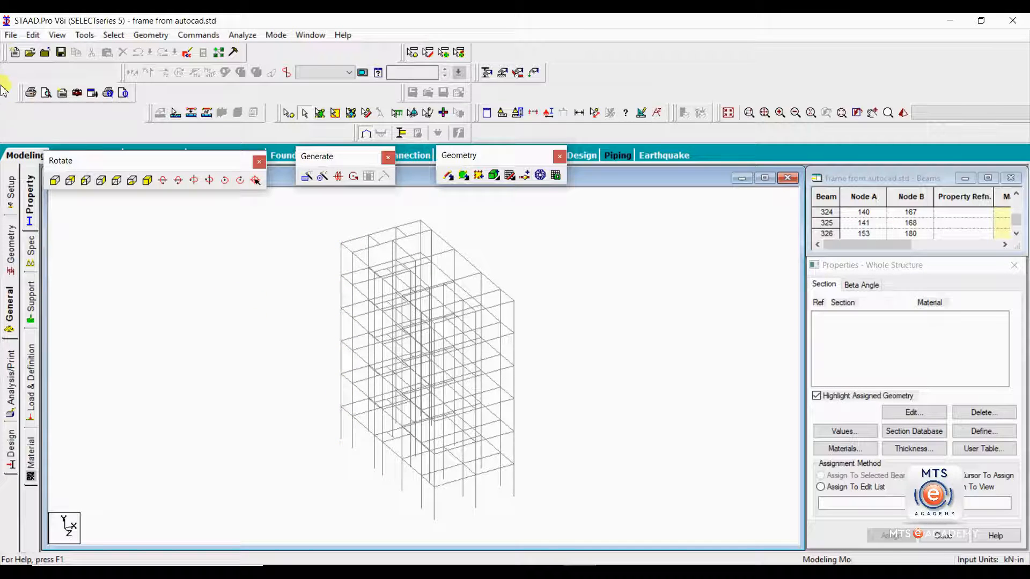
left_click(114, 35)
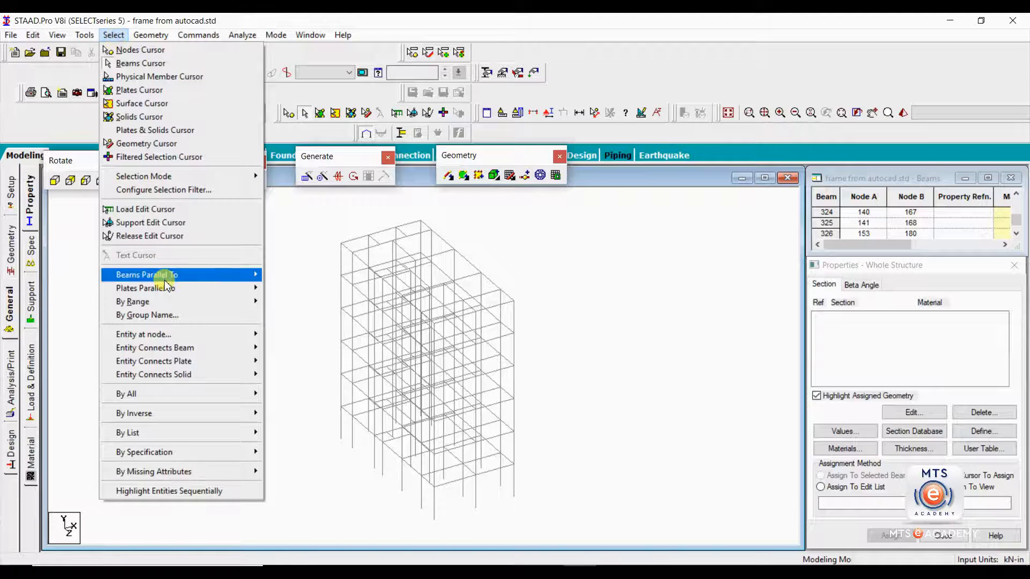
mouse_move(161, 275)
left_click(275, 289)
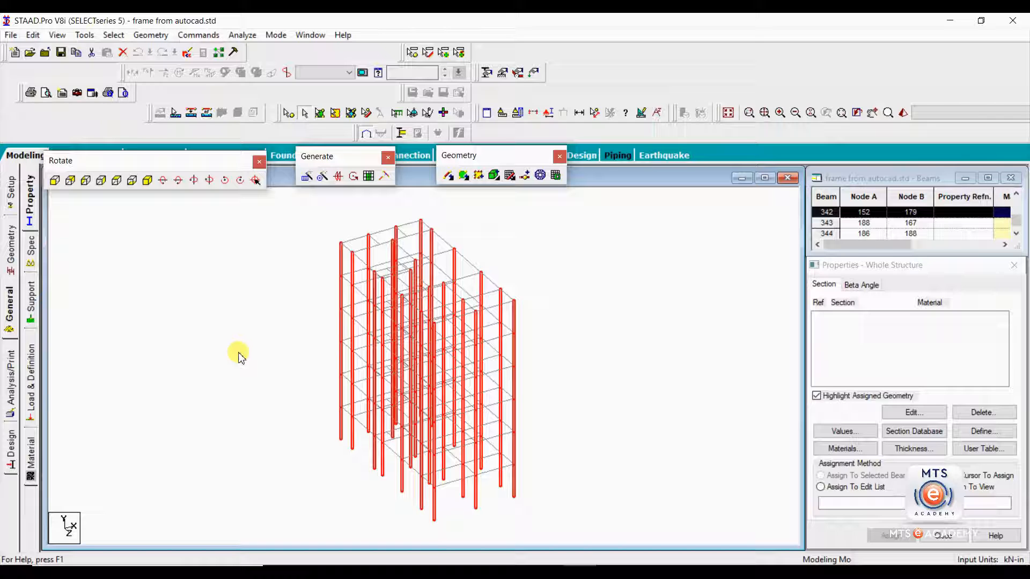
Step: Isolate the selected columns so only they are displayed, and switch them to the plan view
left_click(55, 36)
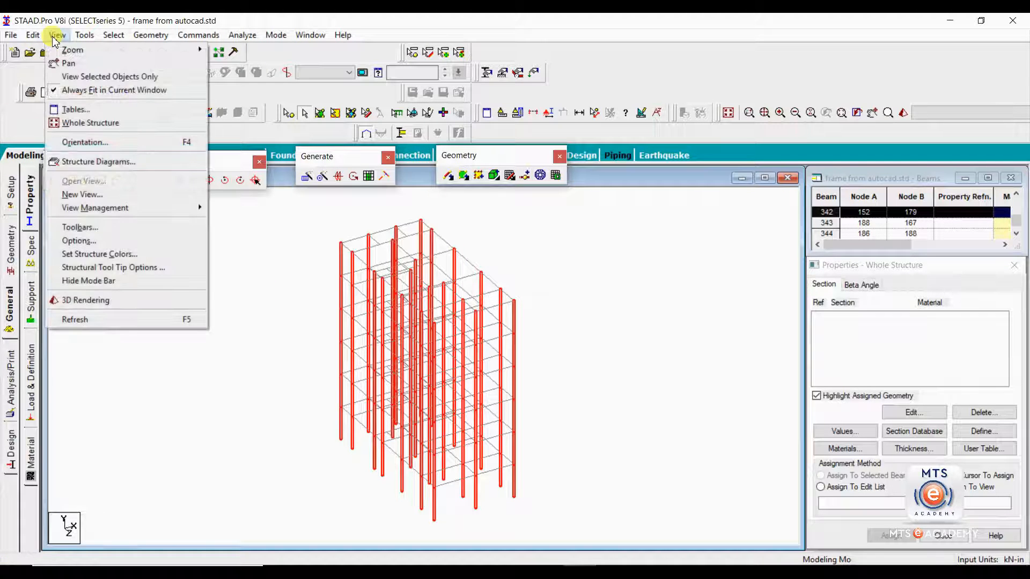
left_click(97, 78)
left_click(226, 361)
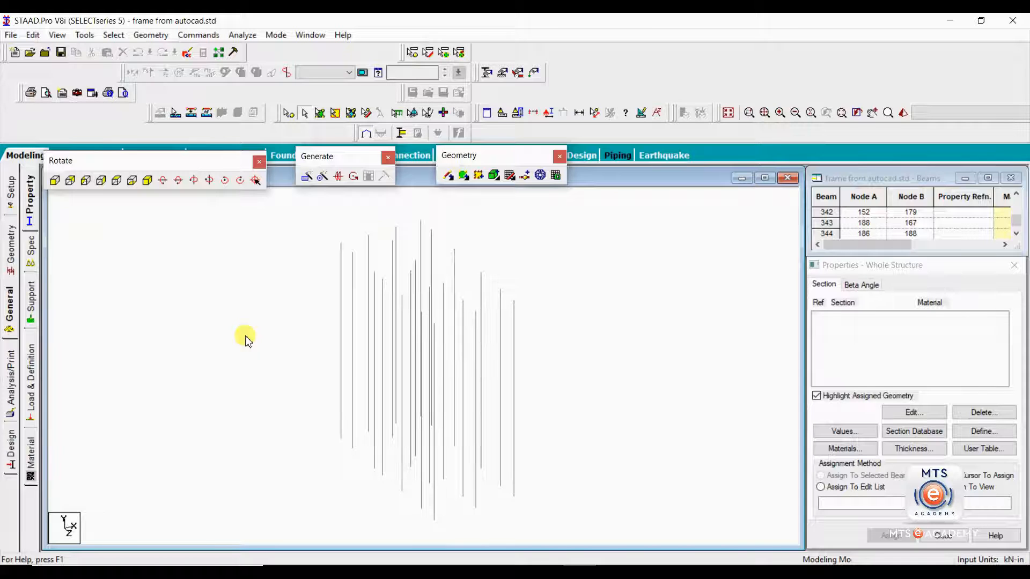
left_click(117, 182)
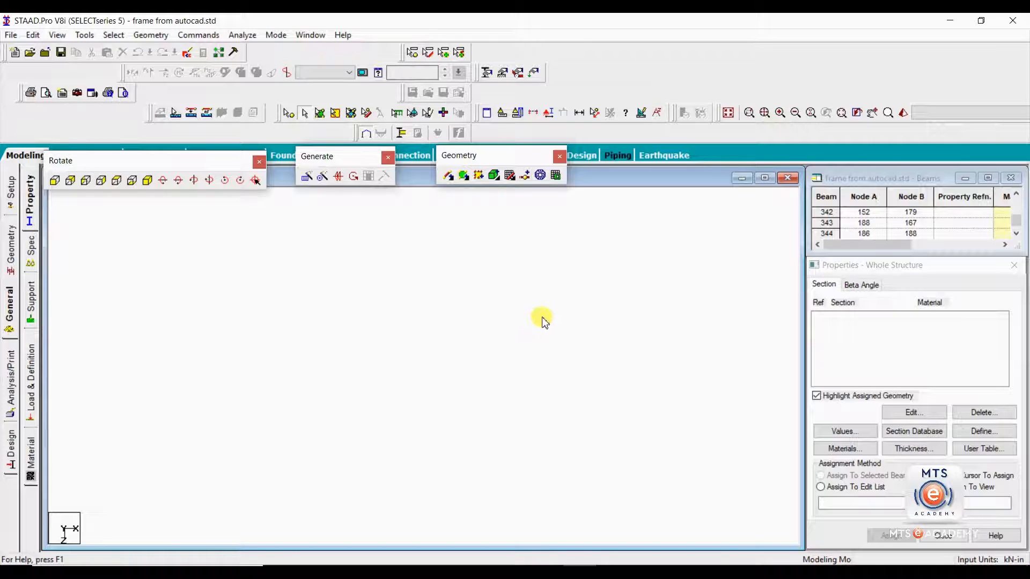
Step: Turn on the node point and beam orientation labels for the columns in the plan view
right_click(566, 275)
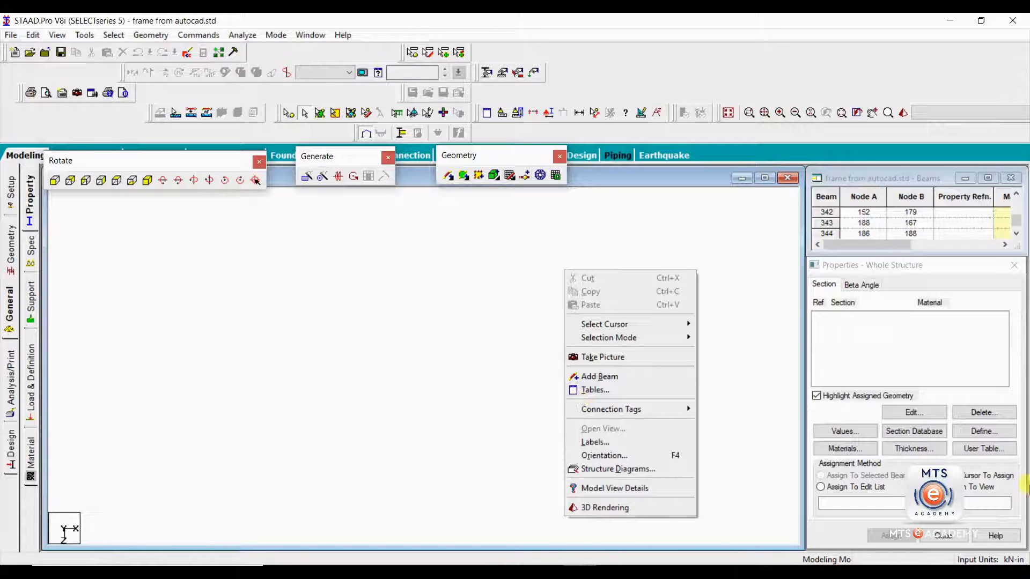
mouse_move(599, 417)
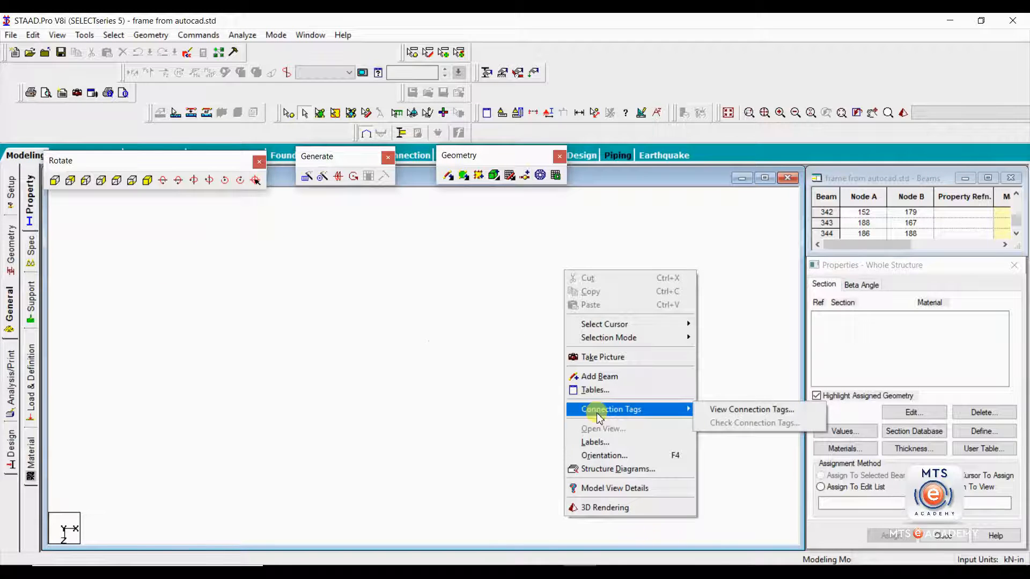
left_click(595, 442)
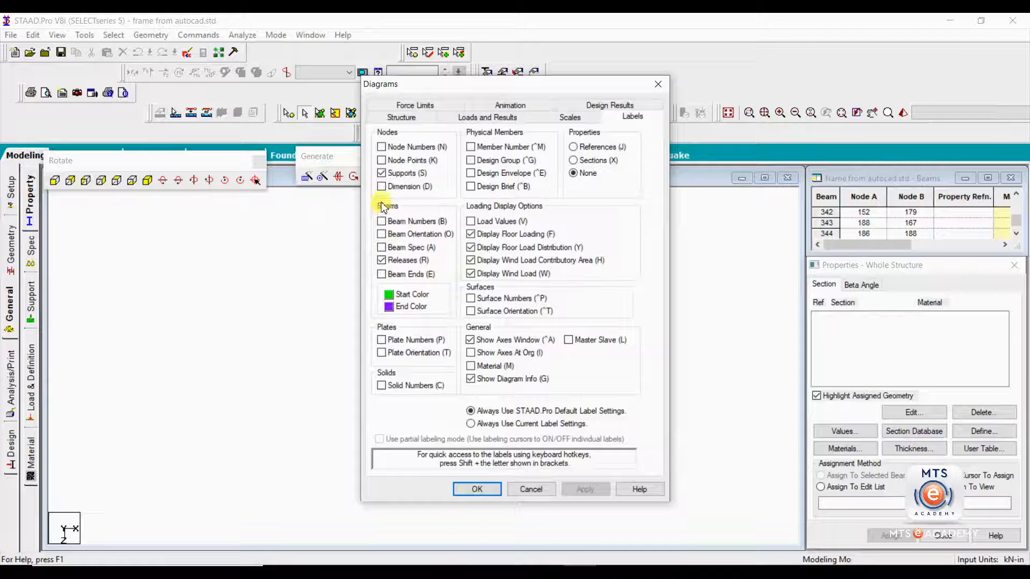
left_click(381, 160)
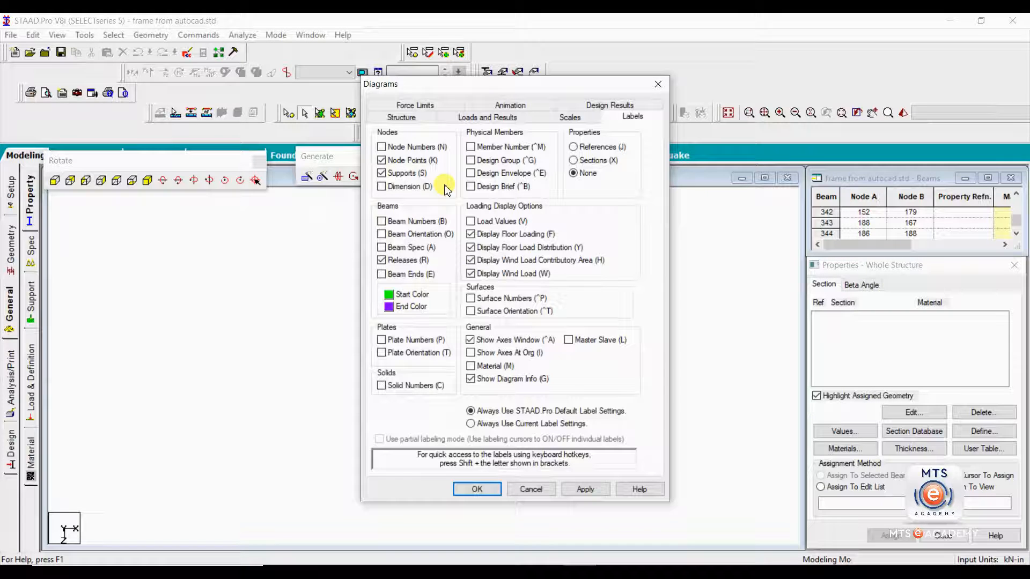
left_click(382, 235)
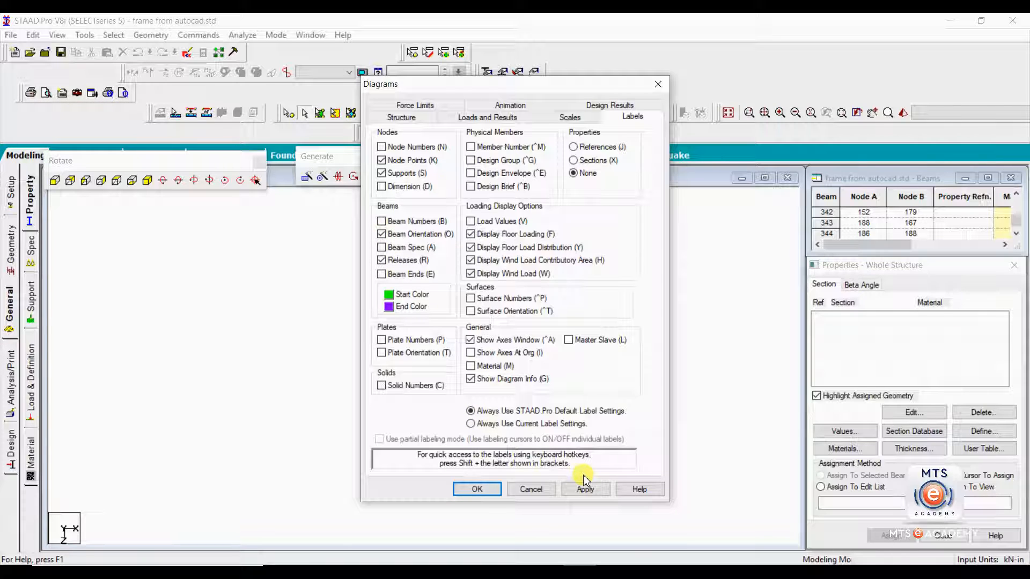
left_click(579, 495)
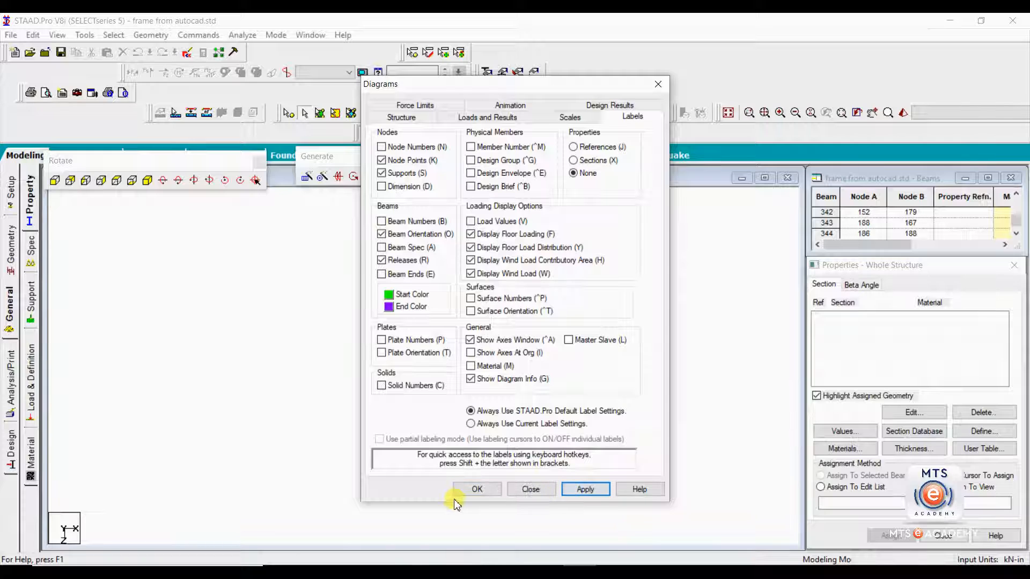
left_click(472, 490)
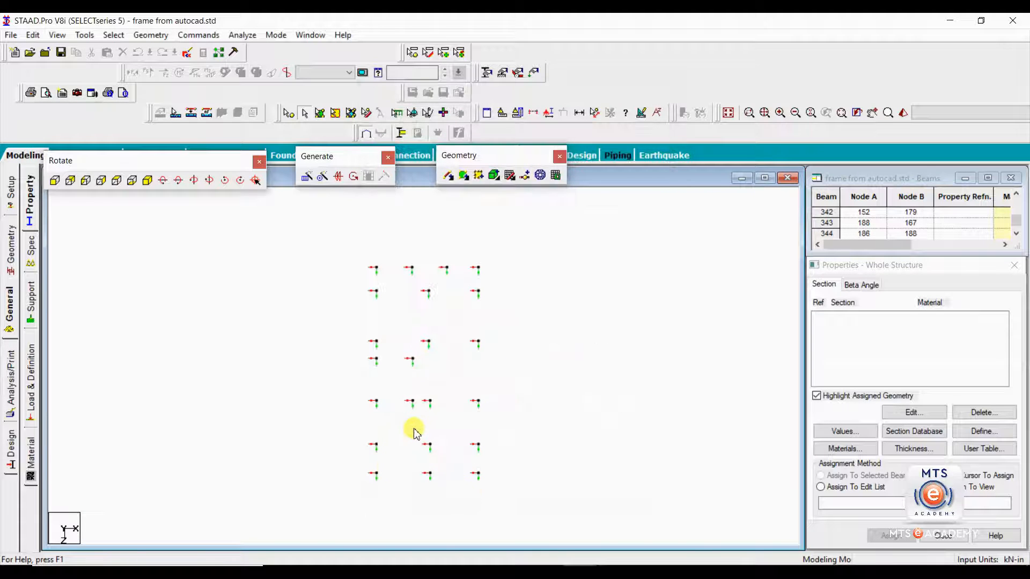
scroll(413, 432, "up", 3)
scroll(416, 432, "down", 1)
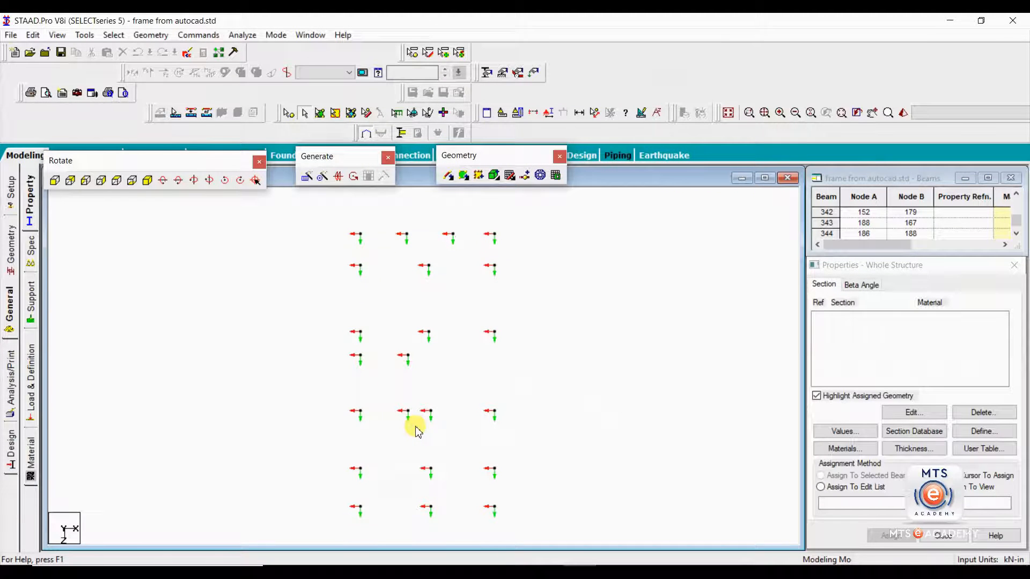
scroll(426, 361, "up", 3)
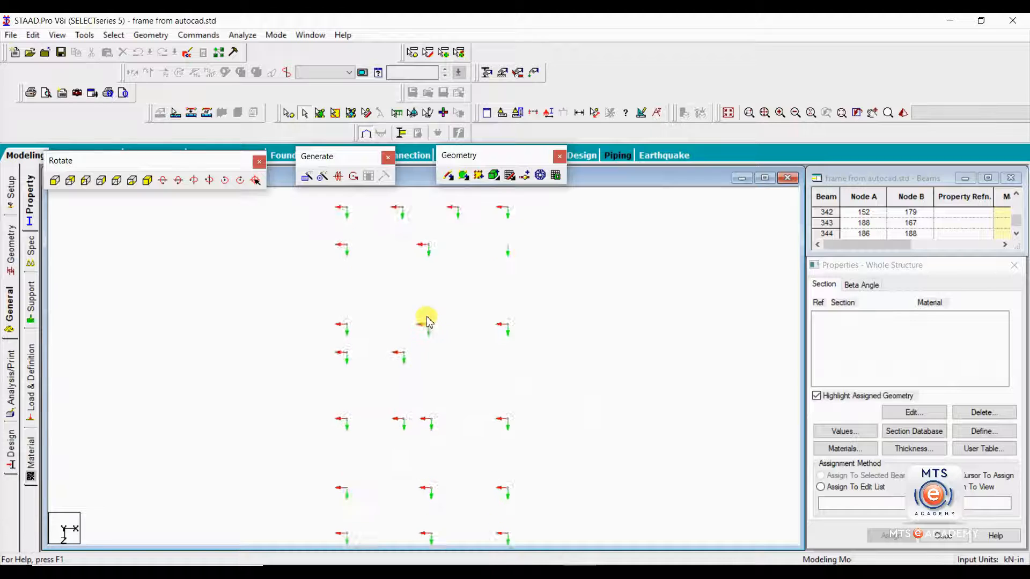
scroll(426, 321, "up", 1)
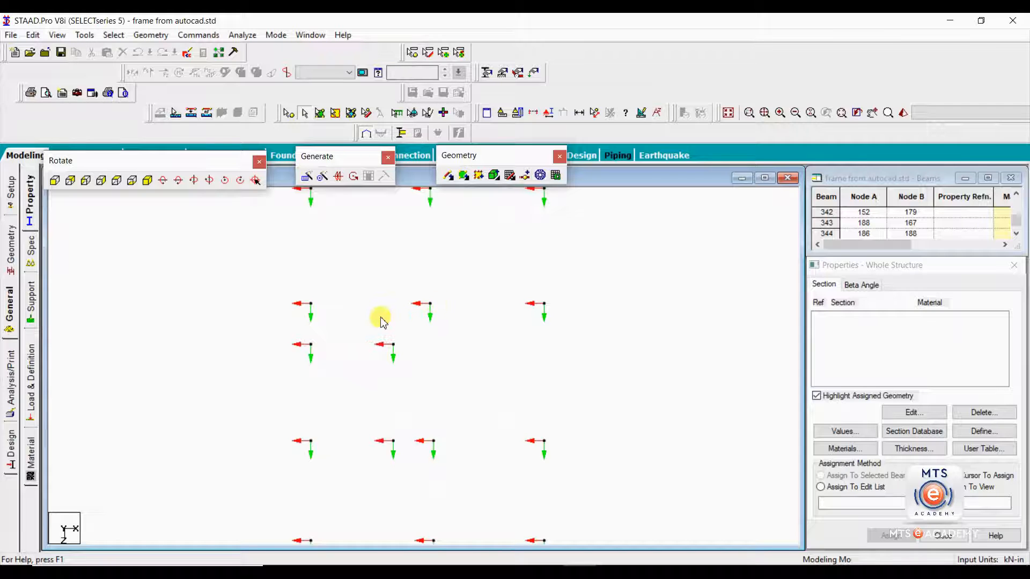
scroll(427, 321, "down", 4)
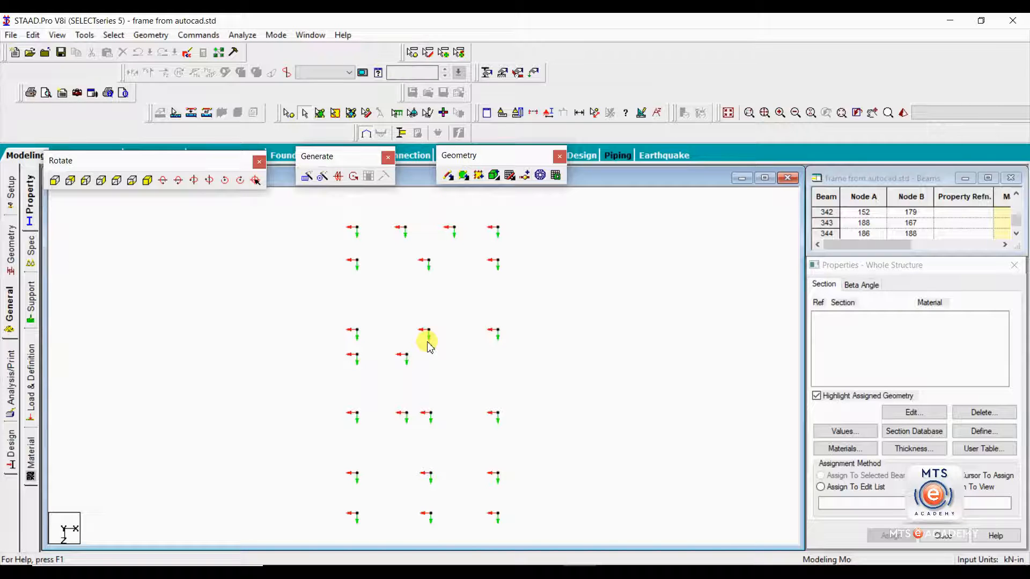
scroll(429, 346, "down", 2)
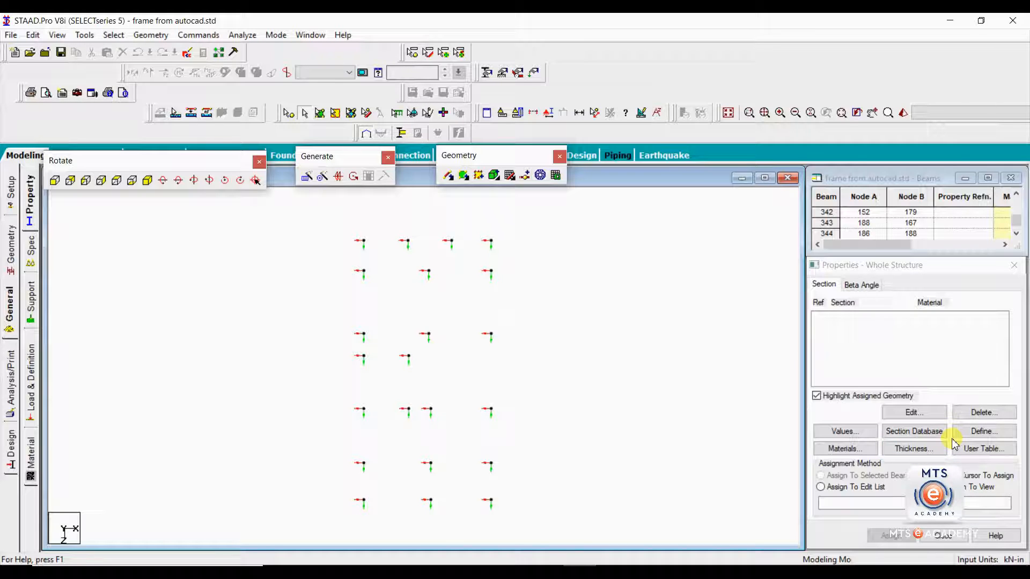
Step: Define and add a rectangular concrete section with YD 12 in and ZD 9 in
left_click(979, 430)
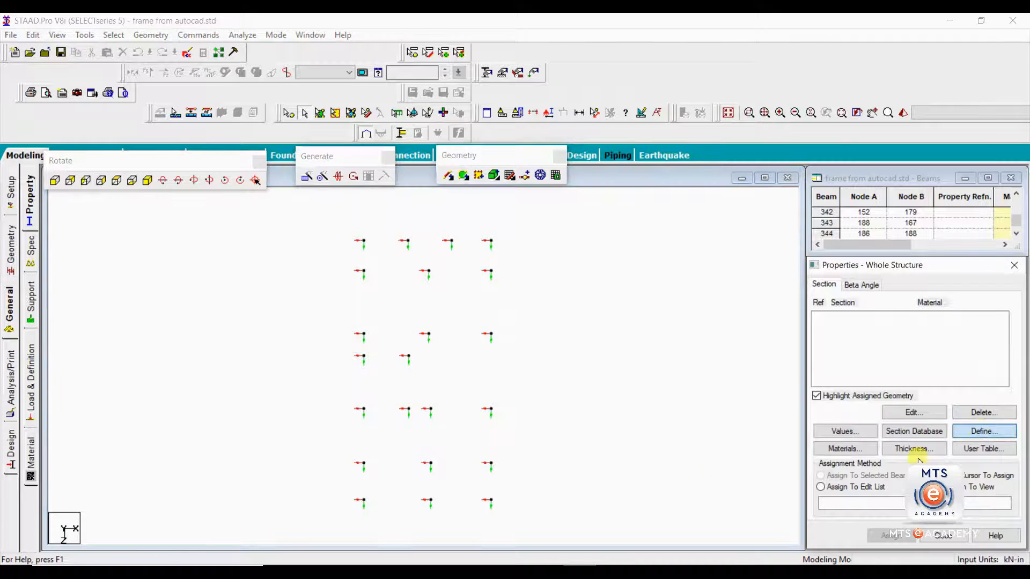
left_click_drag(472, 159, 899, 56)
left_click(741, 89)
left_click_drag(777, 63, 624, 56)
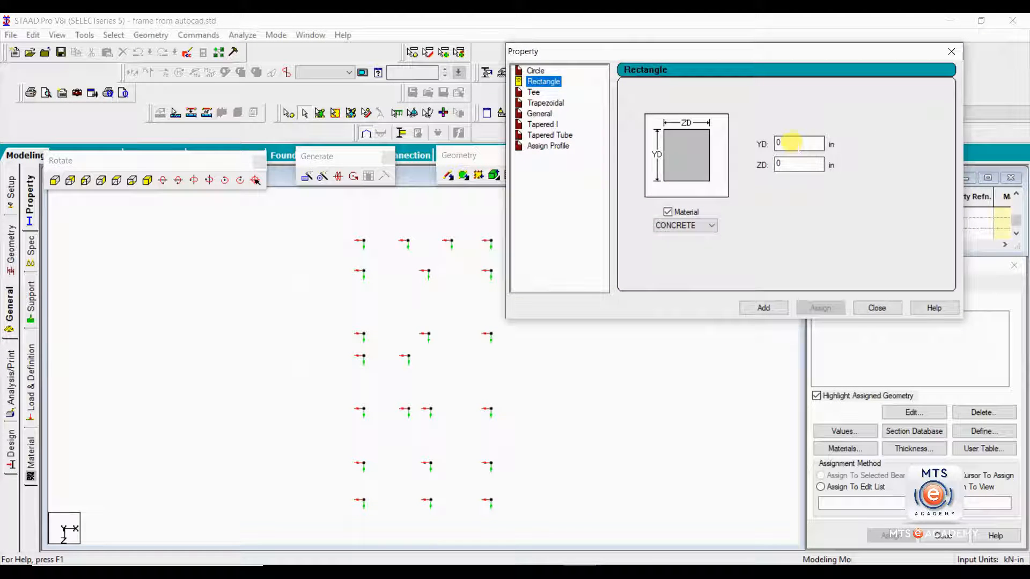
double_click(792, 141)
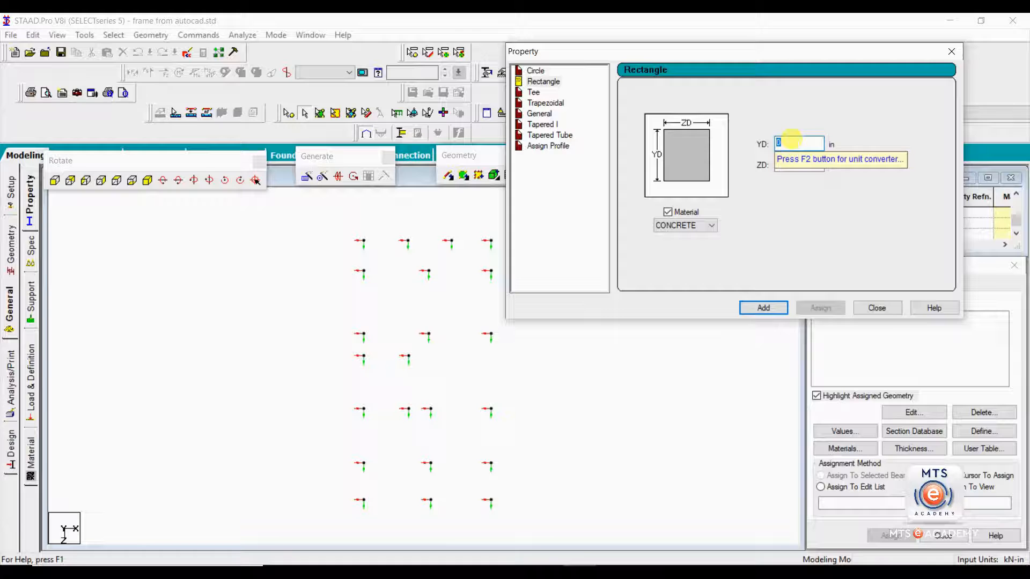
type("12")
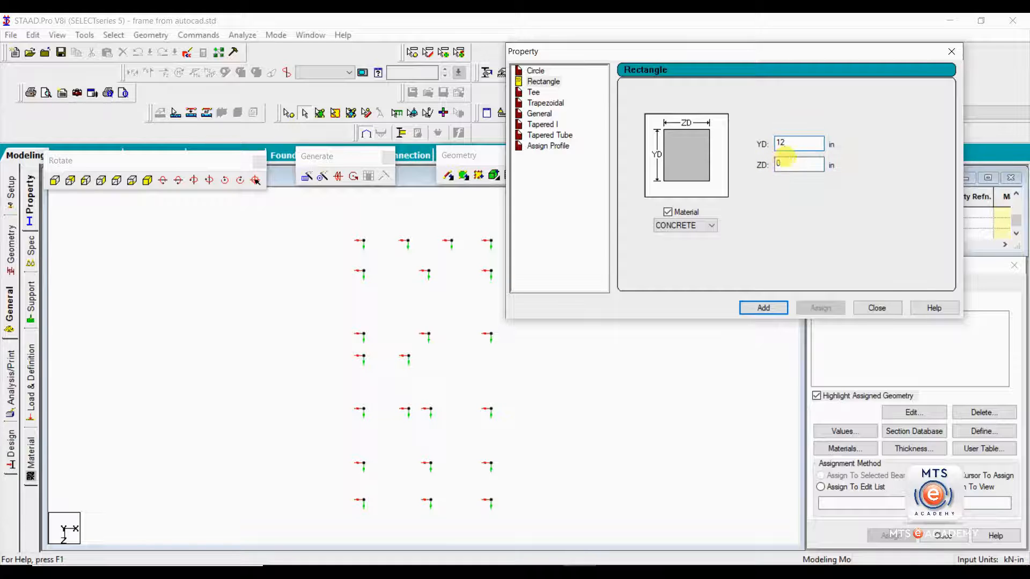
key("Tab")
type("9")
left_click(766, 313)
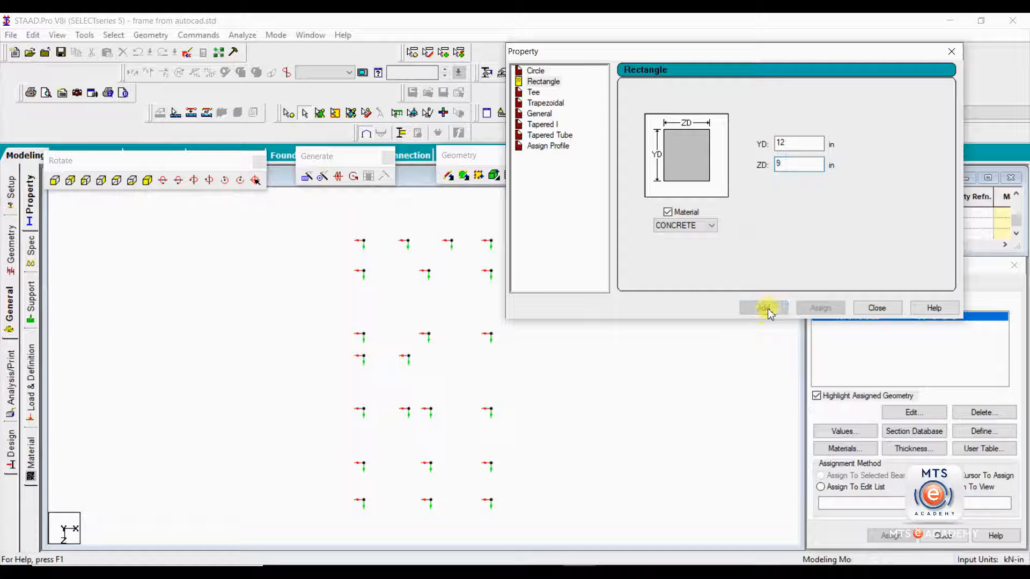
Step: Add two more rectangular concrete sections, 15 in and 18 in in YD with ZD 9 in, and close the definition
double_click(798, 142)
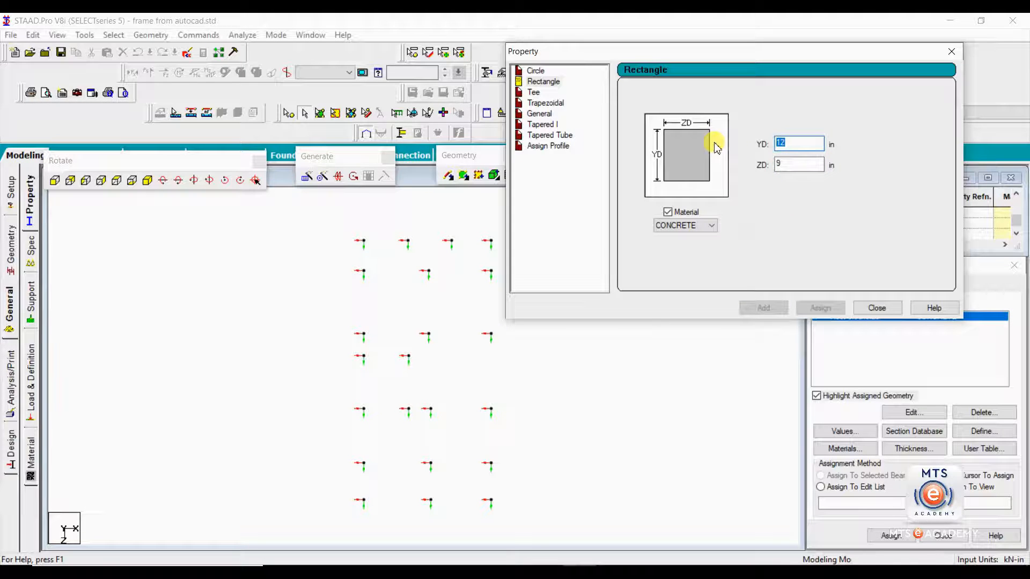
type("15")
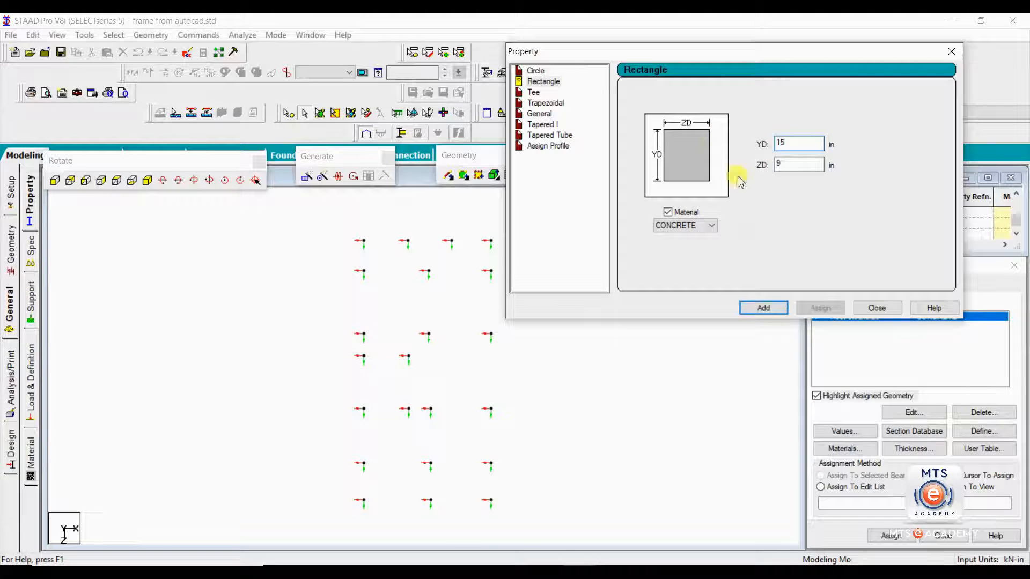
left_click(771, 314)
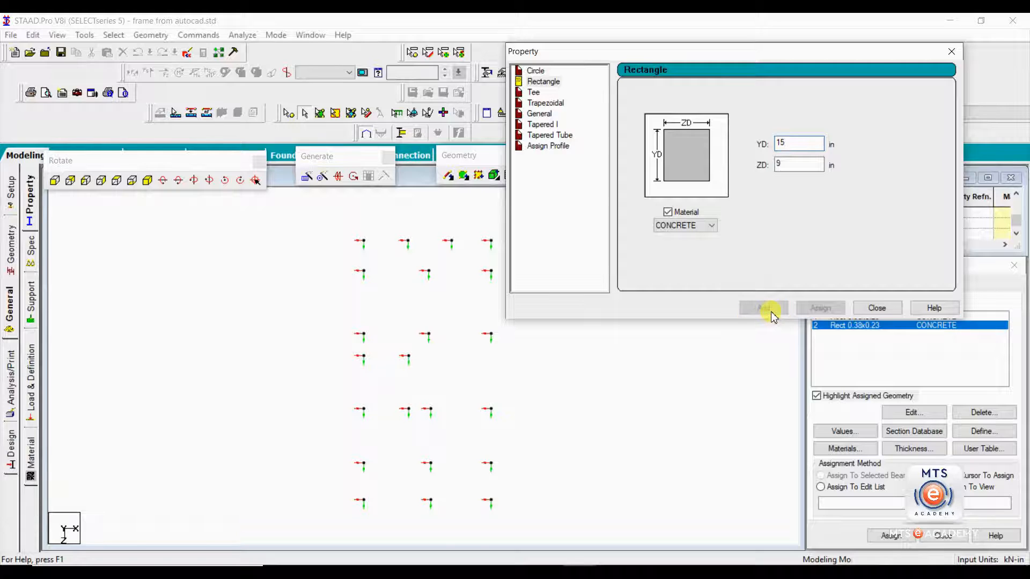
double_click(783, 142)
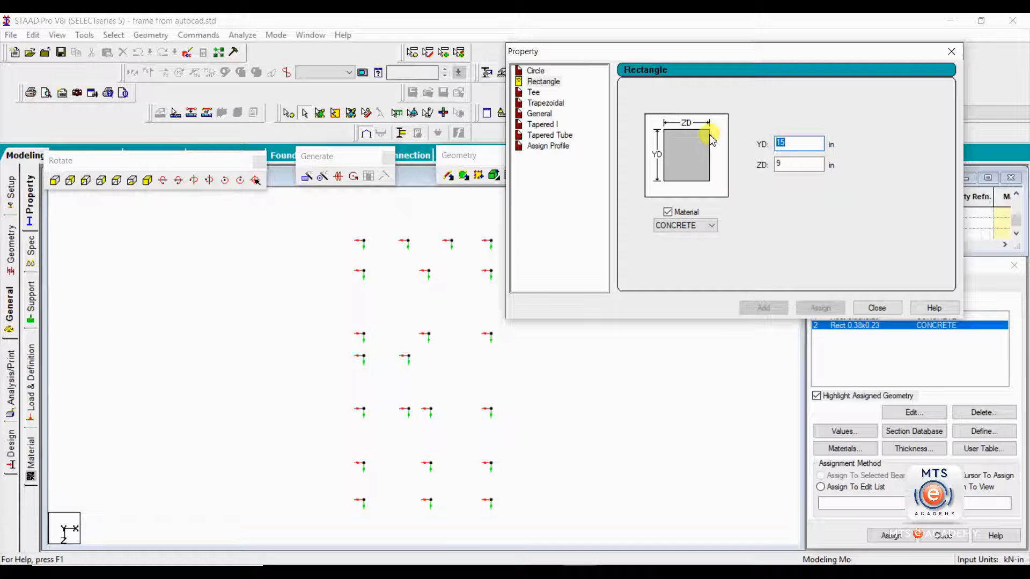
type("18")
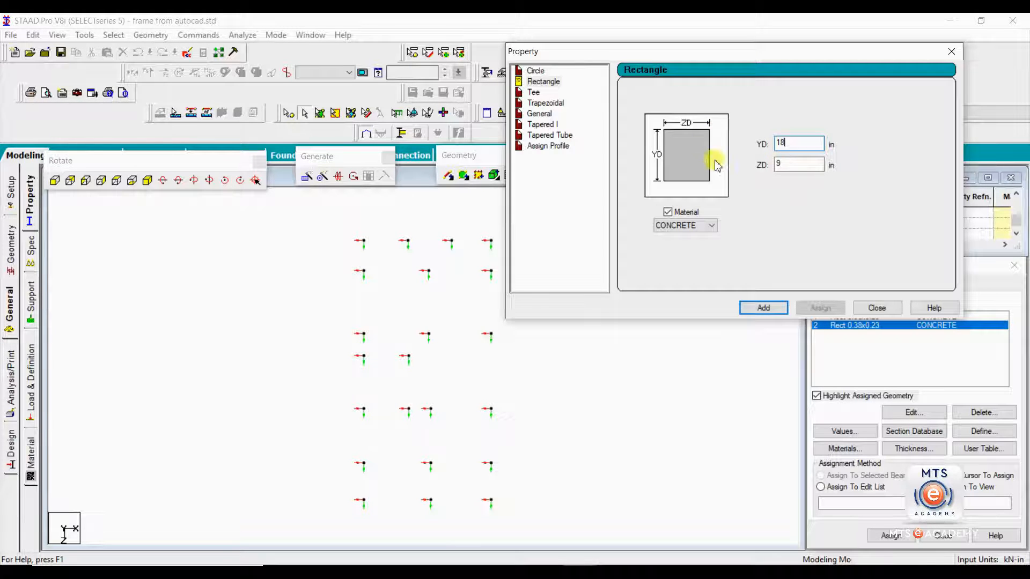
left_click(759, 310)
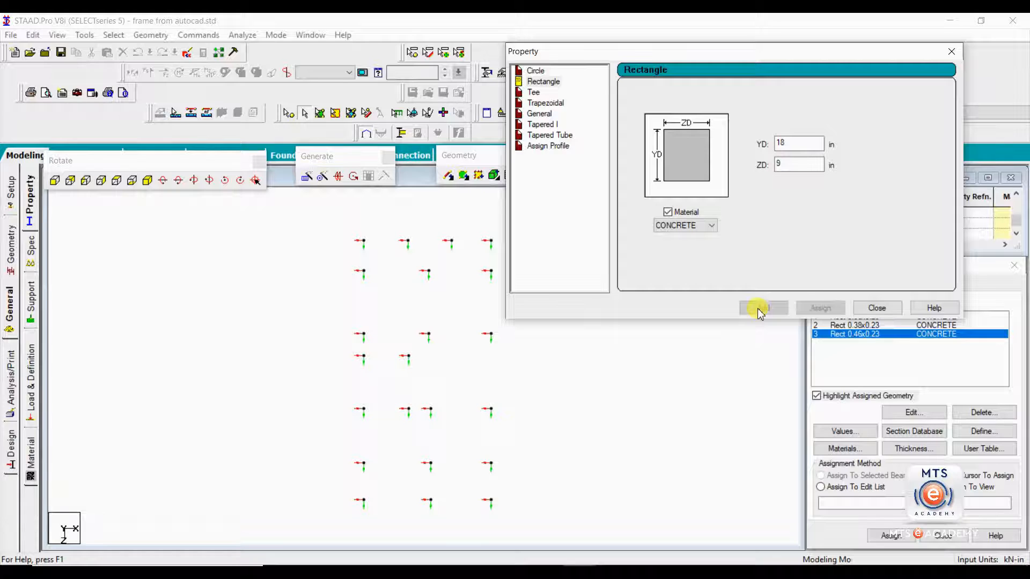
left_click(875, 308)
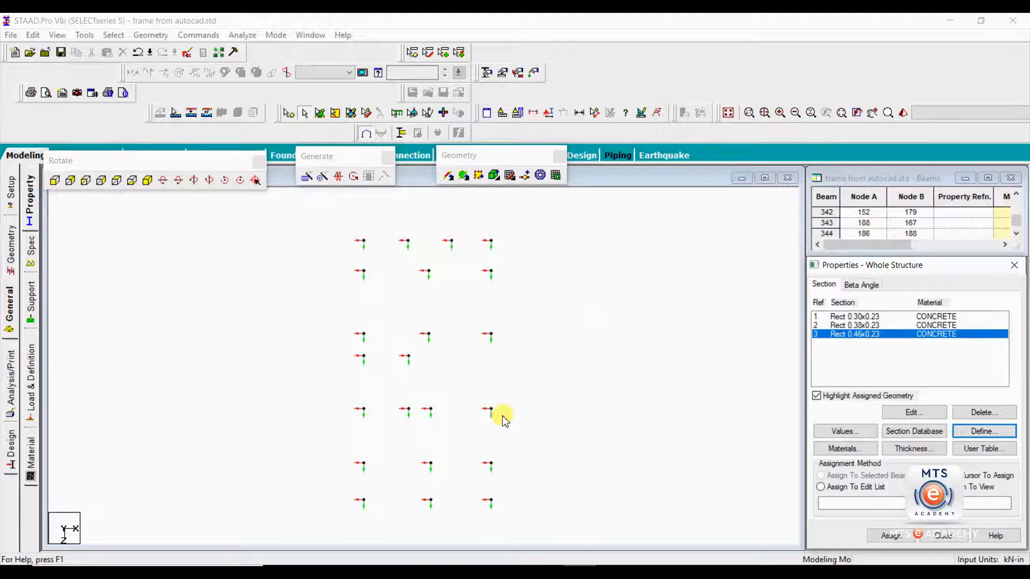
Step: Review the Rect 0.30x0.23 and Rect 0.38x0.23 sections against the column plan, ending with Rect 0.30x0.23 selected
left_click(437, 315)
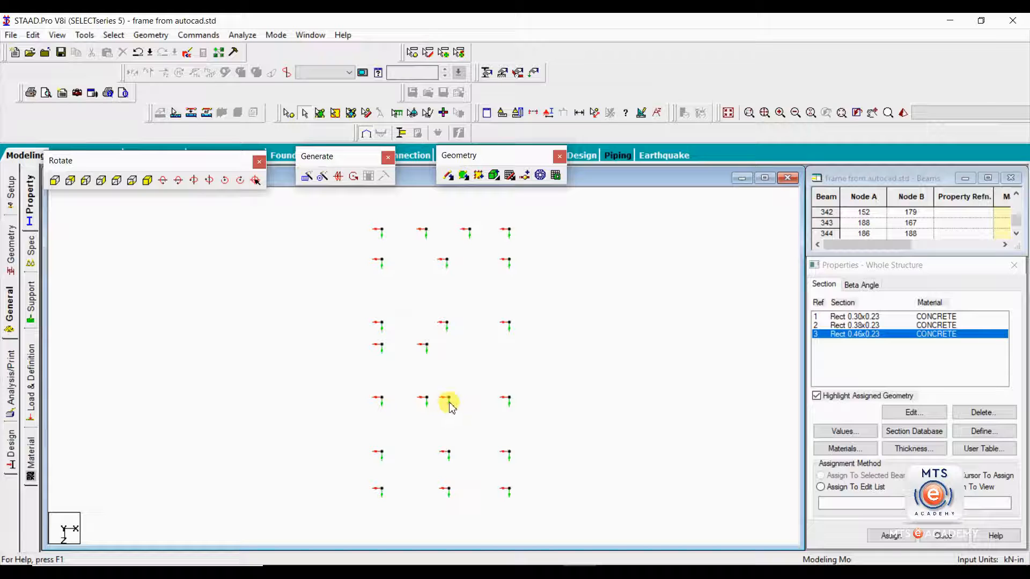
mouse_move(450, 405)
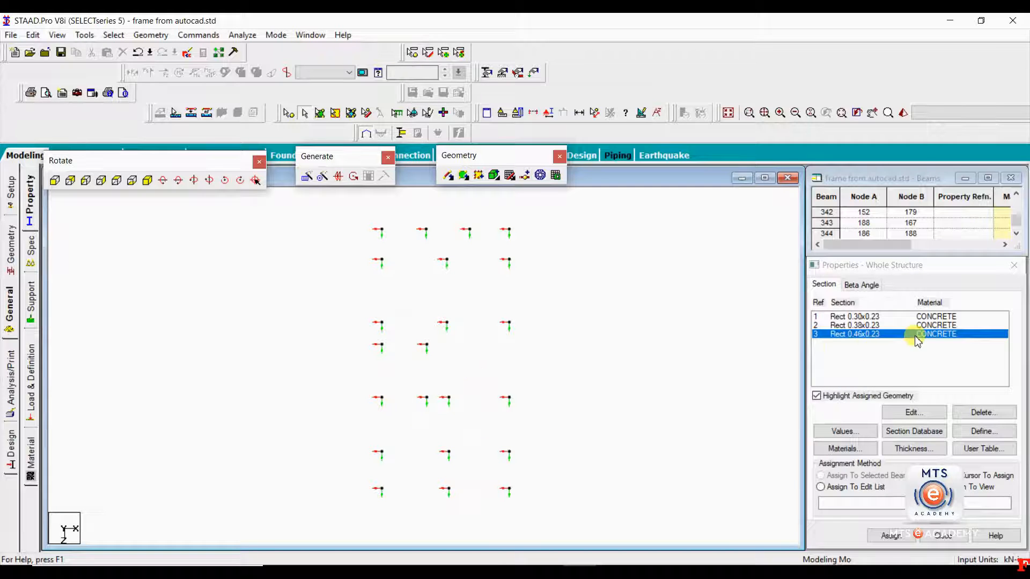
left_click(868, 317)
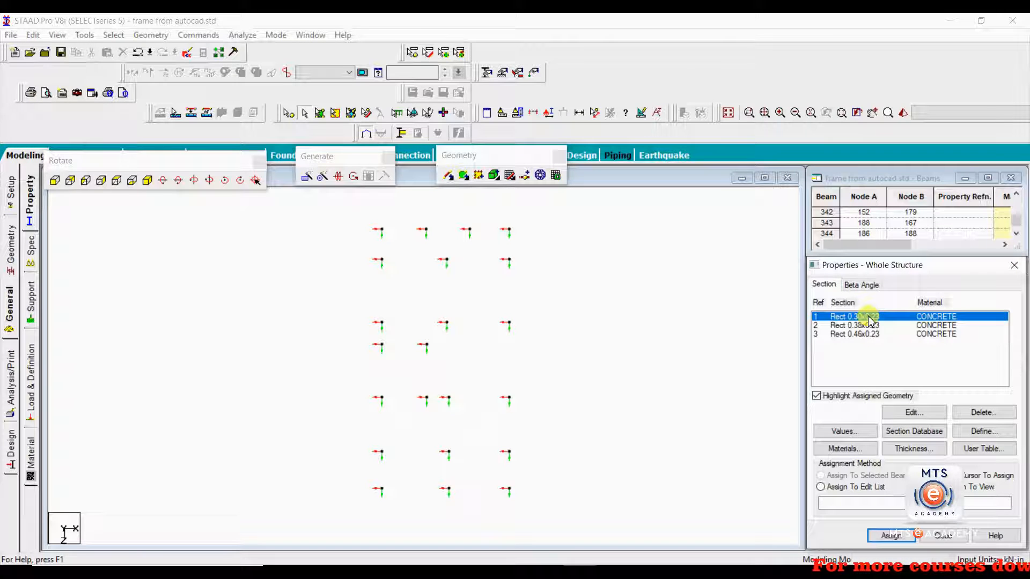
left_click(850, 326)
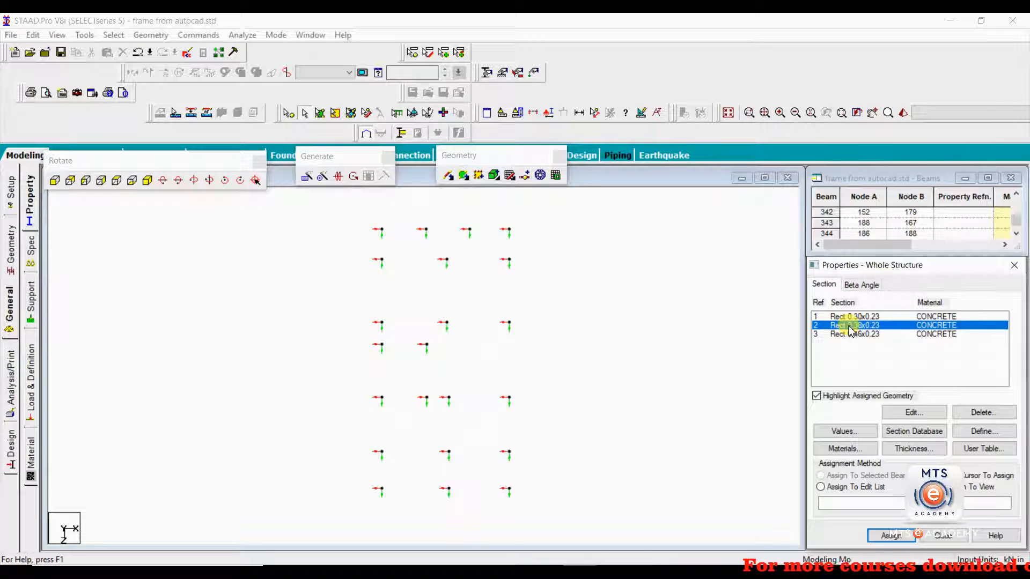
left_click(878, 318)
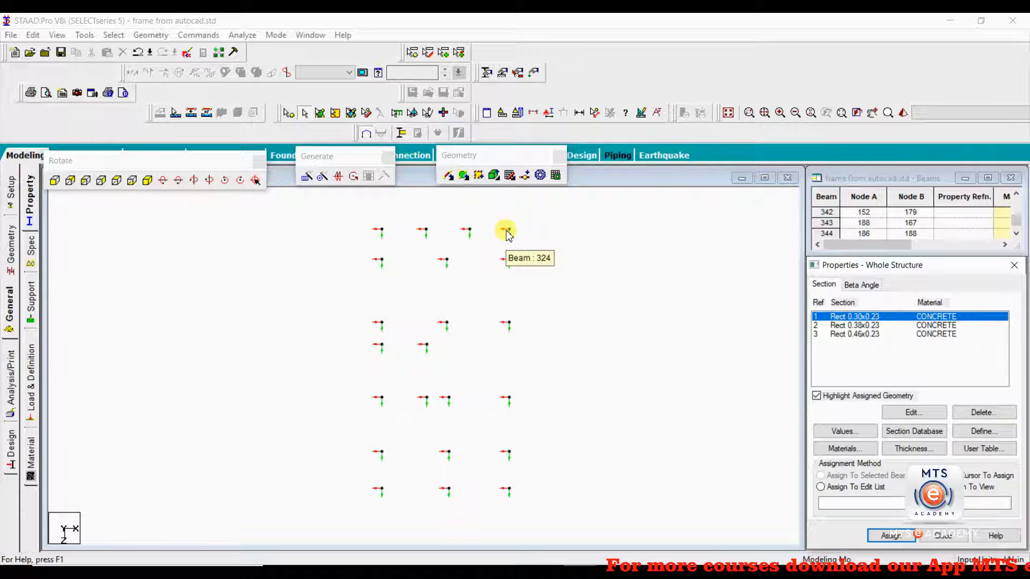
left_click(866, 326)
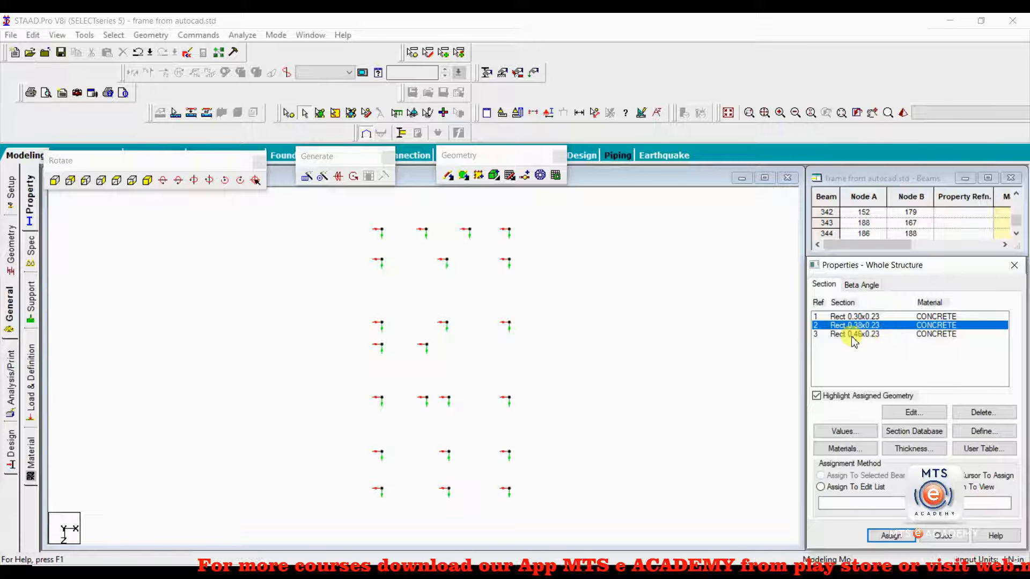
left_click_drag(455, 246, 405, 453)
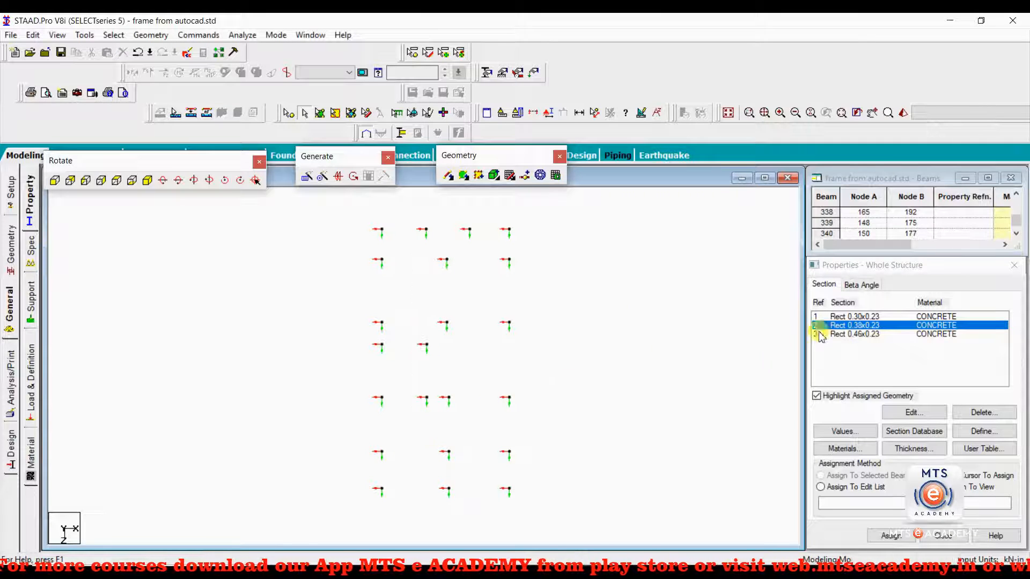
left_click(844, 317)
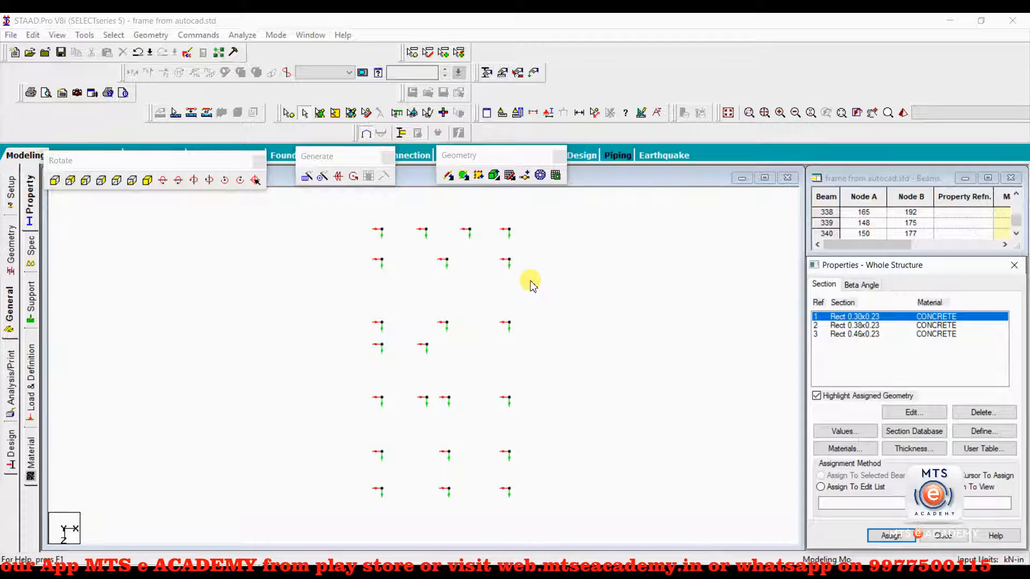
Step: Assign the Rect 0.30x0.23 section to the selected columns at the four corners of the building plan
left_click(522, 230)
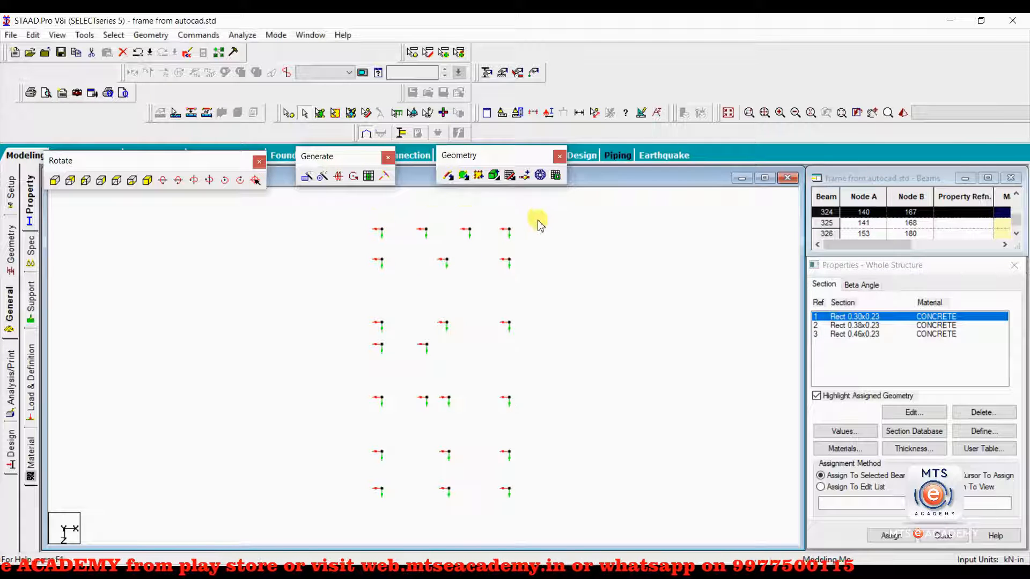
left_click(519, 221)
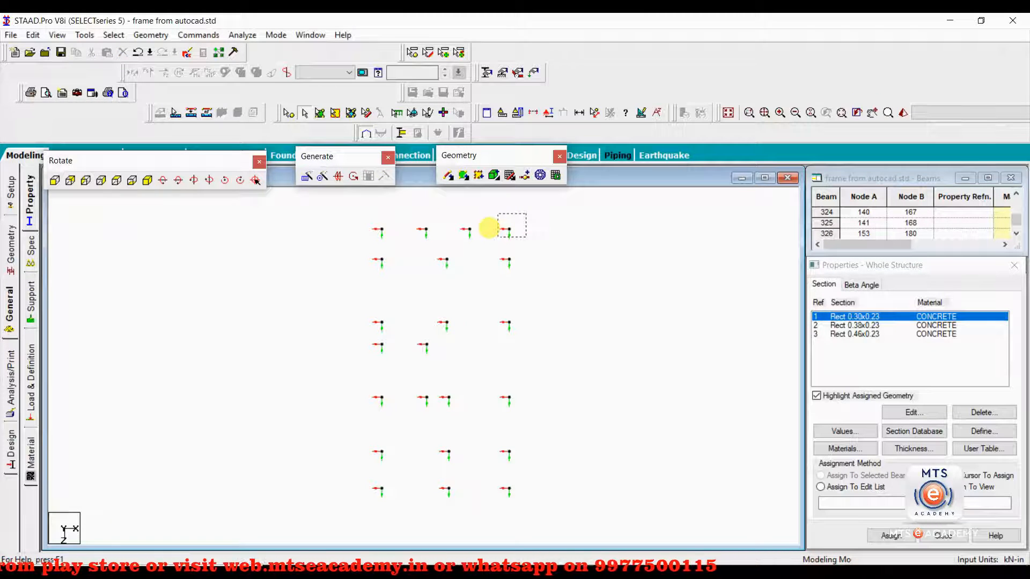
left_click_drag(485, 228, 493, 237)
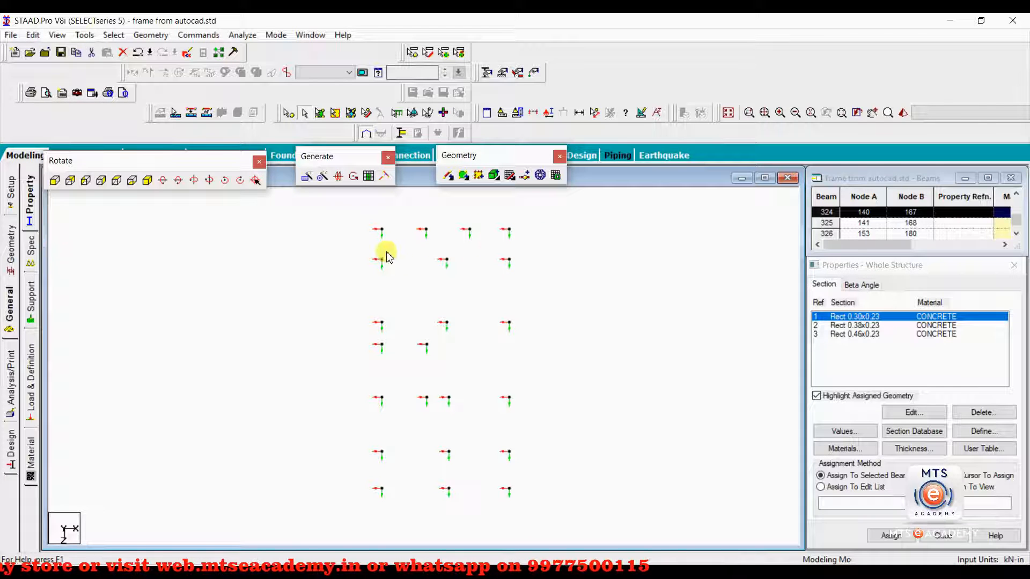
left_click_drag(394, 224, 363, 235)
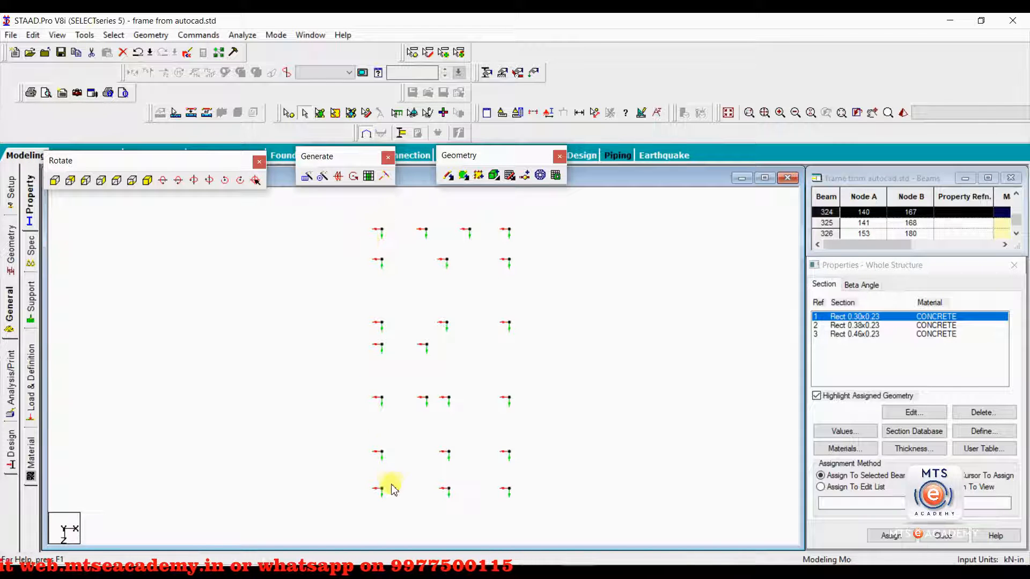
left_click_drag(519, 476, 475, 499)
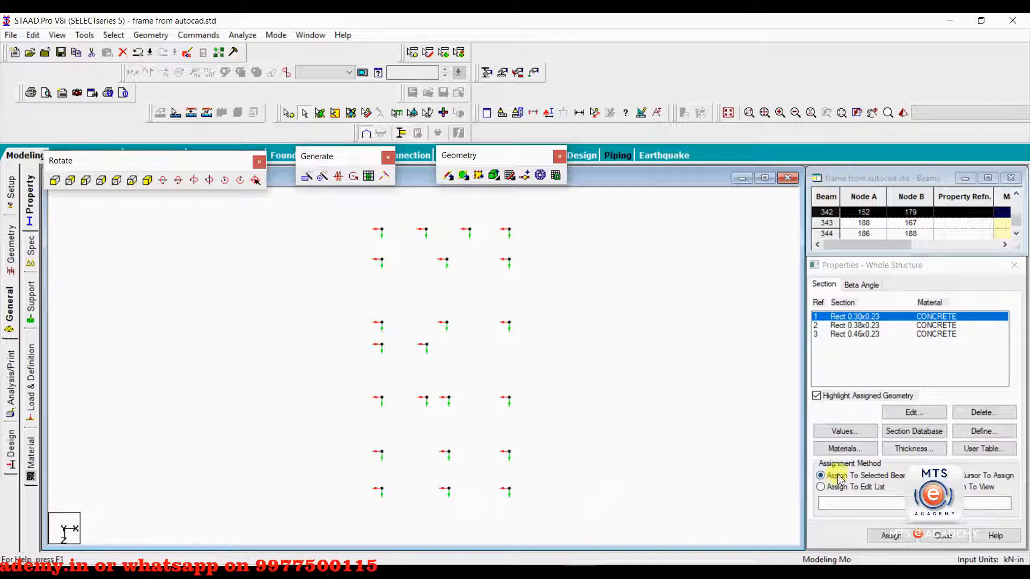
left_click(890, 536)
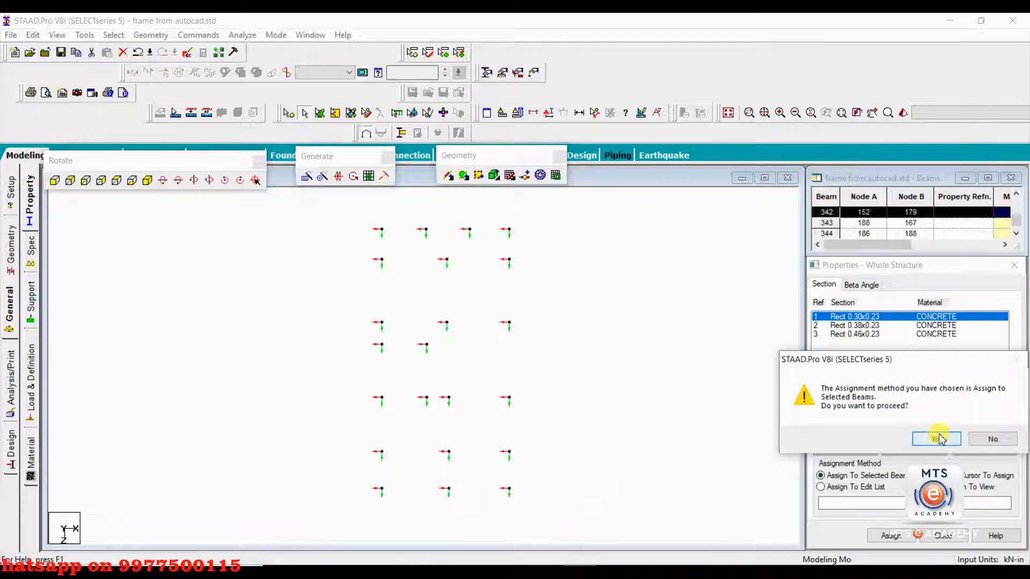
left_click(938, 438)
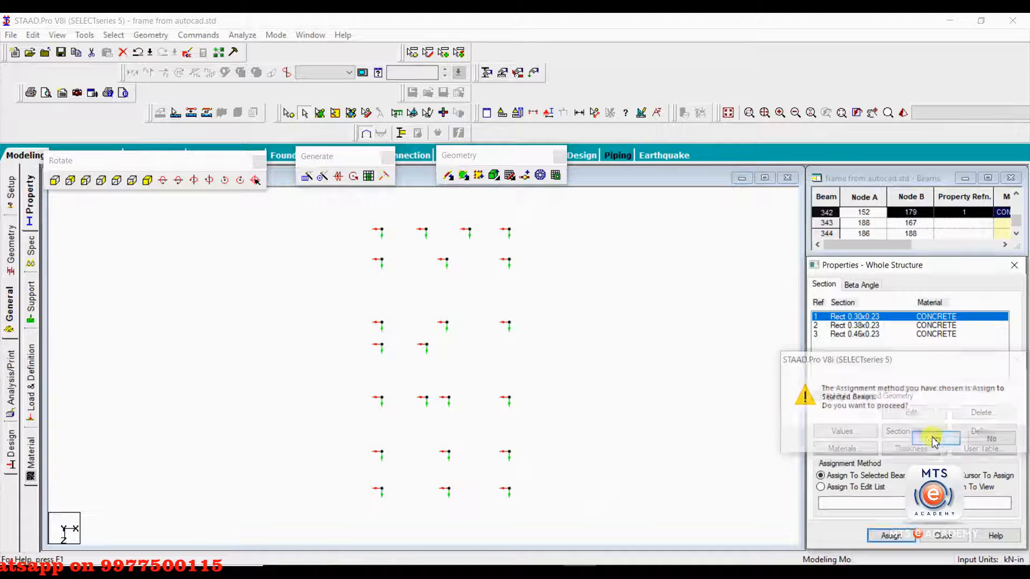
left_click(629, 278)
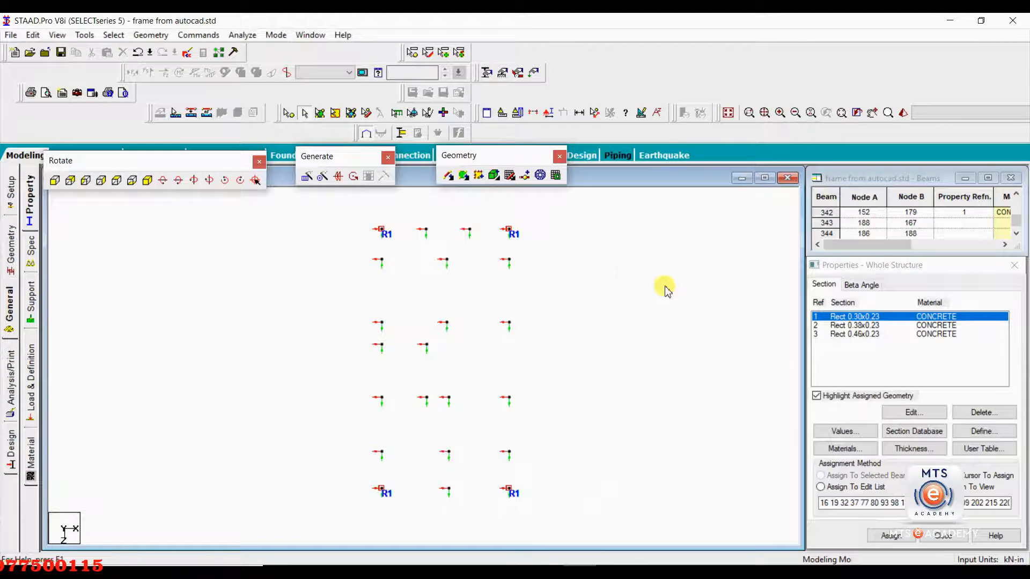
Step: Assign the Rect 0.38x0.23 section to the remaining columns along the outer edges of the plan
left_click(857, 326)
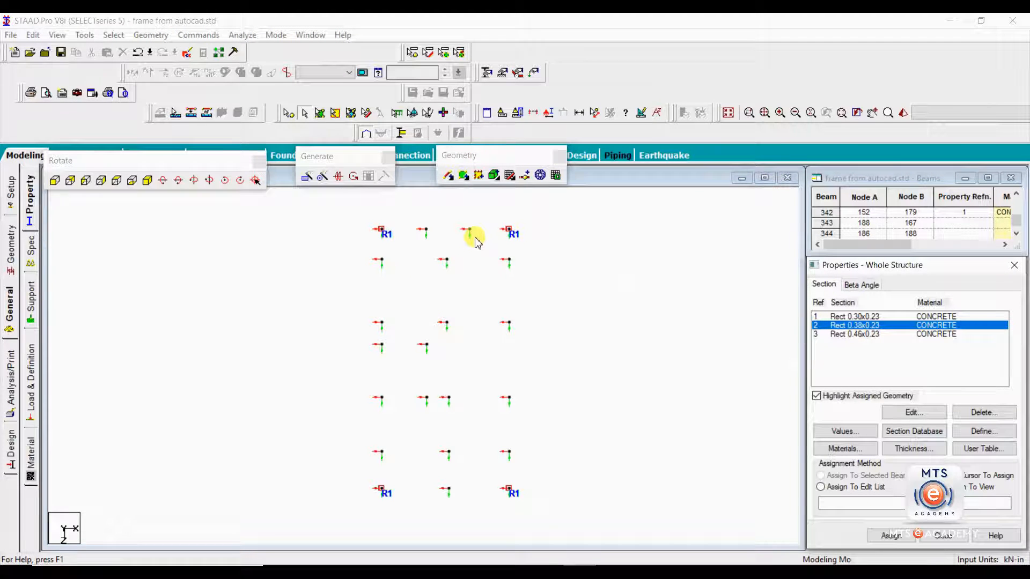
left_click_drag(472, 226, 335, 452)
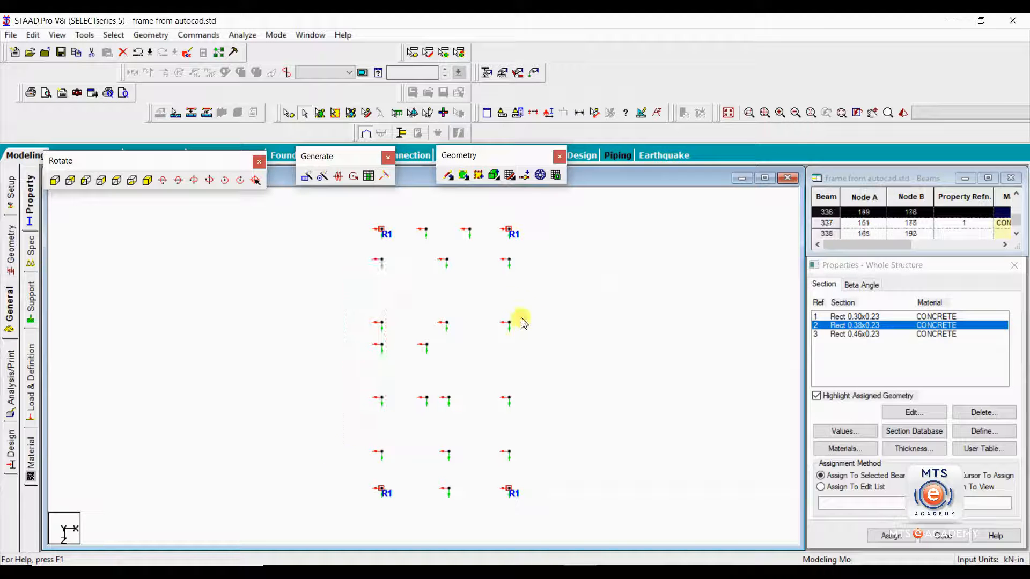
left_click_drag(523, 253, 473, 457)
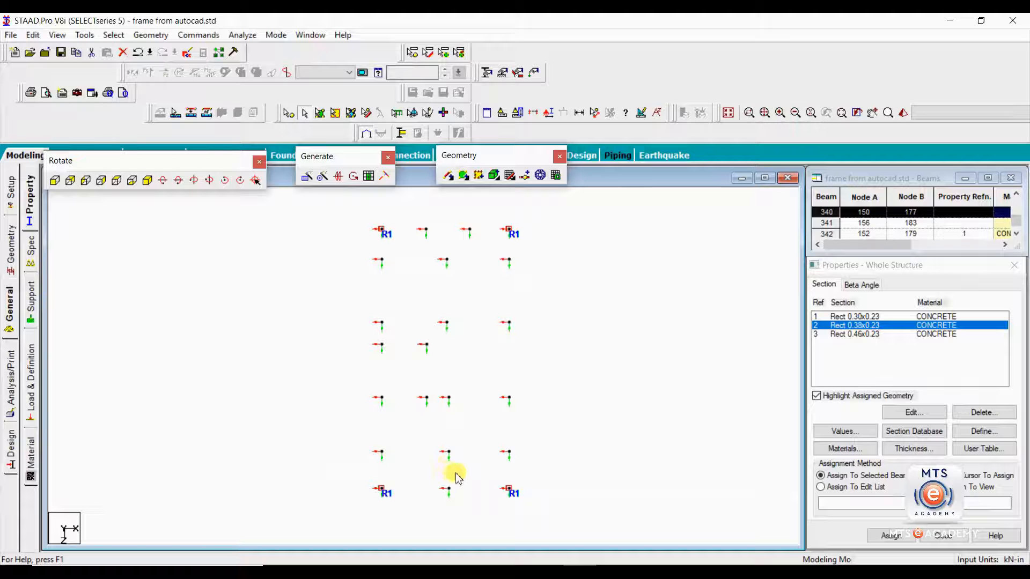
left_click_drag(430, 486, 439, 496)
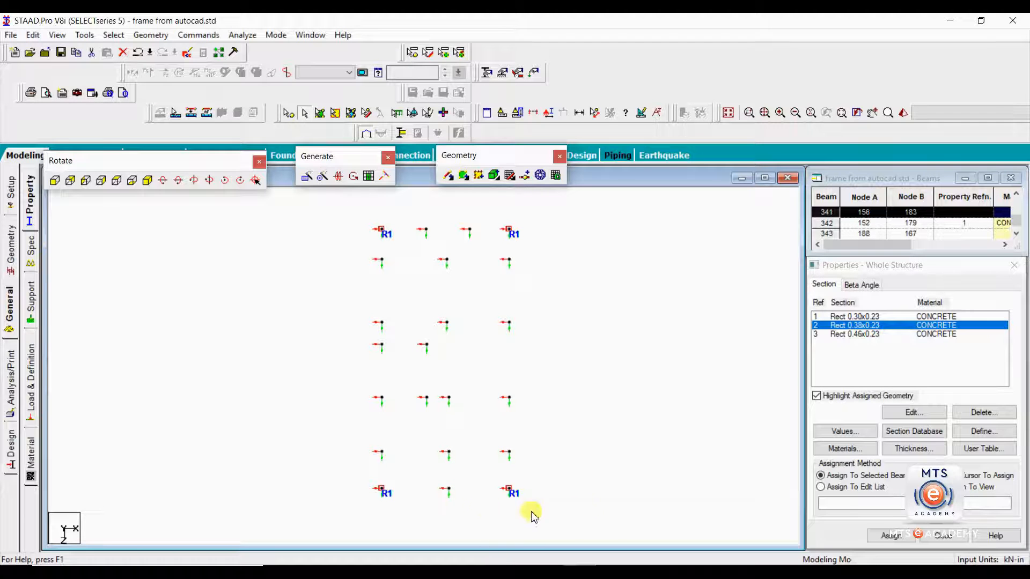
left_click(890, 535)
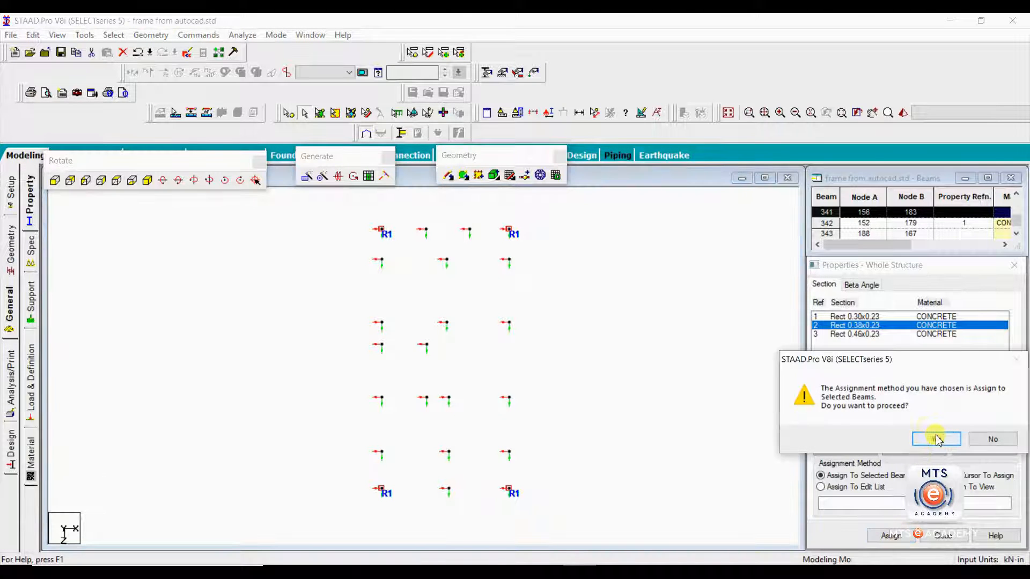
left_click(933, 439)
left_click(678, 372)
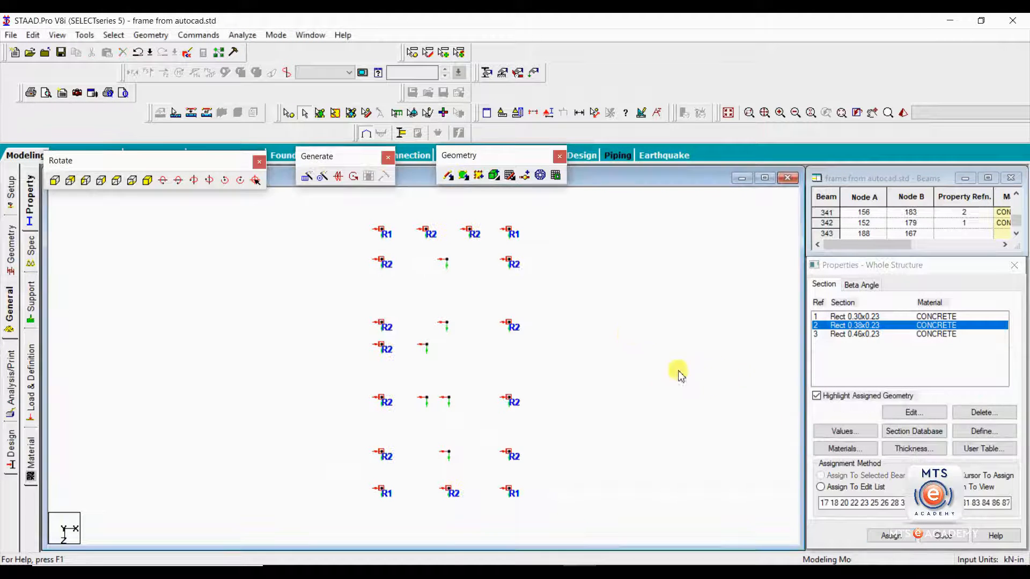
Step: Assign the Rect 0.46x0.23 section to the selected interior columns of the plan
left_click(861, 333)
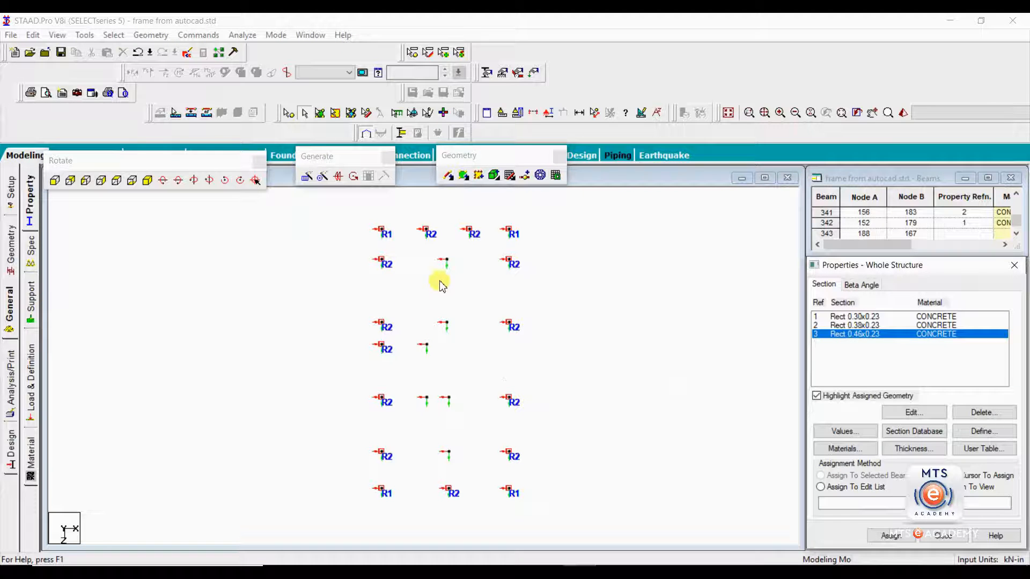
left_click_drag(463, 247, 420, 460)
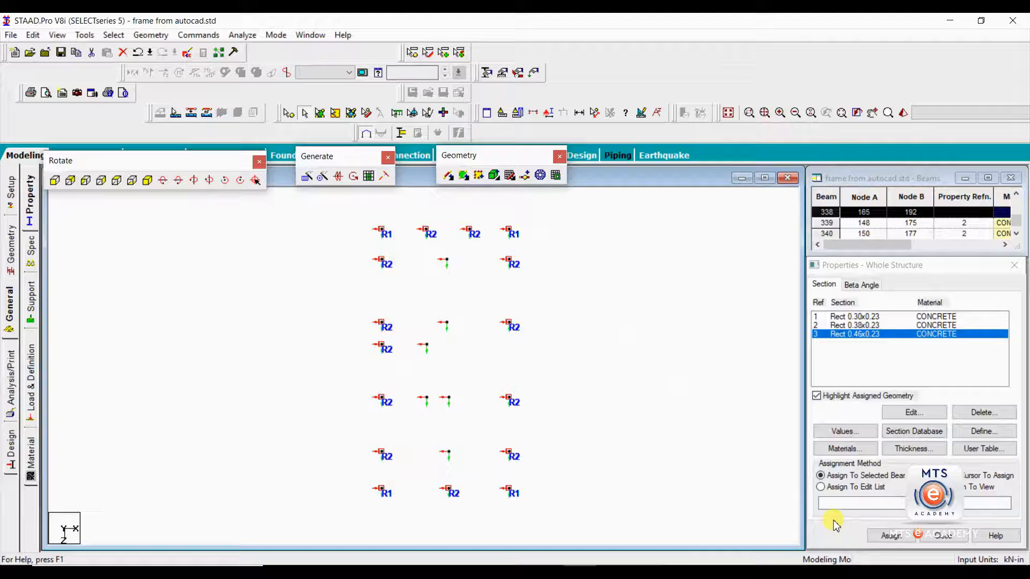
left_click(890, 536)
left_click(937, 437)
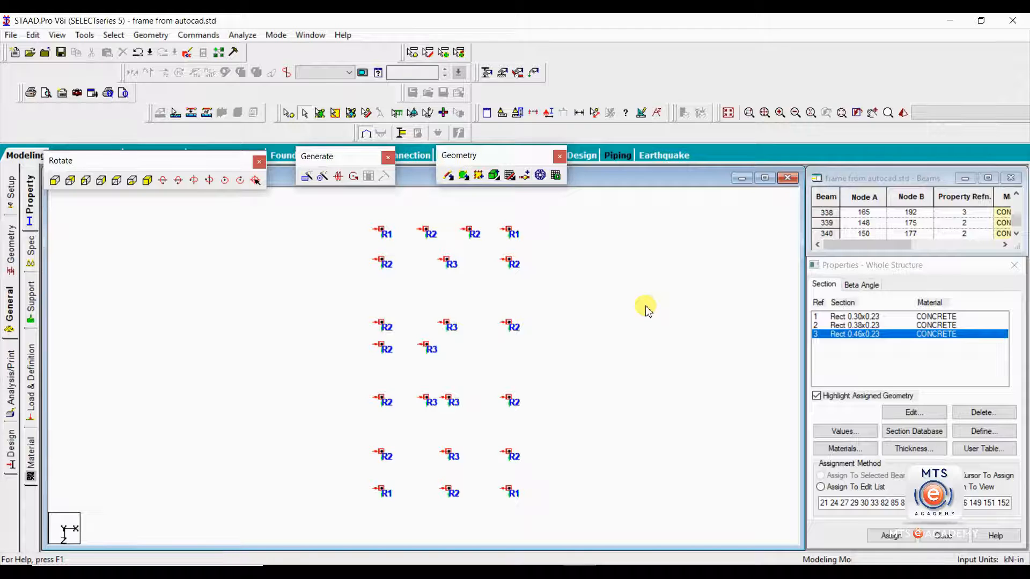
Step: Inspect the assigned column sections in a 3D rendering and the isometric view, returning to the plan view
right_click(565, 274)
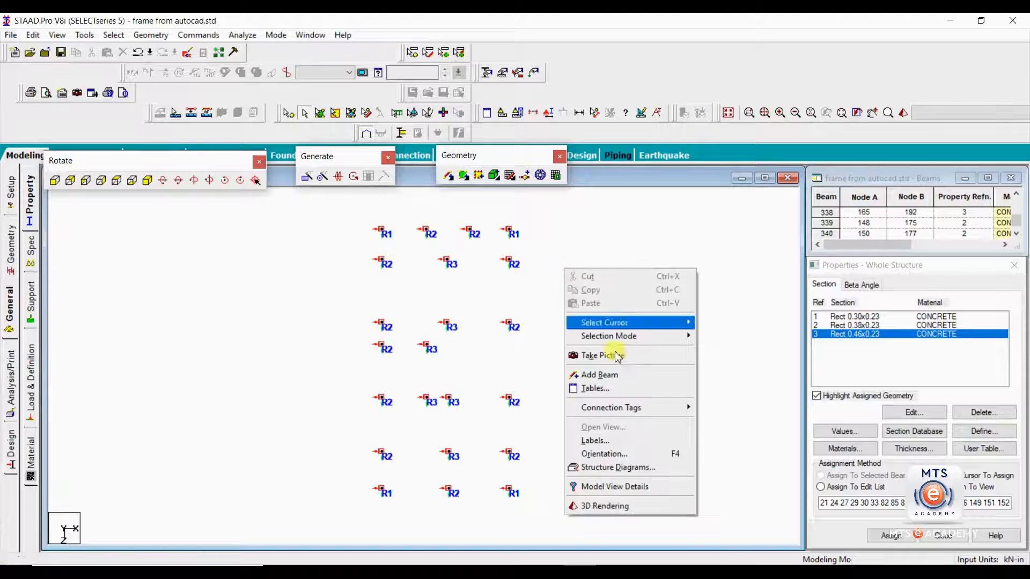
left_click(611, 503)
mouse_move(552, 306)
left_mouse_down()
mouse_move(522, 382)
mouse_move(524, 404)
mouse_move(498, 375)
mouse_move(533, 333)
mouse_move(547, 259)
mouse_move(547, 299)
mouse_move(574, 335)
left_mouse_up()
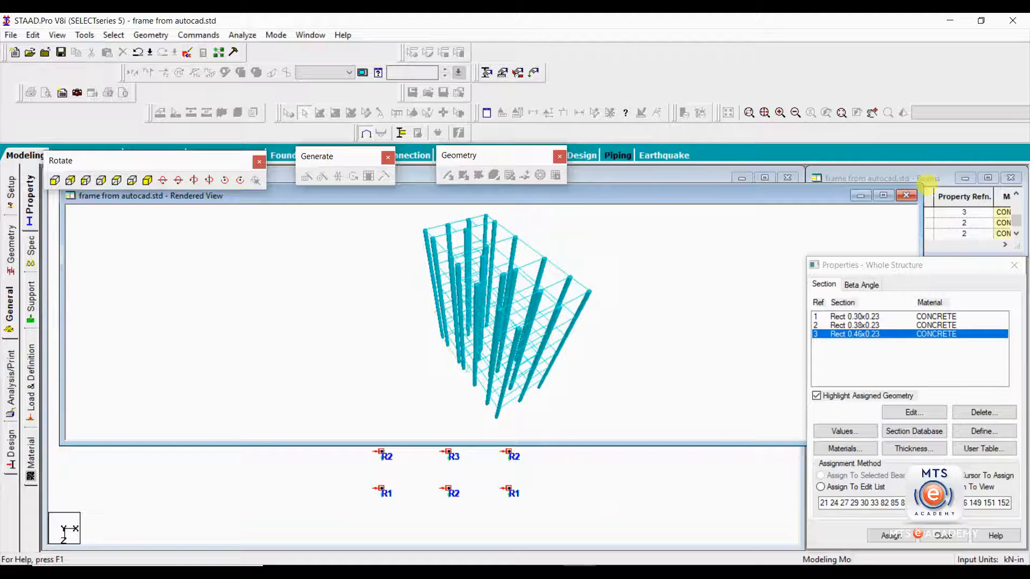
left_click(906, 195)
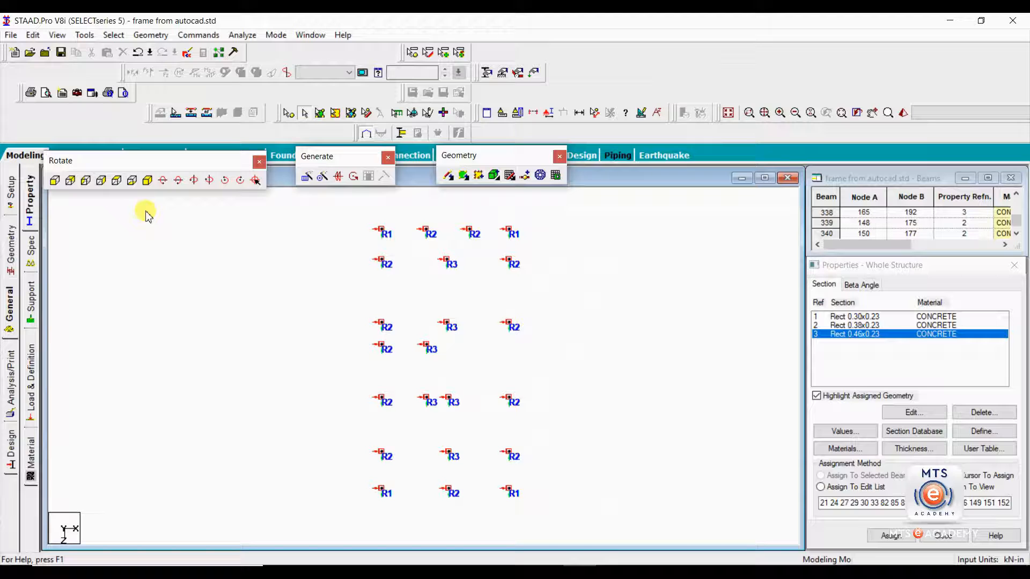
left_click(147, 181)
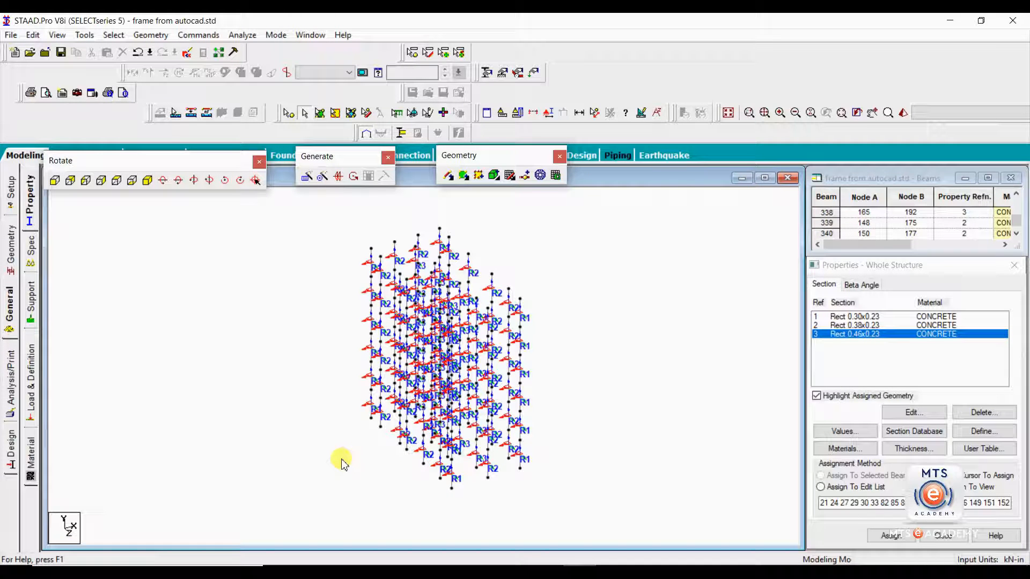
left_click(116, 181)
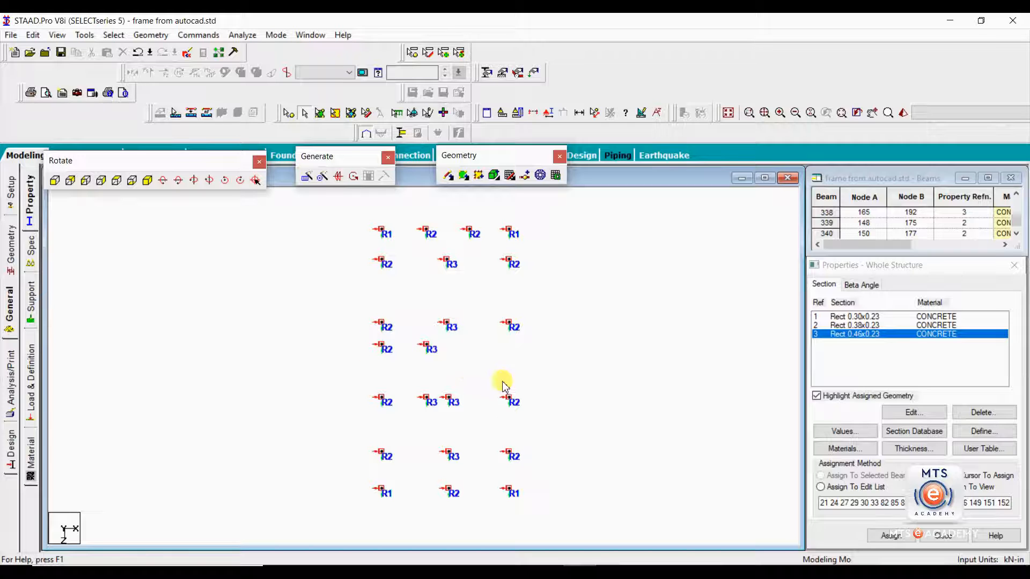
Step: Display the members as full 3D sections in the plan view and inspect the orientation of the columns up close
right_click(594, 278)
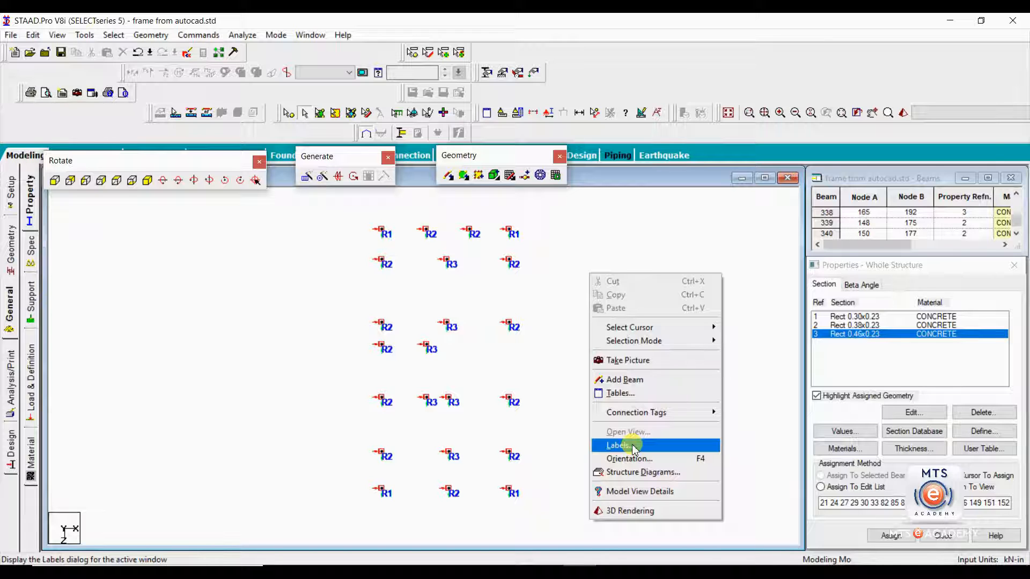
left_click(622, 472)
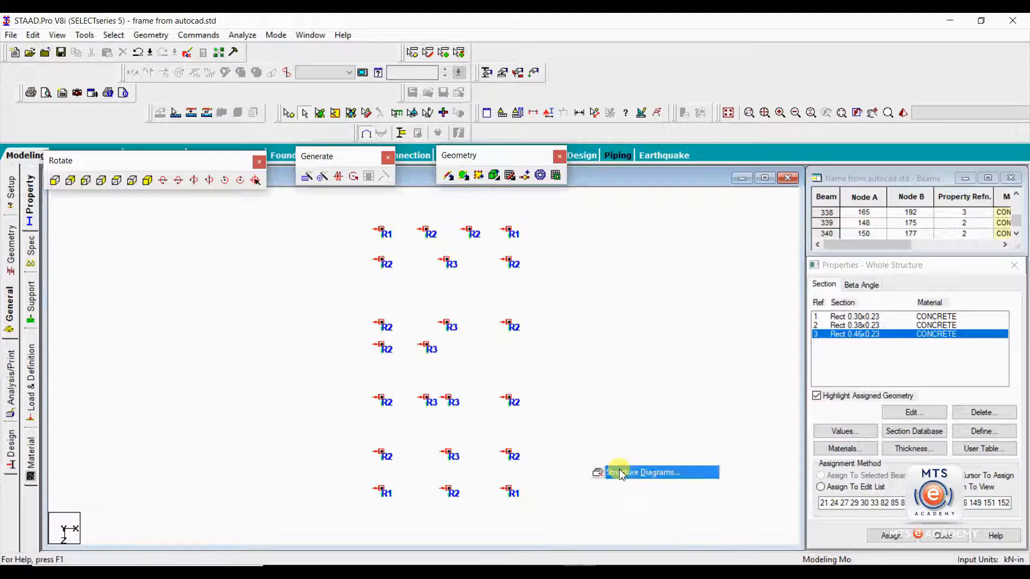
left_click_drag(465, 89, 716, 35)
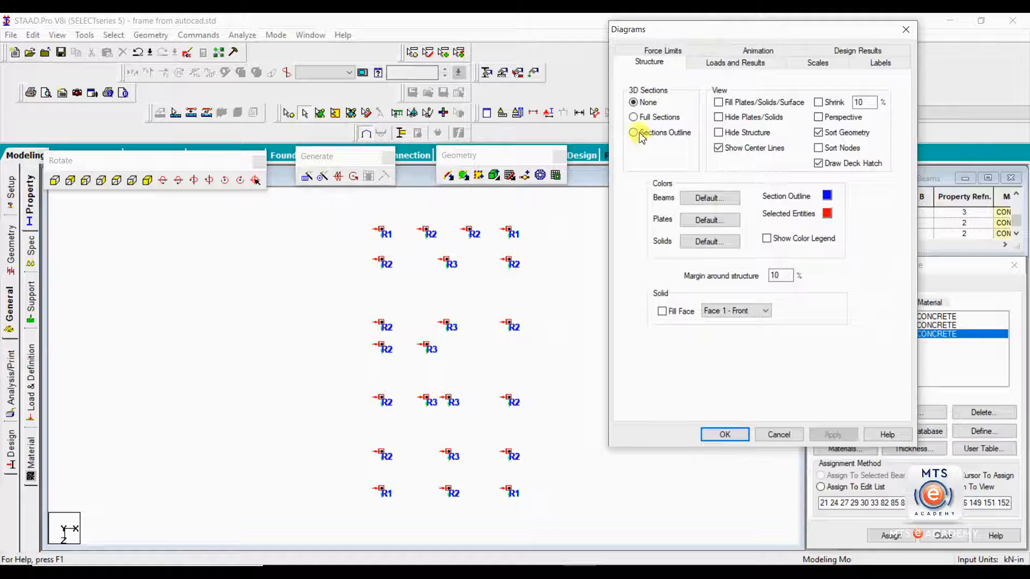
left_click(634, 119)
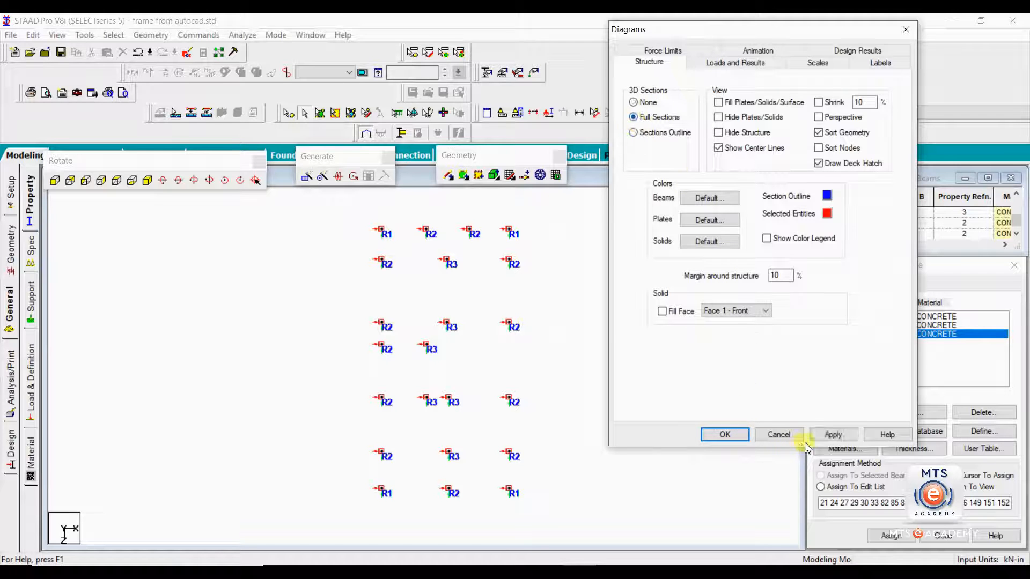
left_click(834, 435)
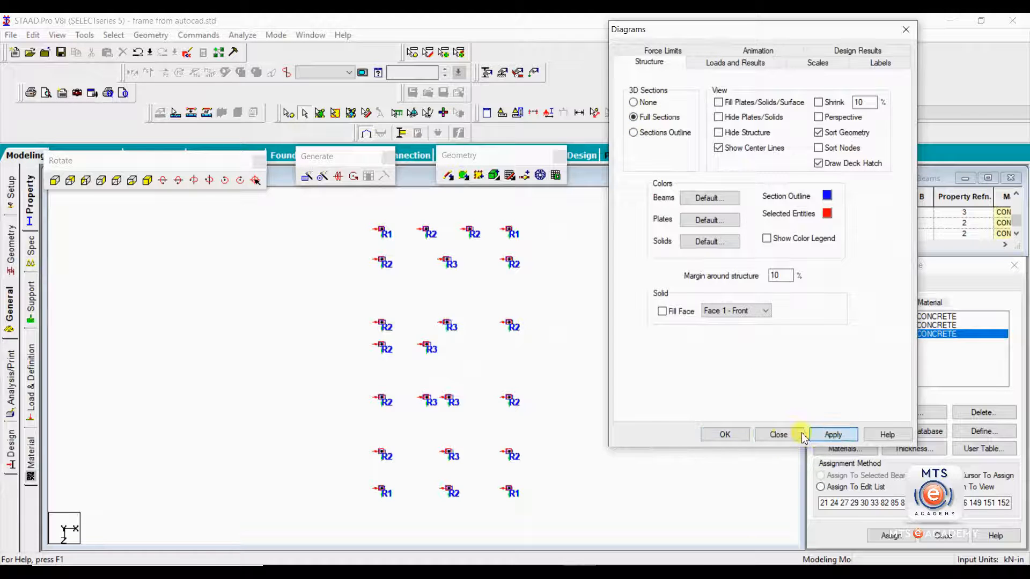
left_click(731, 434)
scroll(519, 320, "up", 5)
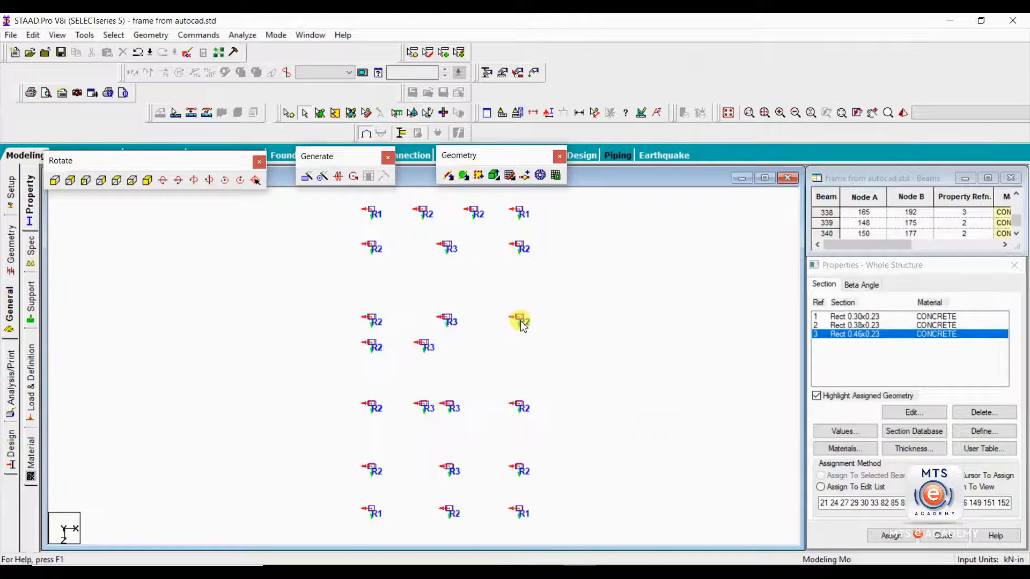
scroll(543, 311, "up", 5)
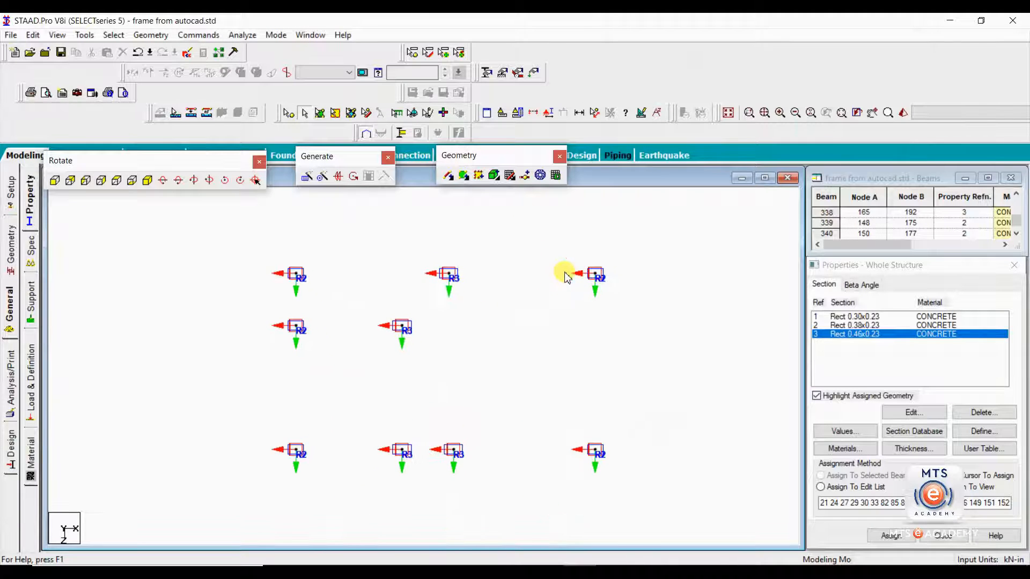
scroll(512, 327, "up", 5)
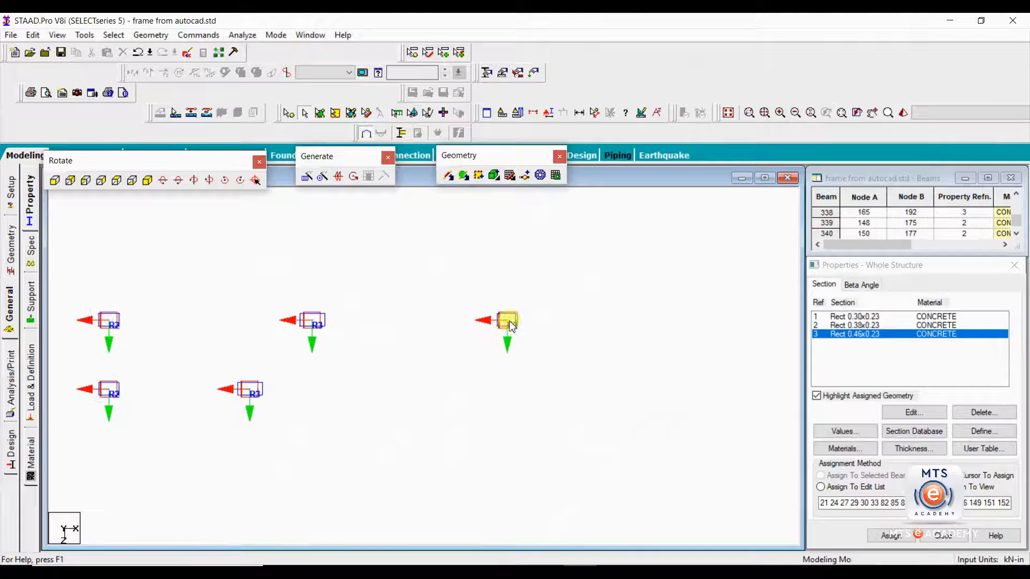
scroll(513, 324, "down", 8)
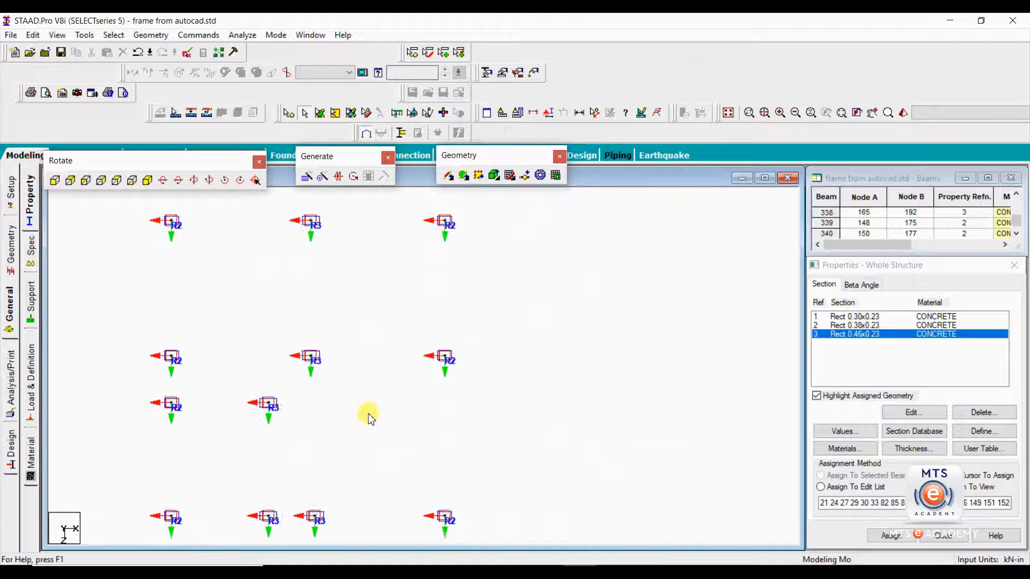
scroll(391, 389, "down", 4)
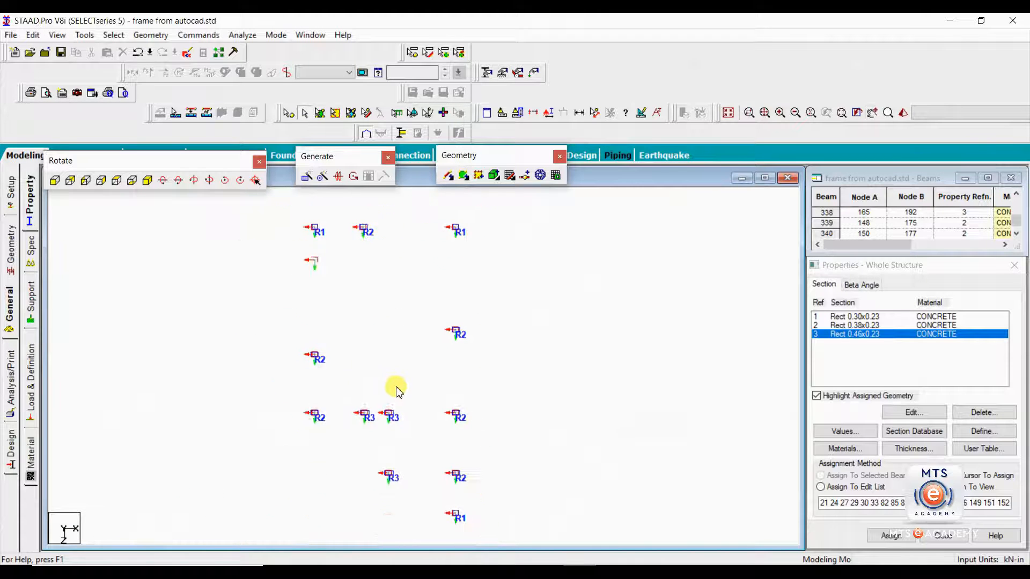
middle_click_drag(404, 385, 420, 371)
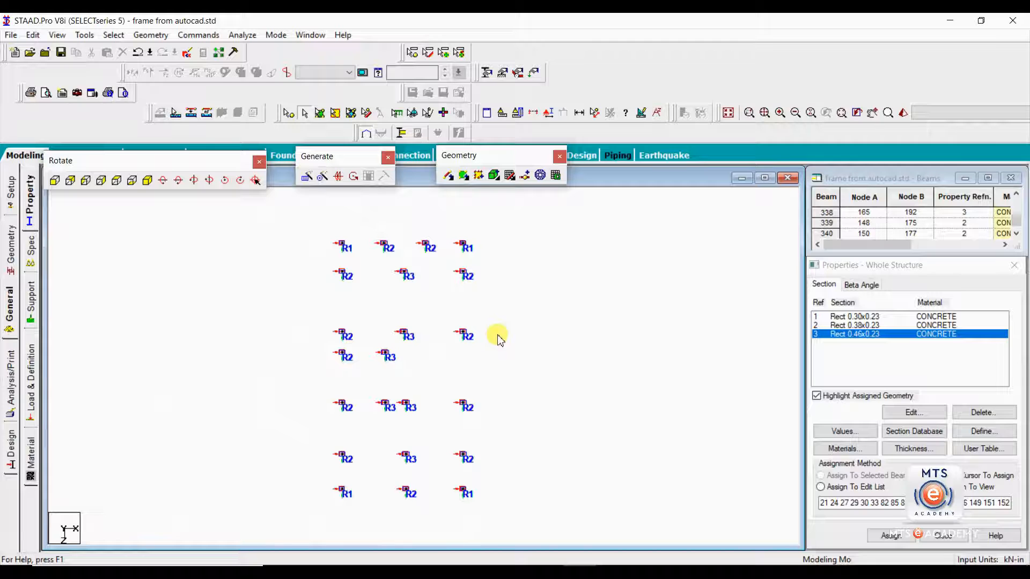
Step: Turn off the beam orientation labels in the plan view
right_click(513, 308)
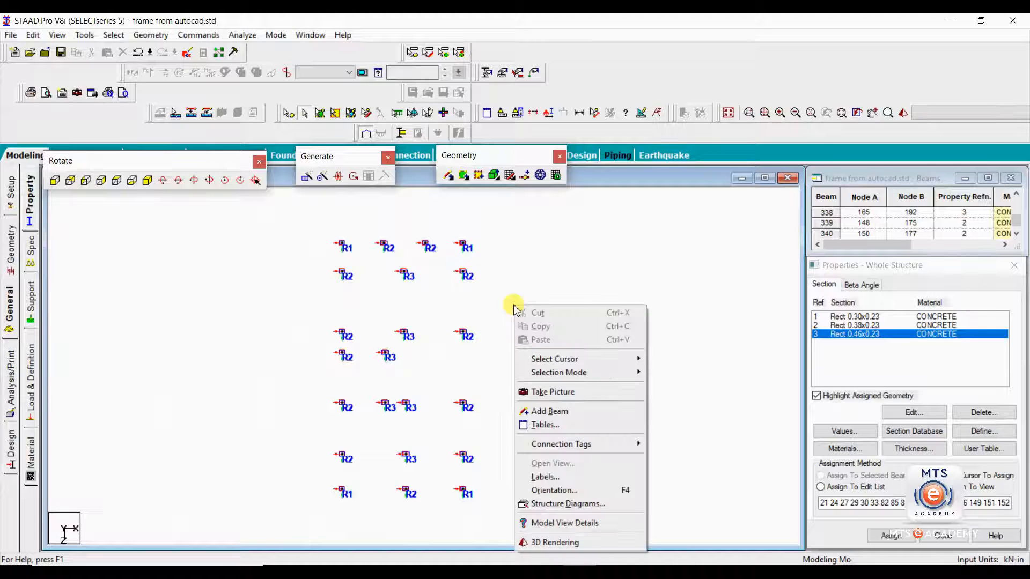
left_click(564, 477)
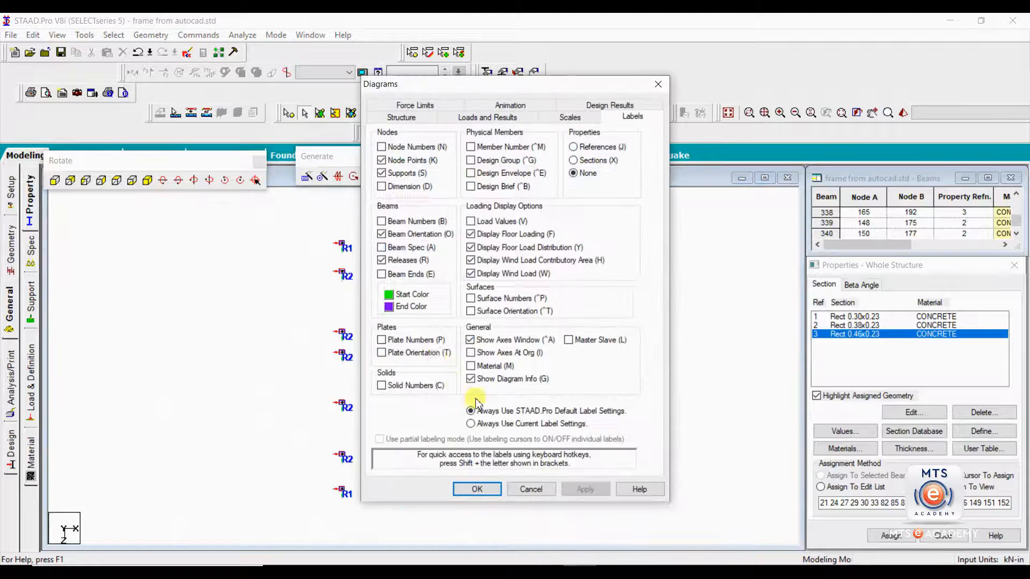
left_click(382, 235)
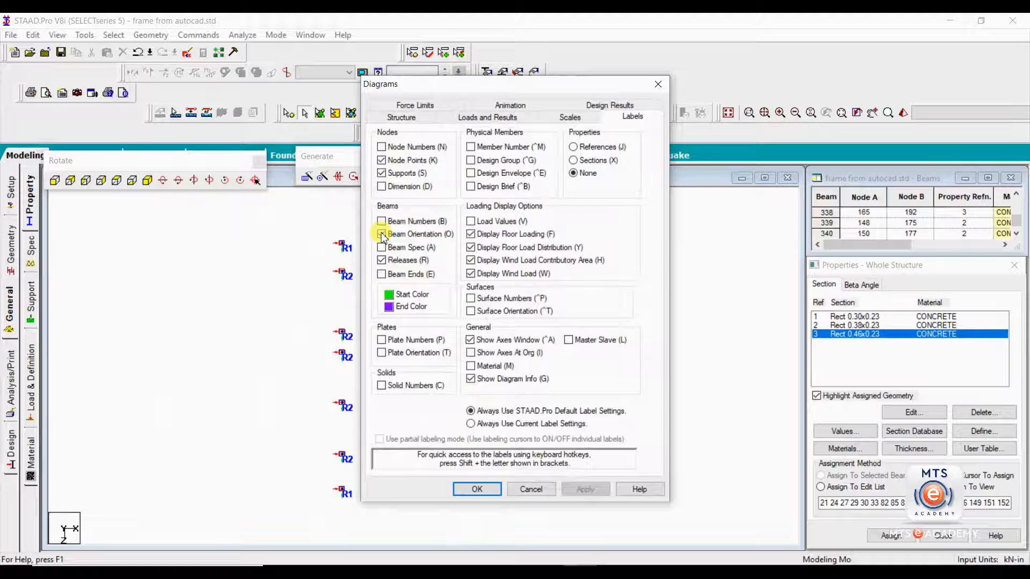
left_click(576, 489)
left_click(477, 490)
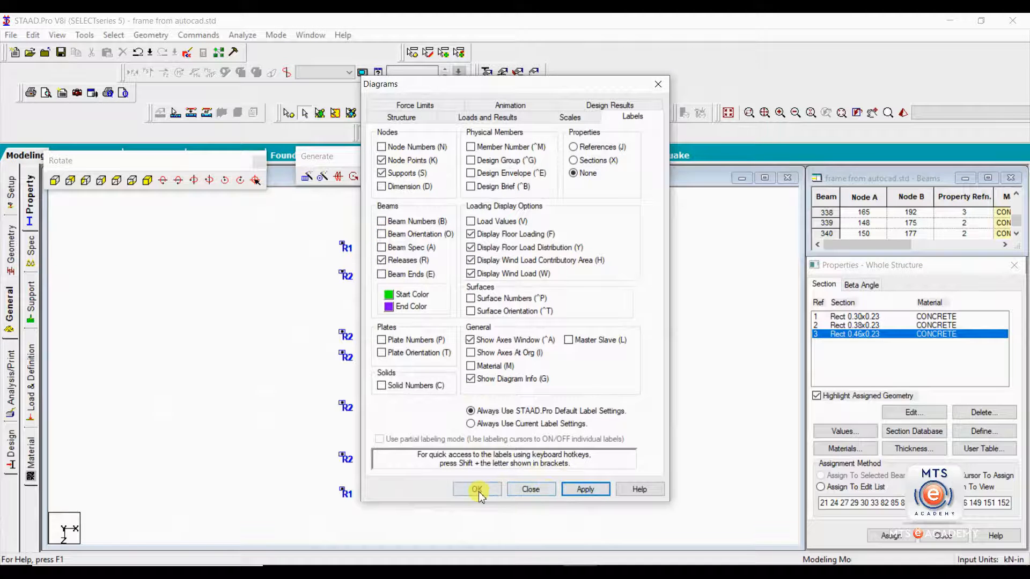
Step: Examine the orientation of the R1, R2 and R3 columns across the whole plan view
scroll(396, 345, "up", 3)
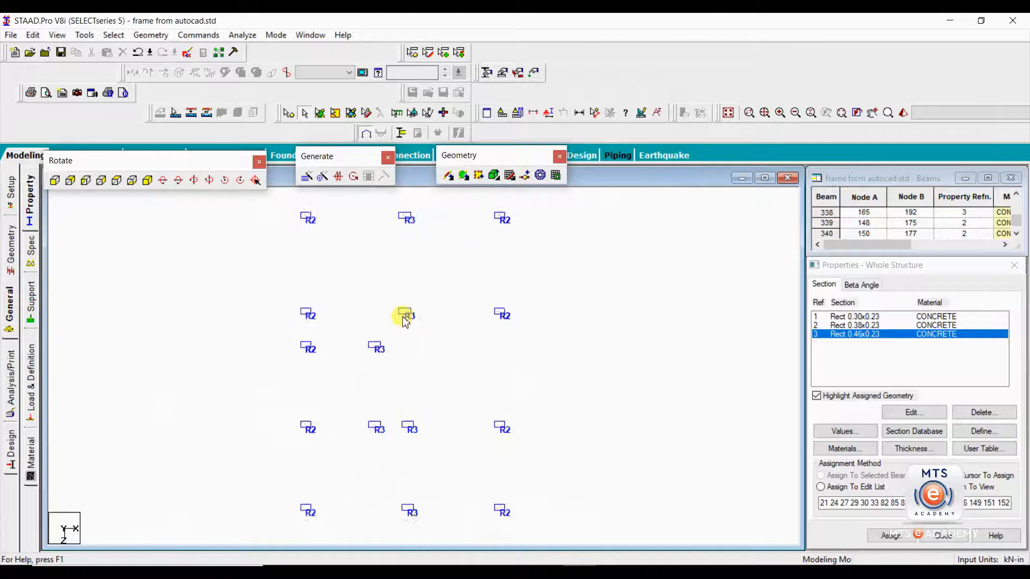
scroll(406, 322, "up", 1)
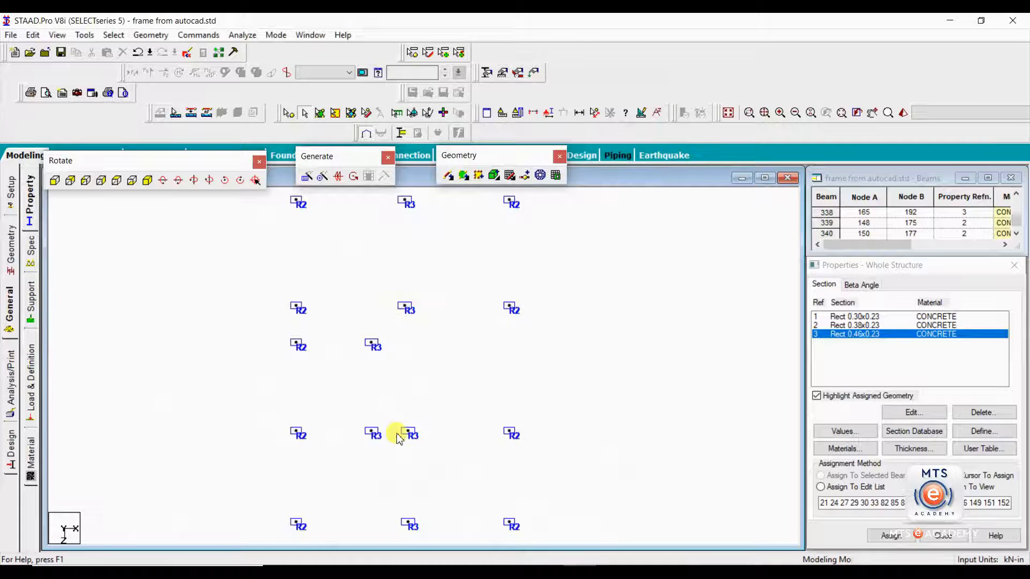
scroll(503, 324, "down", 2)
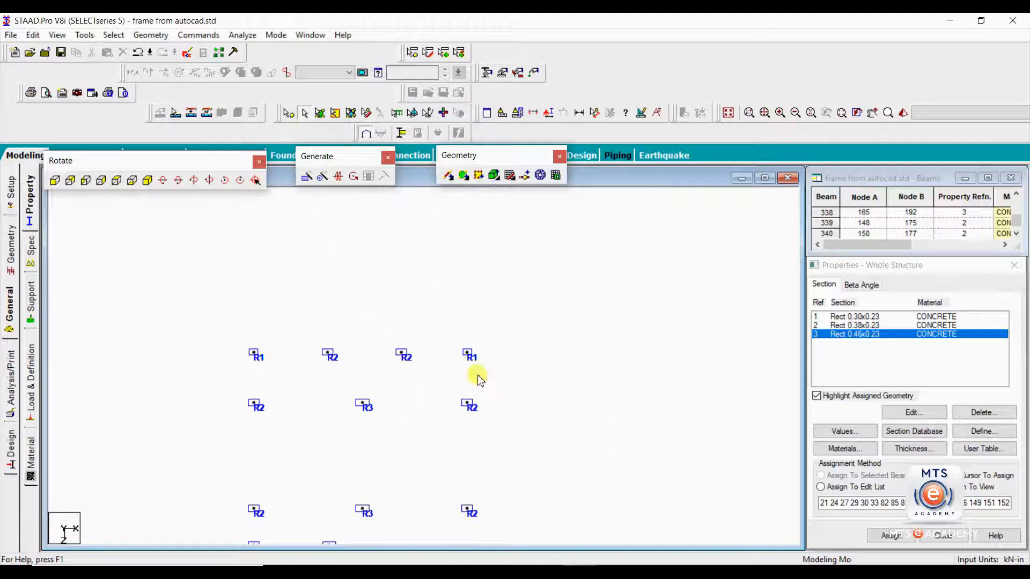
scroll(473, 369, "up", 1)
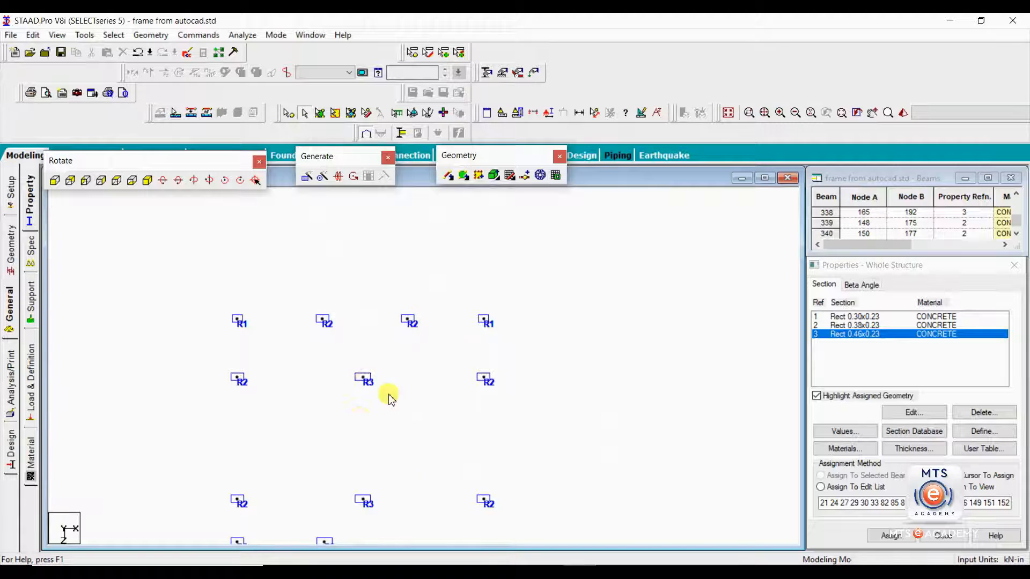
scroll(389, 398, "down", 5)
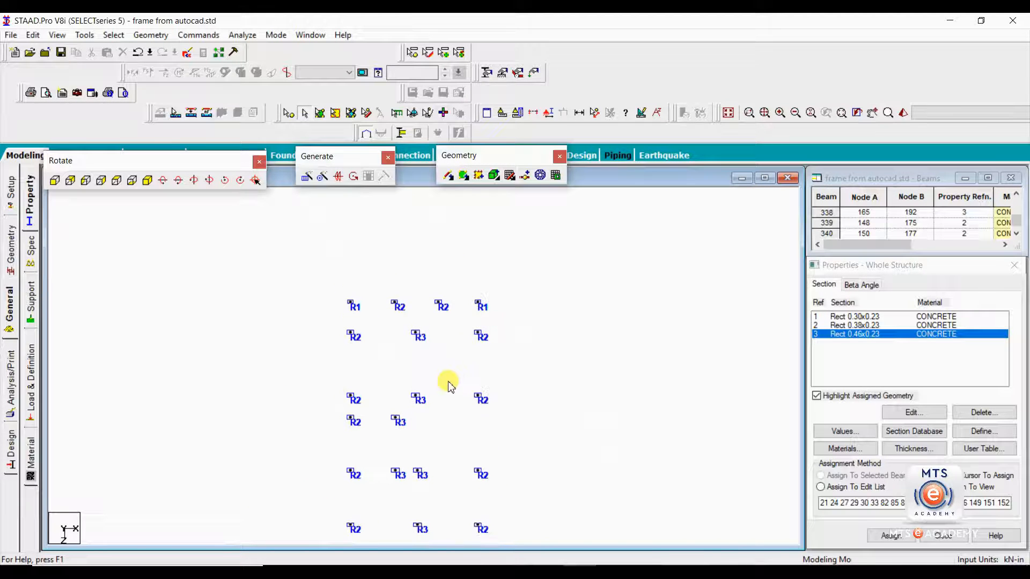
middle_click_drag(449, 387, 457, 357)
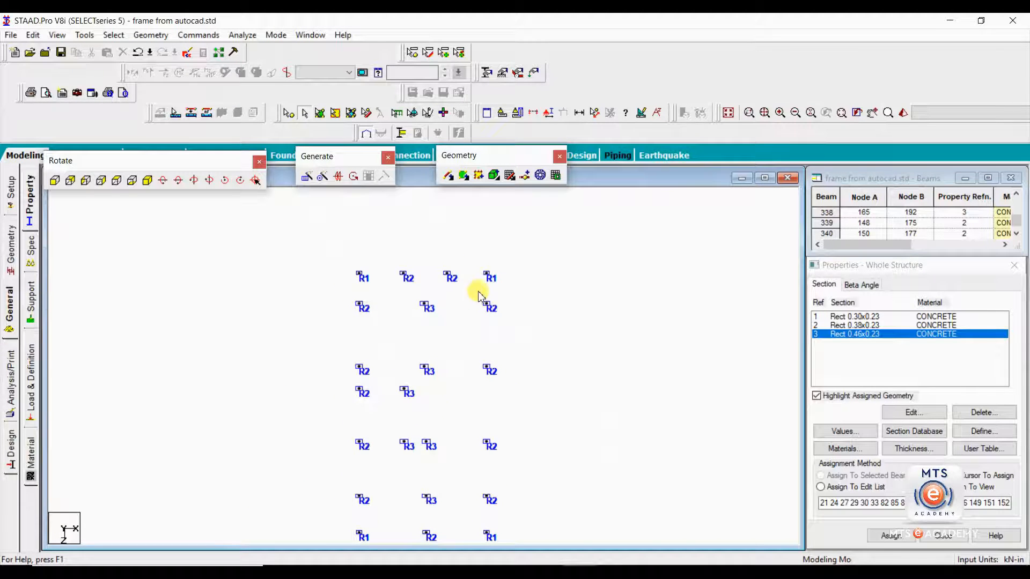
scroll(478, 305, "up", 4)
middle_click_drag(530, 256, 517, 328)
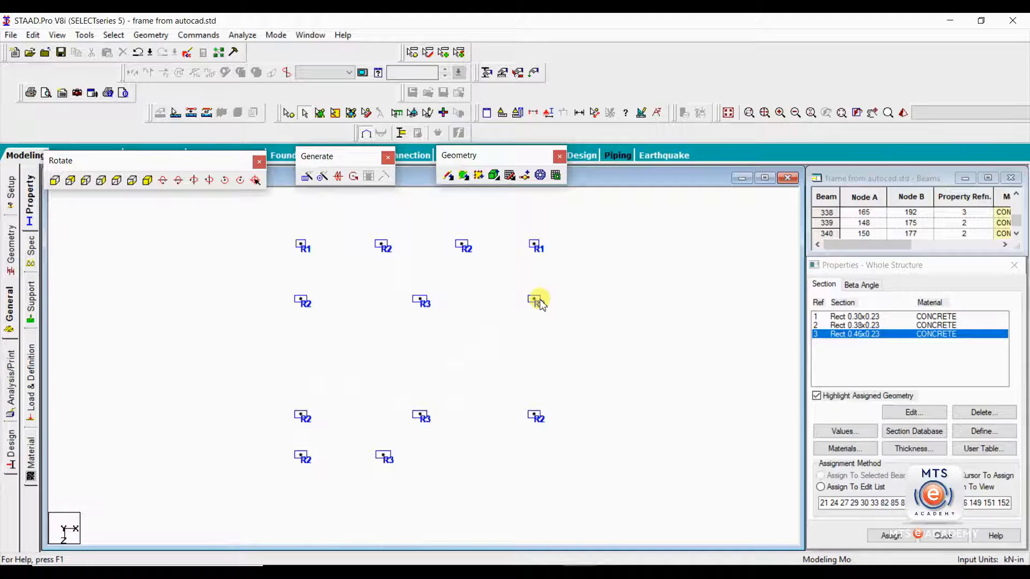
scroll(445, 352, "down", 1)
middle_click_drag(433, 373, 450, 313)
scroll(451, 324, "down", 1)
scroll(452, 342, "down", 1)
scroll(450, 312, "down", 1)
middle_click_drag(445, 358, 437, 316)
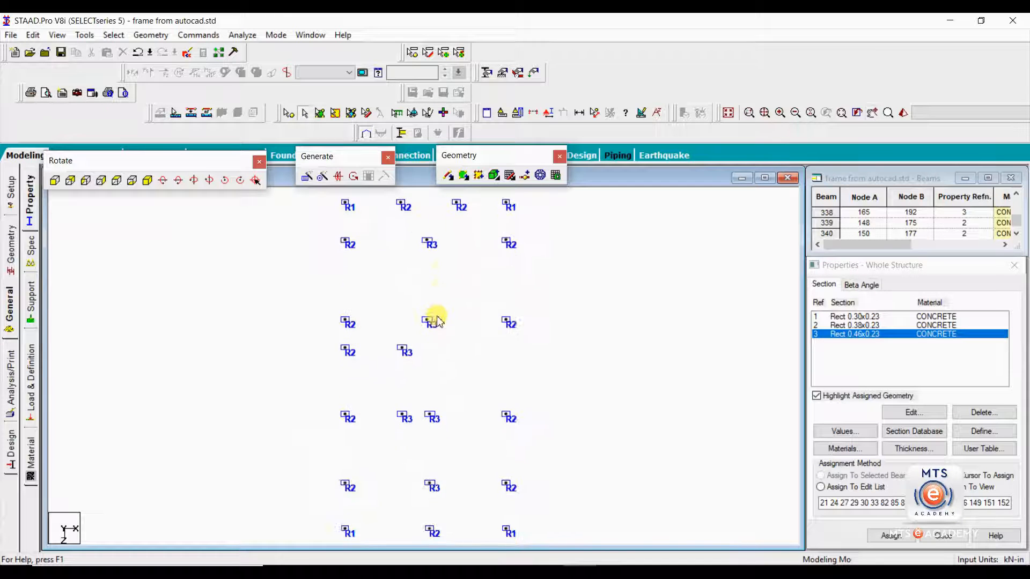
scroll(437, 320, "down", 1)
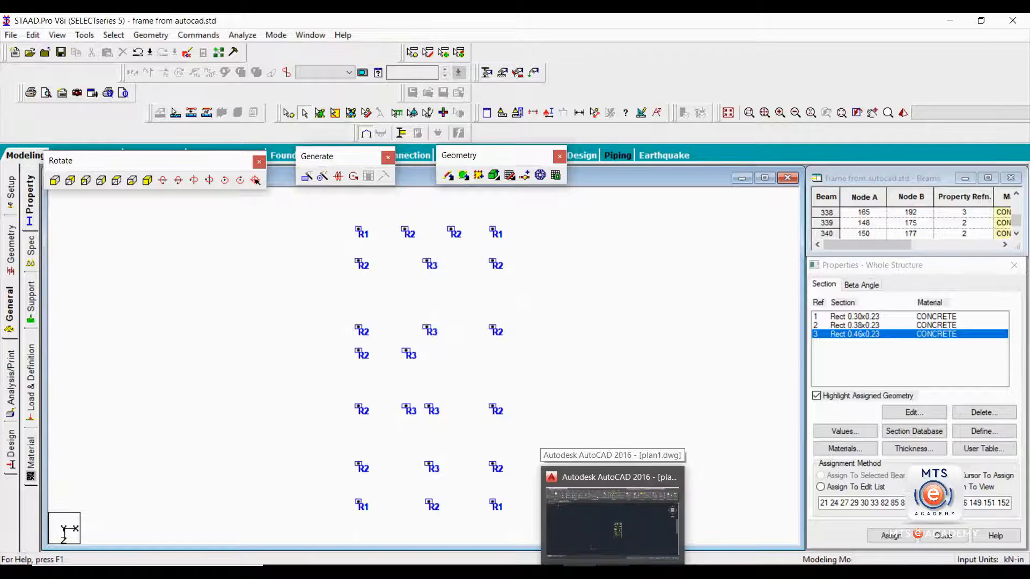
Step: Switch to AutoCAD with plan1.dwg and examine the columns around the toilets and rear lawn of the floor plan
left_click(611, 515)
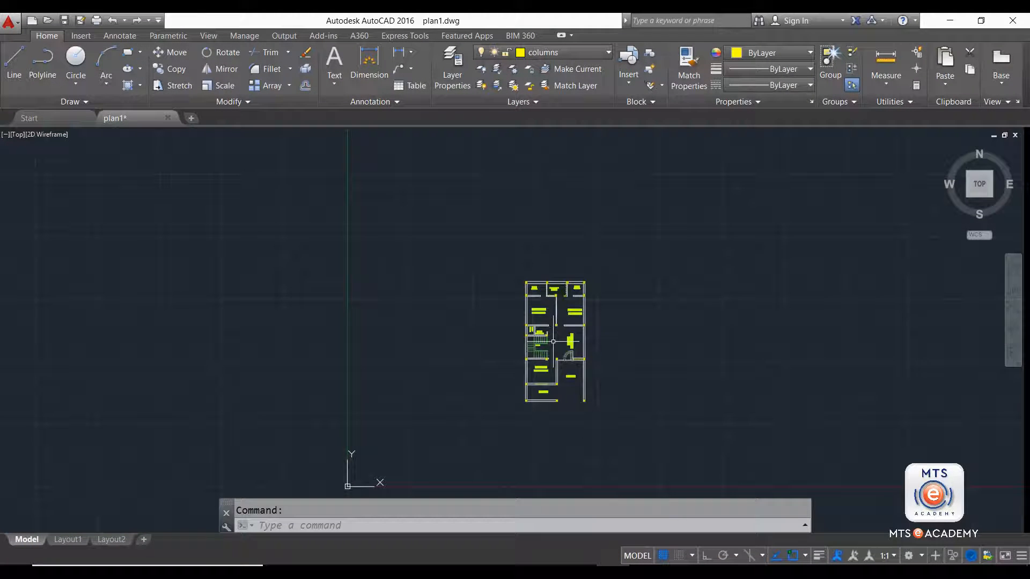
scroll(559, 317, "up", 6)
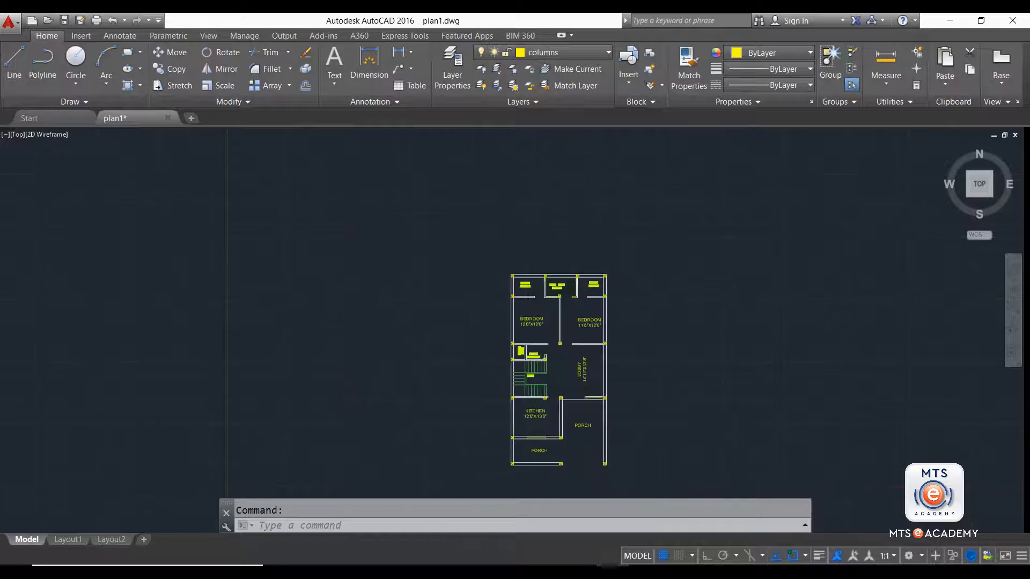
middle_click_drag(512, 326, 442, 319)
scroll(420, 218, "up", 6)
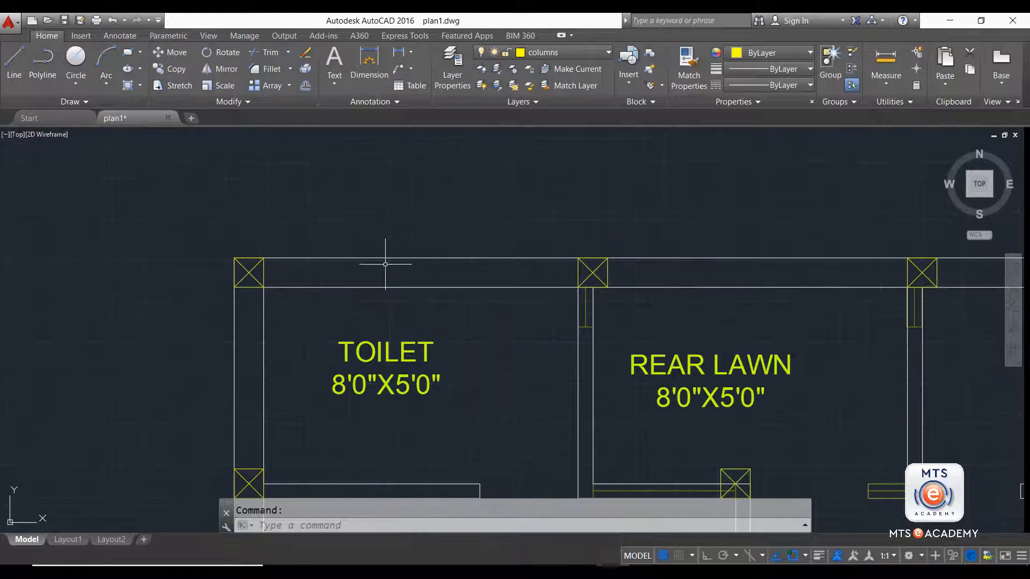
middle_click_drag(345, 306, 369, 256)
scroll(368, 256, "down", 6)
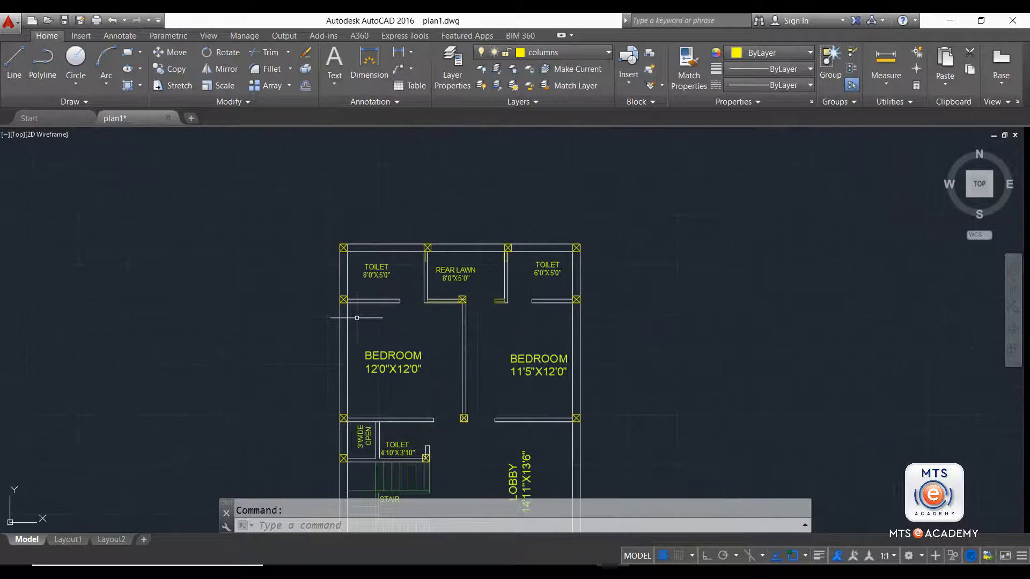
Step: Draw a 12 by 12 rectangle in the empty space outside the outer wall of the 12'0"X12'0" bedroom
left_click(129, 57)
scroll(342, 337, "up", 5)
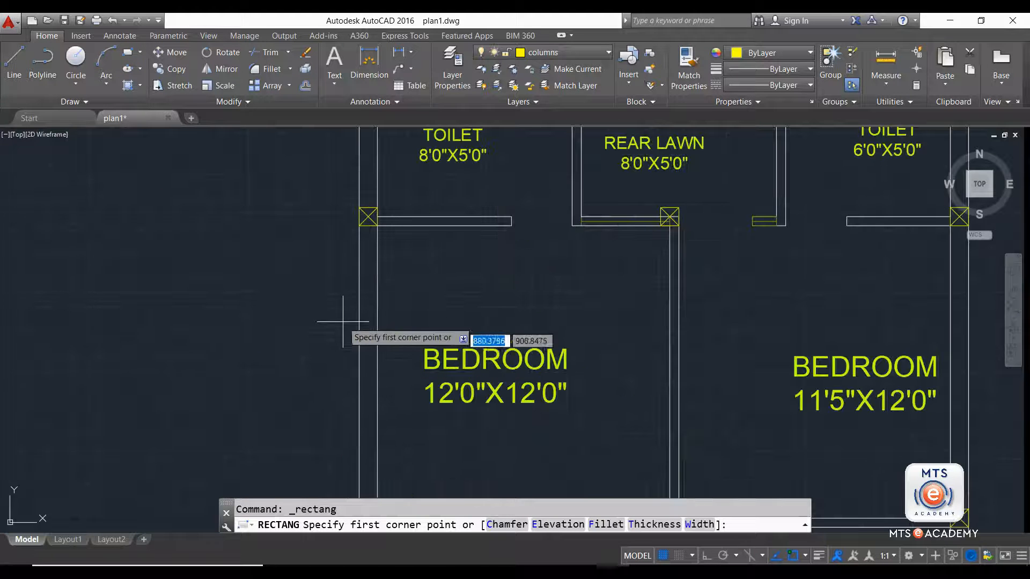
middle_click_drag(342, 338, 246, 281)
scroll(240, 281, "down", 5)
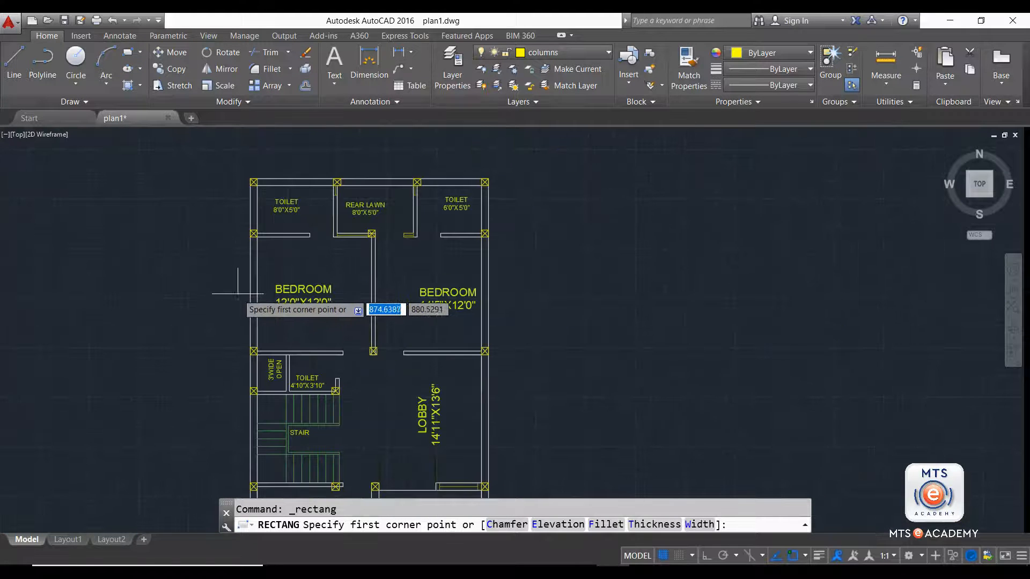
scroll(238, 291, "up", 5)
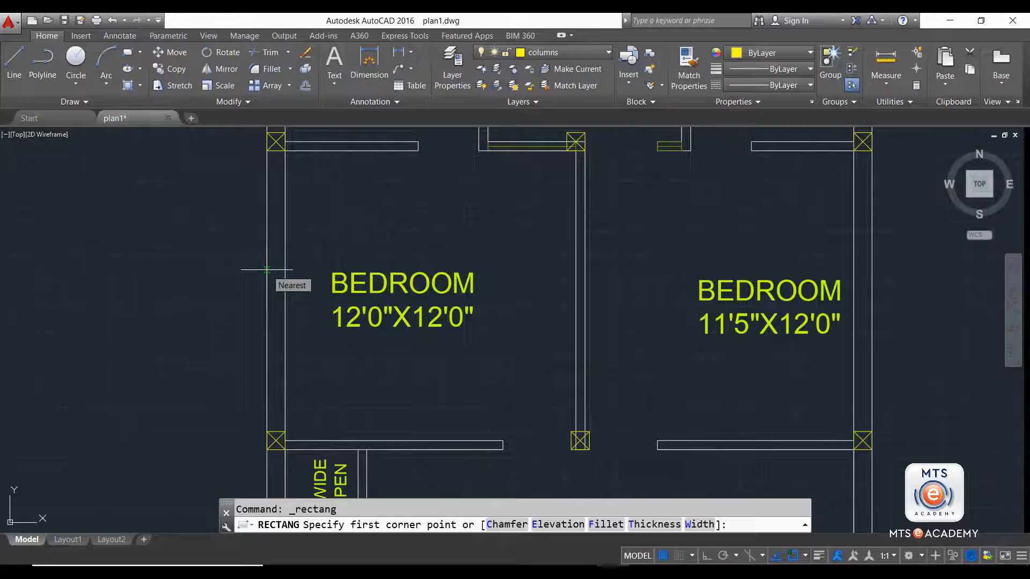
left_click(133, 301)
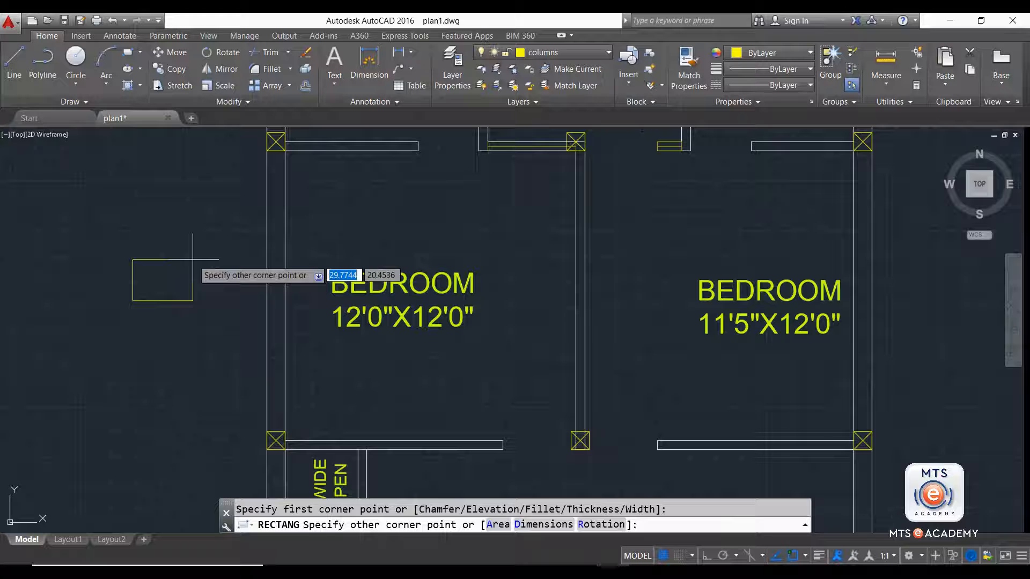
type("12")
key("Tab")
type("1")
key("Return")
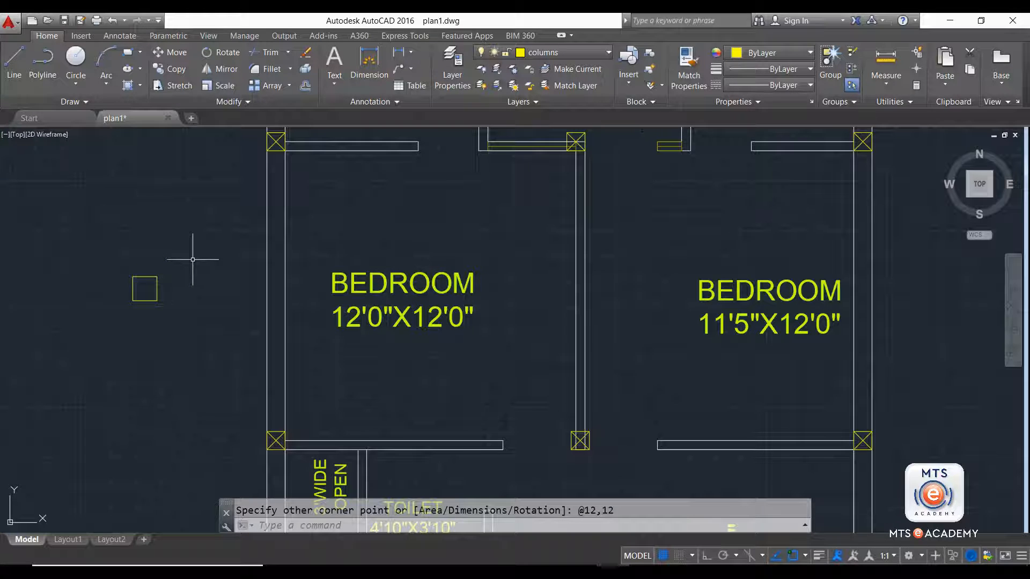
Step: Move the 12 by 12 square onto the bedroom's outer wall, aligning its edge with the wall's outer face, and compare it with the wall thickness
left_click(142, 288)
left_click(113, 321)
left_click(159, 52)
left_click(132, 289)
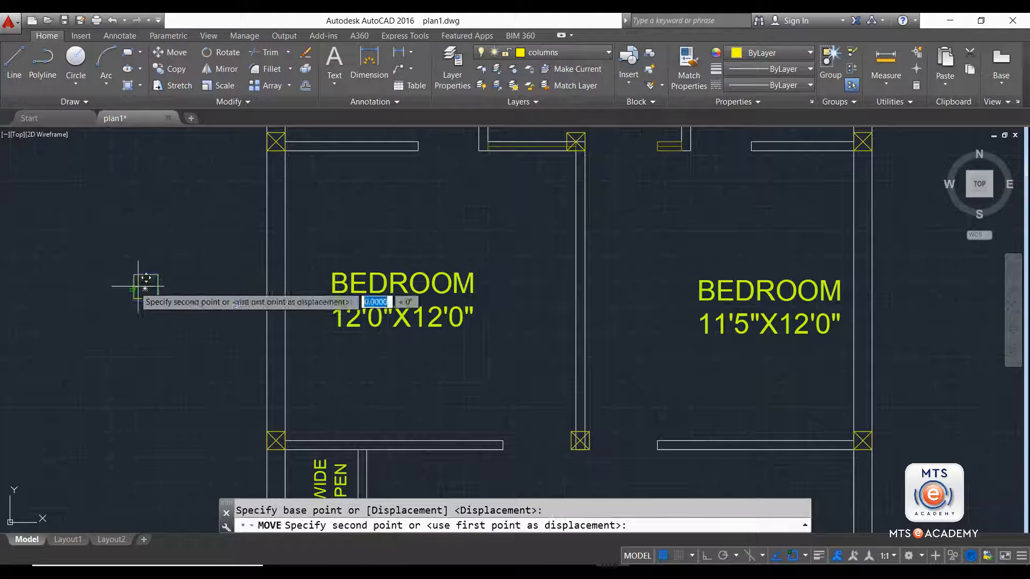
left_click(266, 289)
scroll(278, 284, "up", 5)
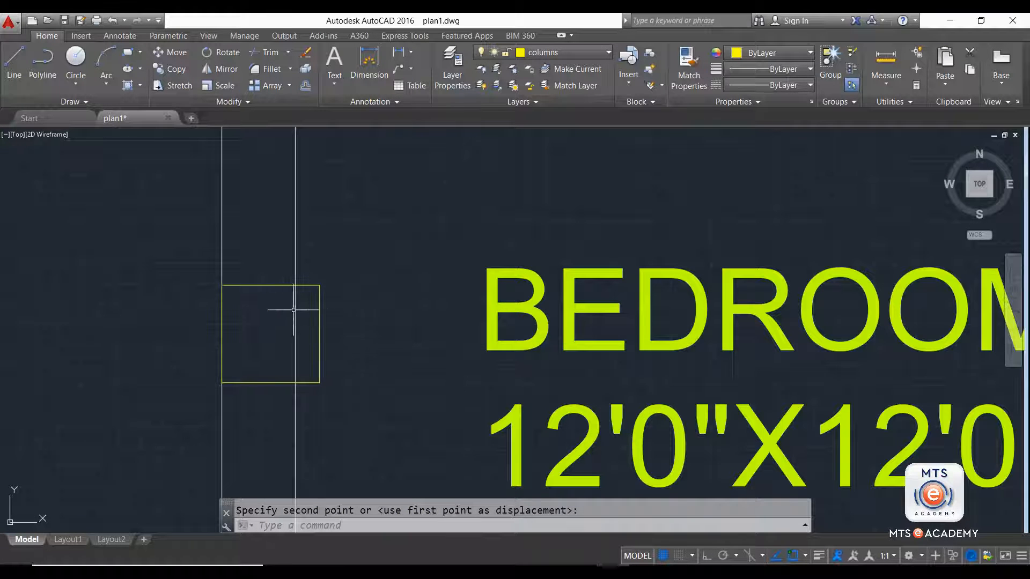
scroll(333, 324, "down", 4)
scroll(332, 323, "down", 5)
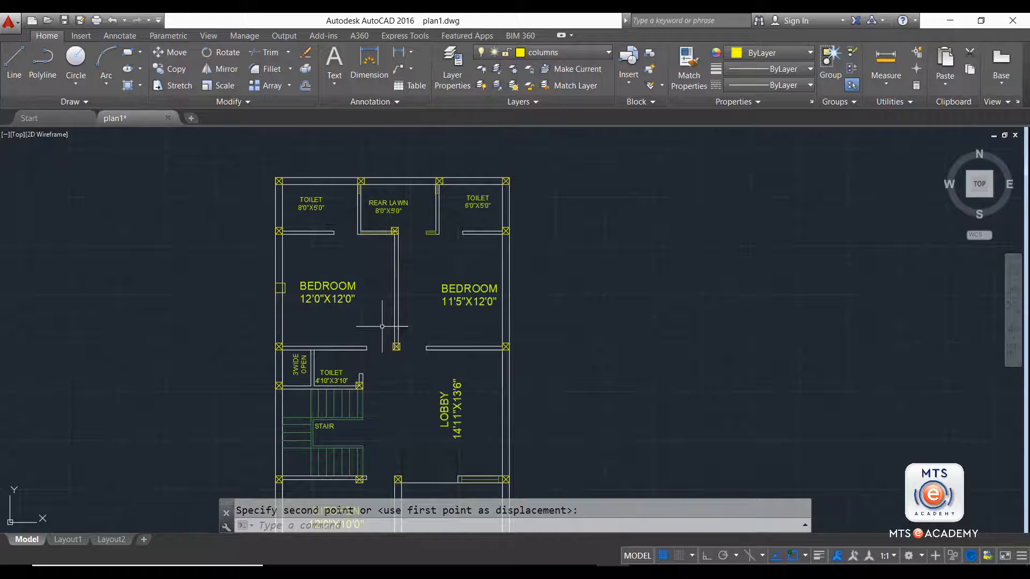
scroll(281, 288, "up", 5)
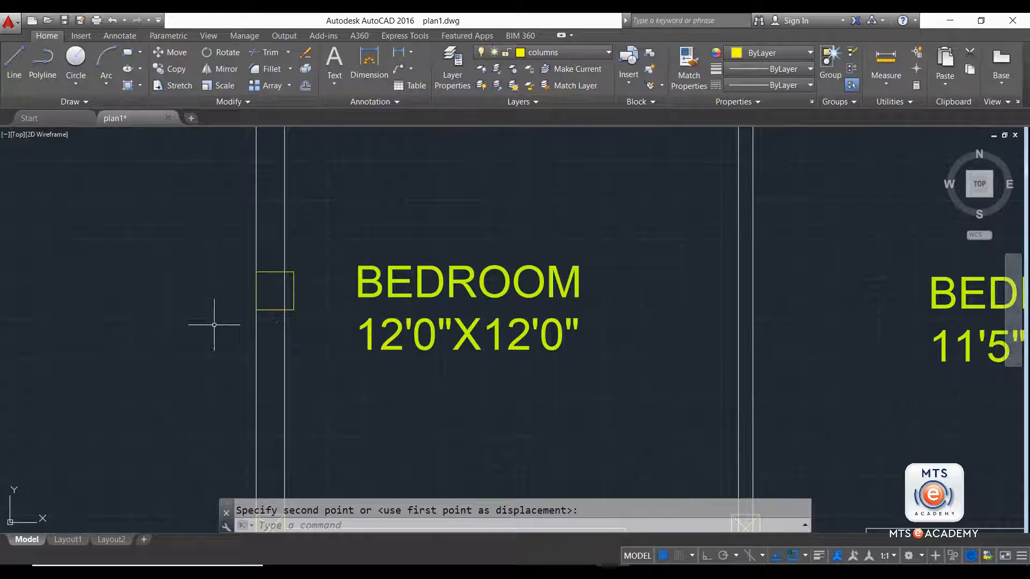
Step: Delete the trial square from the bedroom's outer wall
key("Escape")
left_click(214, 232)
left_click(317, 331)
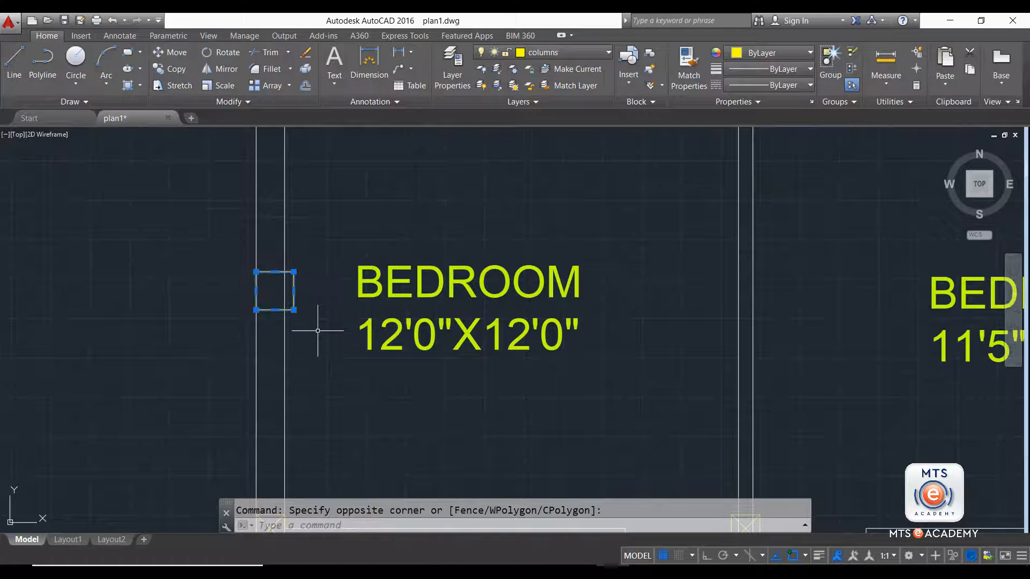
key("Delete")
Step: Examine the column positions along the walls of the bedrooms, toilets and rear lawn to judge each column's orientation
scroll(317, 328, "down", 5)
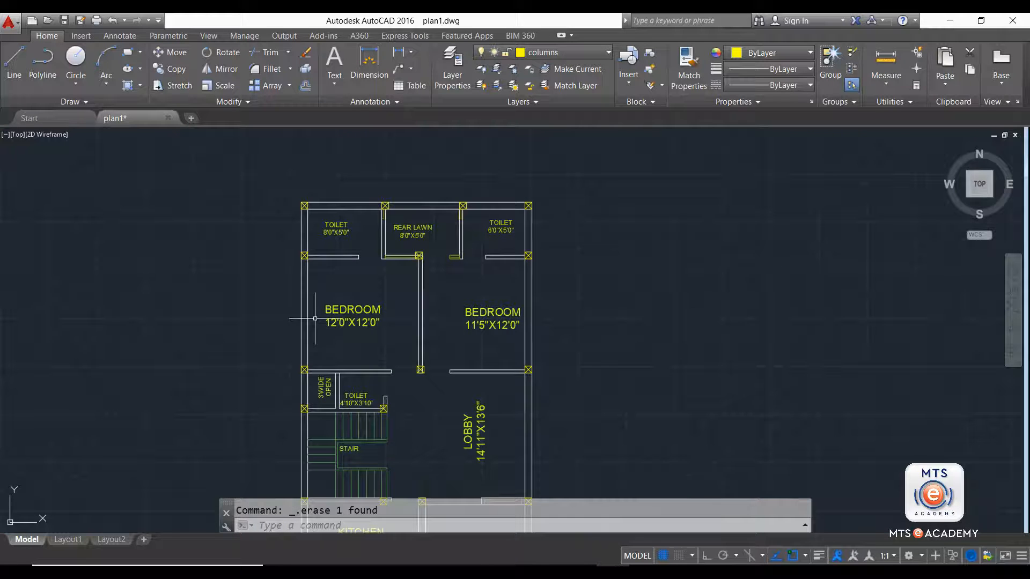
scroll(303, 313, "up", 2)
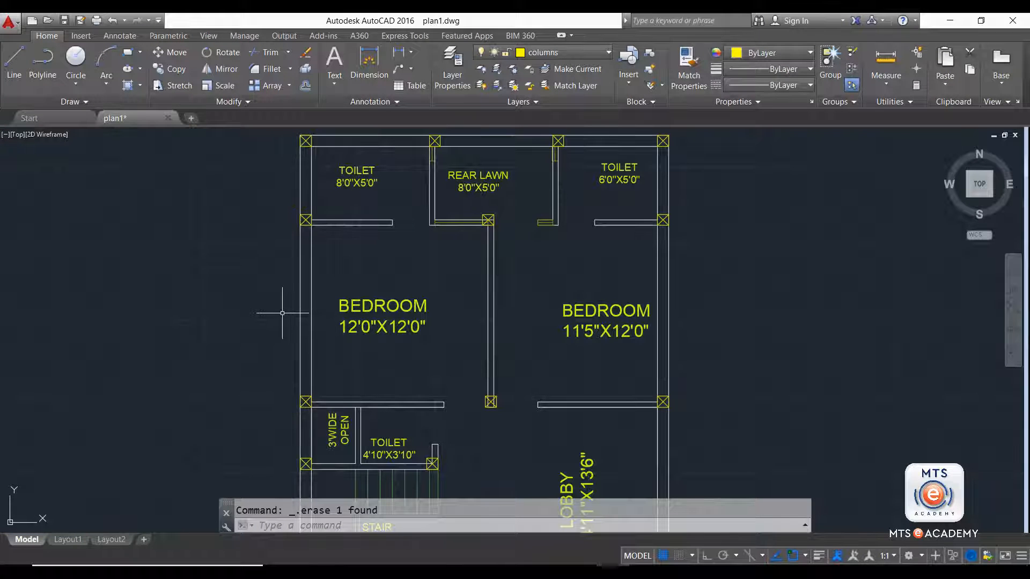
scroll(297, 310, "up", 2)
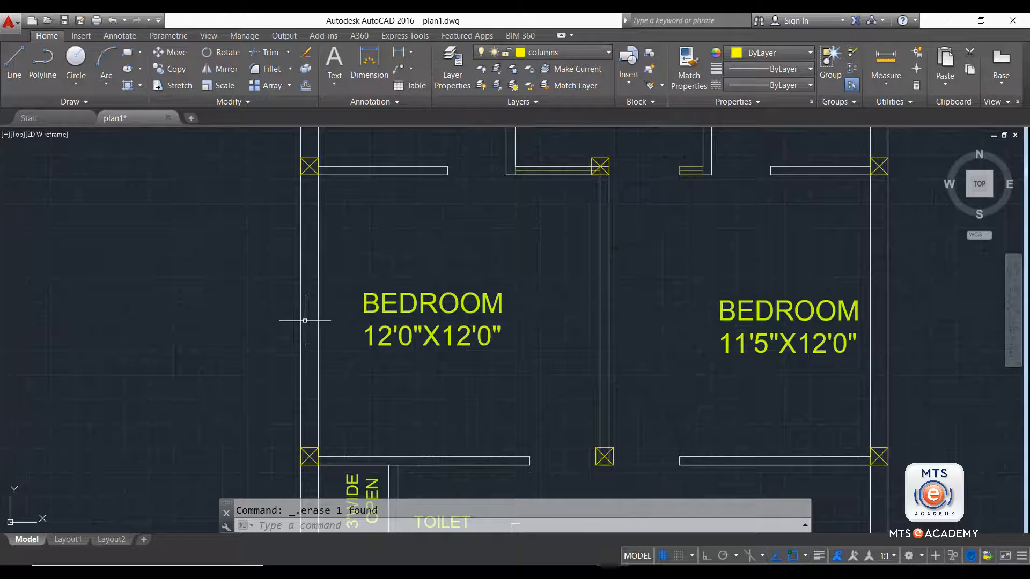
scroll(354, 276, "down", 3)
scroll(392, 231, "up", 2)
middle_click_drag(583, 248, 269, 337)
scroll(307, 333, "down", 2)
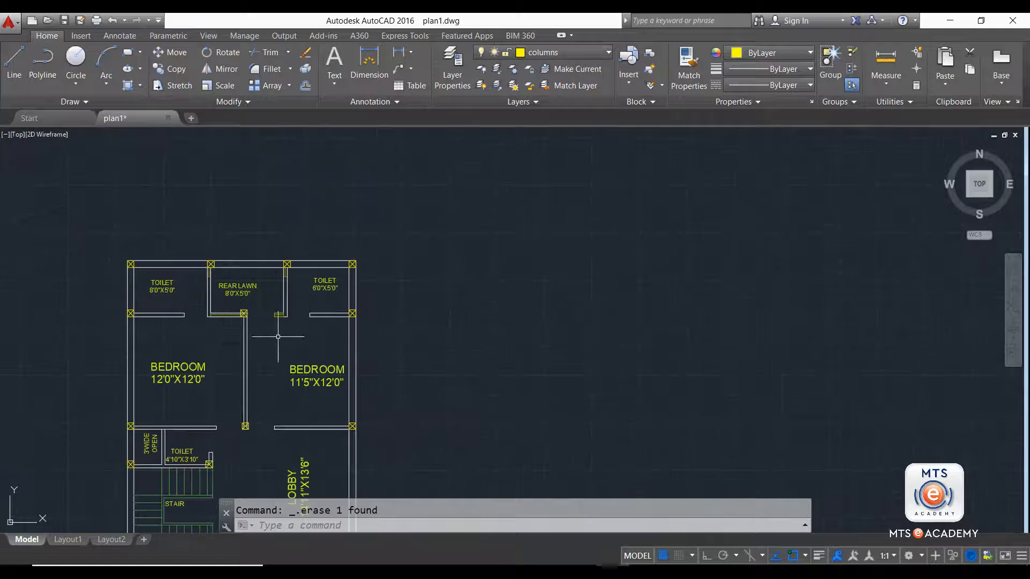
middle_click_drag(246, 374, 292, 298)
scroll(241, 349, "up", 1)
scroll(256, 349, "up", 2)
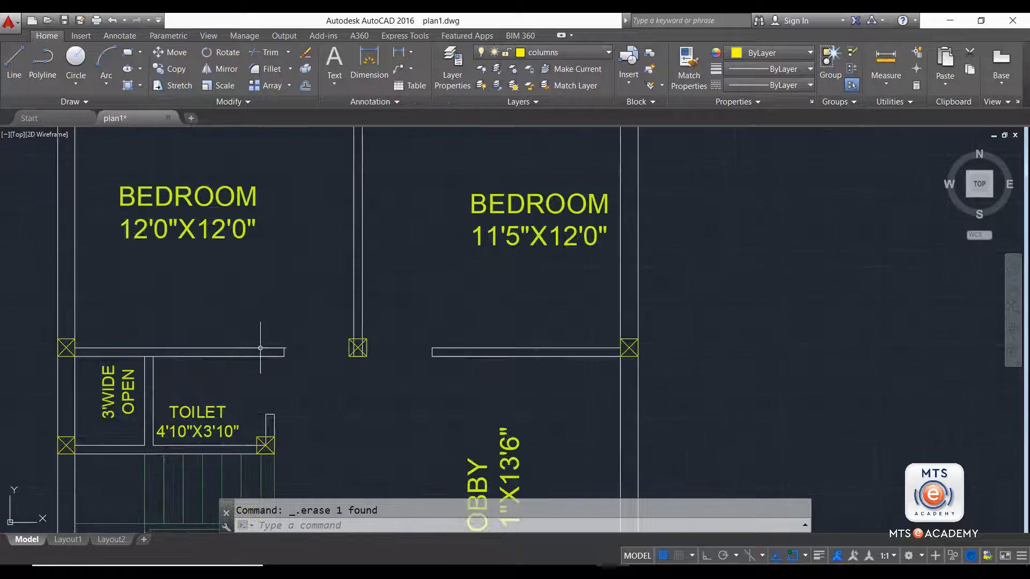
scroll(260, 348, "down", 4)
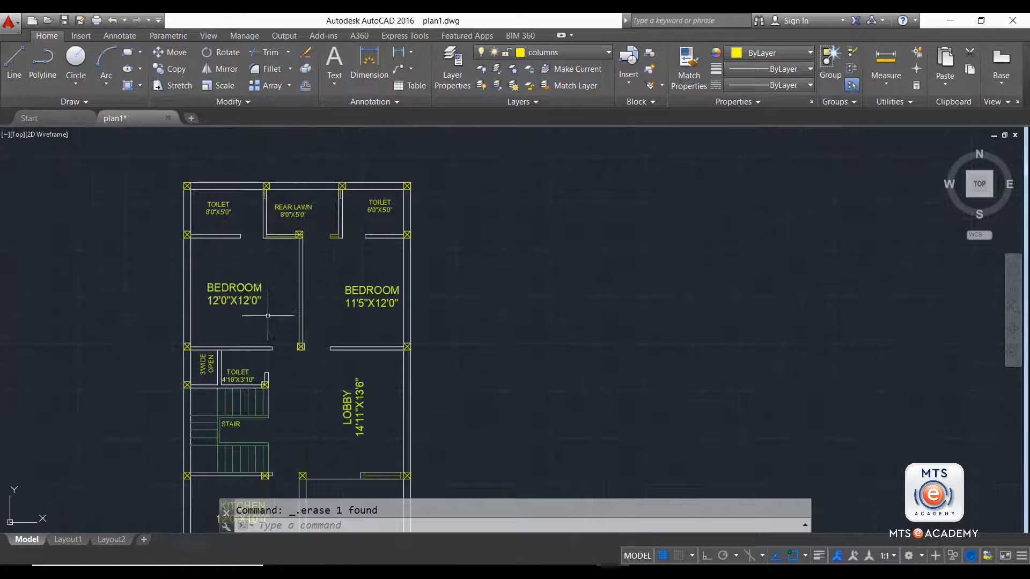
middle_click_drag(185, 241, 195, 320)
scroll(195, 316, "up", 4)
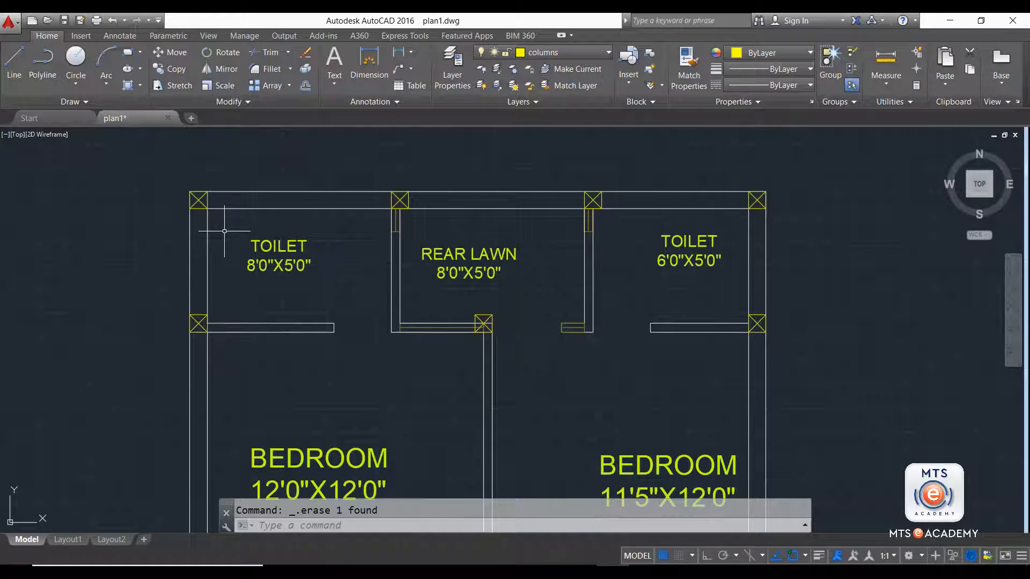
scroll(224, 231, "down", 4)
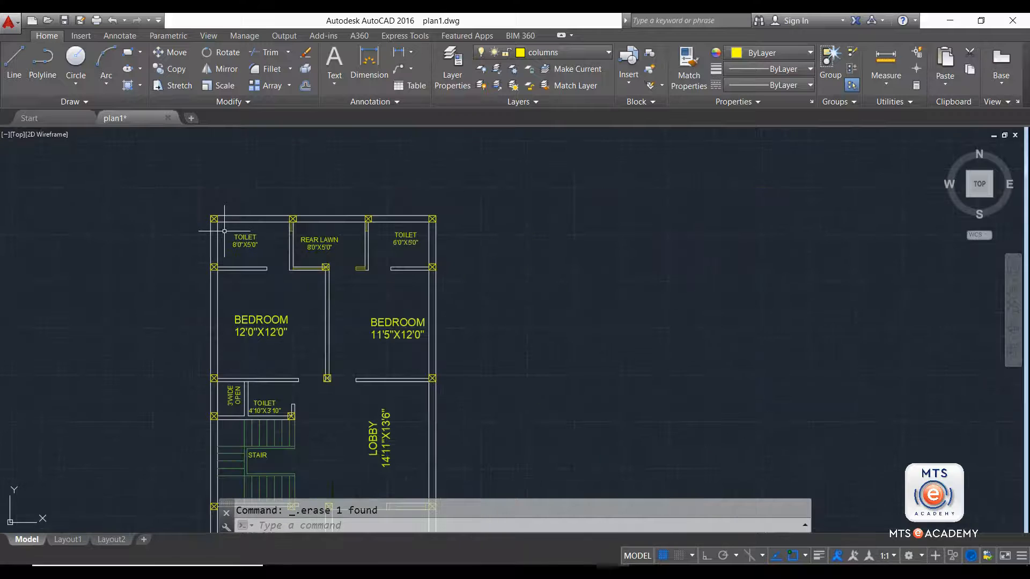
Step: Delete the hatch pattern filling the rear lawn area
scroll(321, 263, "up", 6)
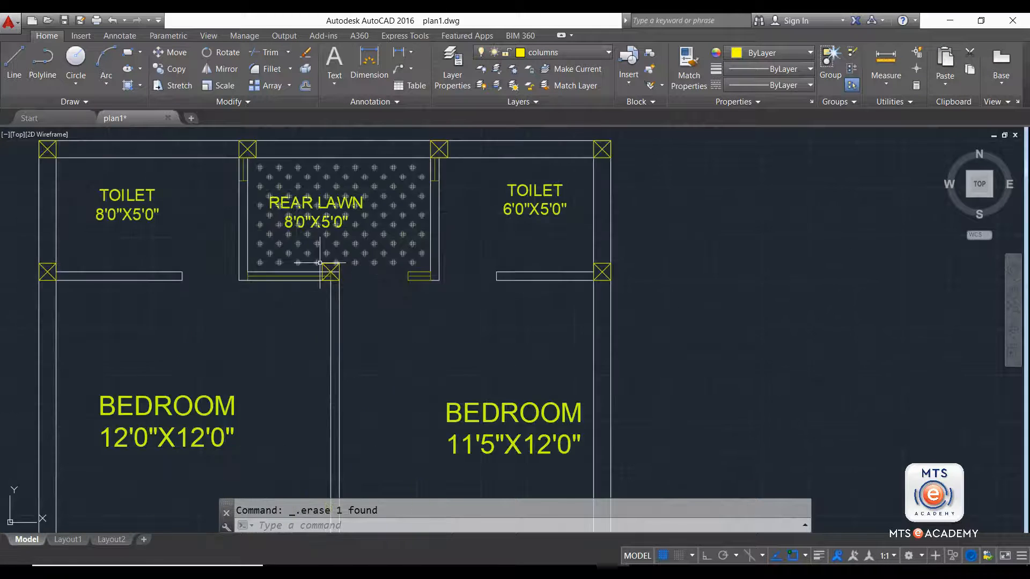
left_click(316, 264)
key("Delete")
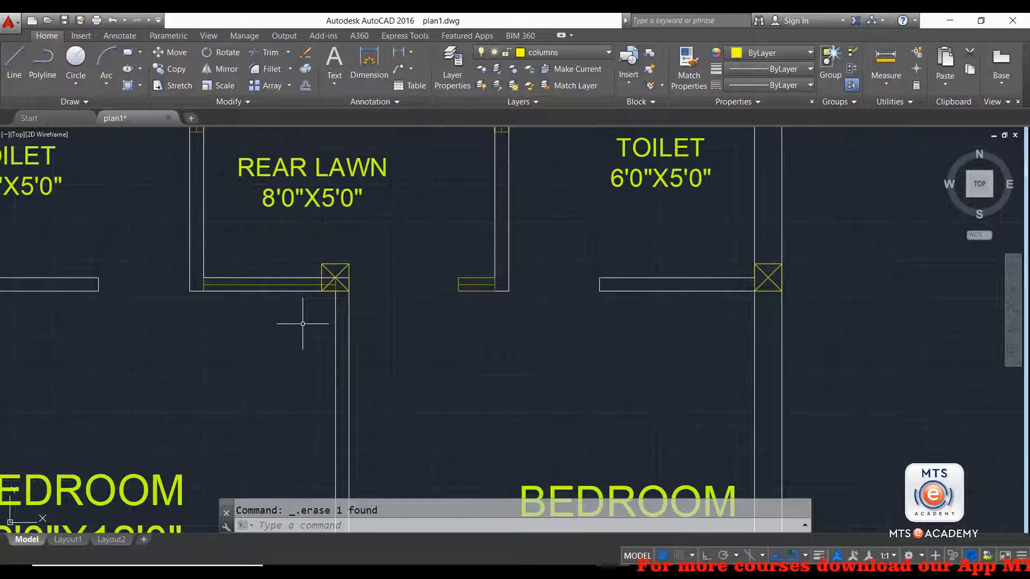
Step: Draw a 12 by 9 rectangle in the empty space beside the outer corner of the 8'0"X5'0" toilet
scroll(303, 324, "down", 4)
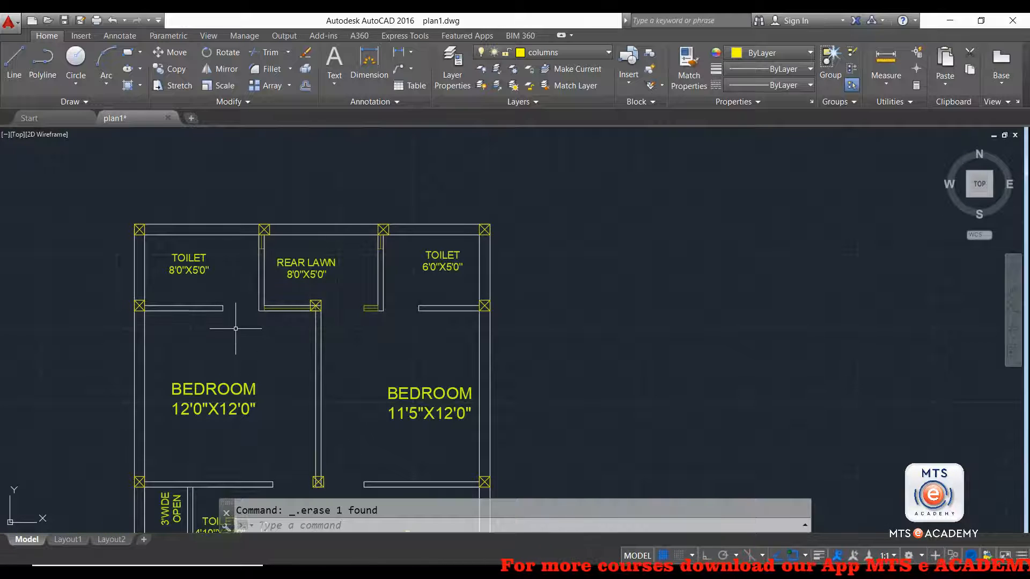
middle_click_drag(211, 340, 326, 351)
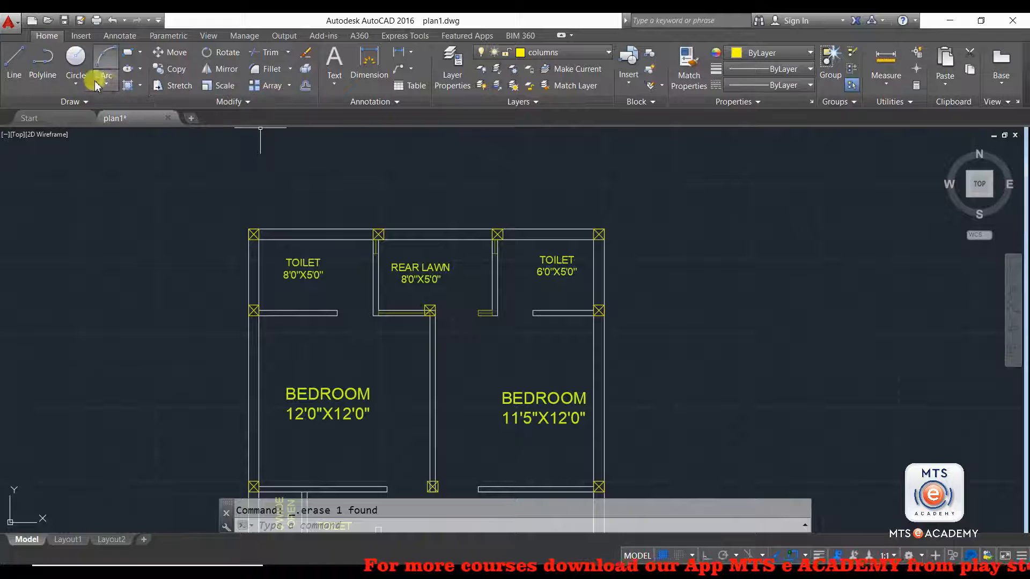
left_click(153, 226)
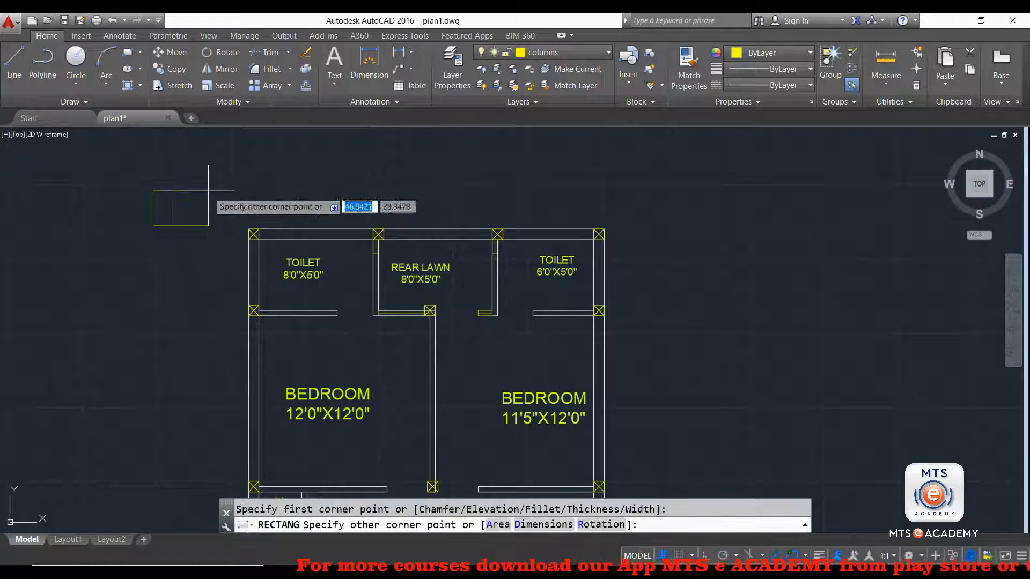
type("9")
key("Tab")
type("12")
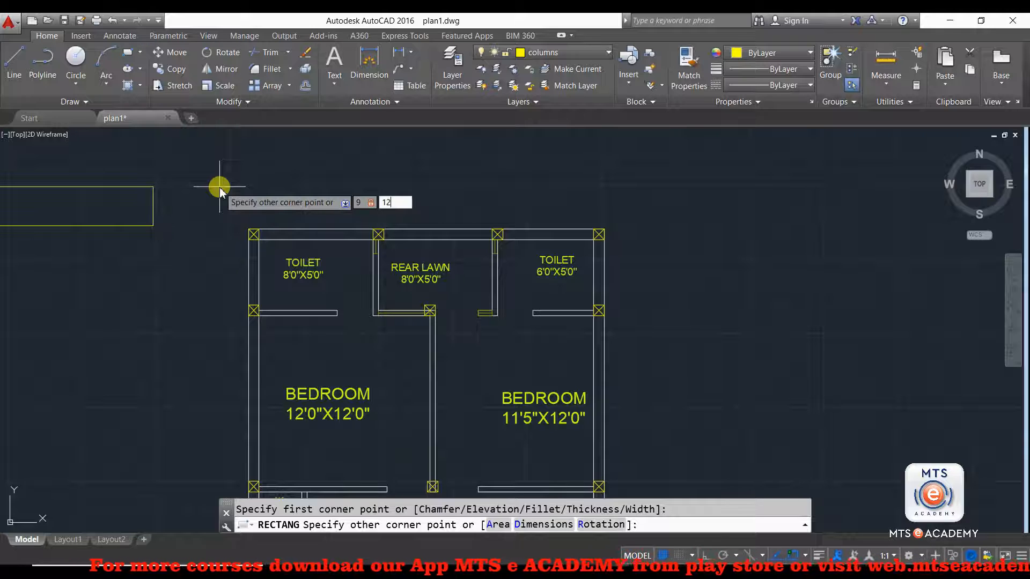
key("BackSpace")
key("BackSpace")
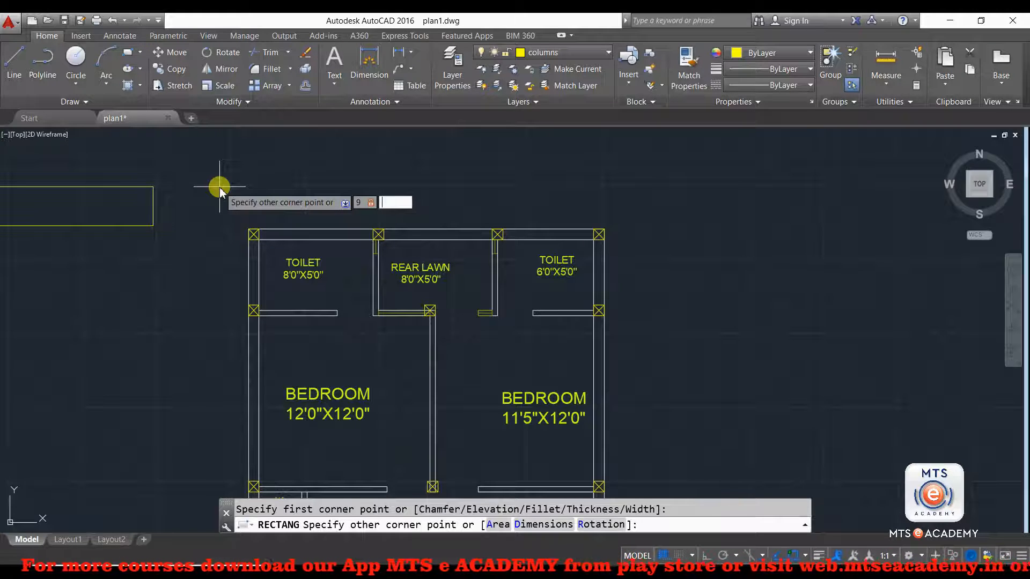
key("Tab")
key("BackSpace")
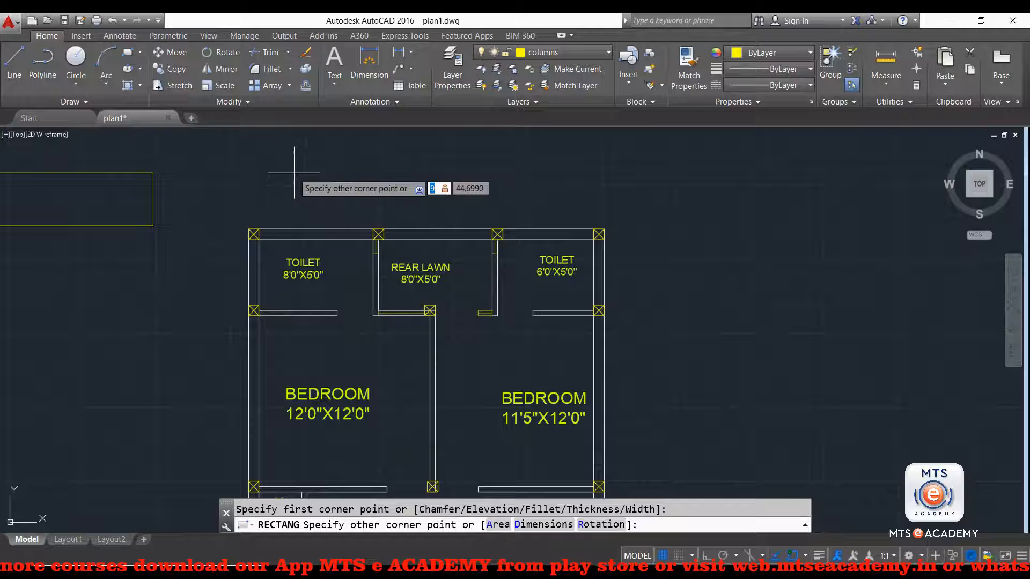
type("12,9")
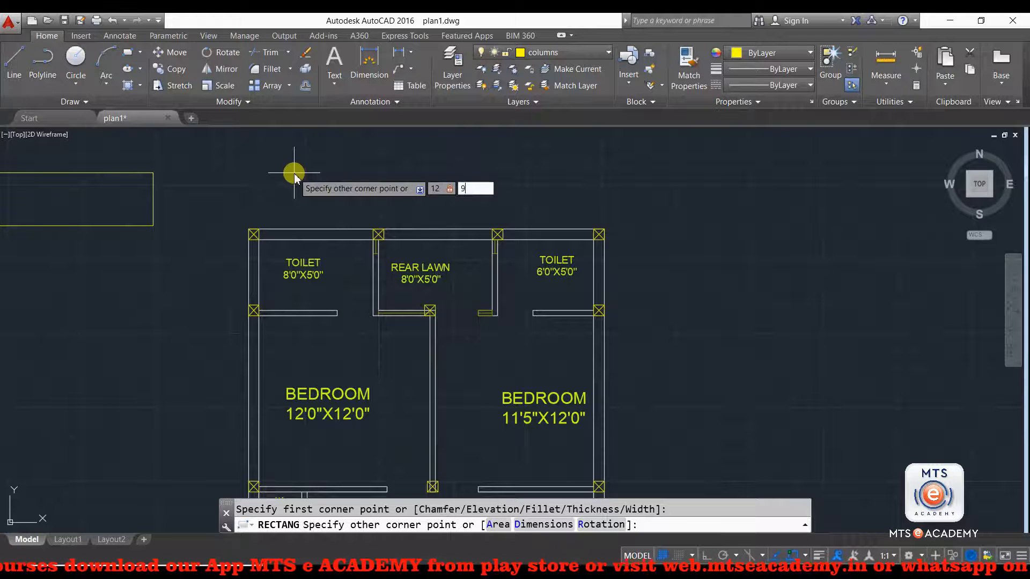
key("Return")
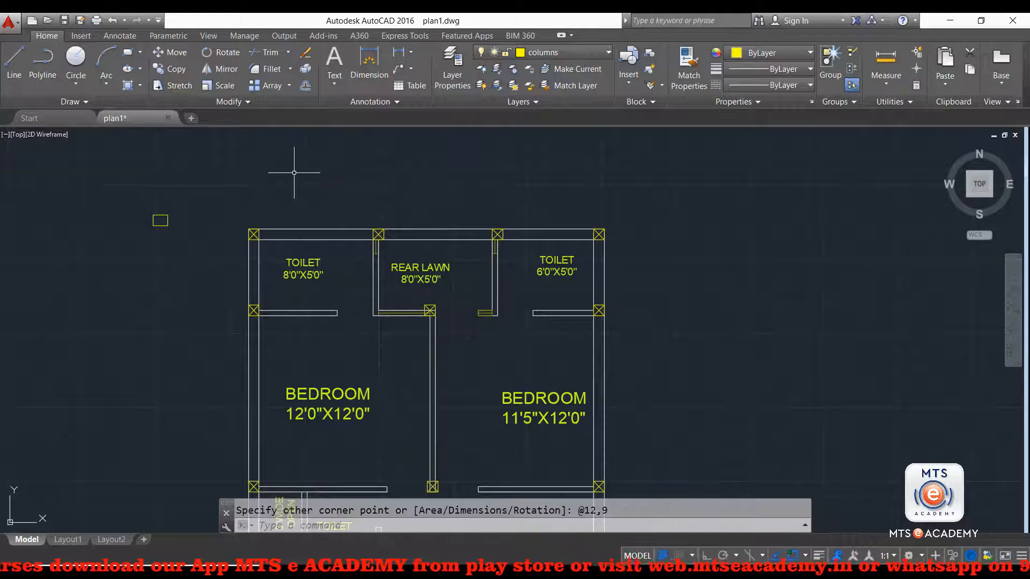
Step: Draw a 15 by 9 rectangle below the 12 by 9 rectangle, outside the floor plan
left_click(128, 52)
left_click(137, 290)
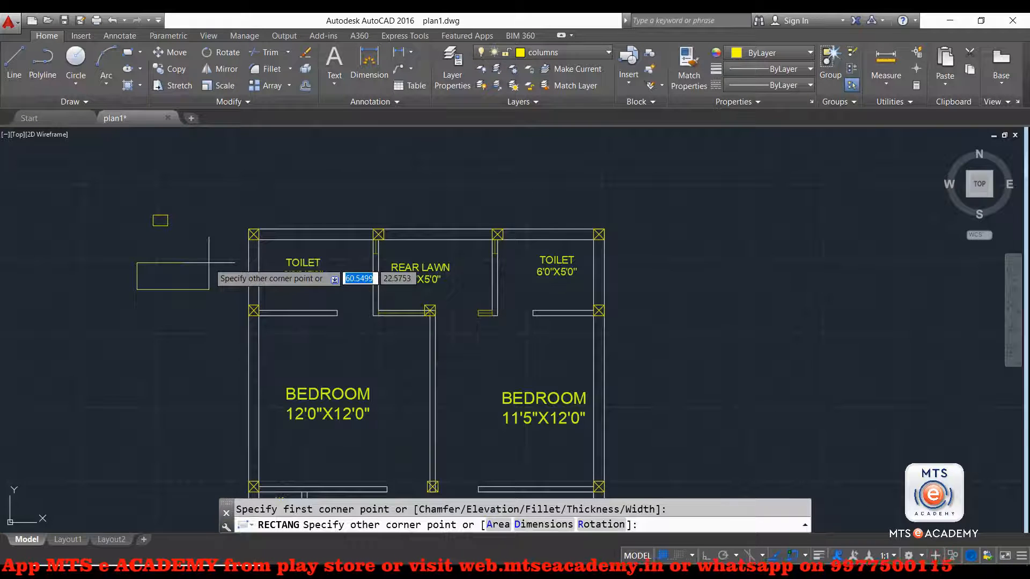
type("15")
key("Tab")
type("9")
key("Return")
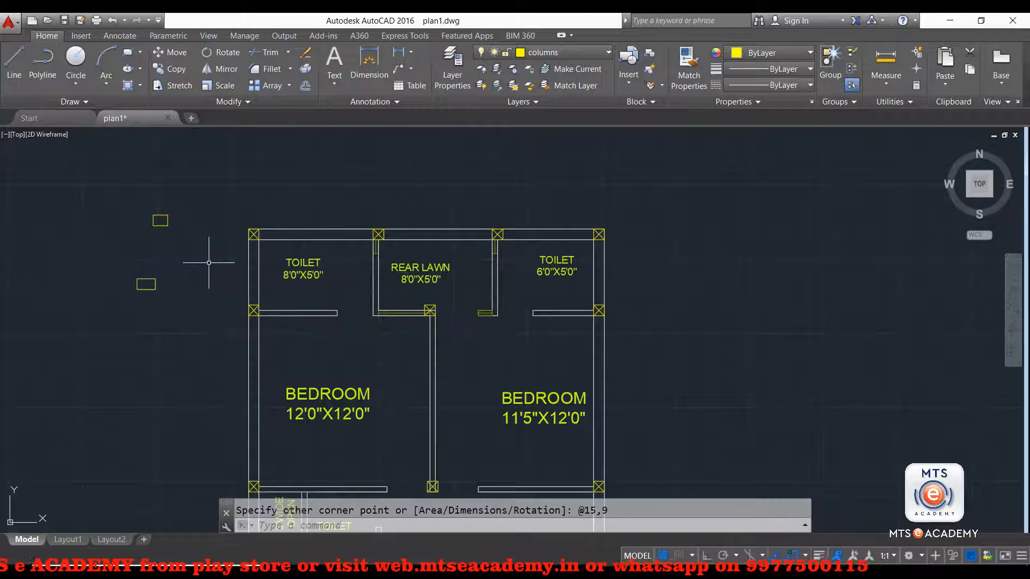
Step: Draw an 18 by 9 rectangle below the 15 by 9 rectangle, outside the floor plan
left_click(127, 52)
left_click(121, 366)
type("18")
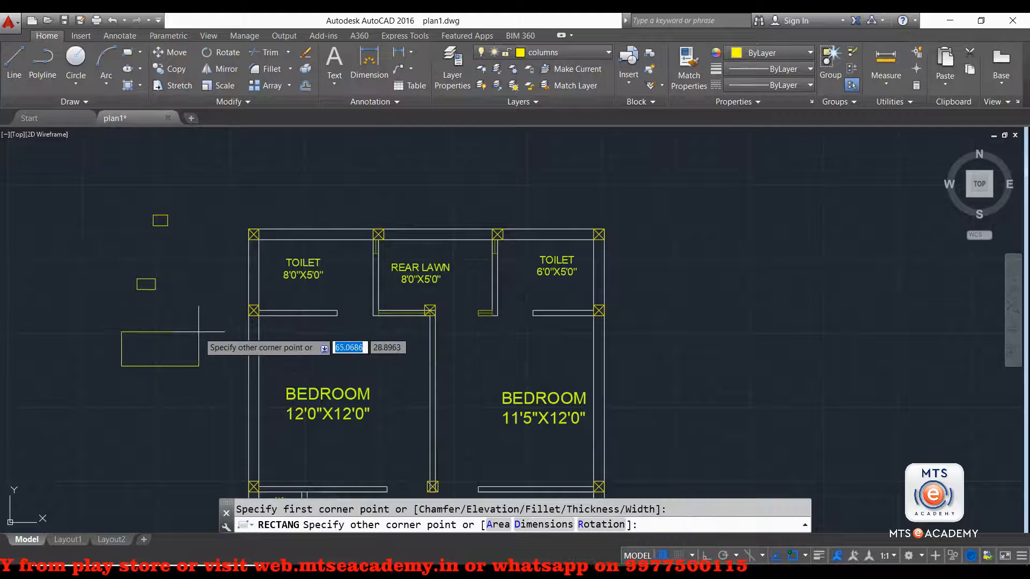
type(",9")
key("Return")
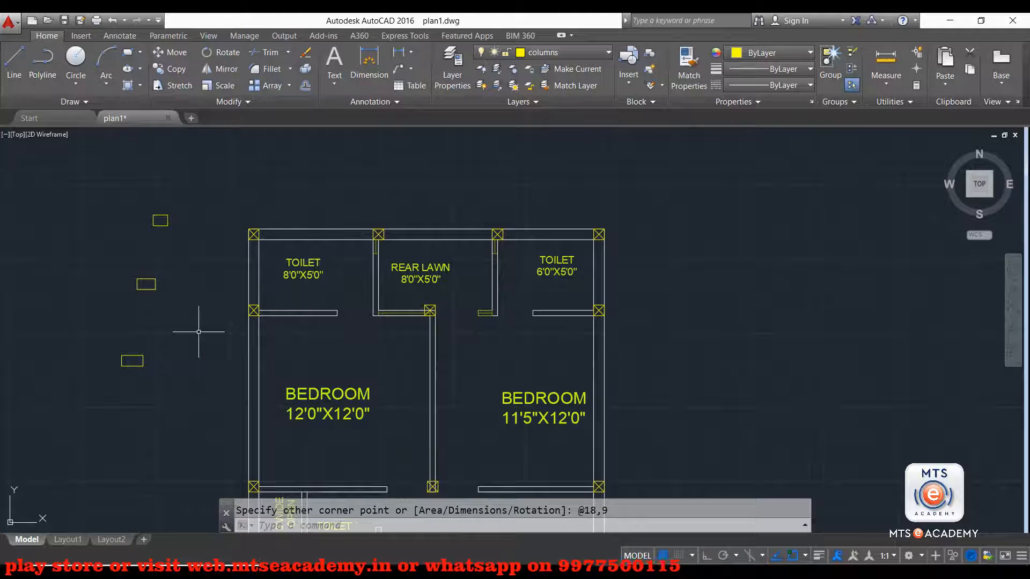
Step: Copy the 12 by 9 rectangle by its upper-left corner onto the enclosed front porch's outer corner column, with its long side along the front wall
scroll(157, 227, "up", 4)
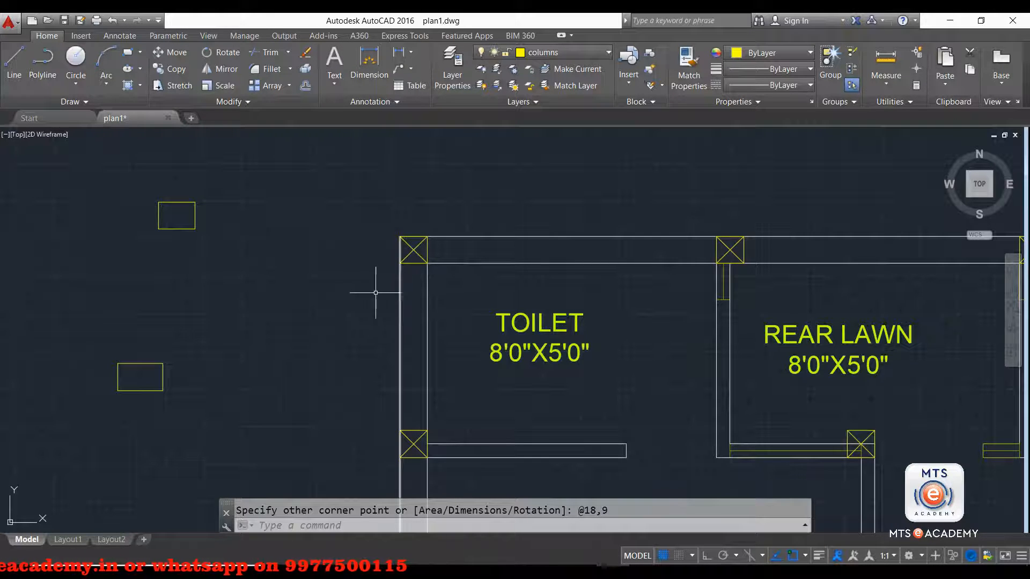
scroll(399, 306, "down", 2)
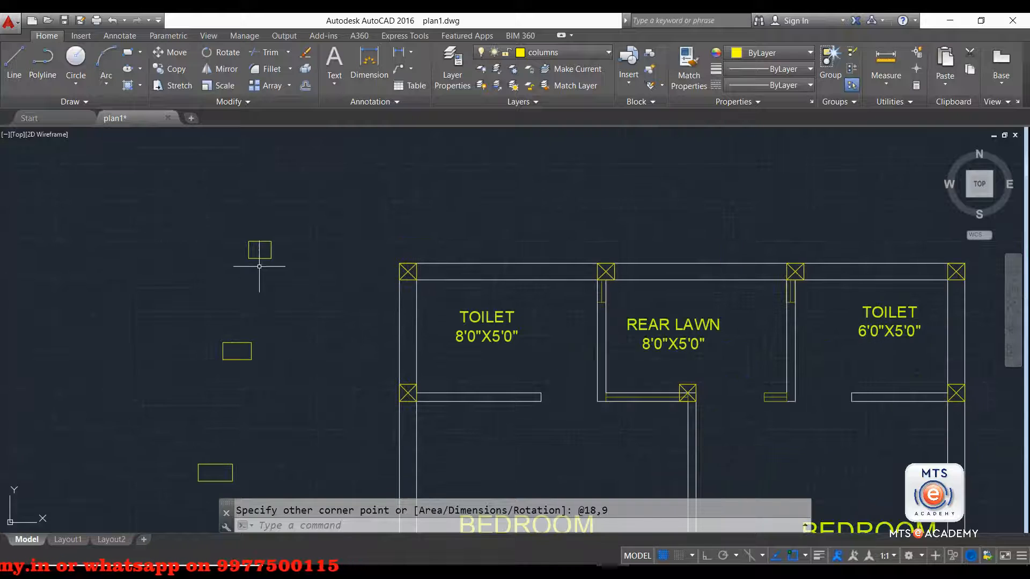
left_click(221, 228)
left_click(337, 315)
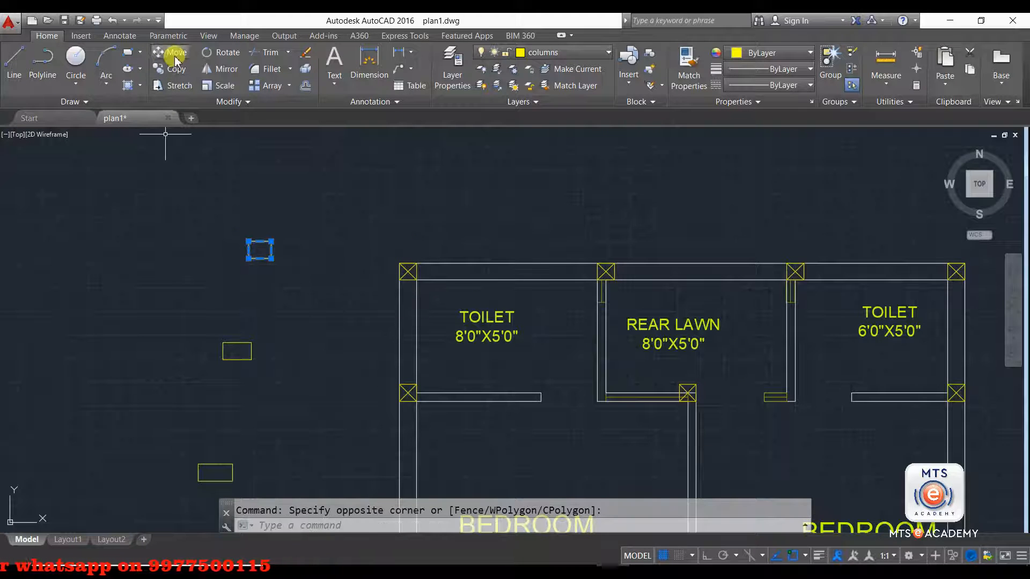
left_click(172, 69)
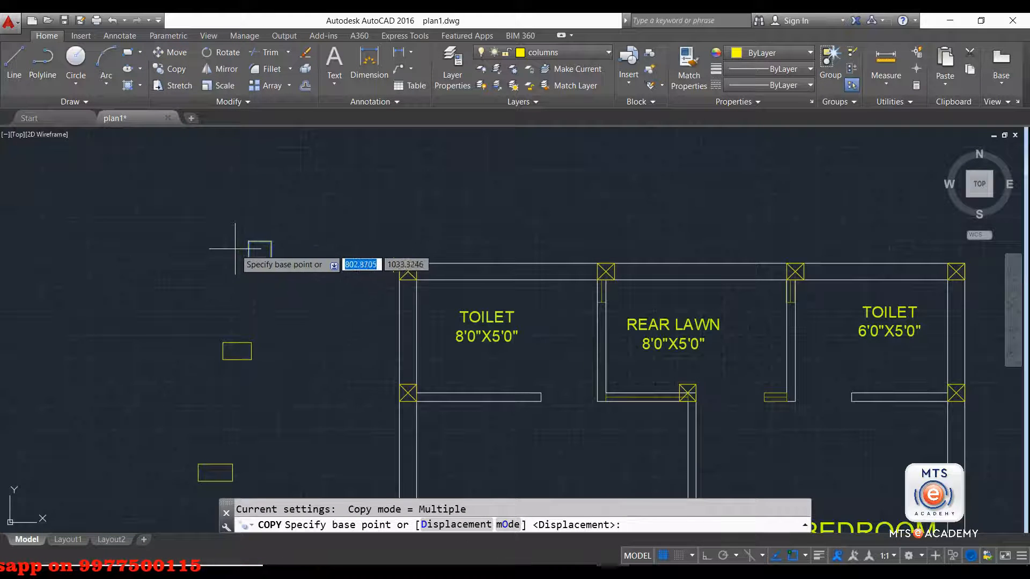
left_click(248, 241)
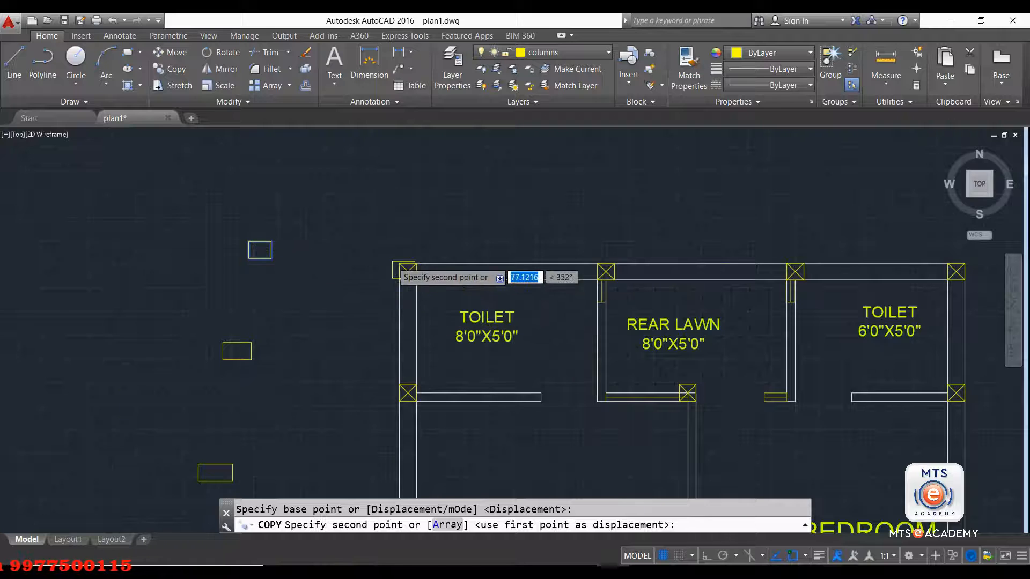
scroll(407, 265, "up", 4)
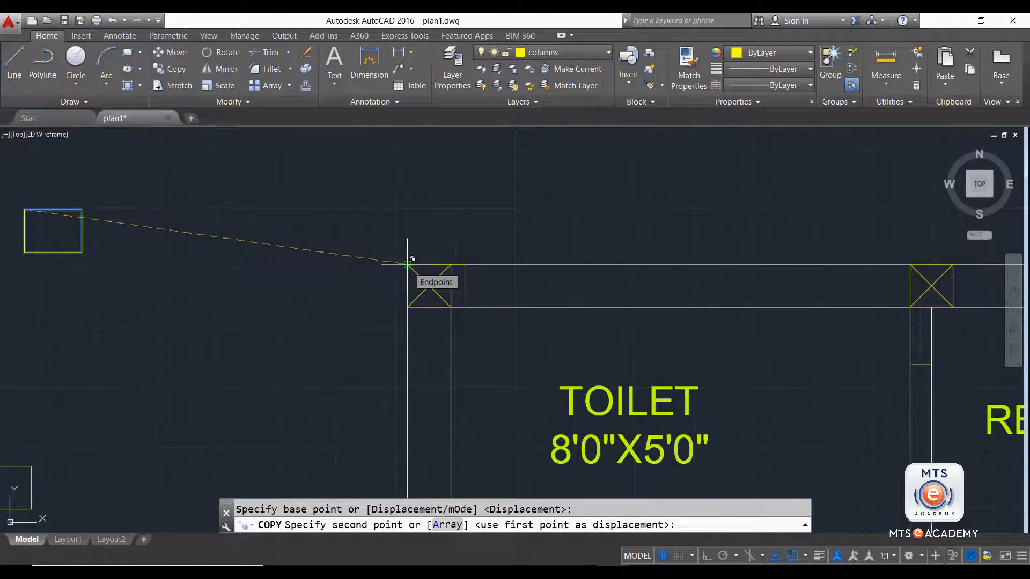
scroll(408, 263, "down", 3)
middle_click_drag(736, 271, 489, 268)
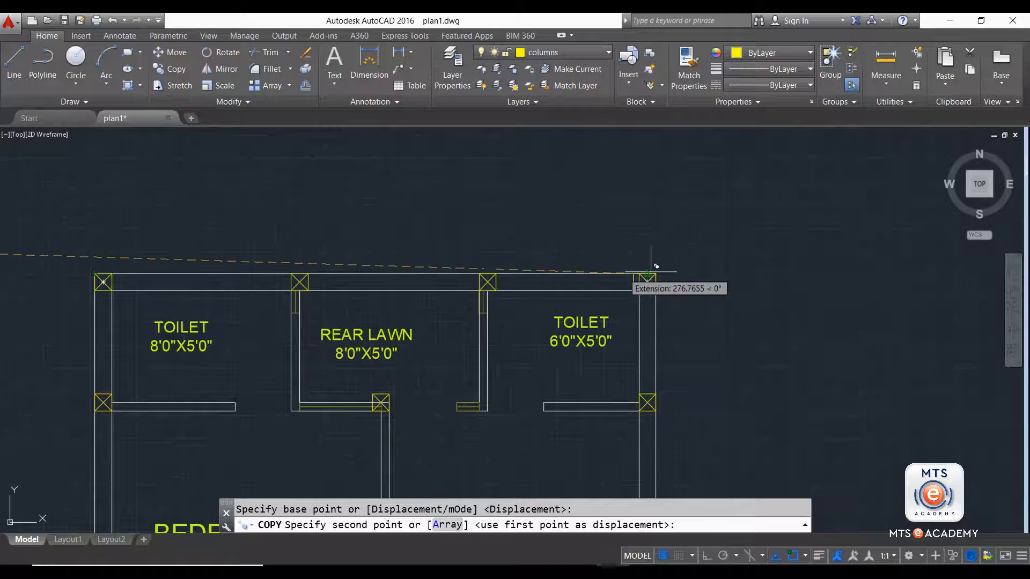
scroll(634, 272, "up", 4)
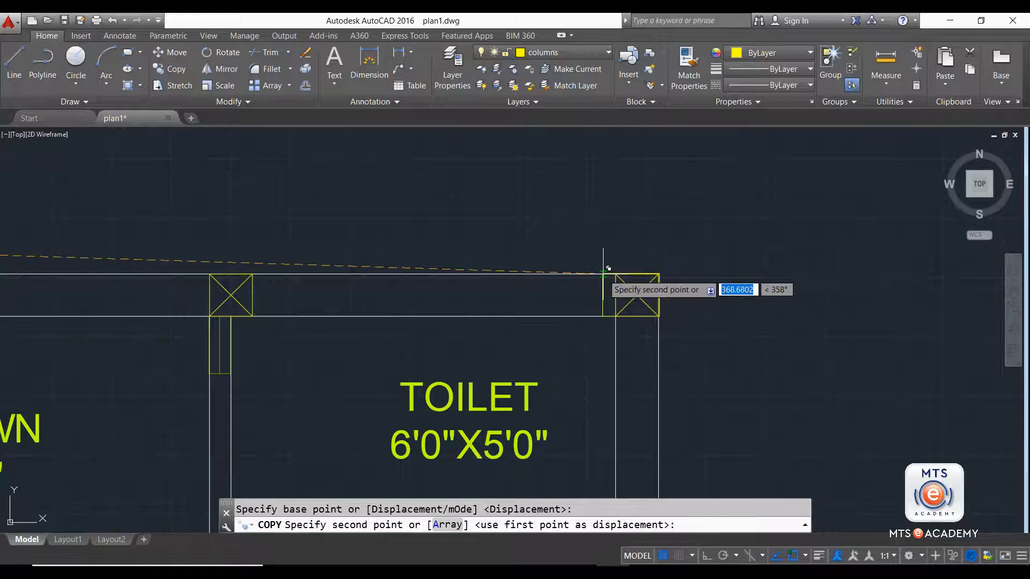
scroll(605, 271, "down", 6)
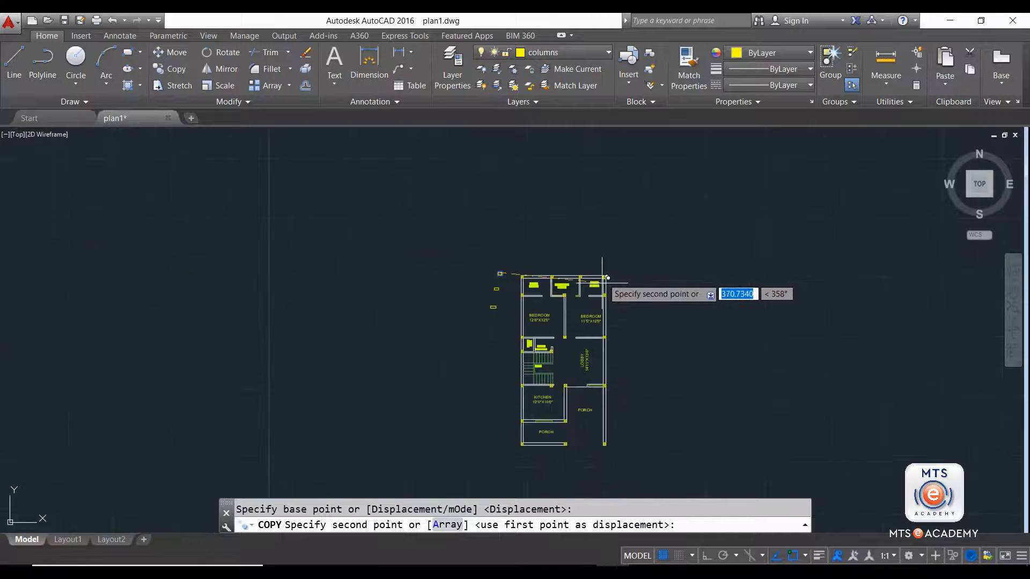
scroll(531, 352, "up", 6)
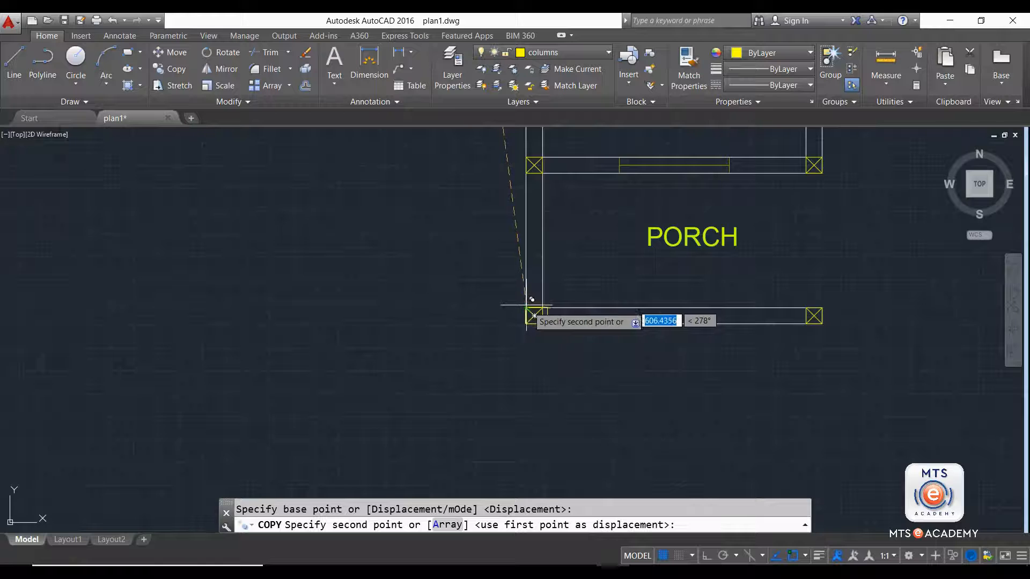
scroll(534, 313, "up", 5)
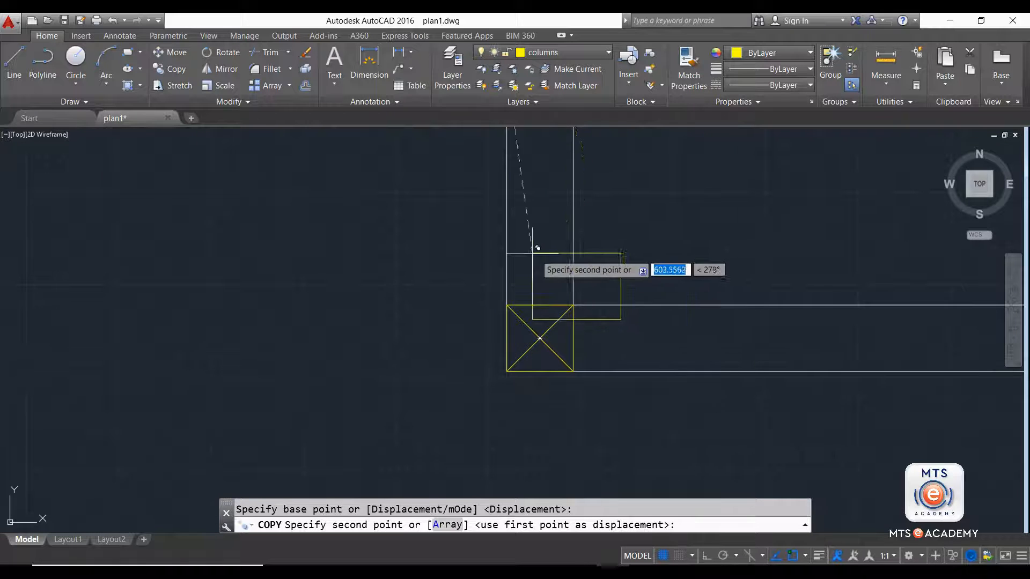
left_click(507, 305)
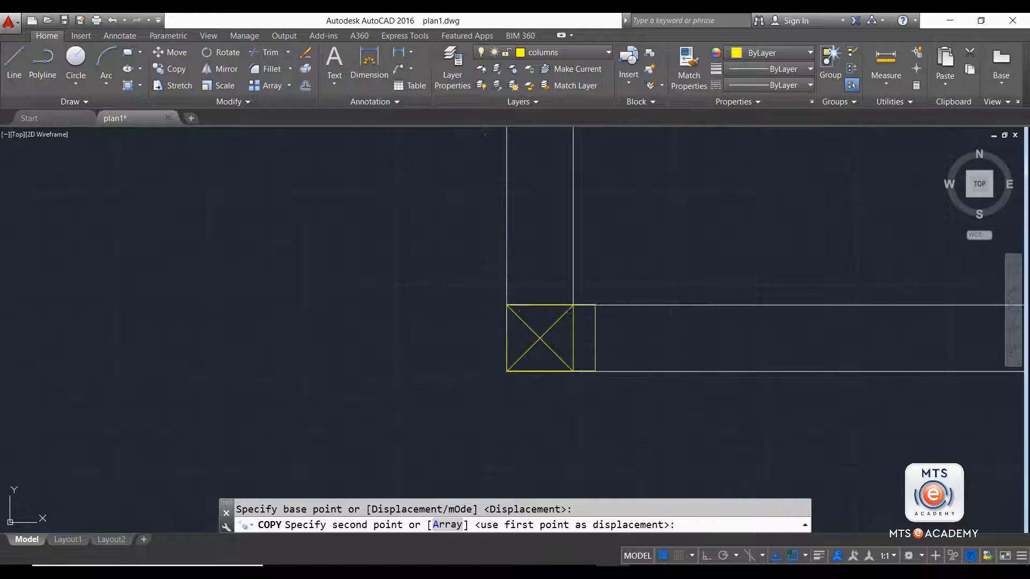
Step: Place further copies of the 12 by 9 rectangle on the rear outer corner columns of both toilets, flush with the outer wall faces
scroll(645, 339, "down", 2)
middle_click_drag(657, 224, 560, 508)
scroll(533, 230, "down", 3)
scroll(558, 231, "up", 4)
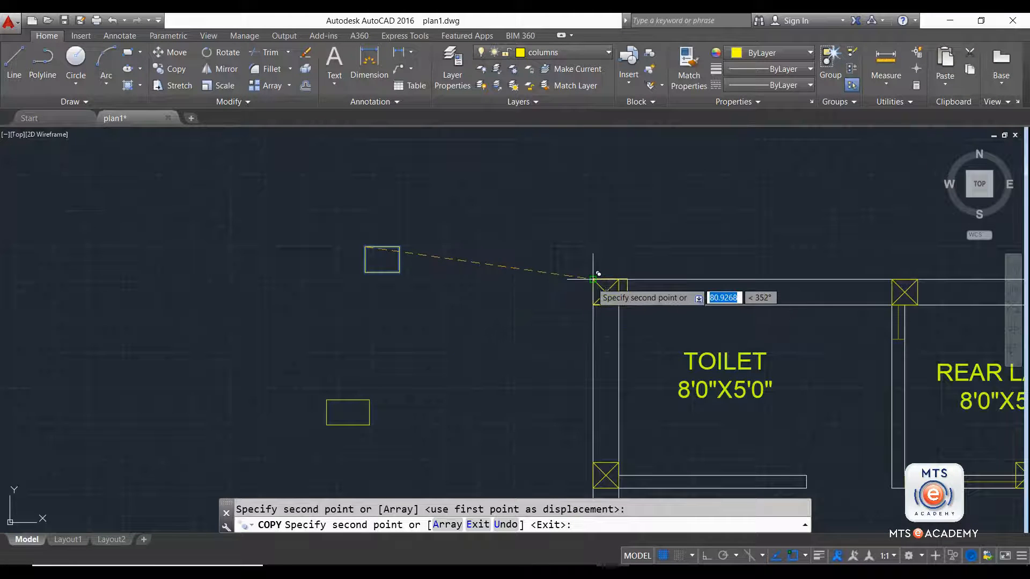
scroll(794, 302, "down", 2)
middle_click_drag(815, 301, 167, 397)
scroll(385, 398, "up", 6)
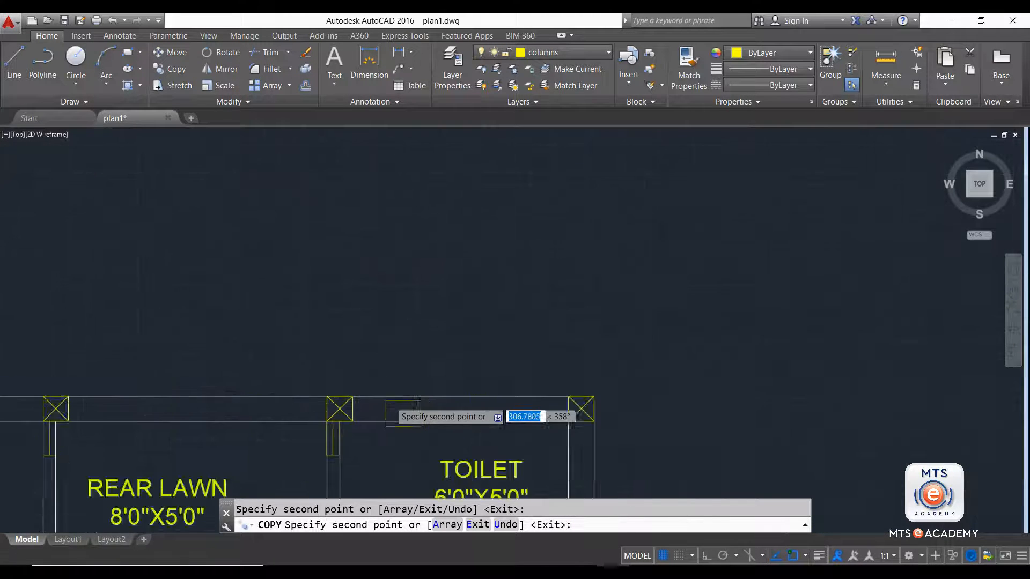
scroll(367, 397, "up", 4)
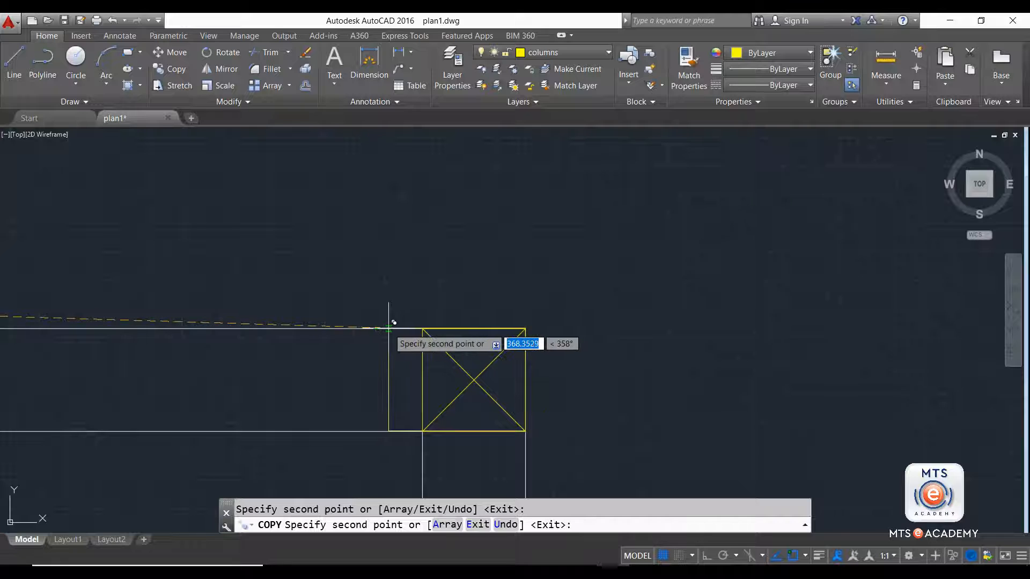
Step: Place the last copy of the 12 by 9 rectangle on the front corner column of the open porch's side wall and end the copying
scroll(502, 382, "down", 5)
scroll(502, 382, "down", 2)
scroll(472, 389, "up", 8)
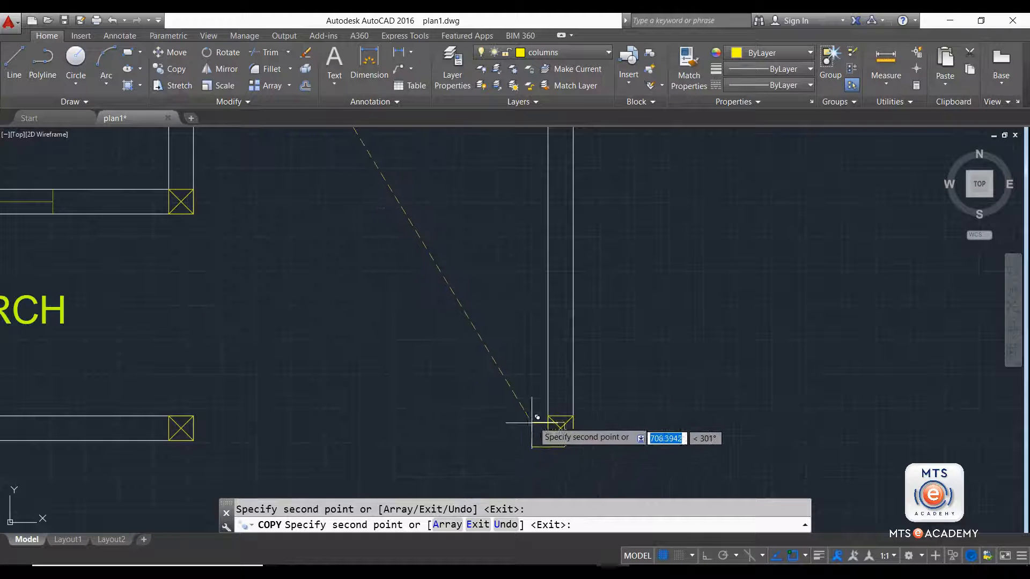
scroll(525, 411, "up", 2)
scroll(531, 414, "up", 2)
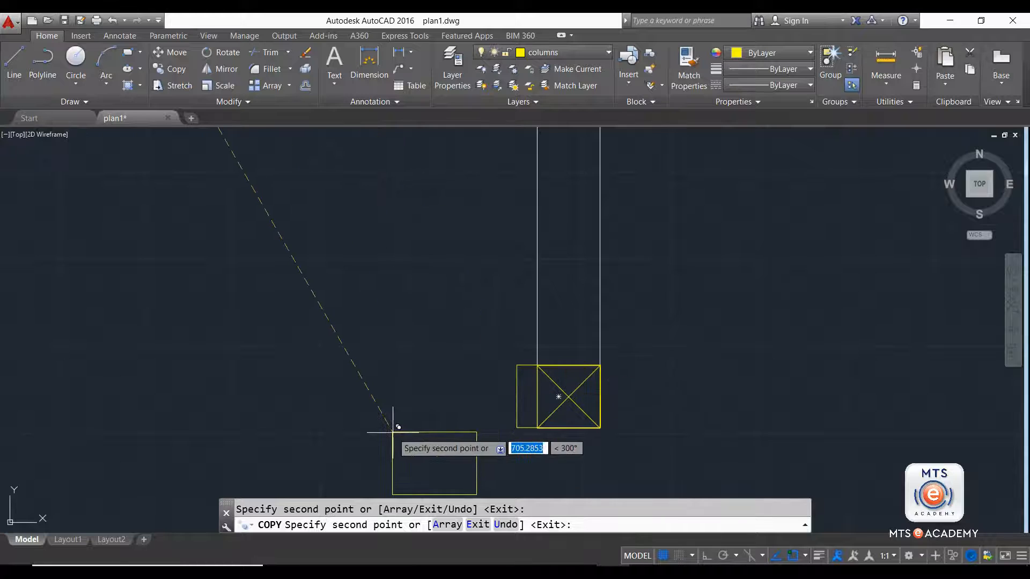
key("Escape")
scroll(397, 419, "down", 2)
middle_click_drag(433, 370, 522, 370)
scroll(518, 373, "down", 1)
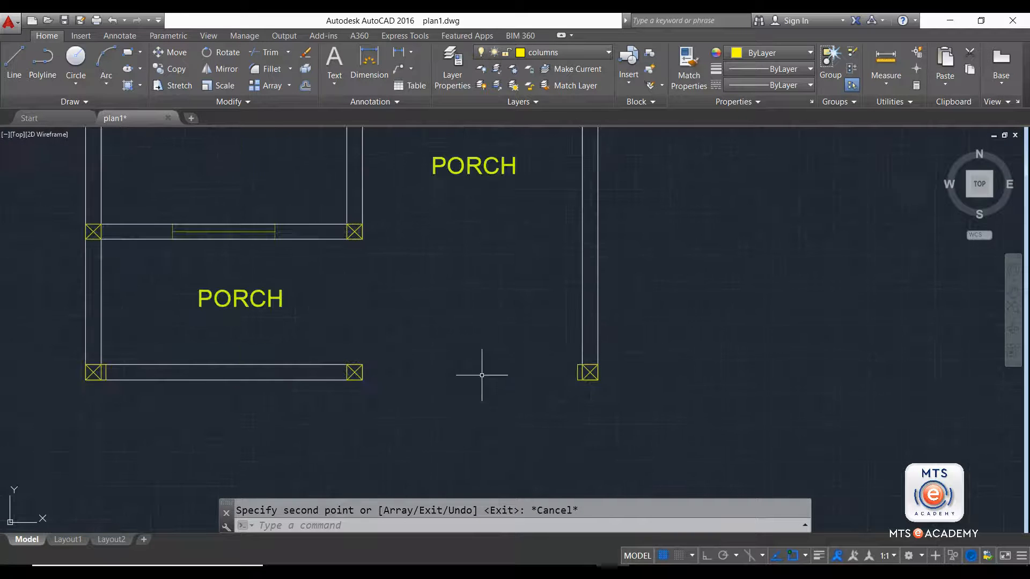
scroll(569, 376, "up", 3)
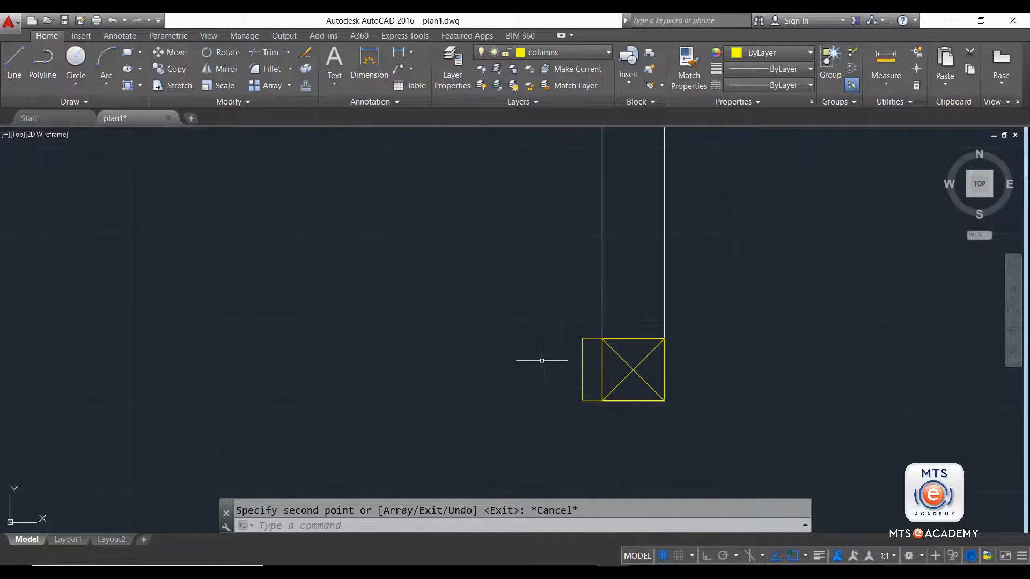
scroll(568, 361, "down", 2)
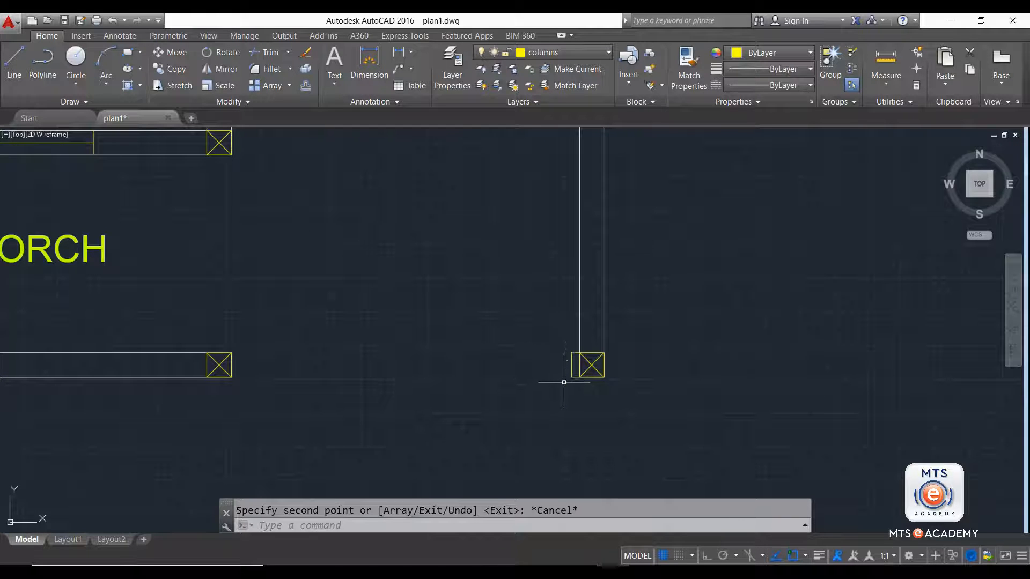
scroll(567, 376, "up", 2)
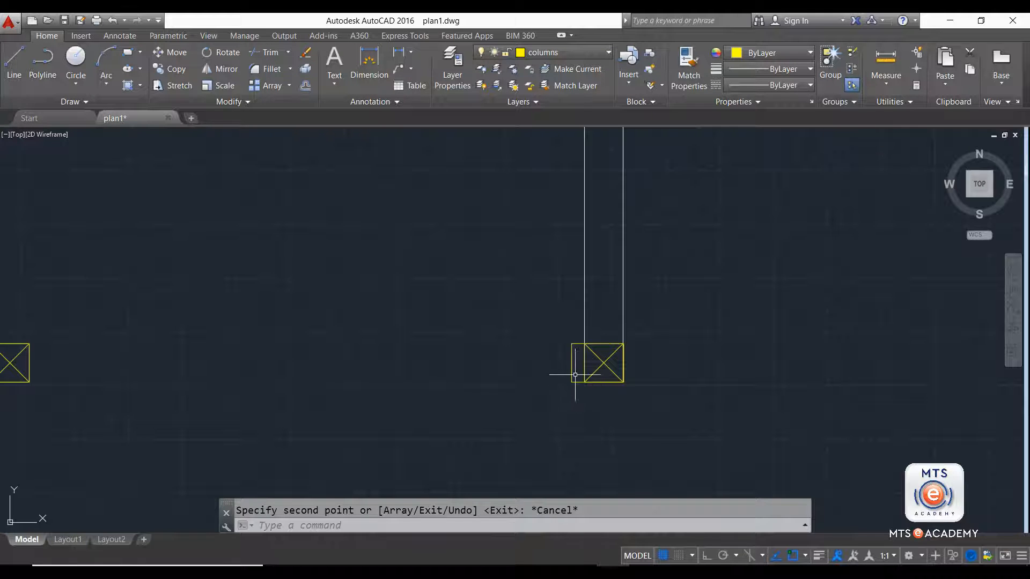
Step: Select the 12 by 9 rectangle placed on the open porch's front corner column
left_click(577, 340)
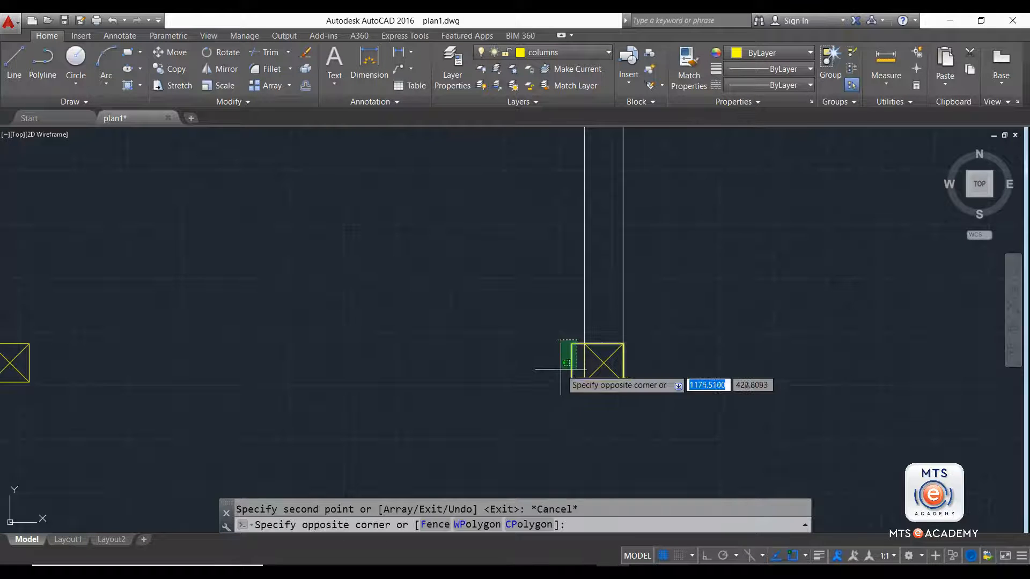
left_click(541, 422)
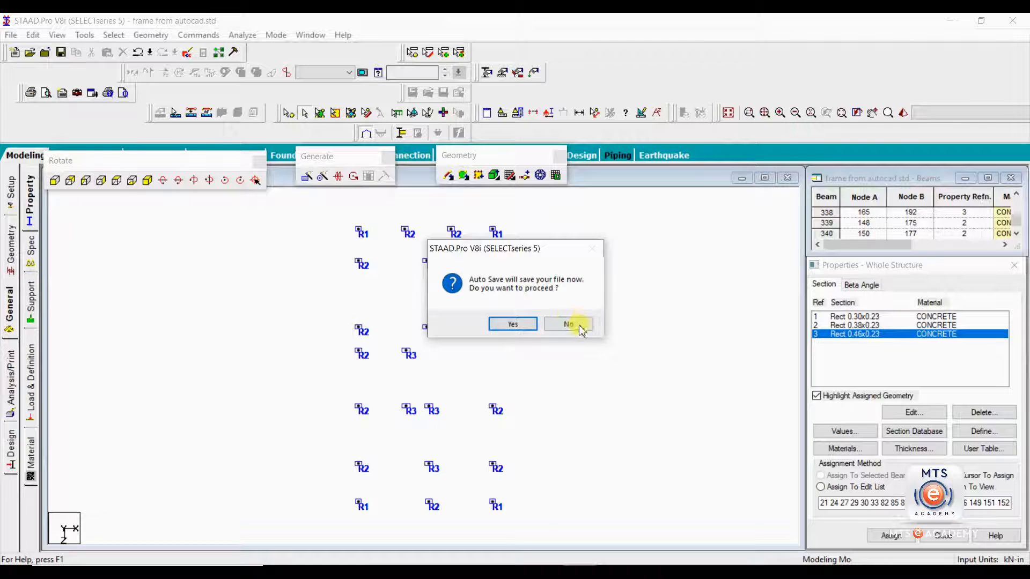
Step: Switch to STAAD.Pro, decline the automatic save and create a beta angle of 90 degrees
left_click(579, 325)
middle_click_drag(489, 510, 479, 423)
scroll(501, 434, "up", 2)
scroll(494, 429, "up", 1)
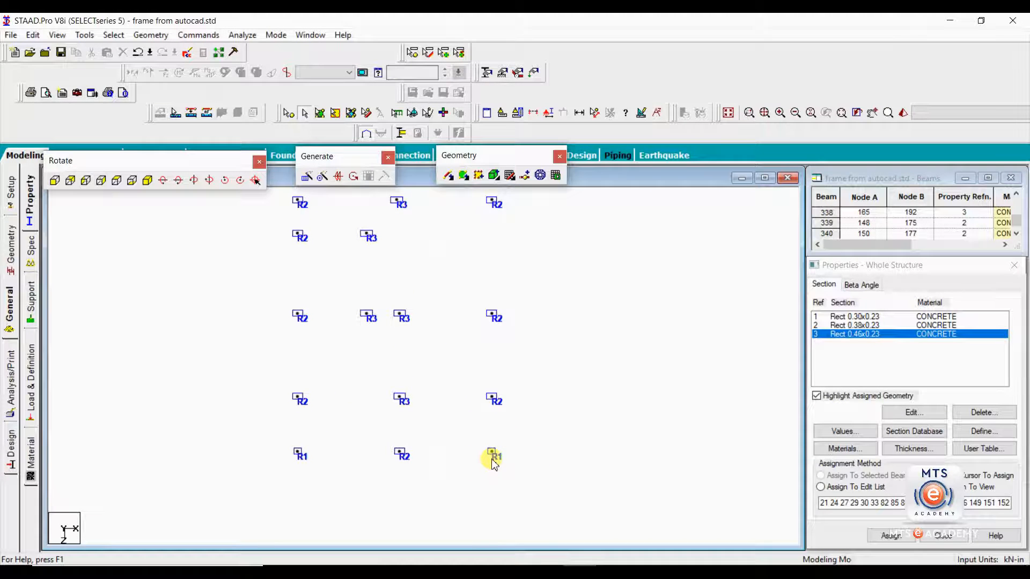
left_click(861, 285)
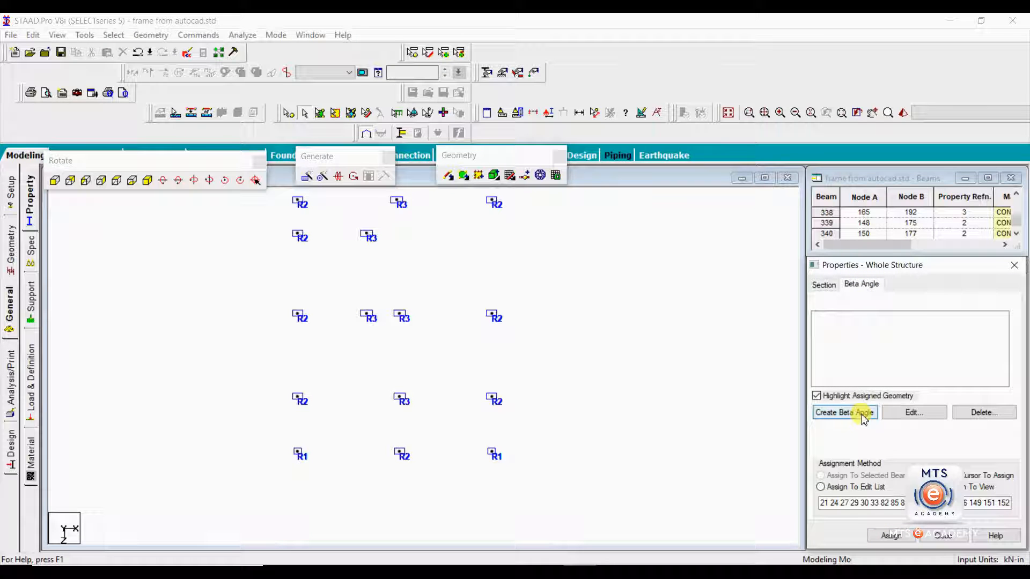
left_click(862, 414)
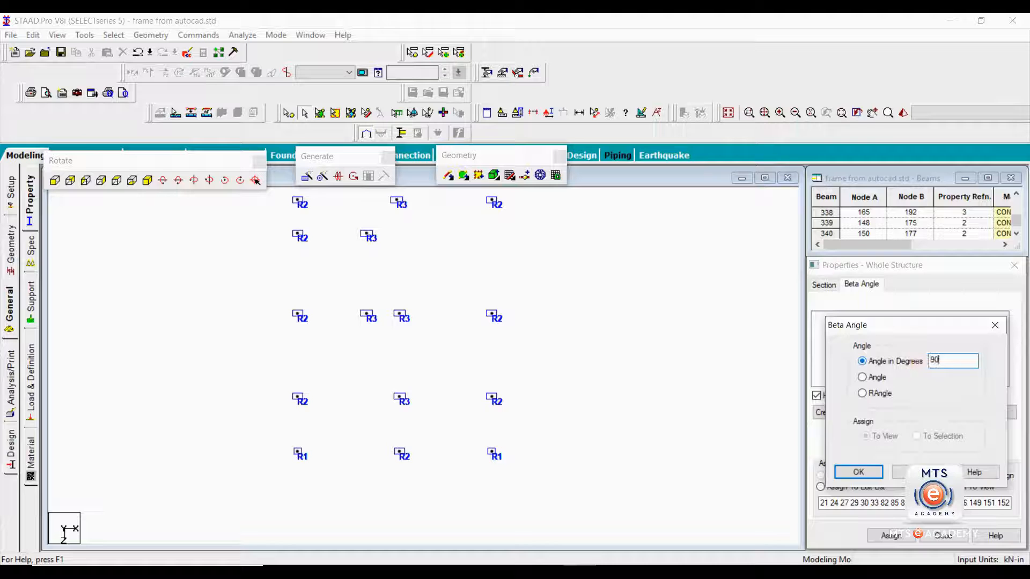
key("Return")
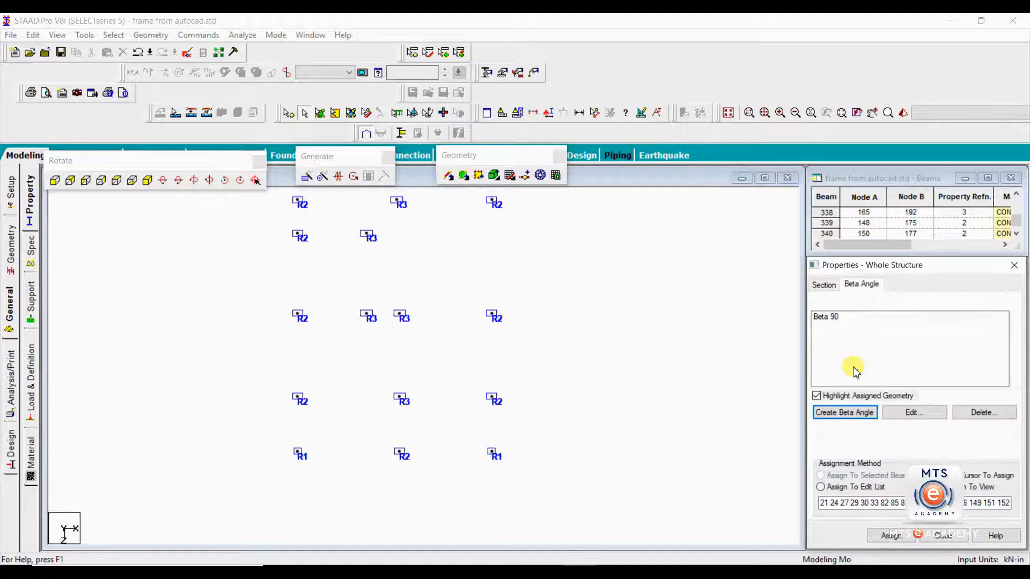
Step: Assign the 90-degree beta angle to the R1 column at the open porch's front corner
left_click(825, 317)
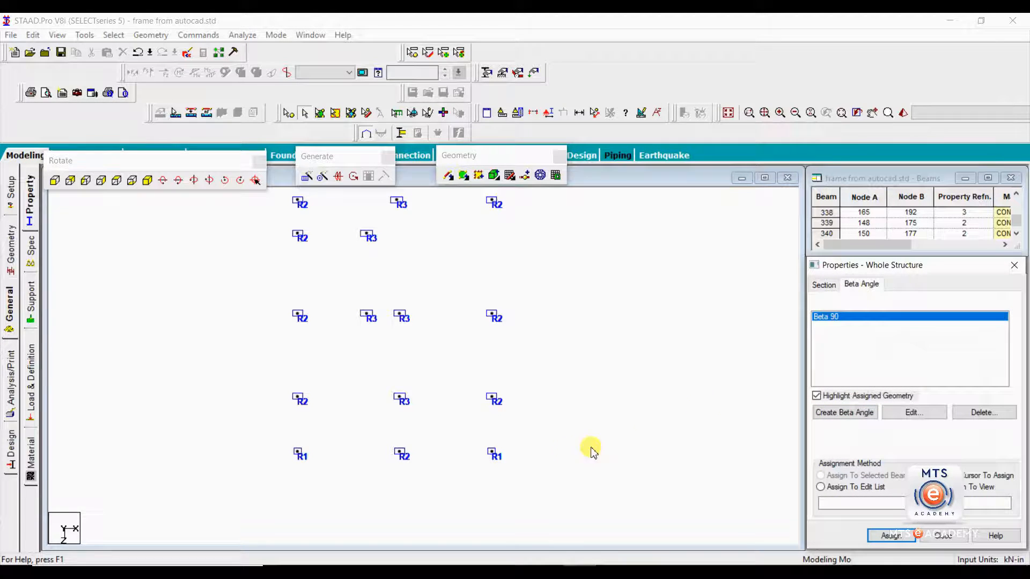
left_click(492, 438)
left_click_drag(465, 453, 474, 464)
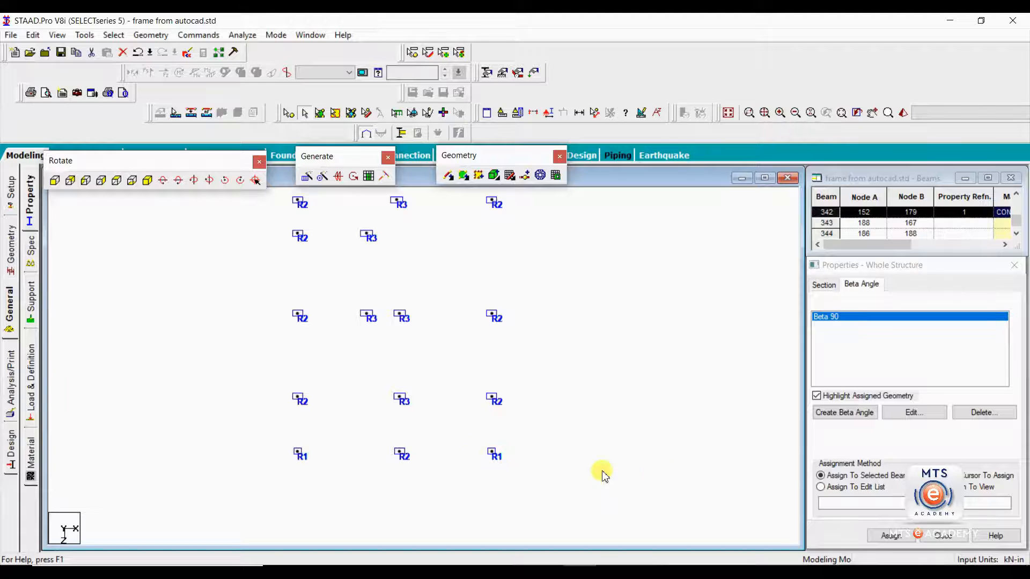
left_click(893, 536)
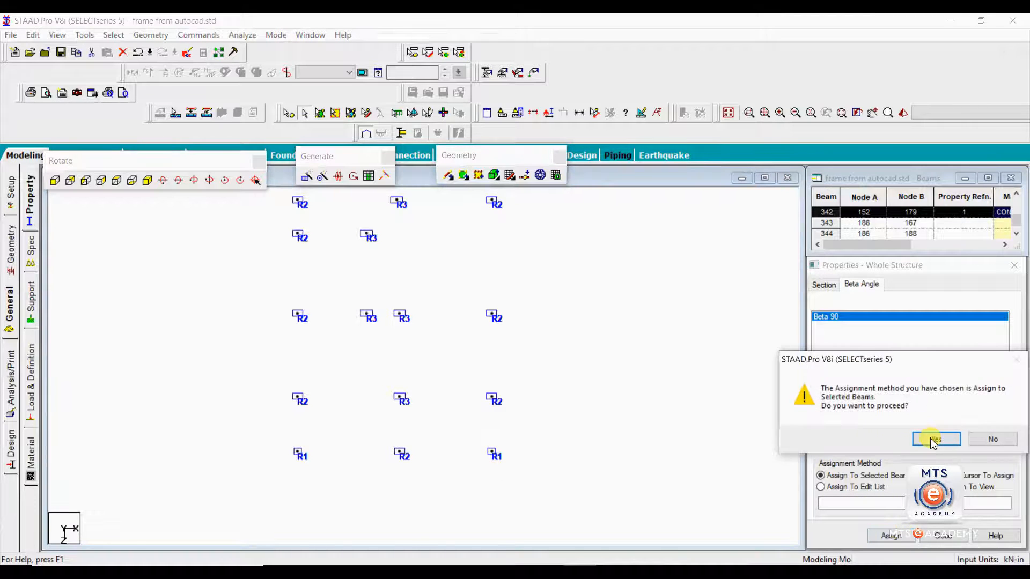
left_click(931, 436)
left_click(642, 407)
scroll(482, 462, "up", 2)
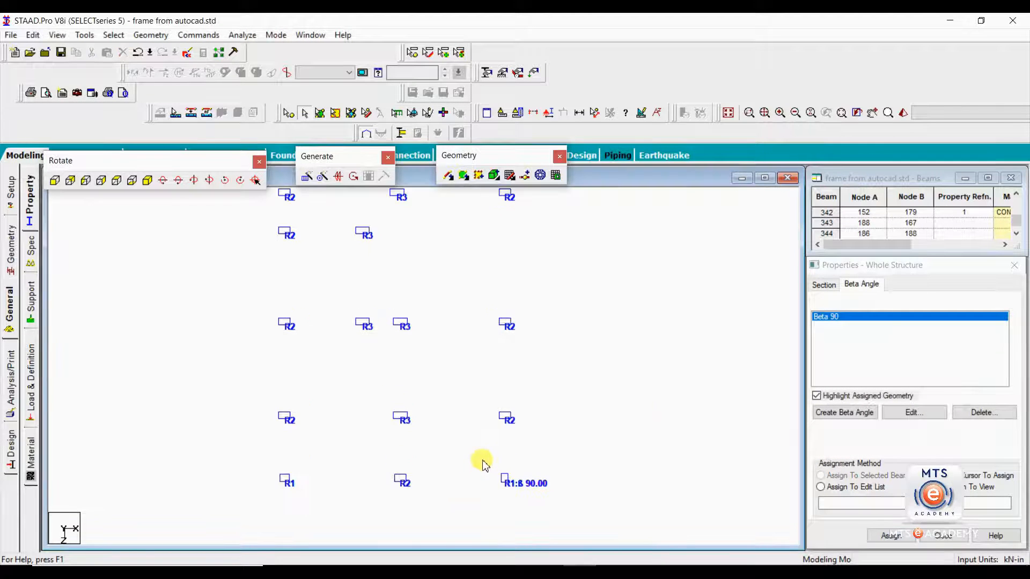
Step: Inspect the other columns' orientations, then switch back to AutoCAD and examine the rear columns around the toilets and rear lawn
scroll(519, 505, "down", 3)
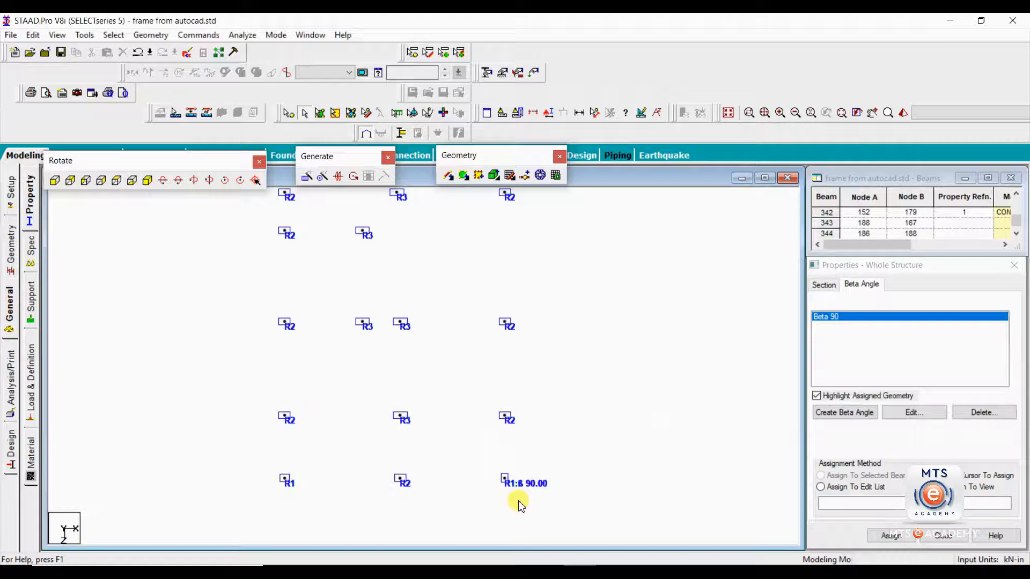
scroll(474, 407, "down", 1)
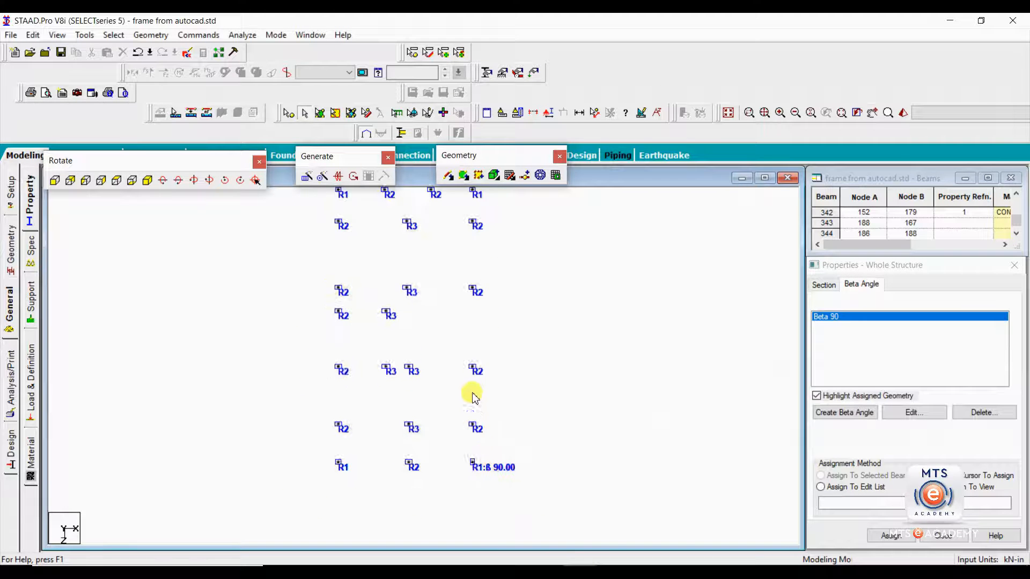
middle_click_drag(472, 351, 478, 437)
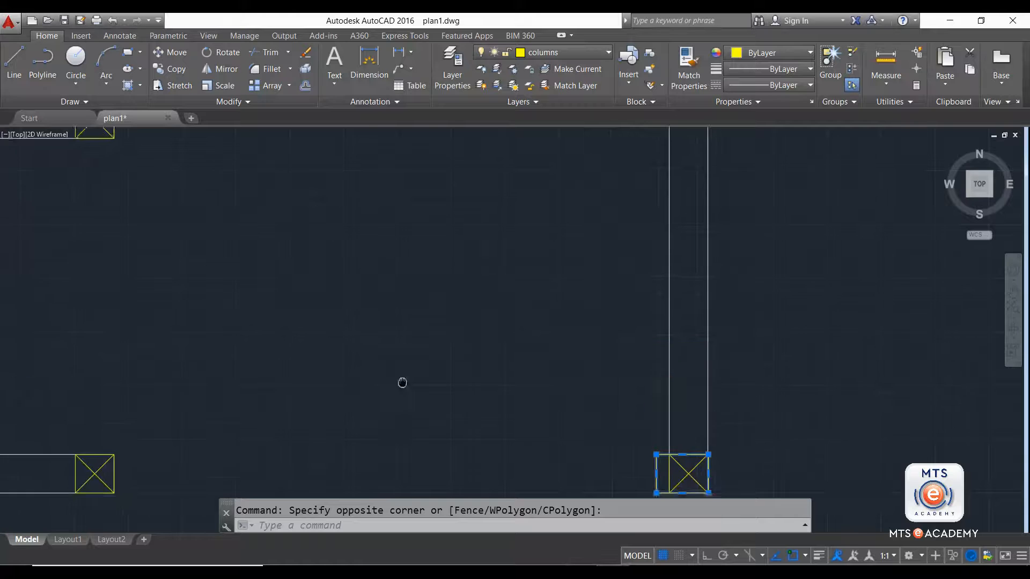
scroll(402, 384, "down", 2)
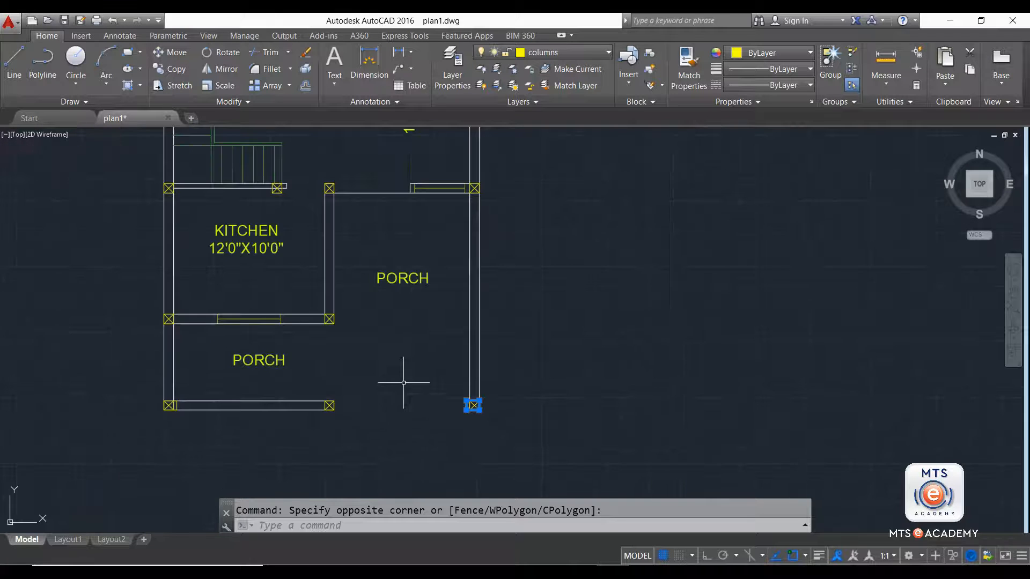
mouse_move(405, 384)
middle_mouse_down()
mouse_move(403, 460)
mouse_move(449, 558)
middle_mouse_up()
scroll(403, 459, "down", 2)
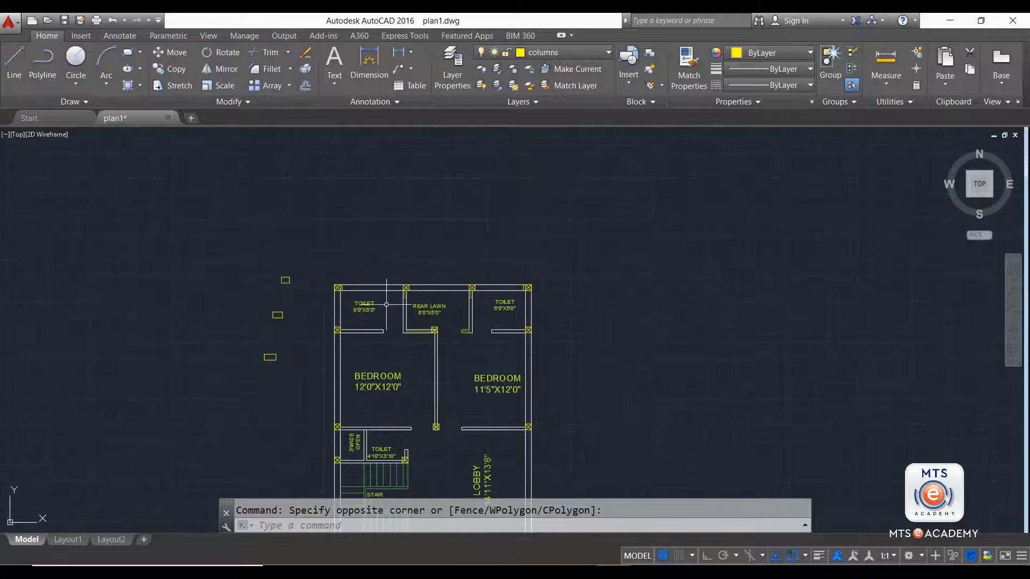
scroll(387, 304, "up", 4)
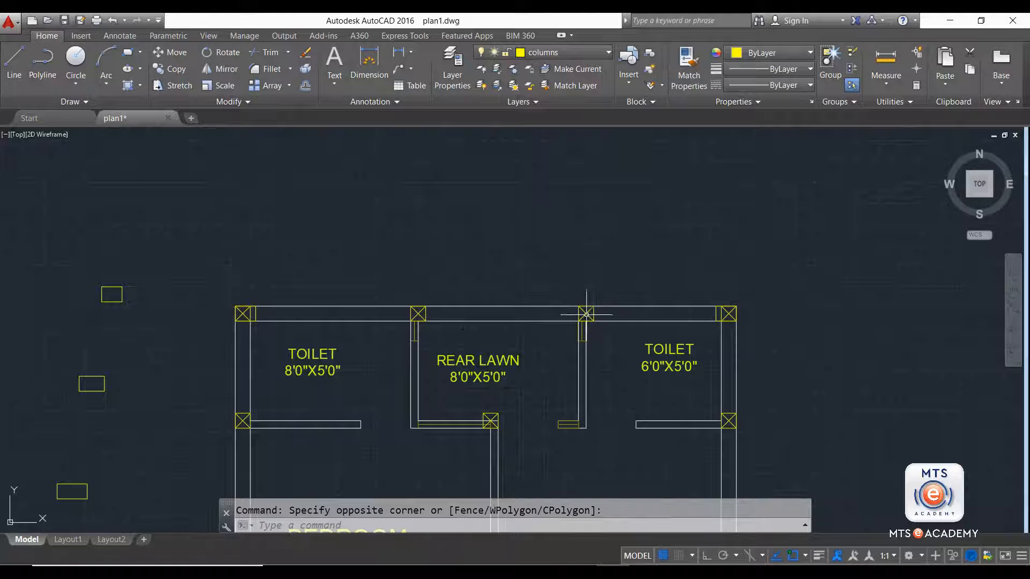
middle_click_drag(526, 379, 550, 309)
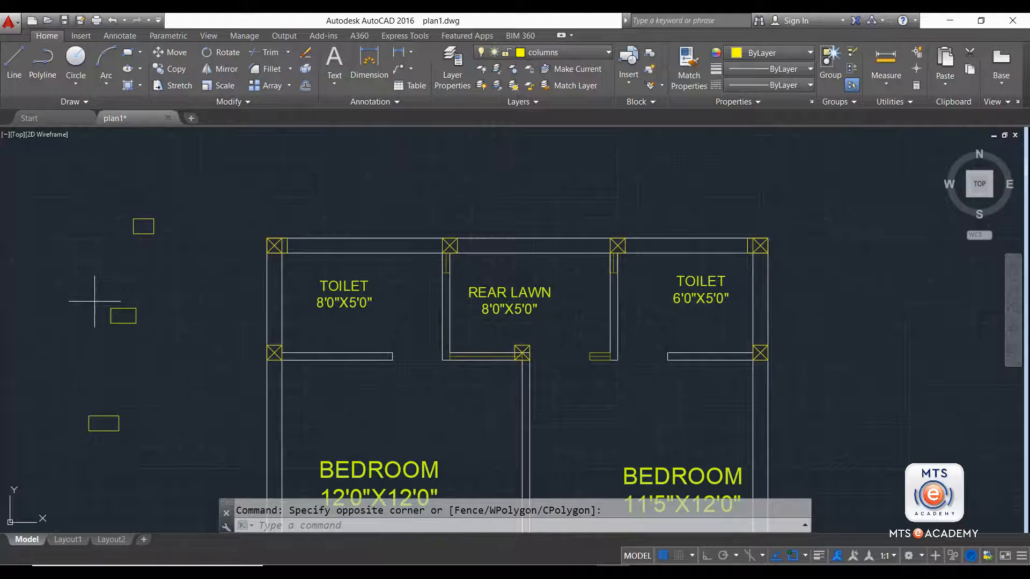
Step: Copy the 15 by 9 rectangle by its upper-left corner onto the outer-wall column between the 8'0"X5'0" toilet and the 12'0"X12'0" bedroom
left_click(156, 340)
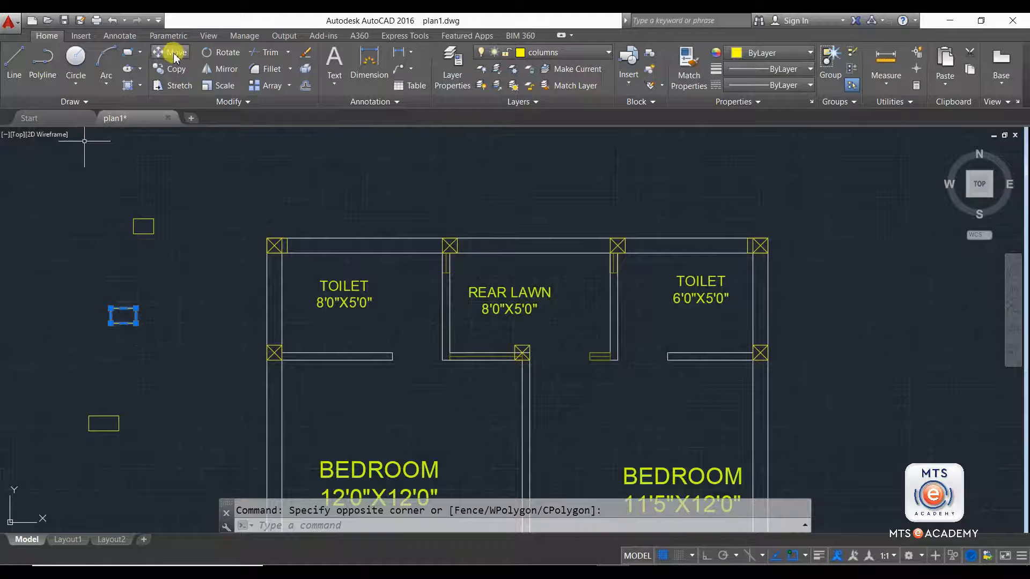
left_click(171, 69)
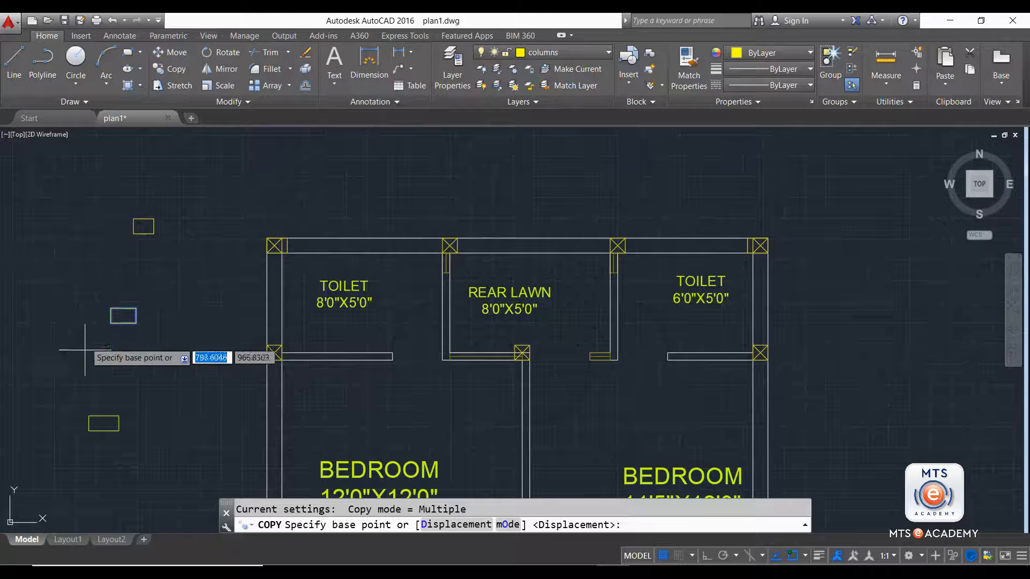
left_click(110, 308)
scroll(472, 252, "up", 5)
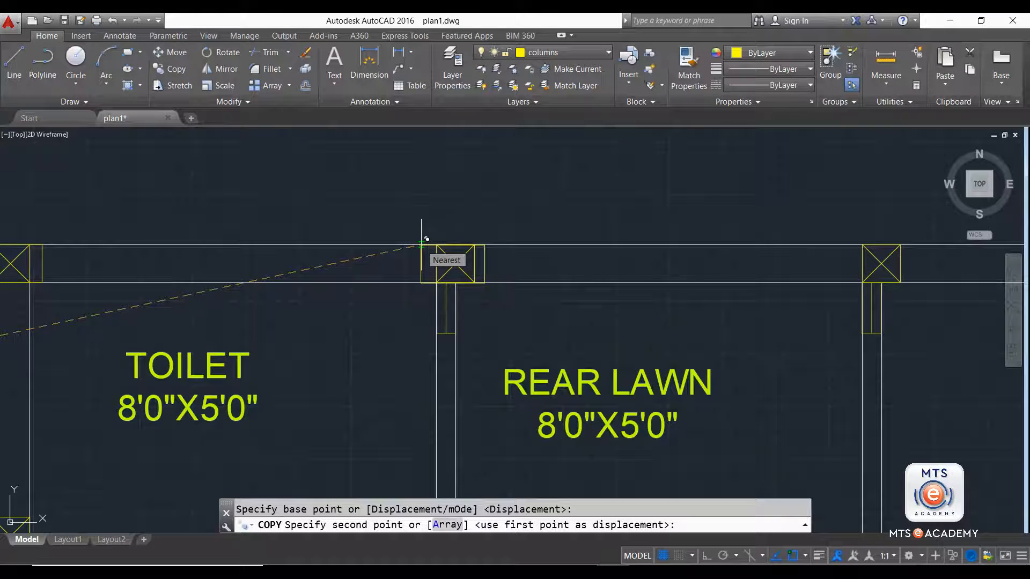
middle_click_drag(730, 255, 339, 284)
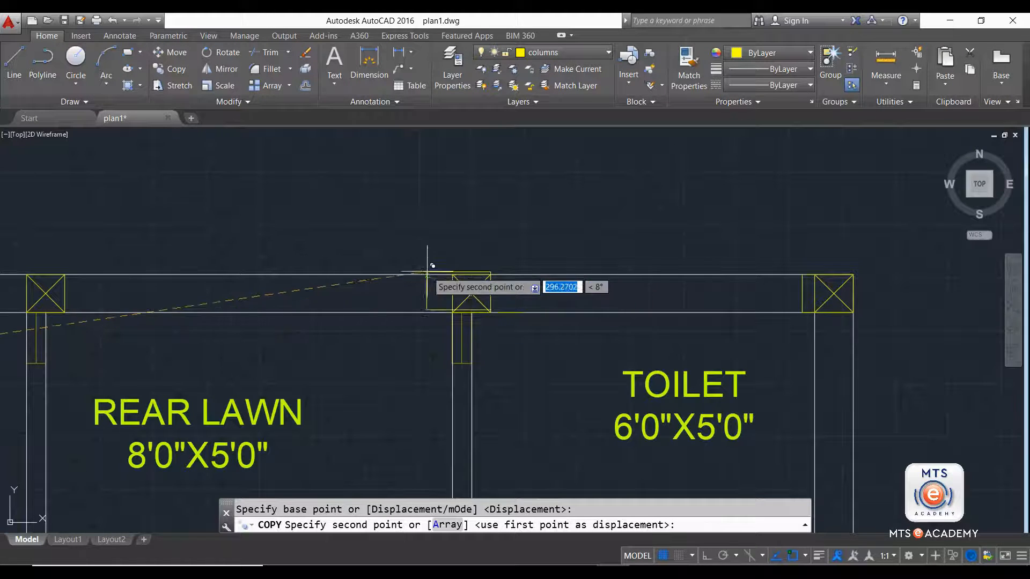
scroll(479, 284, "down", 5)
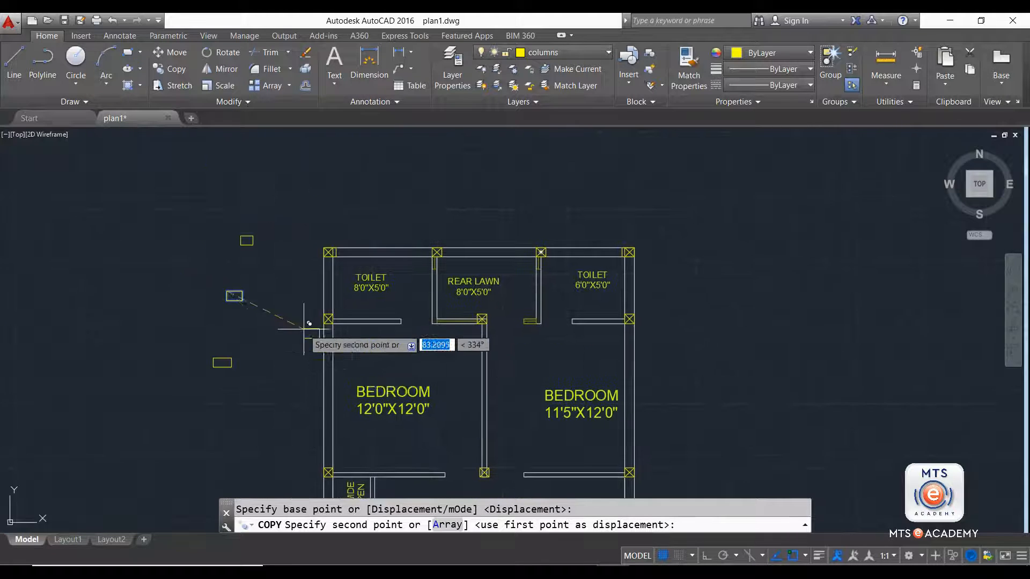
scroll(316, 344, "up", 5)
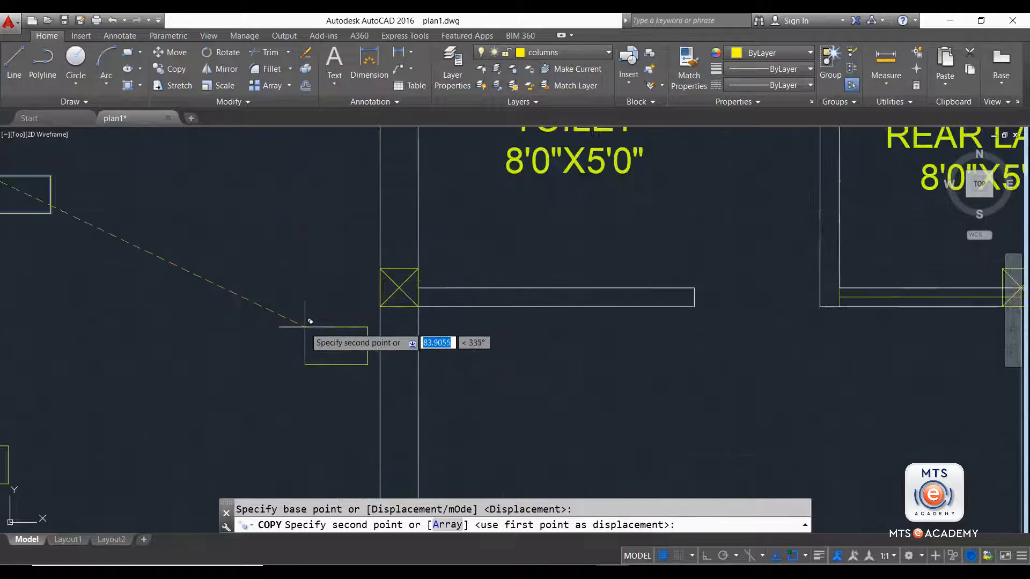
left_click(381, 268)
middle_click_drag(501, 216, 438, 292)
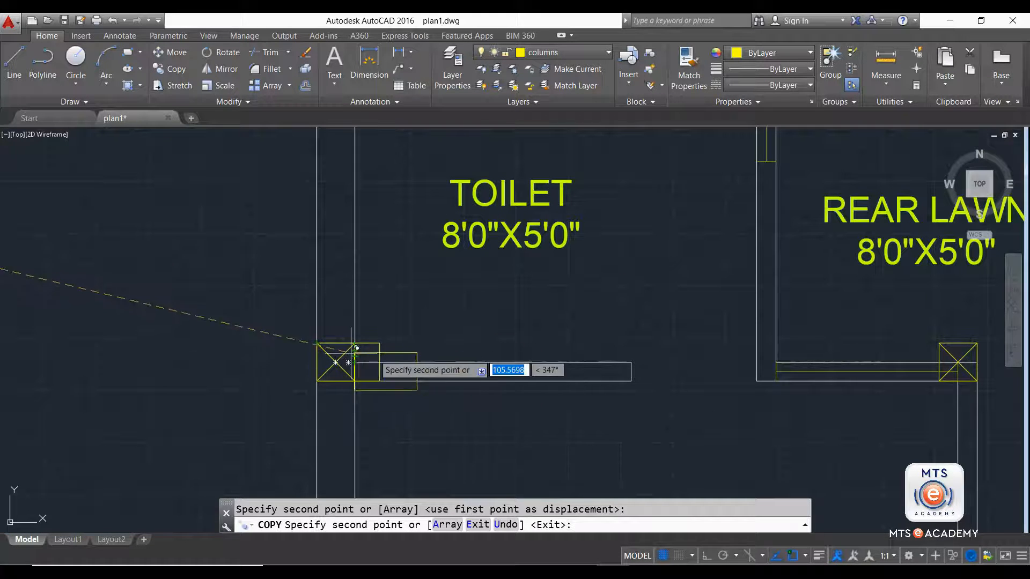
Step: Place another 15 by 9 copy on the rear lawn's inner corner column, extending along the lawn wall, and end the copying
scroll(566, 348, "down", 5)
middle_click_drag(611, 354, 466, 336)
scroll(509, 310, "up", 4)
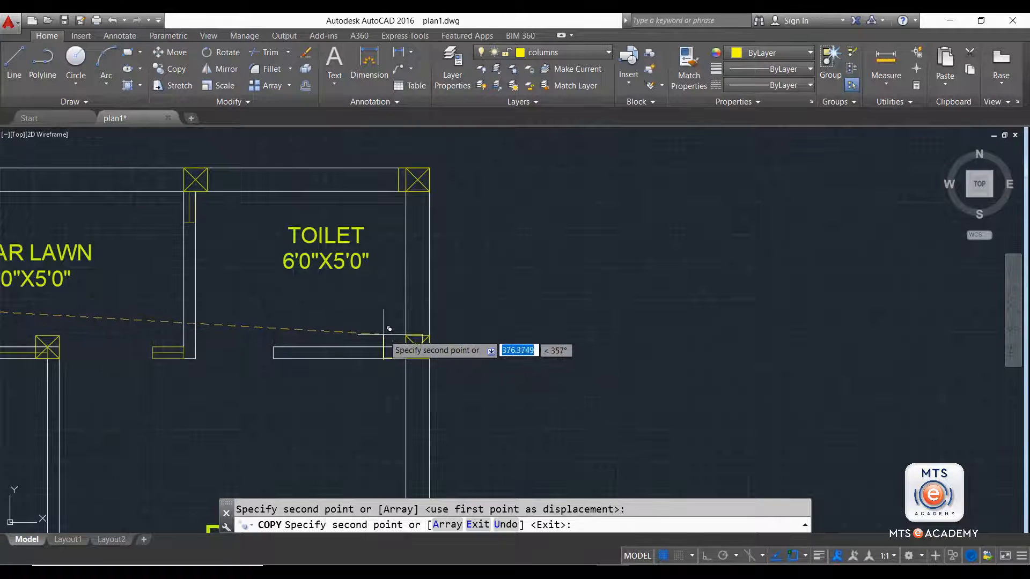
scroll(397, 328, "up", 4)
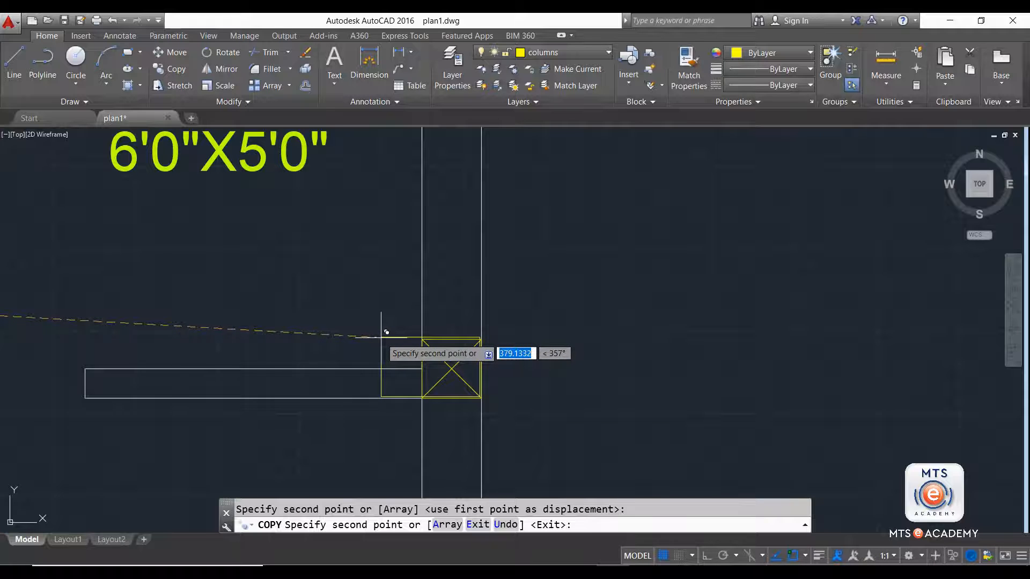
scroll(381, 337, "down", 2)
middle_click_drag(182, 370, 388, 358)
scroll(248, 350, "up", 1)
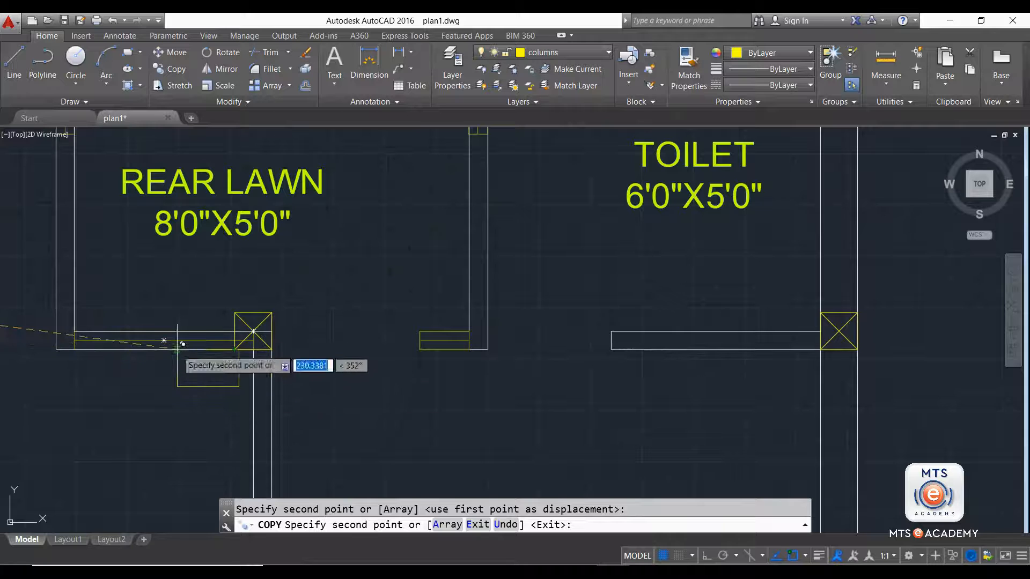
scroll(183, 343, "up", 4)
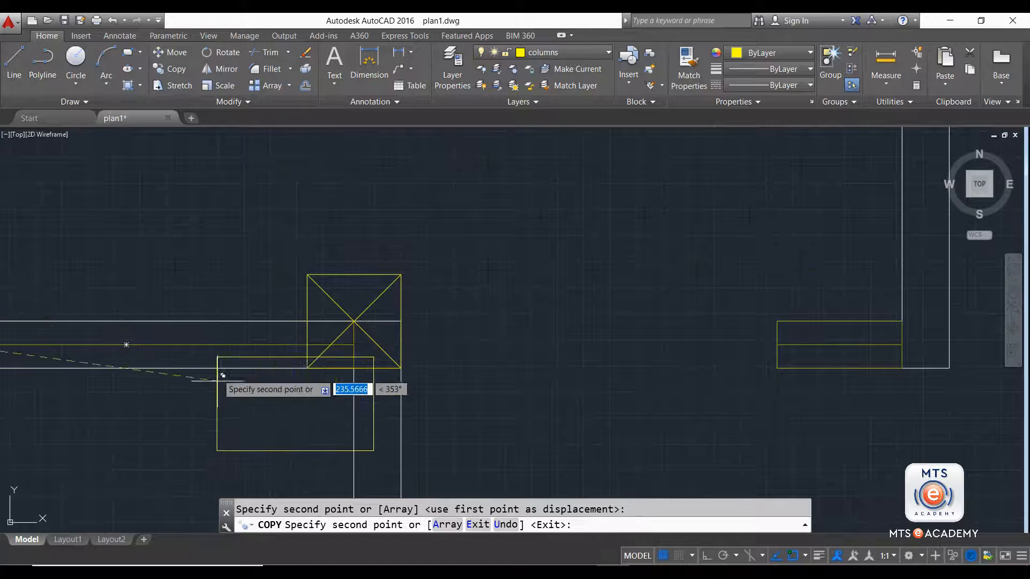
scroll(288, 344, "down", 4)
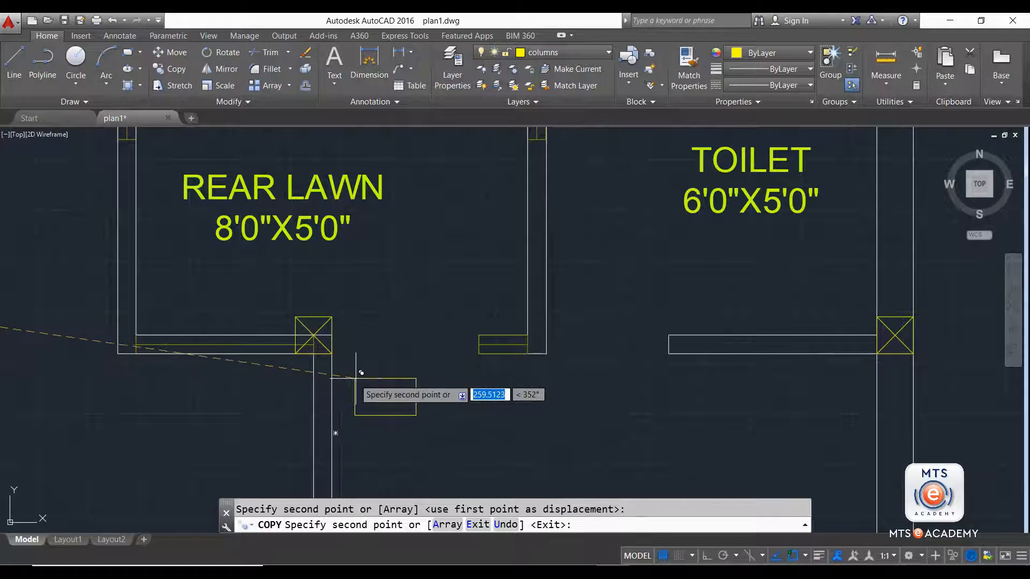
scroll(289, 330, "up", 2)
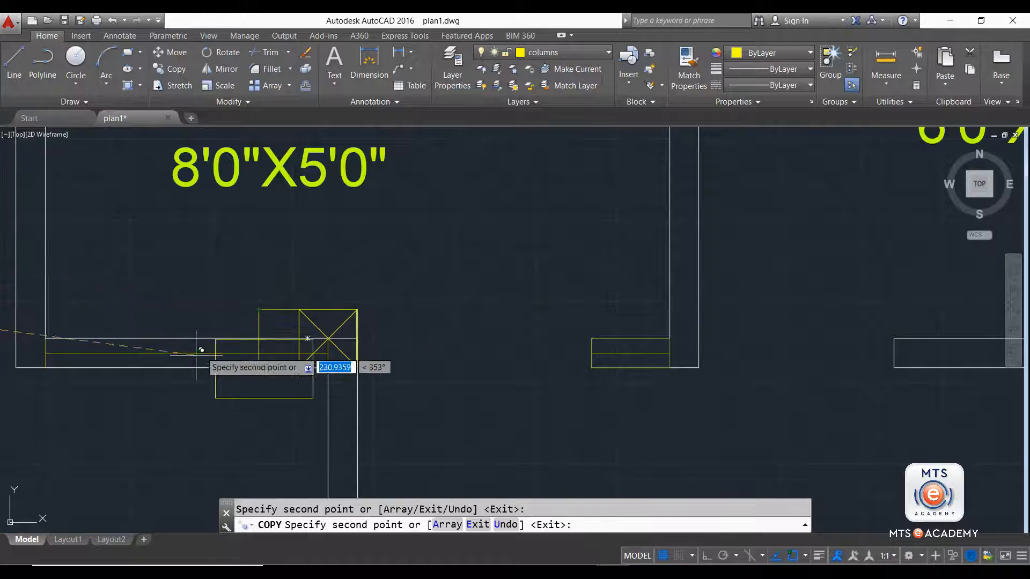
key("Escape")
Step: Examine how the 15 by 9 rectangle on the column between the 8'0"X5'0" toilet and bedroom projects from the walls
scroll(188, 349, "down", 3)
middle_click_drag(180, 350, 452, 348)
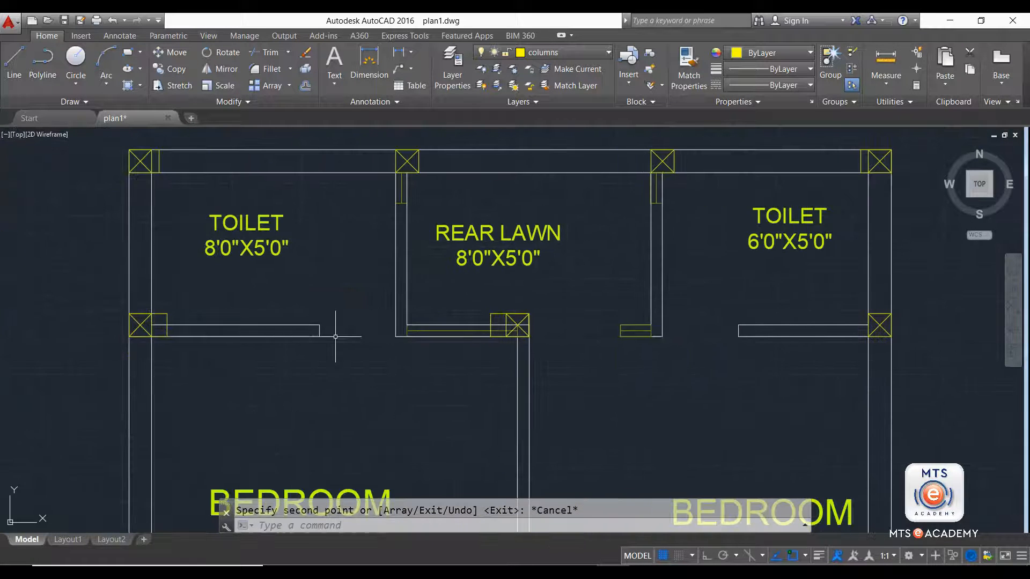
scroll(155, 328, "up", 2)
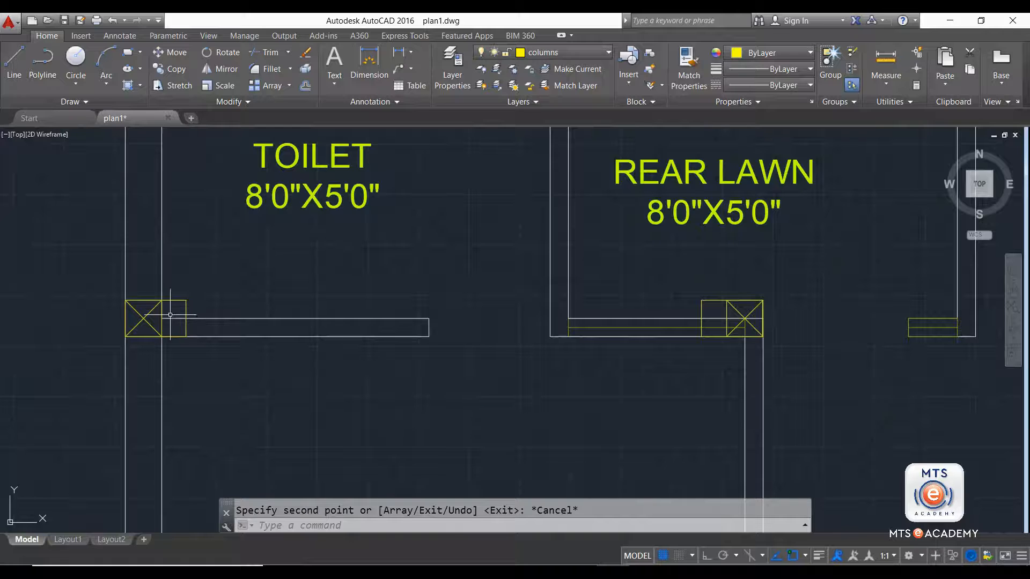
scroll(190, 309, "down", 2)
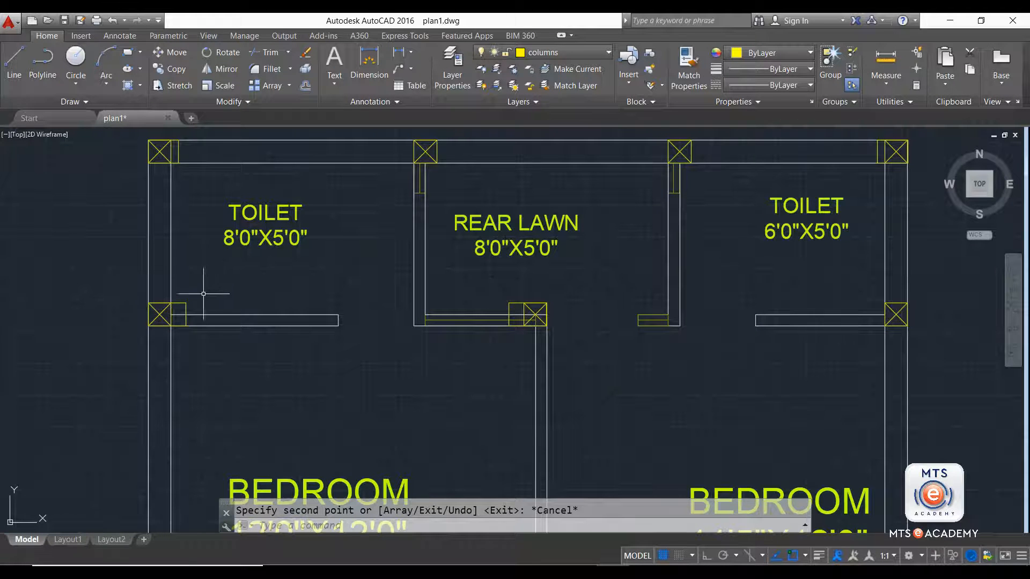
scroll(161, 314, "up", 3)
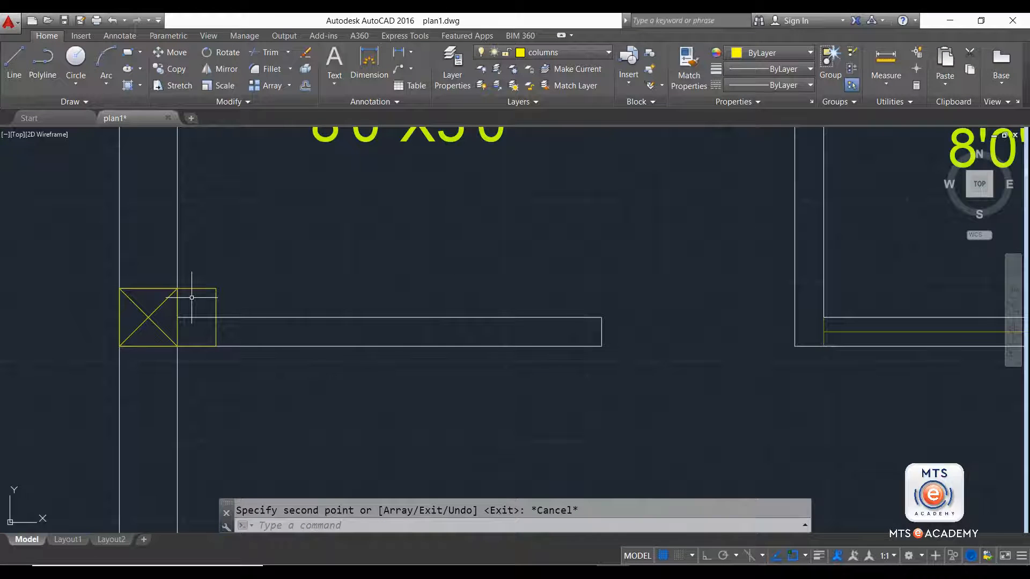
scroll(191, 295, "down", 3)
scroll(209, 300, "up", 3)
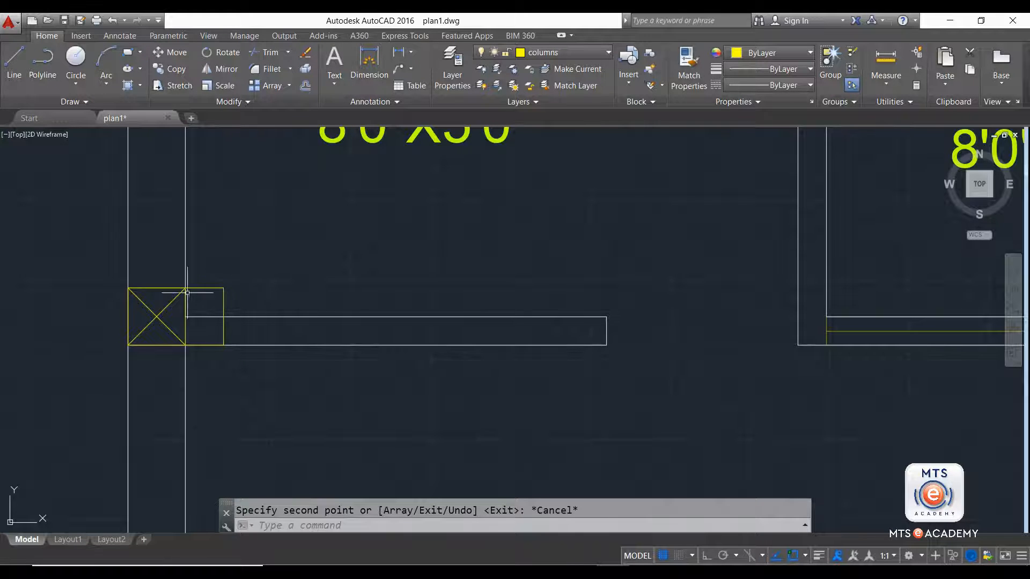
Step: Switch to STAAD.Pro and assign Beta 90 to the two outer R2 columns in the second row from the rear
scroll(221, 310, "down", 5)
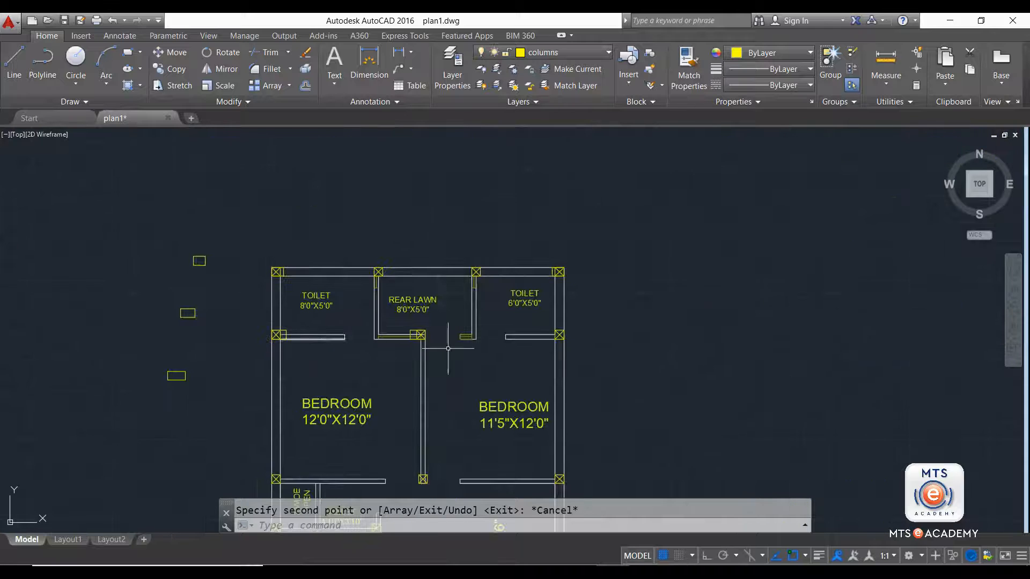
middle_click_drag(519, 377, 510, 362)
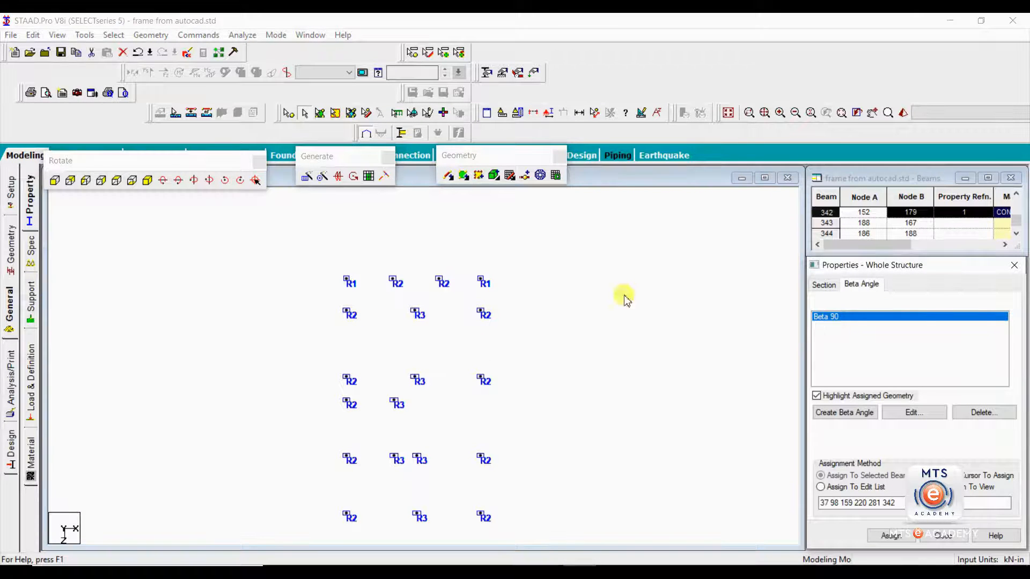
left_click(346, 313)
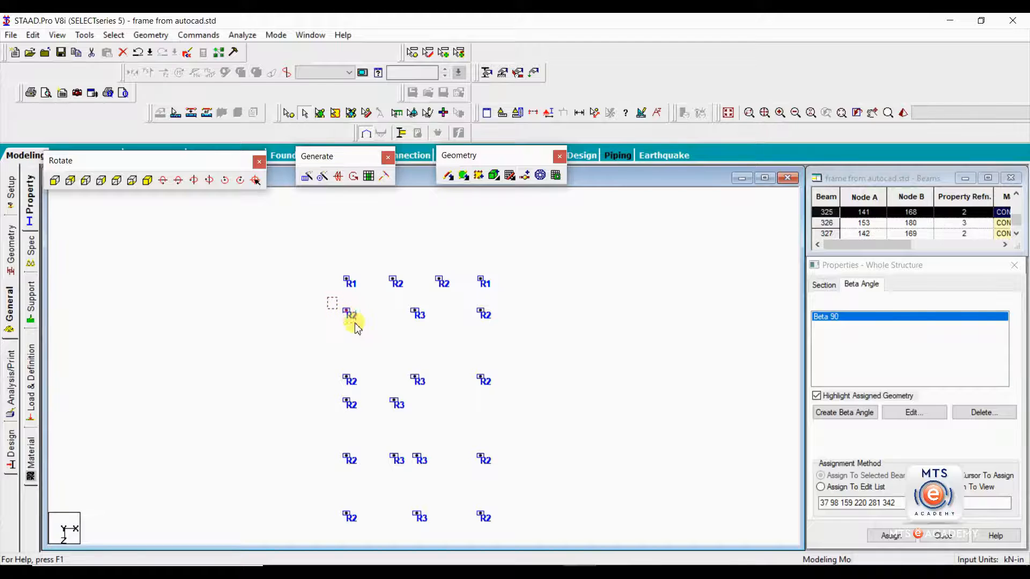
left_click(486, 316)
left_click(890, 535)
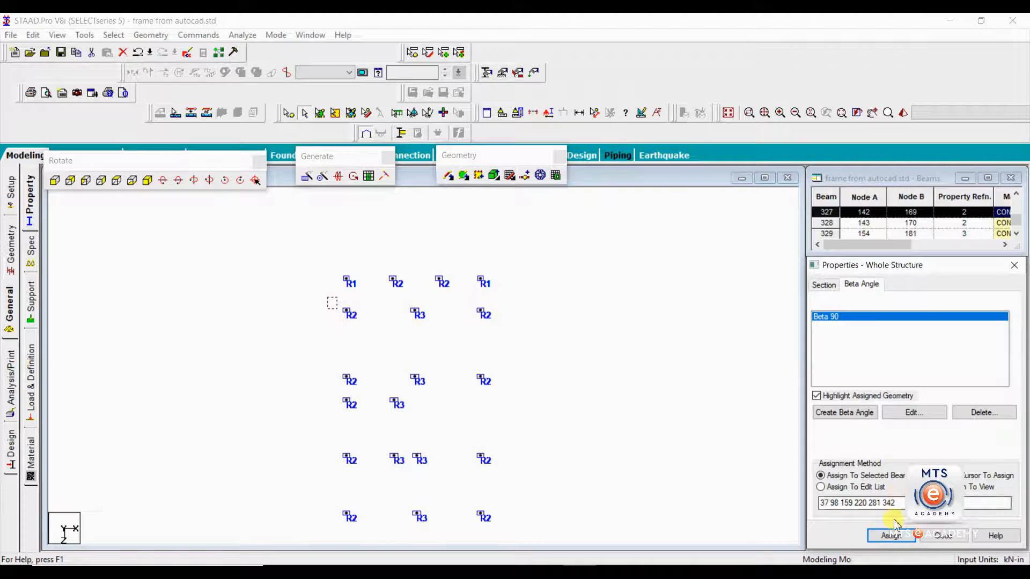
left_click(889, 536)
left_click(932, 437)
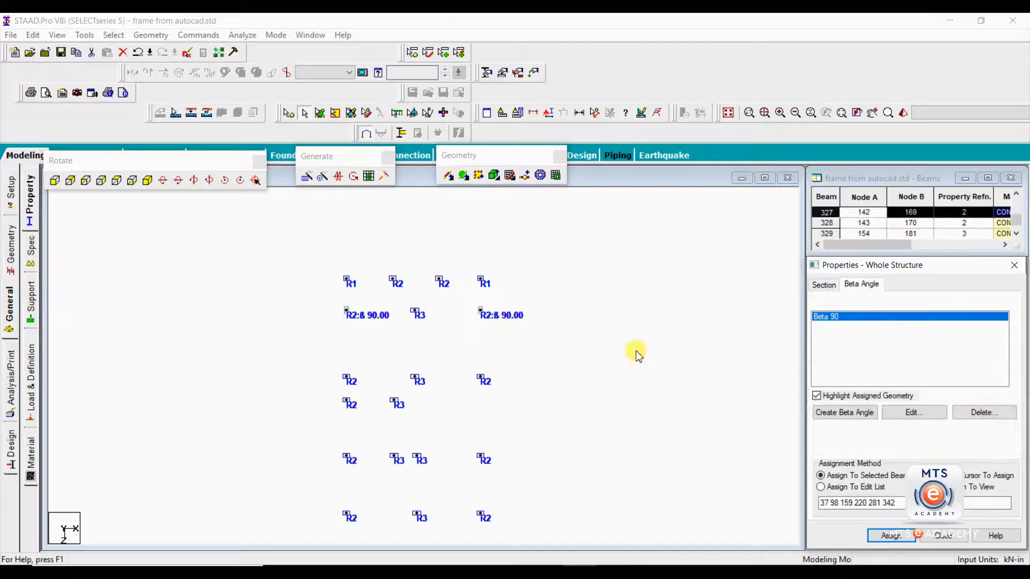
scroll(324, 384, "up", 2)
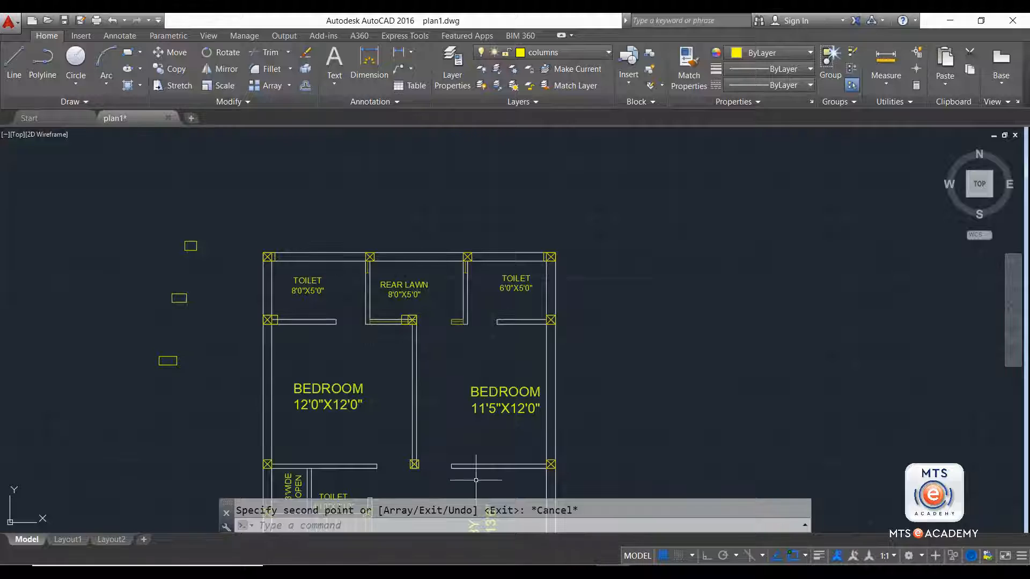
Step: In AutoCAD, start copying the 15 by 9 rectangle by its lower-left corner and try it on the outer-wall column between the 12'0"X12'0" bedroom and 3' wide open
middle_click_drag(257, 388, 252, 228)
scroll(250, 295, "up", 4)
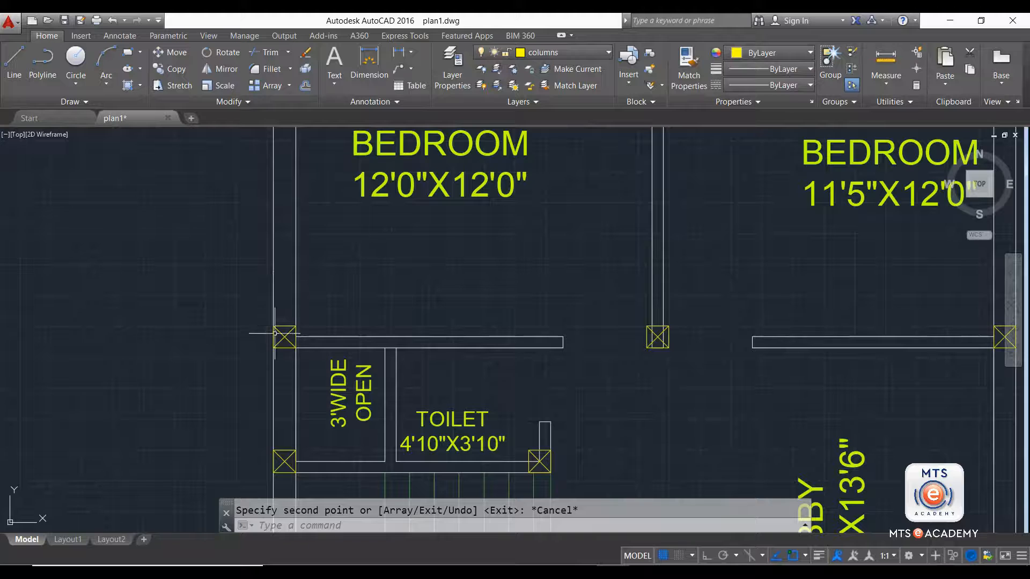
scroll(283, 344, "down", 4)
left_click(190, 169)
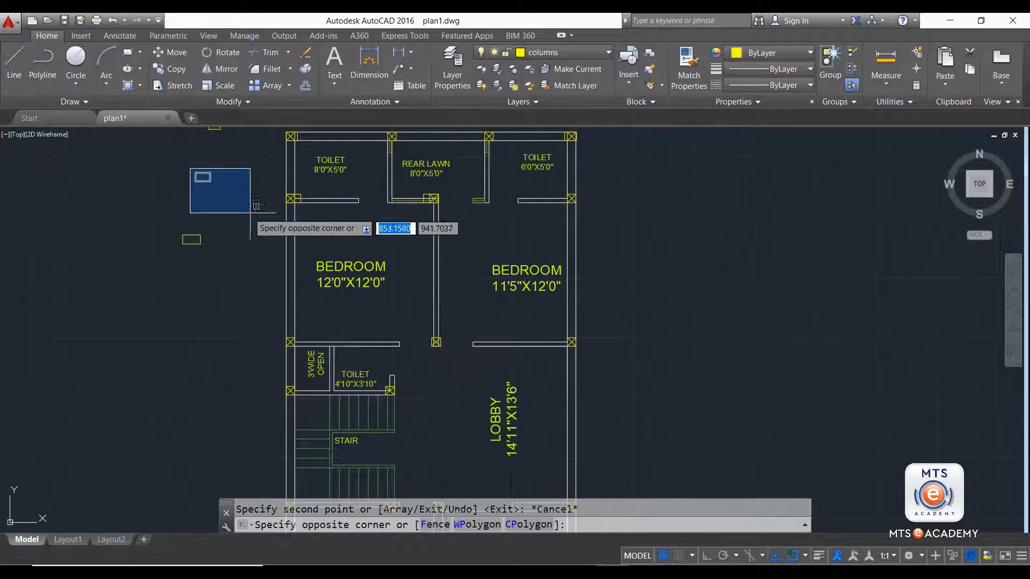
left_click(249, 214)
left_click(170, 68)
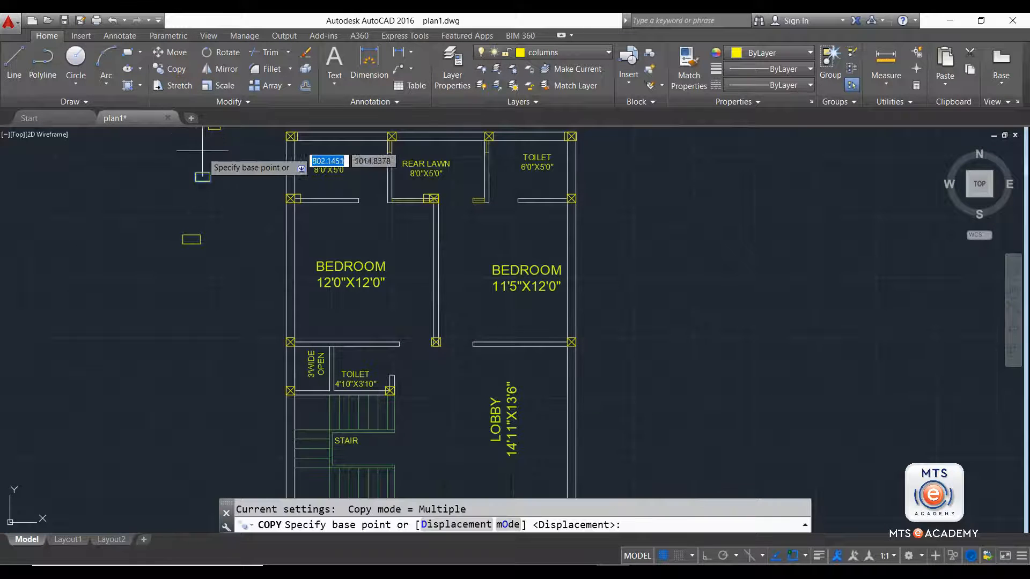
left_click(197, 177)
scroll(288, 343, "up", 3)
scroll(288, 342, "up", 2)
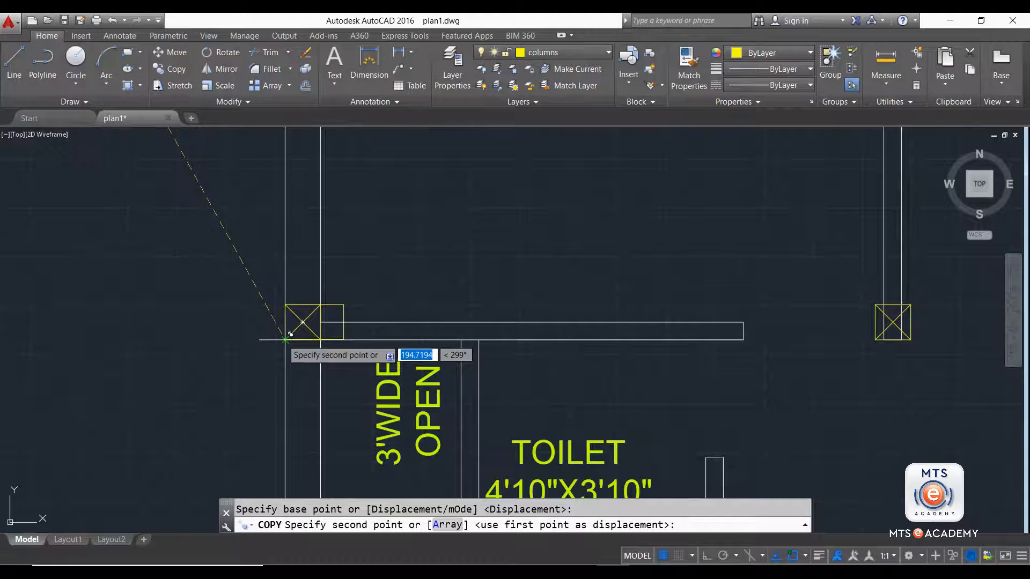
Step: Place the 15 by 9 copy centred lengthwise across the column at the lobby end of the wall between the two bedrooms
scroll(286, 339, "down", 3)
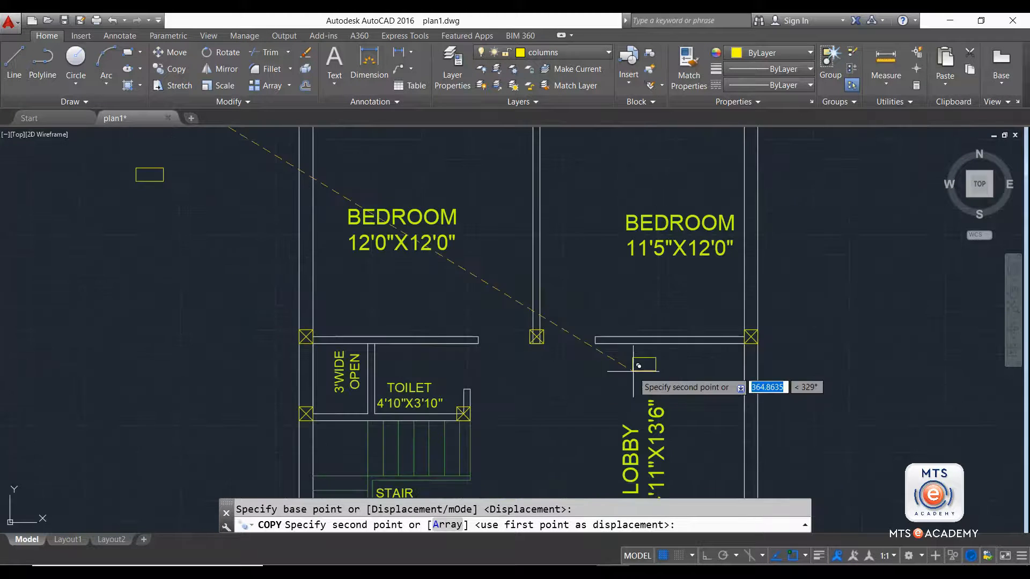
scroll(358, 322, "up", 3)
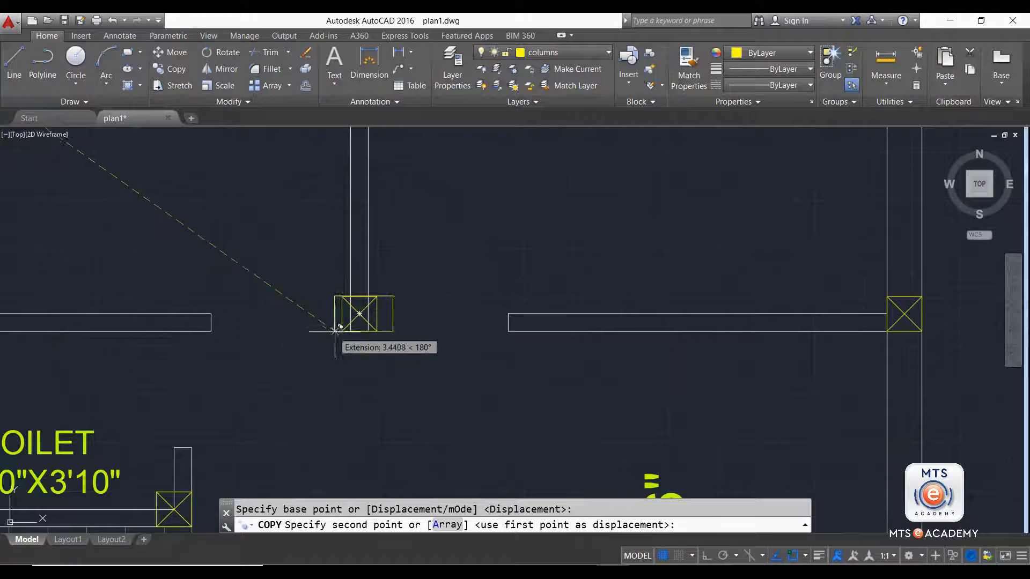
left_click(330, 331)
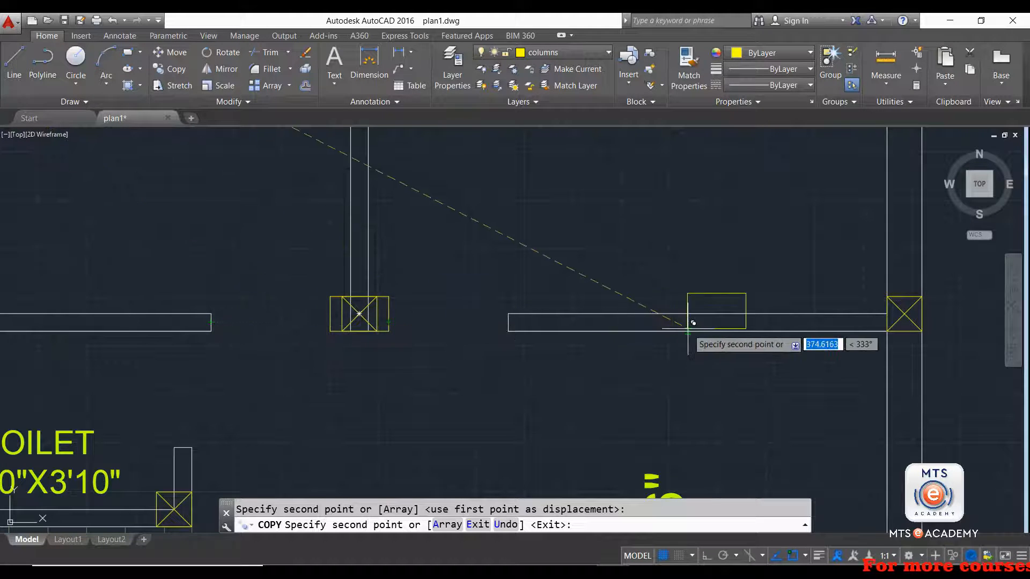
Step: Test the rectangle's fit on the outer-wall column between the 11'5"X12'0" bedroom and the lobby, and end the copying
middle_click_drag(604, 329, 279, 320)
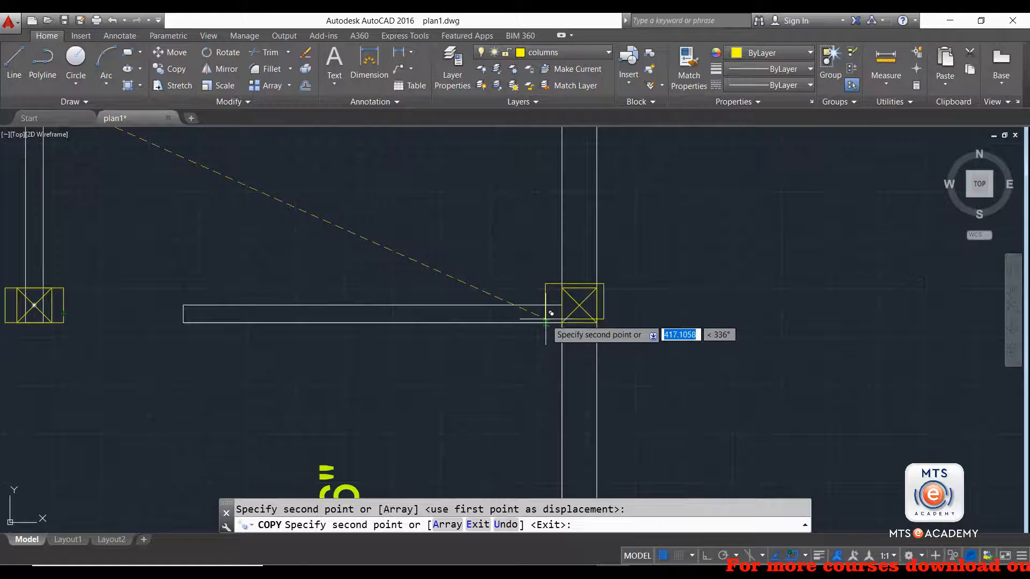
scroll(545, 316, "down", 5)
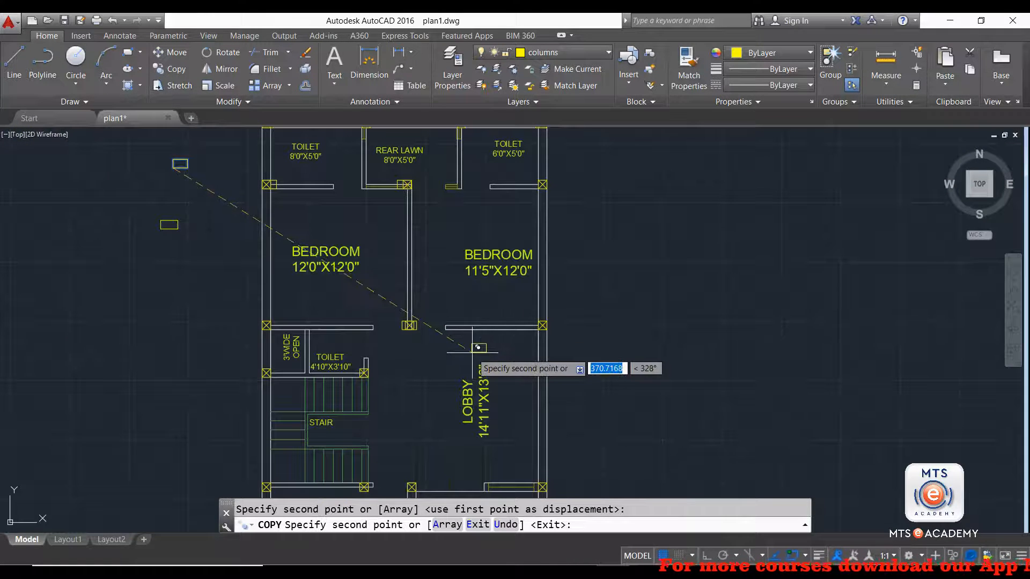
key("Escape")
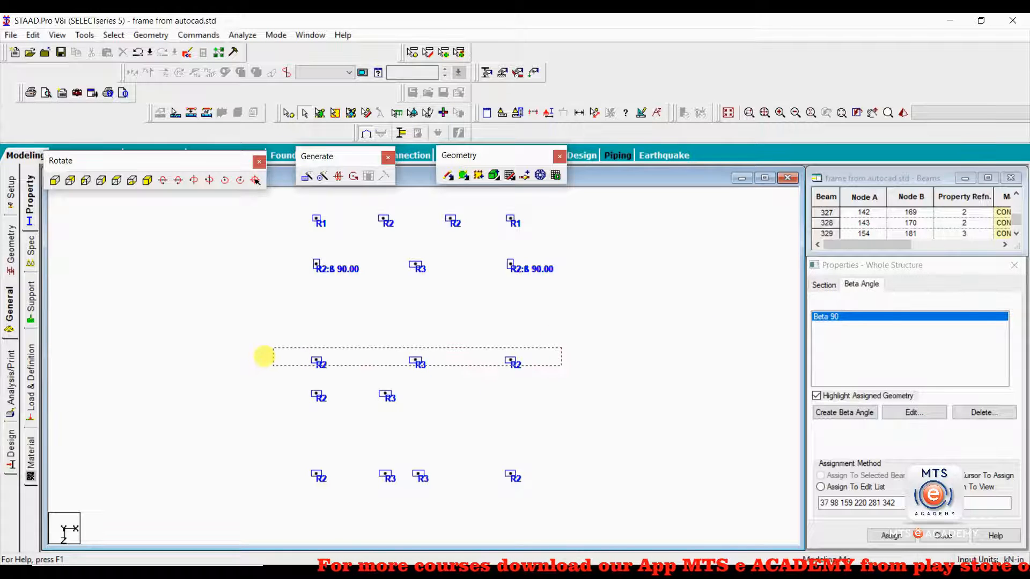
Step: Switch to STAAD.Pro and assign Beta 90 to all three columns in the third row from the rear
left_click_drag(264, 357, 264, 357)
left_click(889, 535)
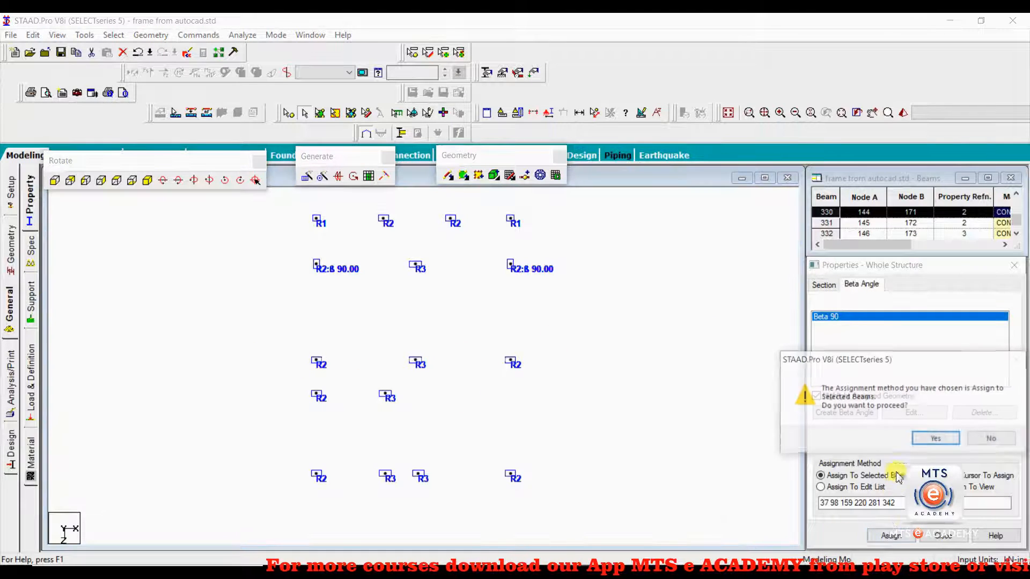
left_click(930, 436)
left_click(344, 415)
middle_click_drag(344, 414, 353, 348)
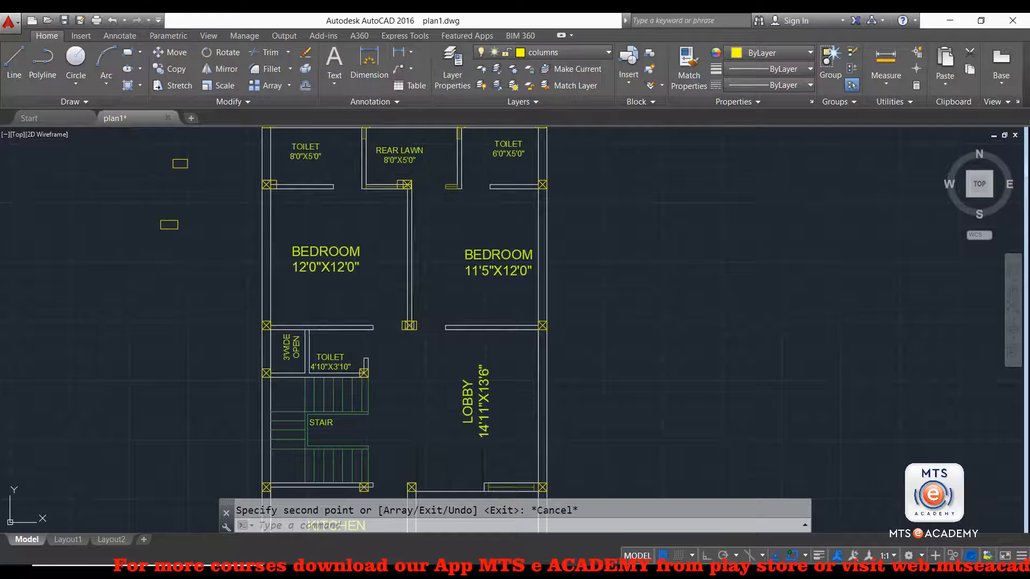
Step: In AutoCAD, copy the 15 by 9 rectangle by its lower-left corner onto the outer-wall column between the 3' wide open and the stair
middle_click_drag(371, 403, 419, 315)
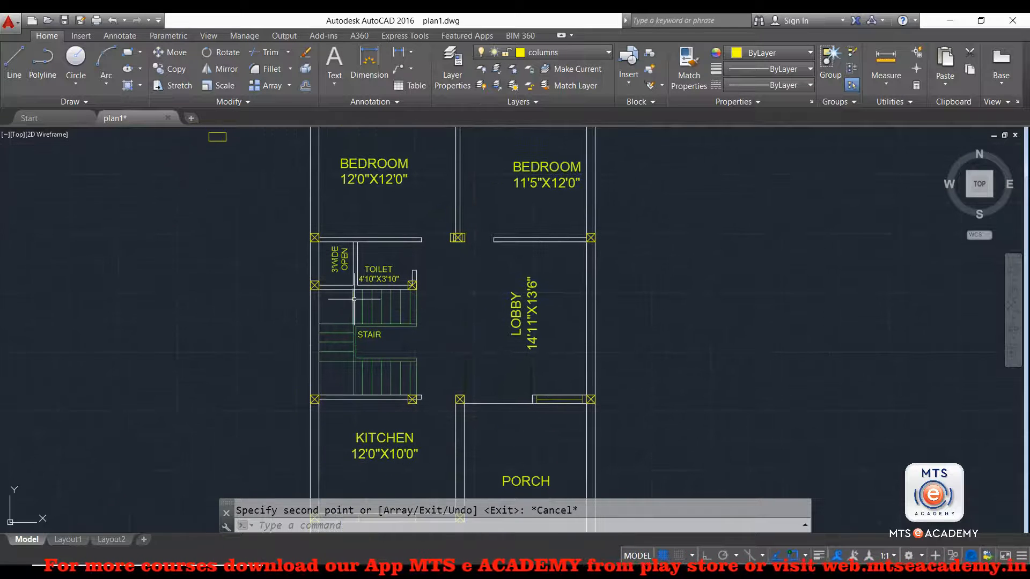
scroll(313, 287, "up", 4)
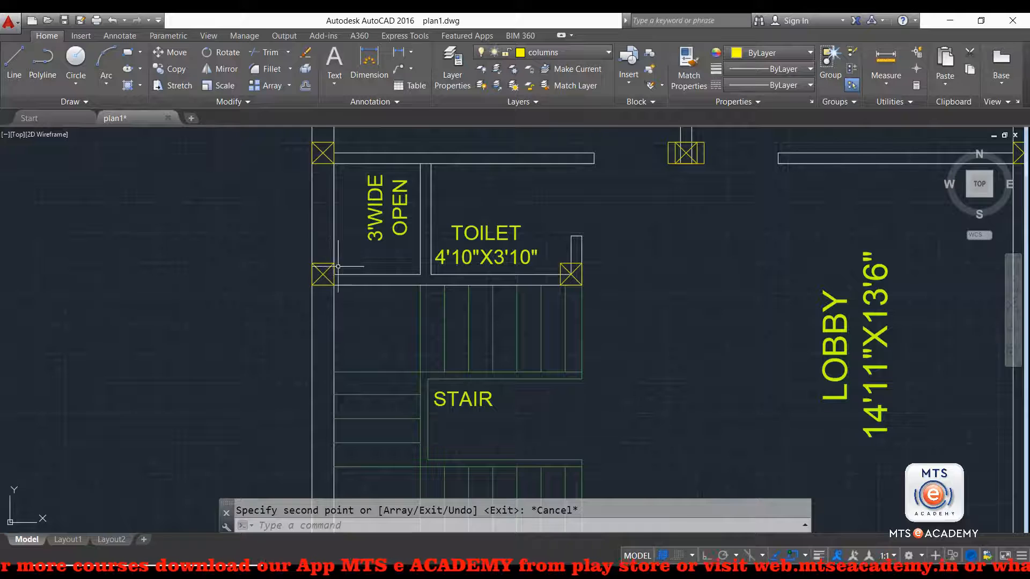
middle_click_drag(360, 225, 351, 265)
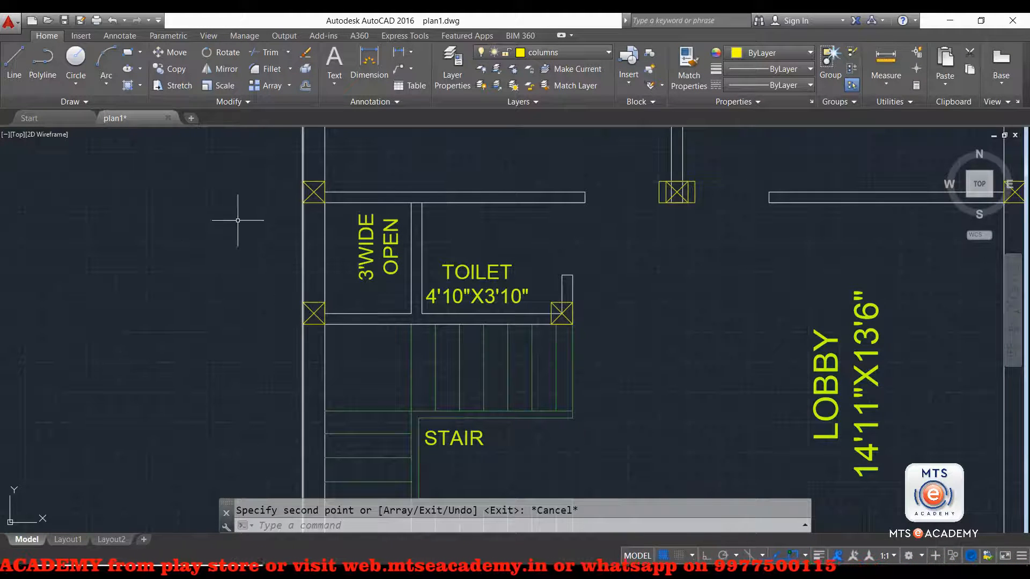
middle_click_drag(246, 201, 278, 409)
scroll(299, 309, "down", 3)
left_click(220, 174)
left_click(257, 190)
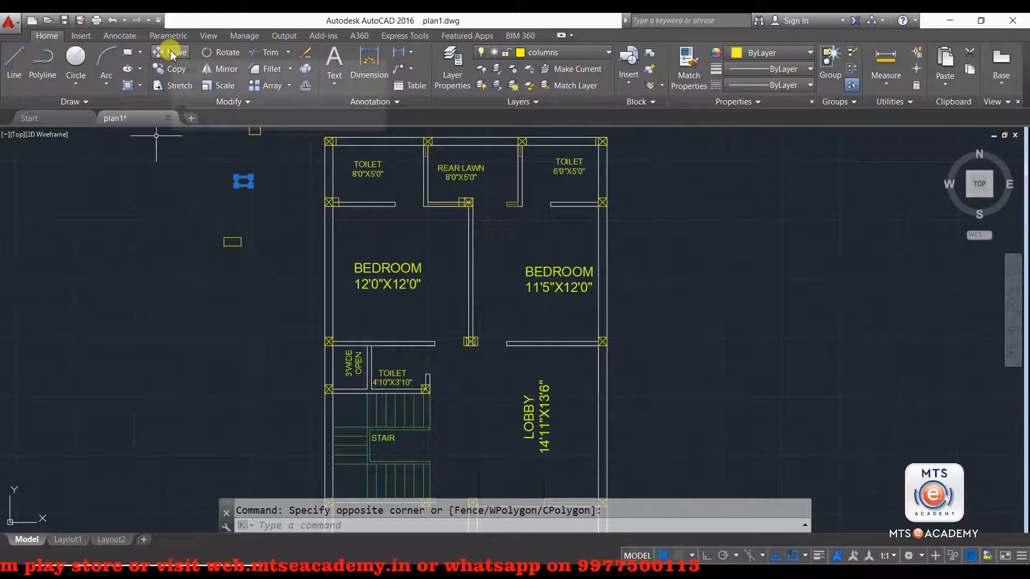
left_click(171, 68)
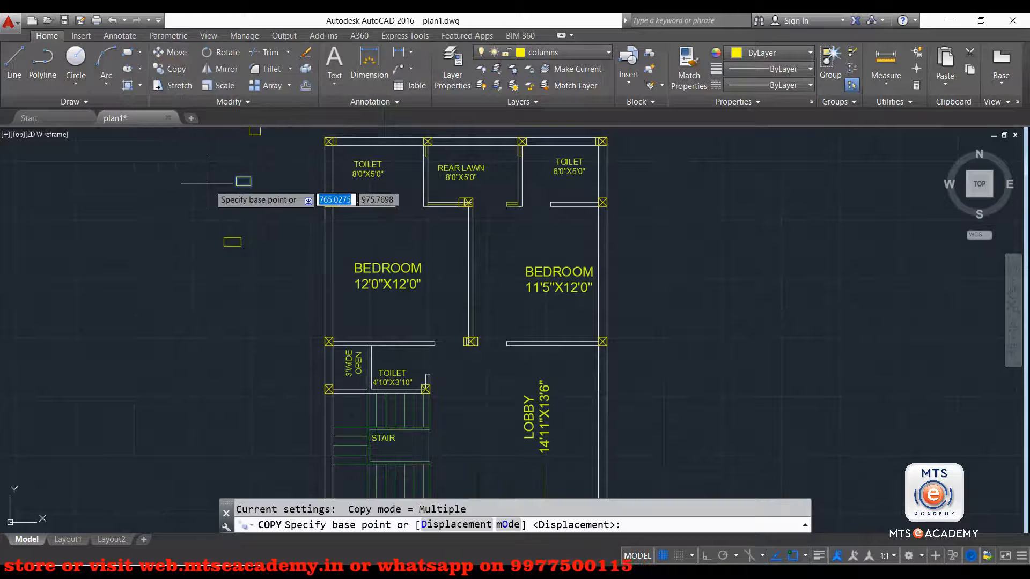
left_click(238, 184)
scroll(314, 391, "up", 5)
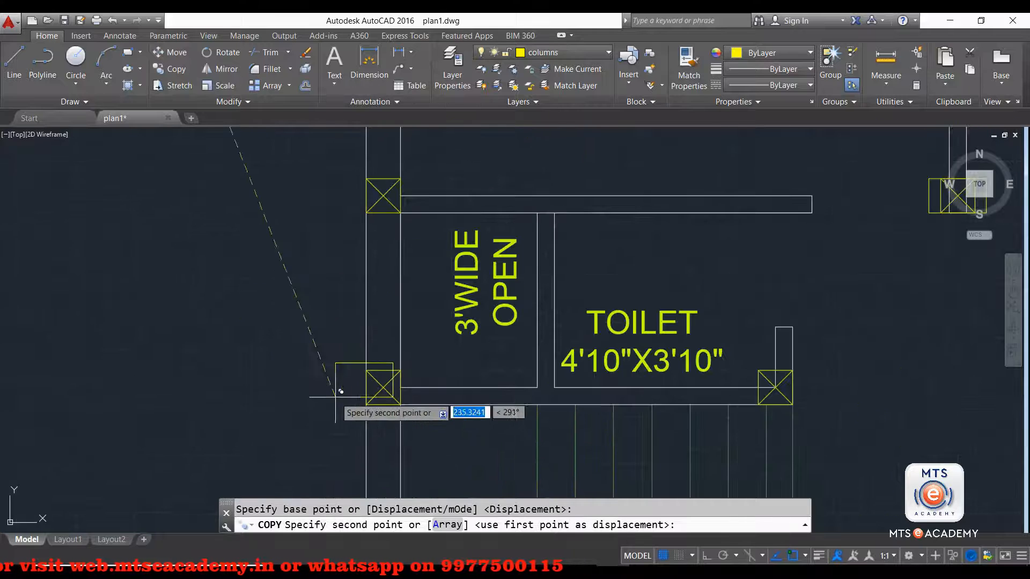
left_click(371, 399)
Step: Place another 15 by 9 copy on the inner corner column of the 4'10"X3'10" toilet, extending along the stair wall towards the outer wall
middle_click_drag(735, 399, 420, 386)
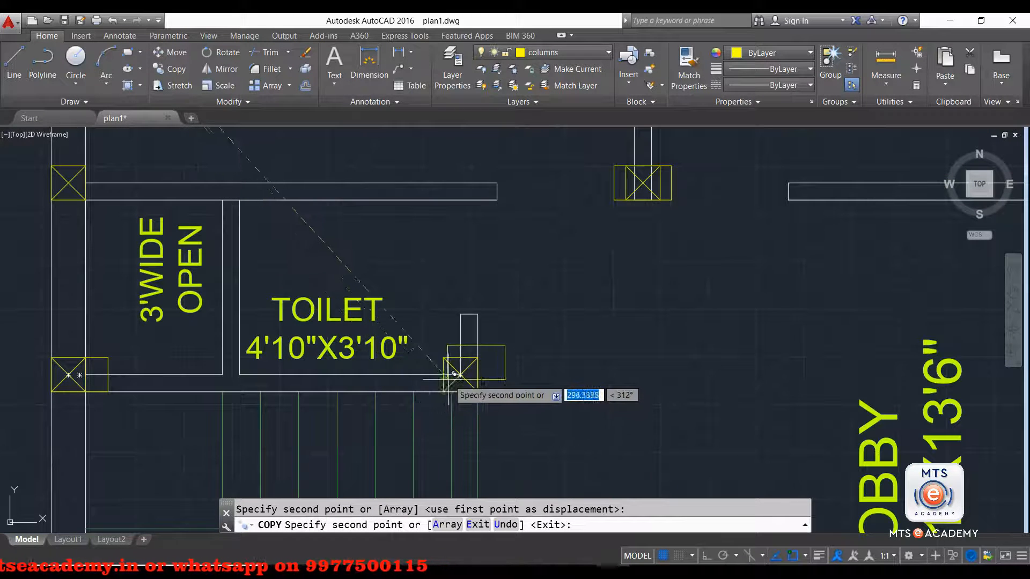
scroll(424, 382, "up", 2)
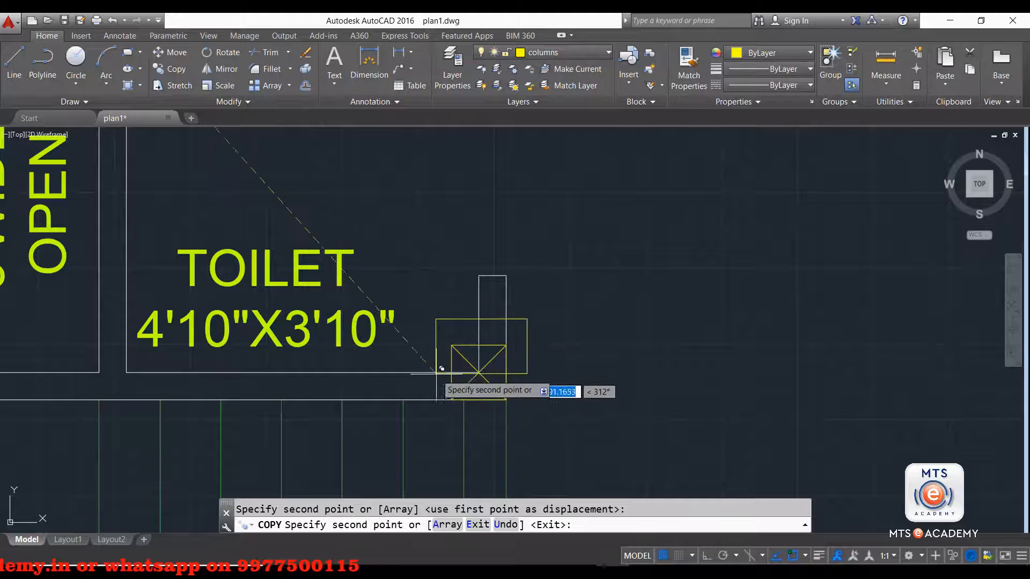
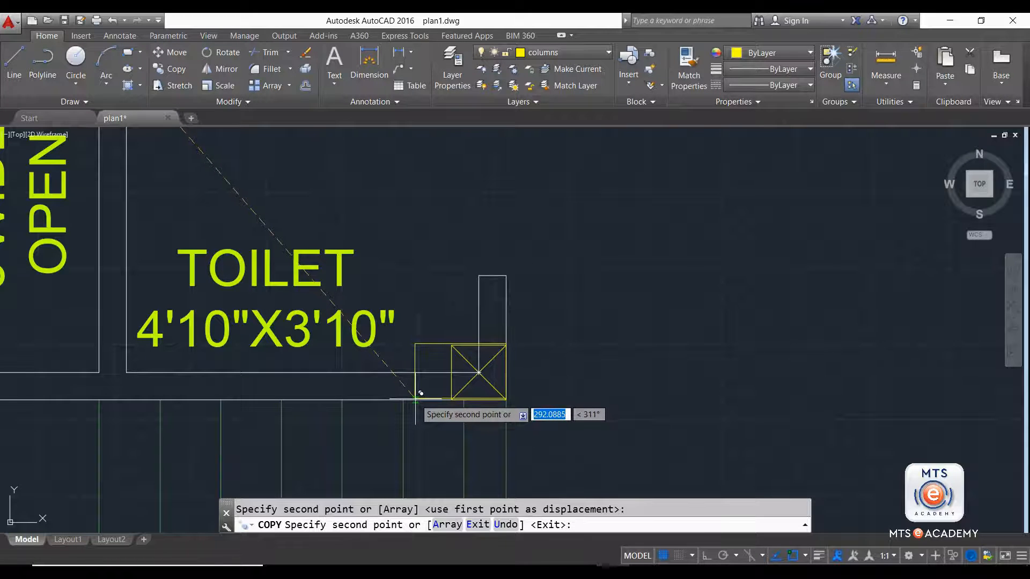
scroll(420, 393, "down", 6)
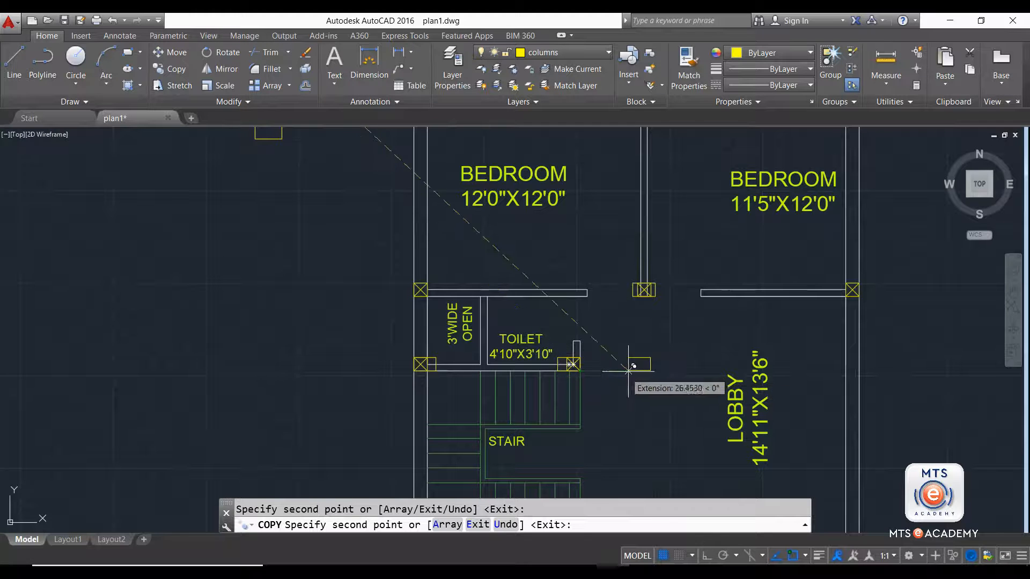
Step: Test the rectangle's fit on the outer and inner columns of the wall between stair and kitchen, and end the copying
scroll(630, 365, "down", 3)
scroll(633, 366, "down", 3)
middle_click_drag(633, 374, 603, 312)
scroll(552, 340, "up", 8)
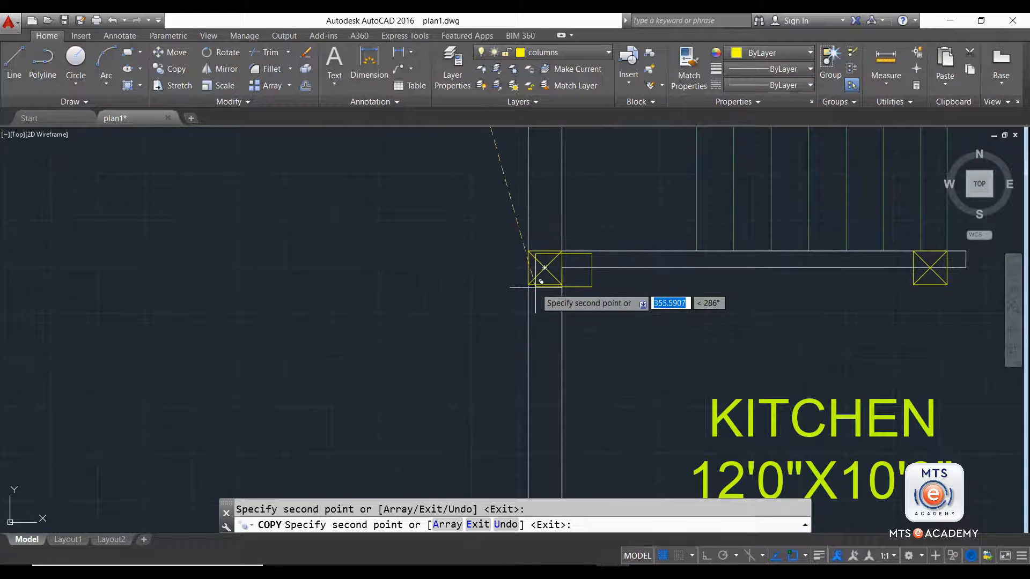
middle_click_drag(689, 304, 421, 317)
scroll(640, 290, "up", 2)
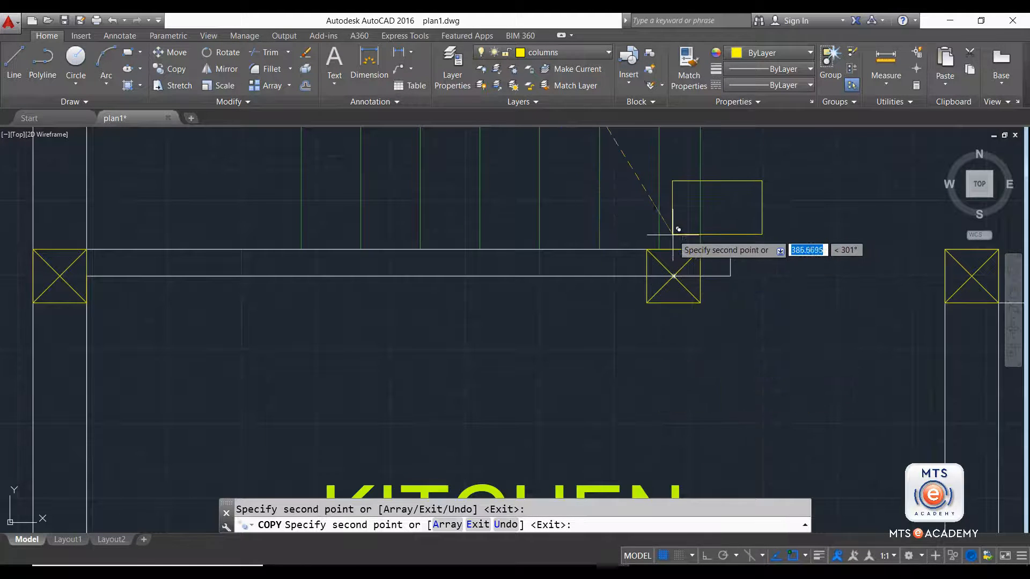
scroll(671, 167, "down", 4)
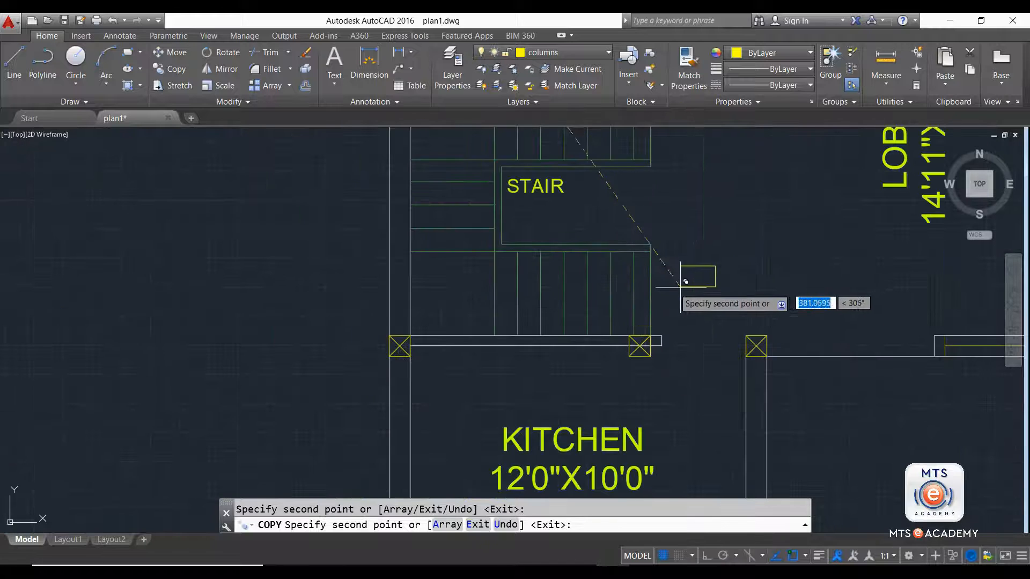
scroll(641, 345, "up", 4)
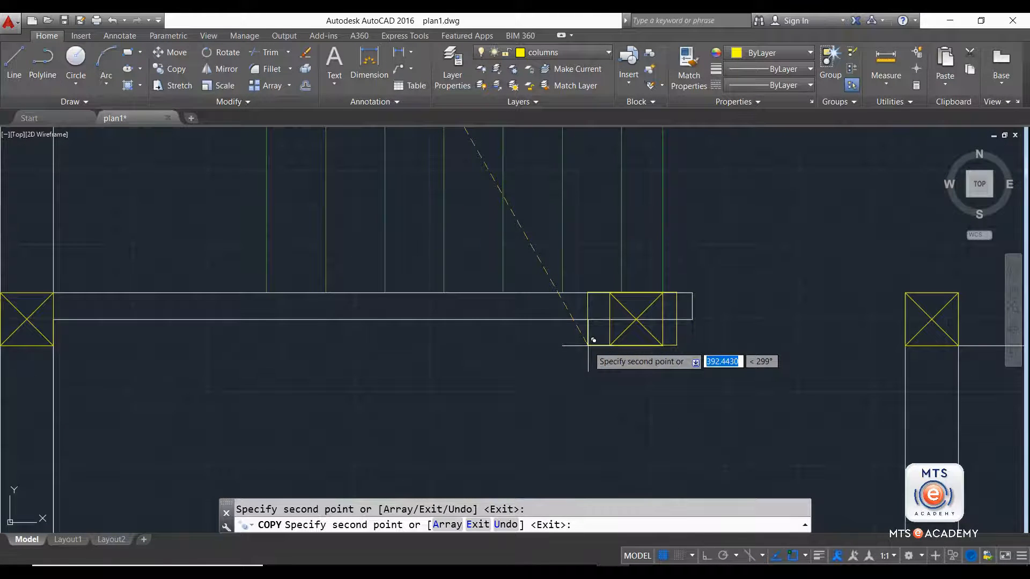
key("Escape")
Step: Switch to STAAD.Pro and assign Beta 90 to the R2 outer column at the stair and kitchen wall
scroll(593, 341, "down", 2)
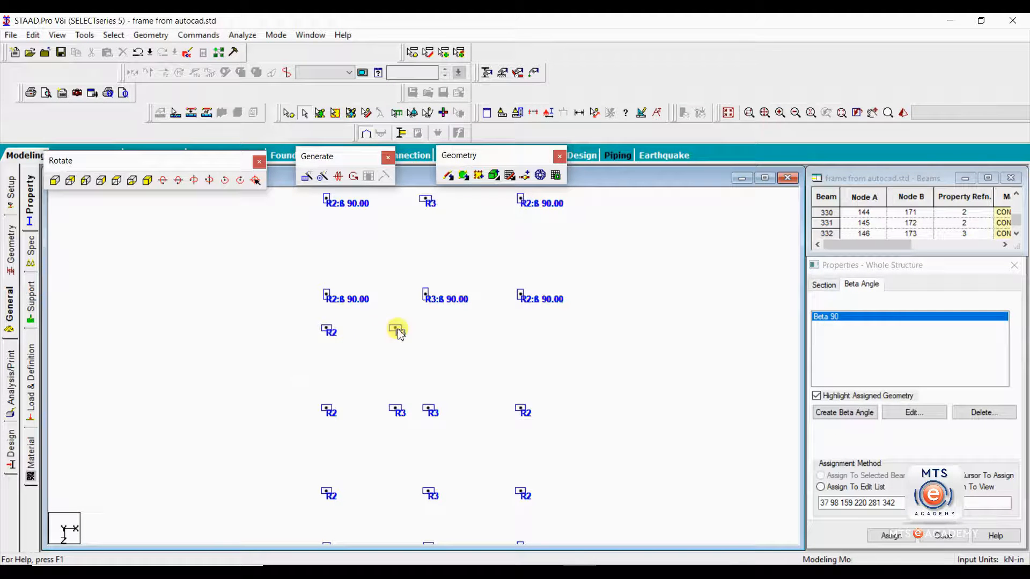
scroll(330, 422, "up", 1)
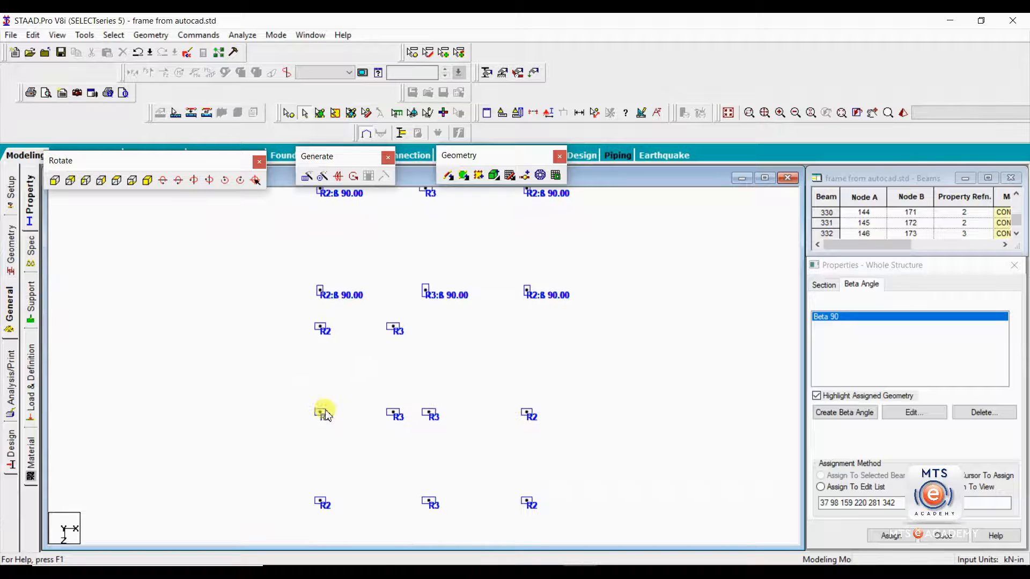
left_click(882, 538)
left_click(933, 438)
left_click(372, 429)
scroll(372, 429, "up", 5)
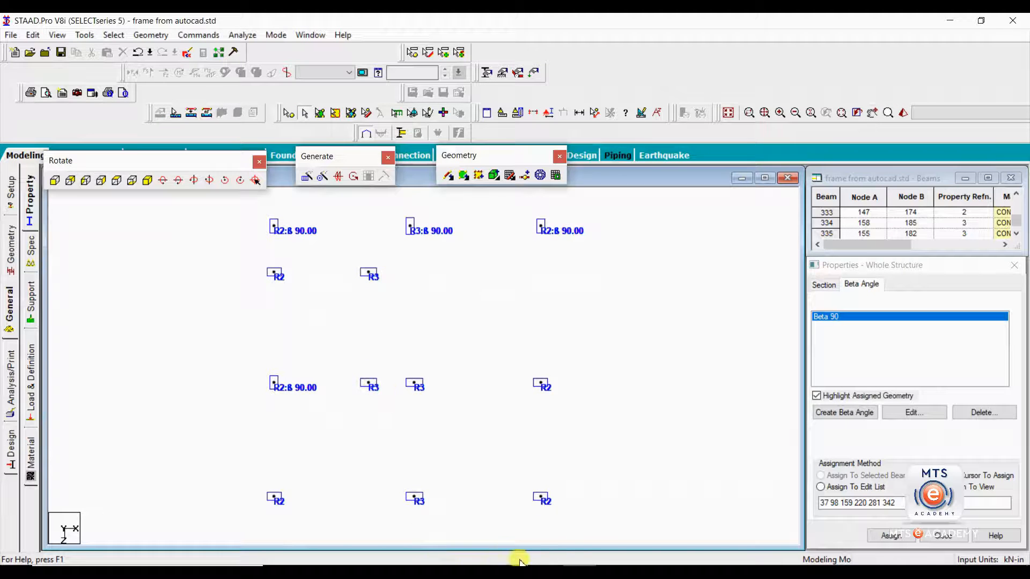
Step: Switch to the AutoCAD floor plan and examine the walls meeting at the column between the kitchen, lobby and porch
mouse_move(612, 571)
left_click(568, 324)
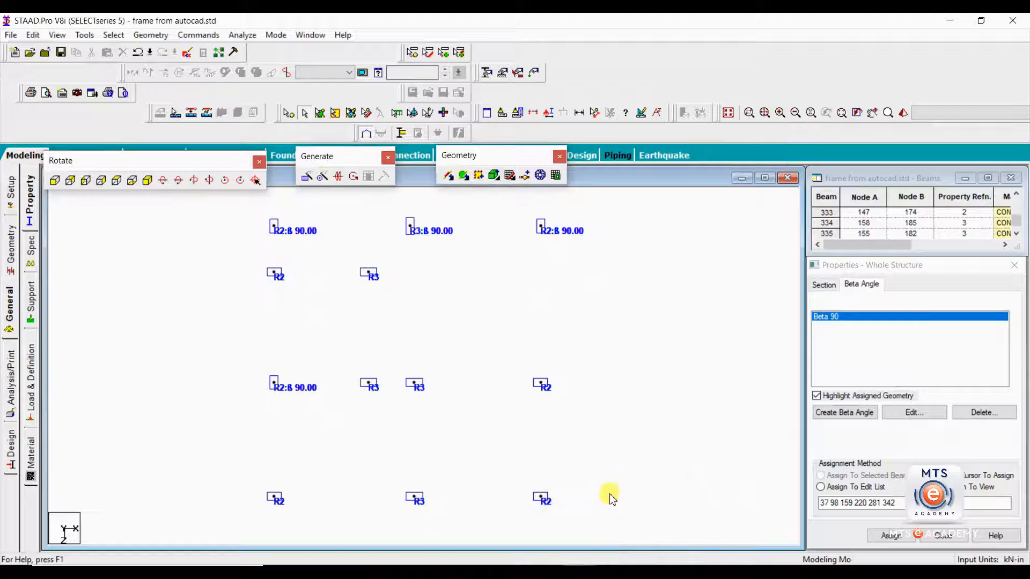
left_click(612, 571)
middle_click_drag(621, 367, 195, 403)
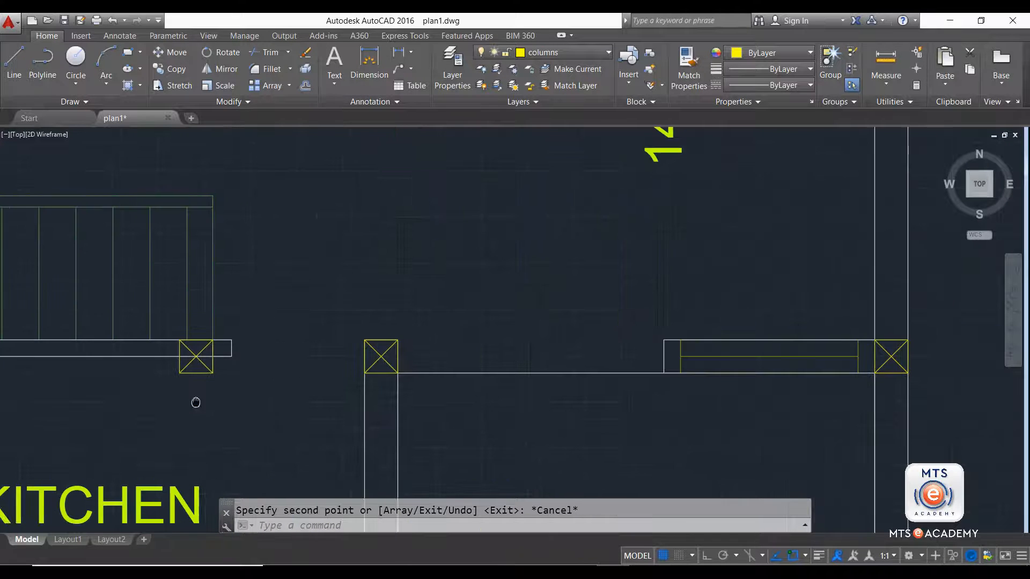
scroll(370, 356, "up", 2)
scroll(352, 343, "down", 3)
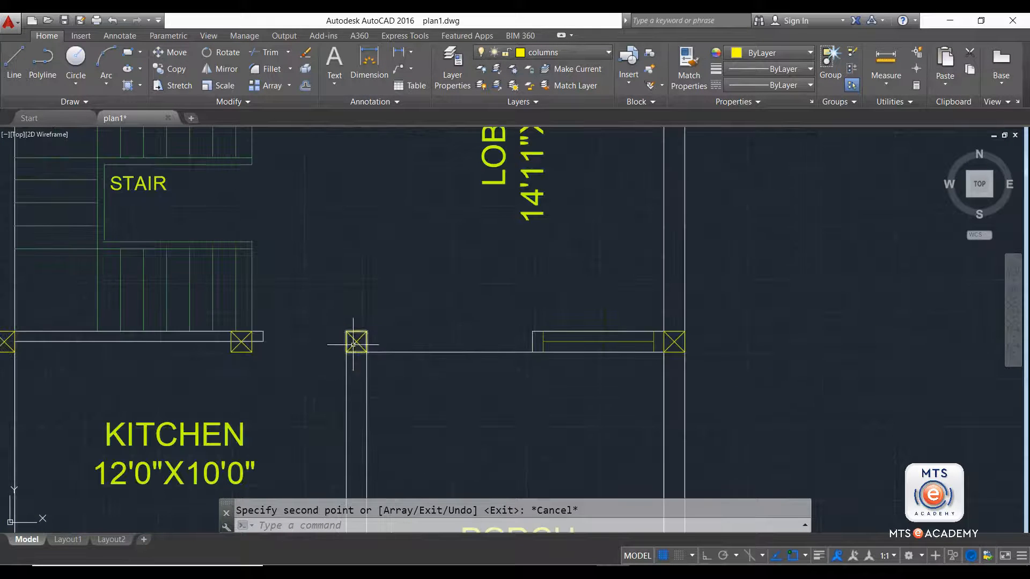
middle_click_drag(354, 341, 347, 238)
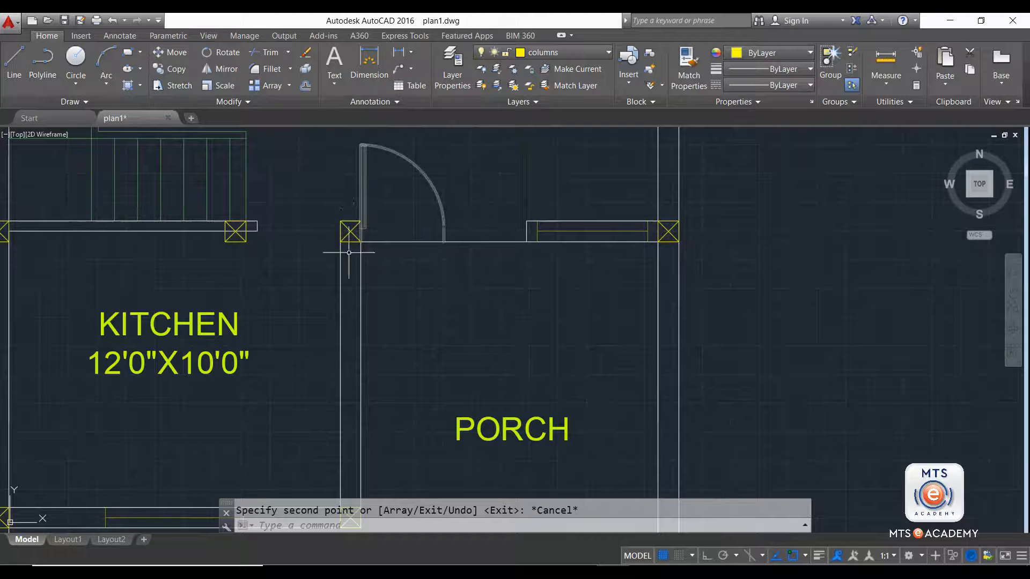
scroll(354, 230, "up", 2)
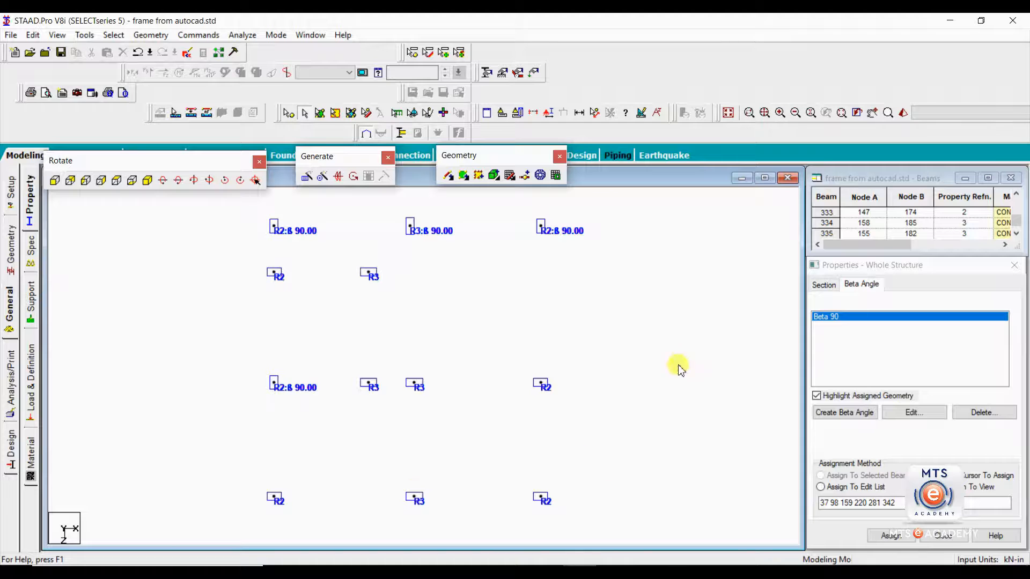
Step: Switch to STAAD.Pro and assign Beta 90 to the R3 column at the kitchen, lobby and porch corner
left_click(383, 387)
left_click(892, 534)
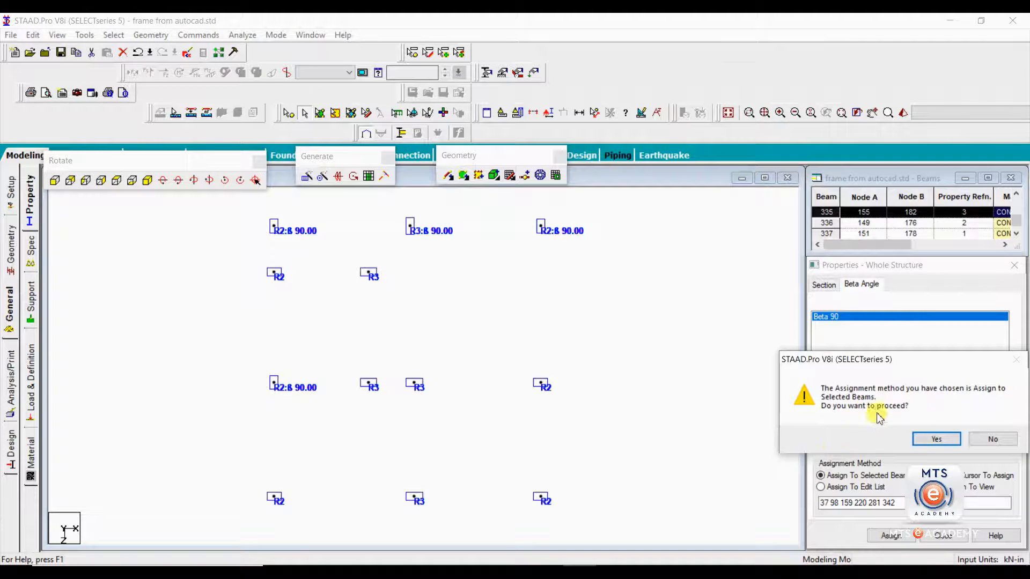
left_click(936, 437)
left_click(455, 412)
Step: Return to the AutoCAD plan and examine the outer-wall column beside the window between lobby and porch
scroll(485, 426, "down", 1)
middle_click_drag(484, 426, 508, 379)
scroll(510, 384, "down", 1)
scroll(504, 389, "down", 1)
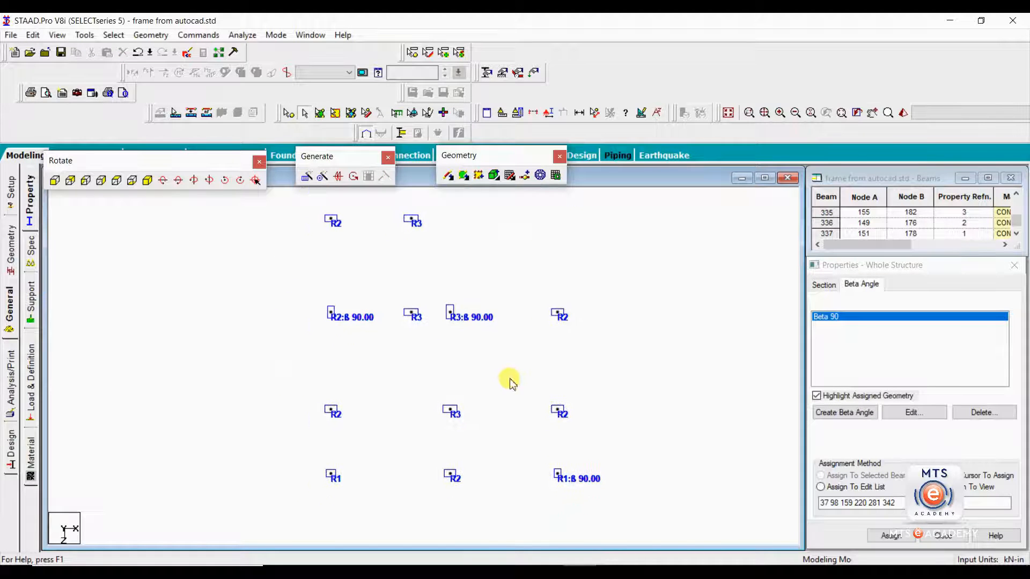
mouse_move(611, 572)
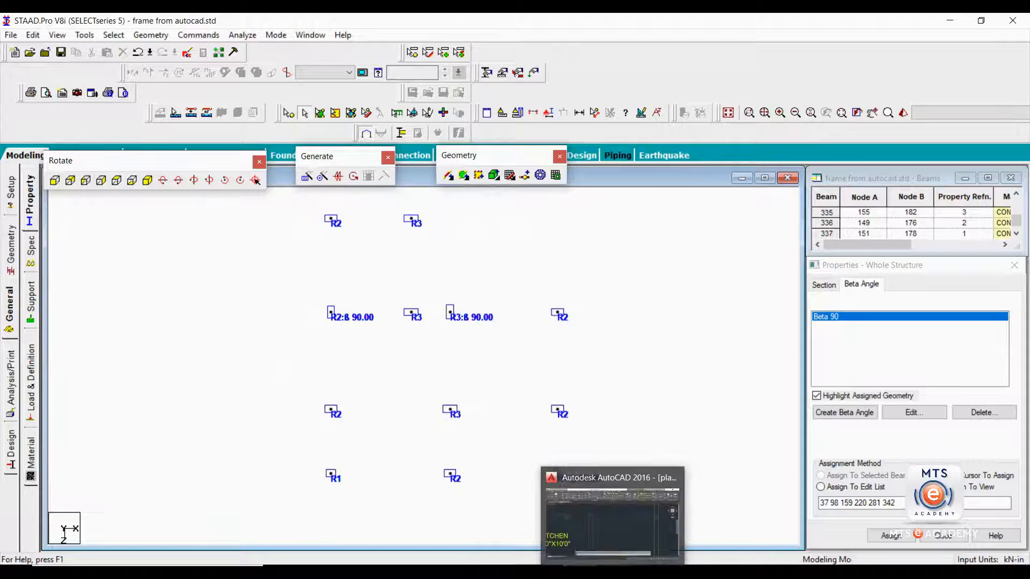
left_click(598, 514)
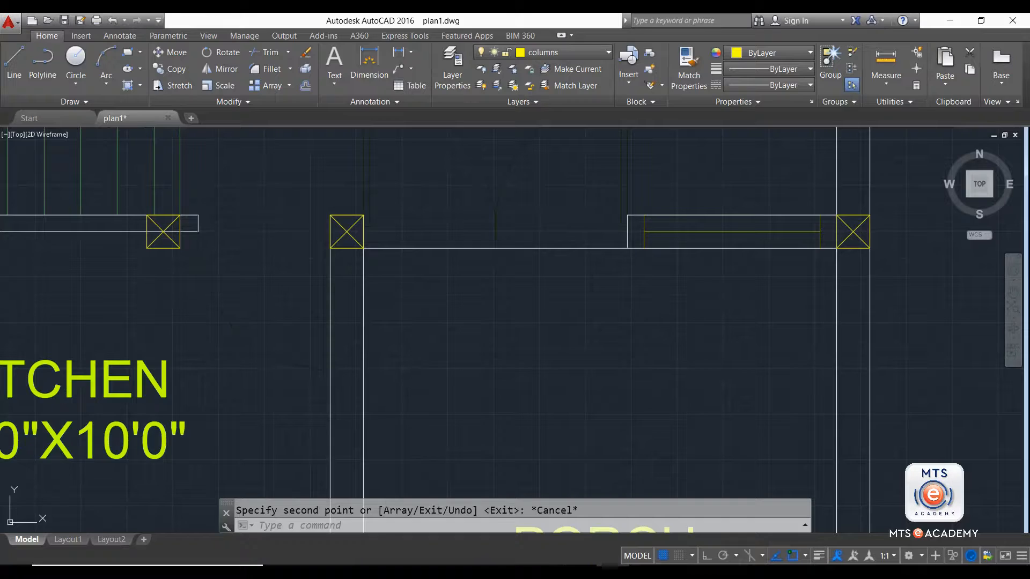
middle_click_drag(588, 212, 406, 281)
scroll(409, 281, "up", 2)
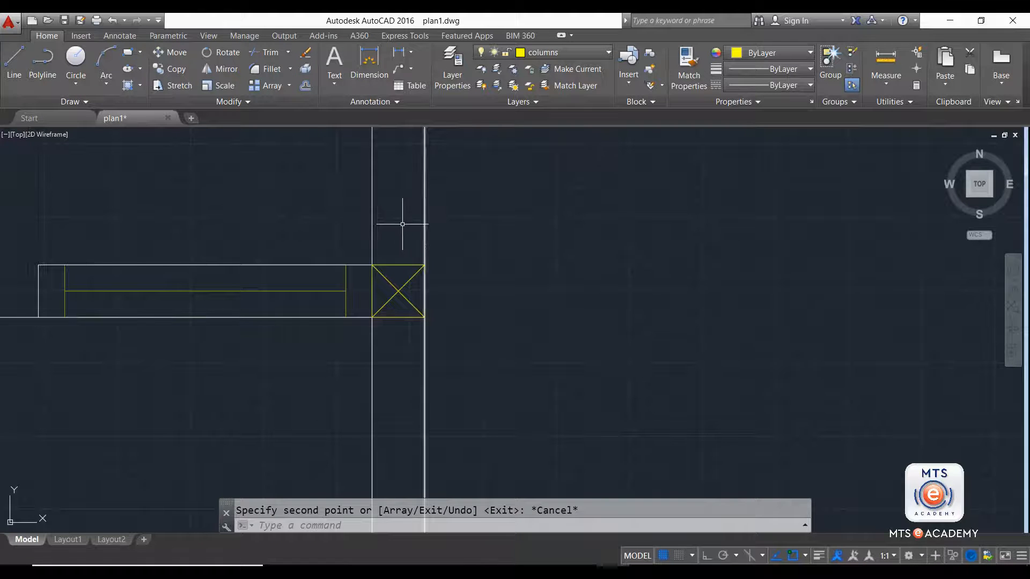
middle_click_drag(352, 350, 415, 294)
scroll(414, 301, "down", 4)
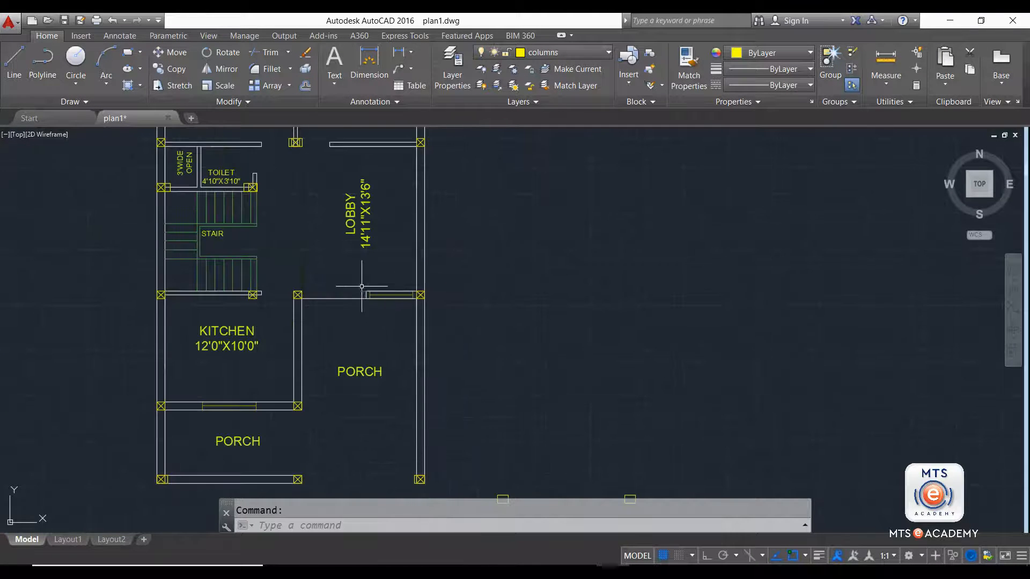
scroll(414, 289, "up", 4)
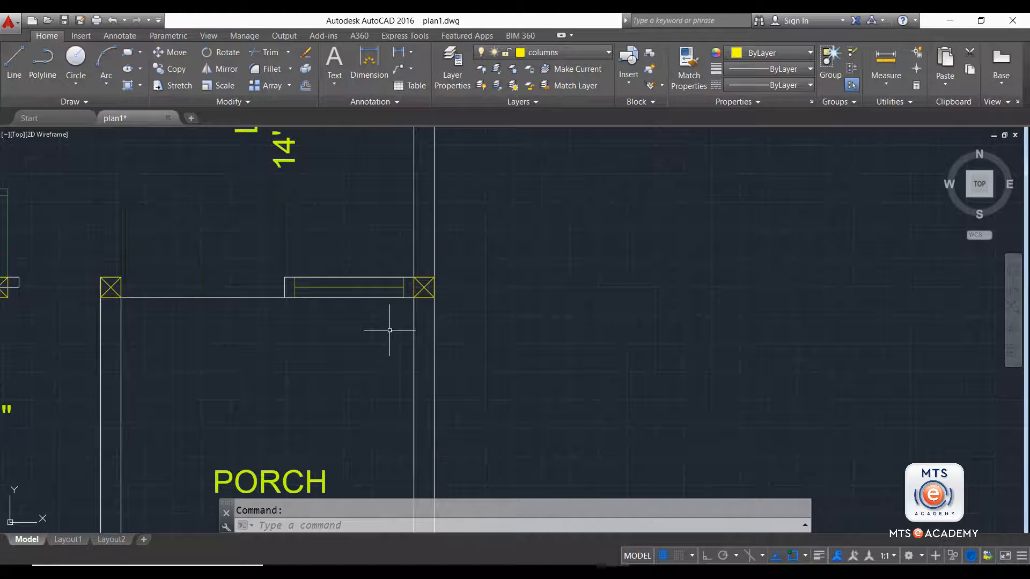
scroll(390, 330, "down", 5)
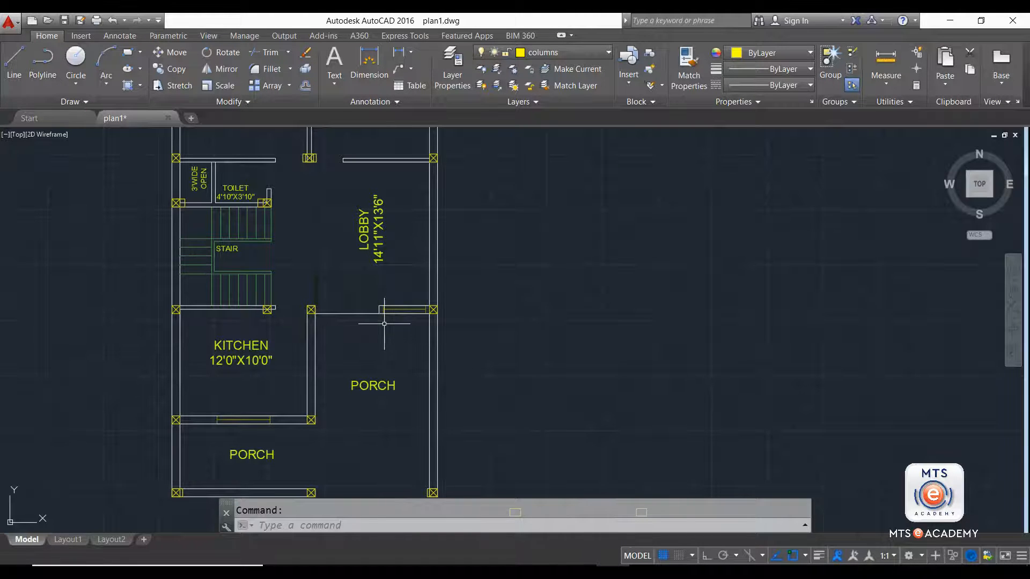
scroll(384, 323, "up", 8)
middle_click_drag(402, 299, 178, 287)
scroll(277, 339, "down", 6)
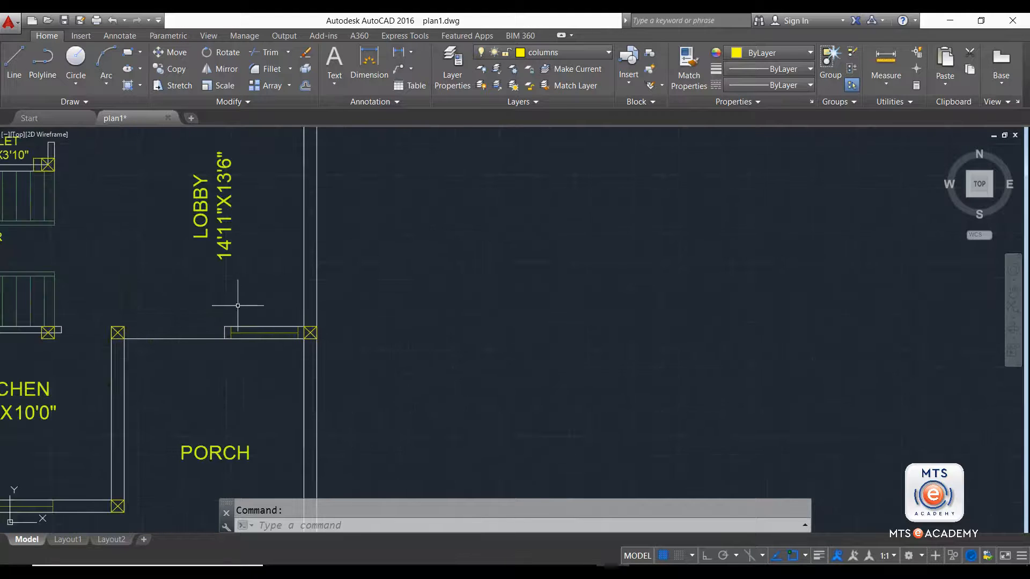
scroll(295, 340, "up", 4)
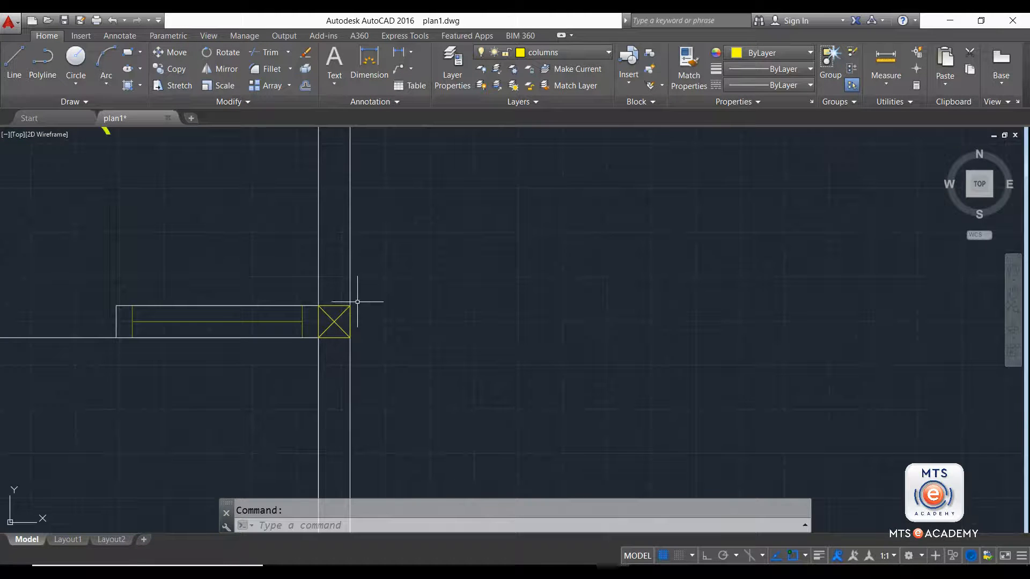
scroll(285, 349, "down", 6)
middle_click_drag(303, 359, 351, 308)
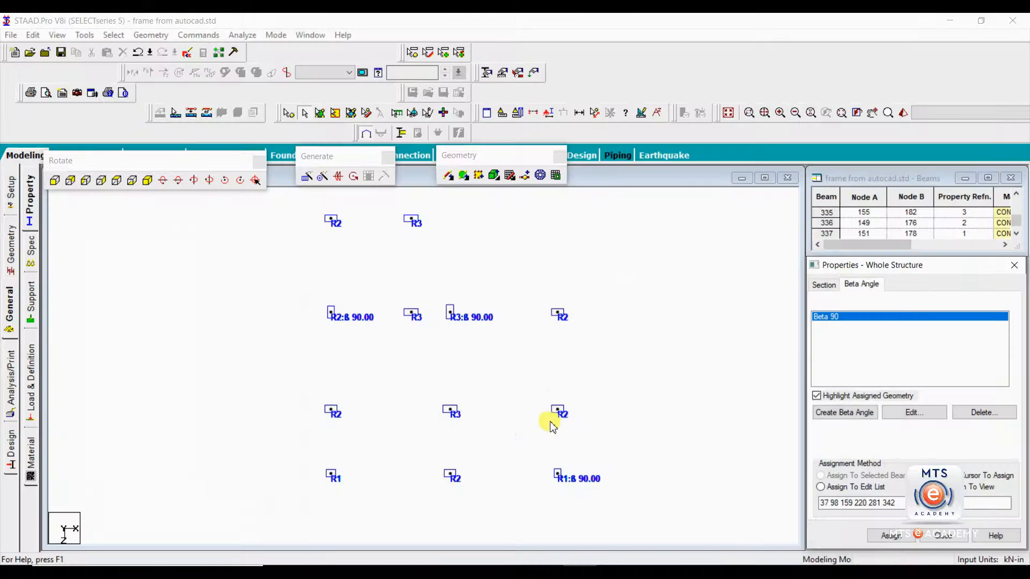
Step: Switch to STAAD.Pro and check the orientation of the R2 column on the outer wall between lobby and porch
middle_click_drag(602, 400, 579, 415)
scroll(539, 317, "up", 3)
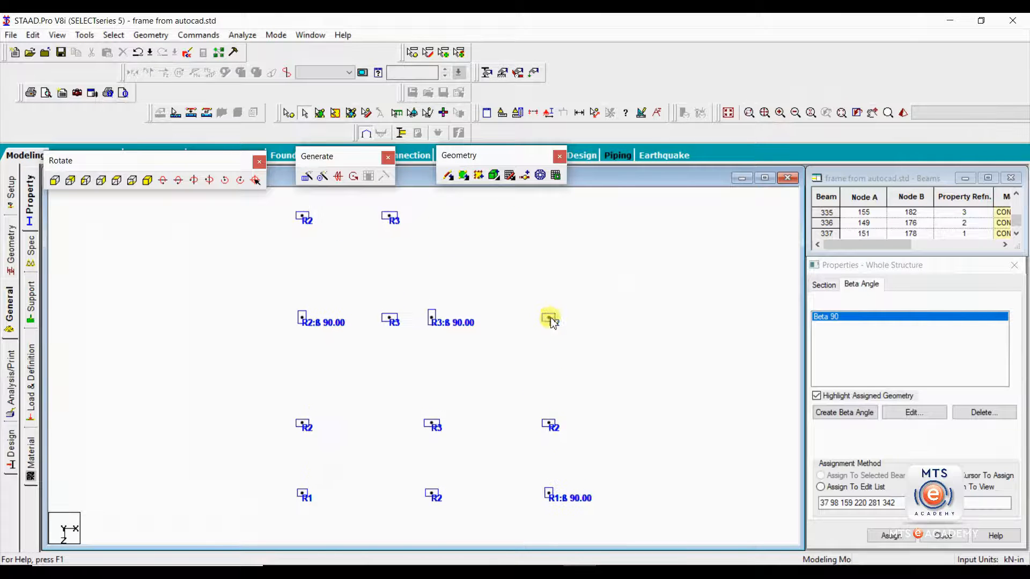
middle_click_drag(543, 356, 556, 305)
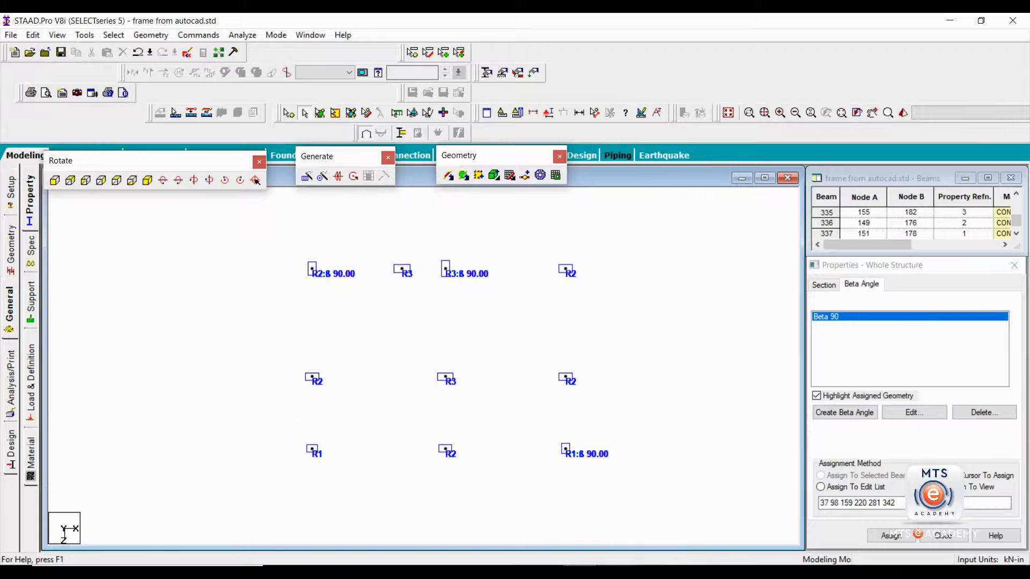
Step: Switch to AutoCAD and examine the columns along the kitchen and porch wall and the opposite outer porch wall
left_click(609, 490)
middle_click_drag(320, 382, 434, 331)
scroll(252, 338, "up", 4)
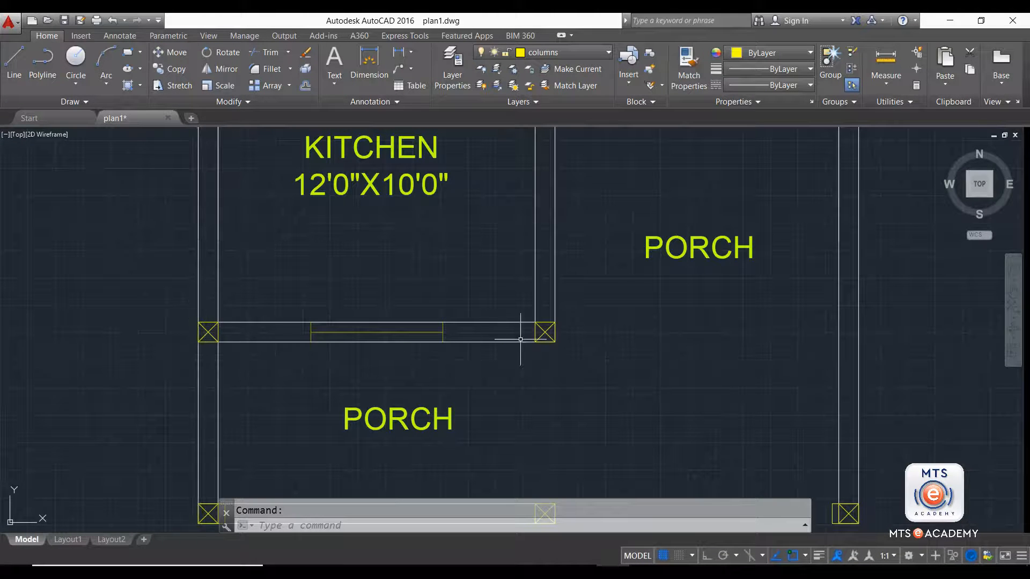
middle_click_drag(652, 345, 356, 344)
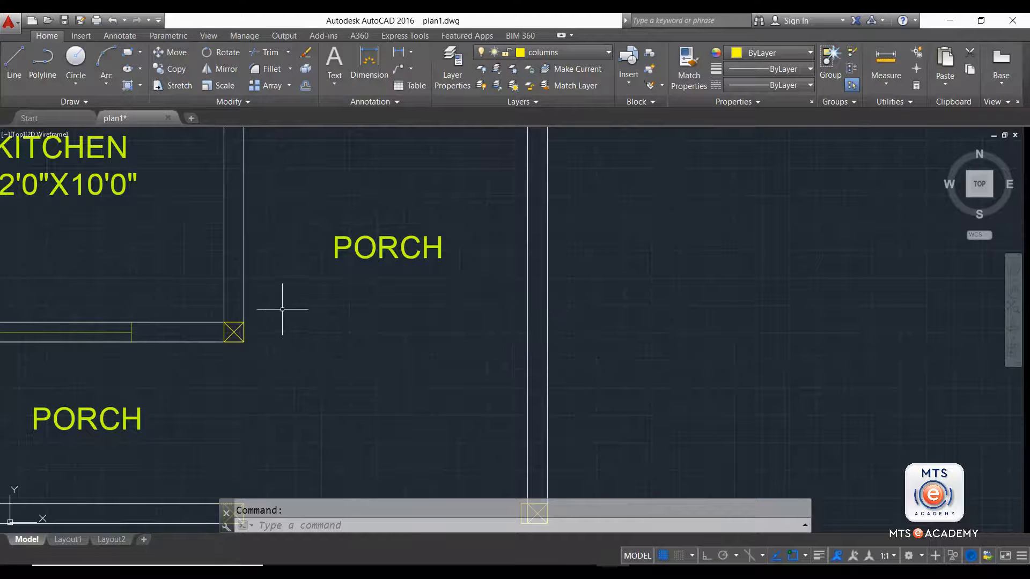
scroll(373, 324, "down", 3)
middle_click_drag(302, 255, 383, 339)
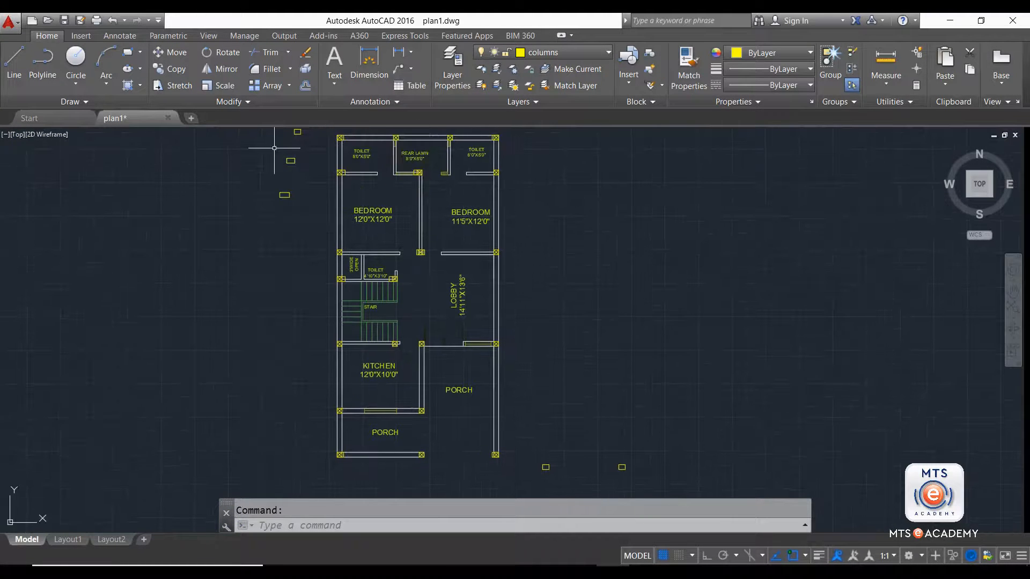
Step: Copy the 15 by 9 rectangle by its lower-right corner onto the outer porch wall, level with the kitchen's lower corner column
left_click(274, 148)
left_click(306, 172)
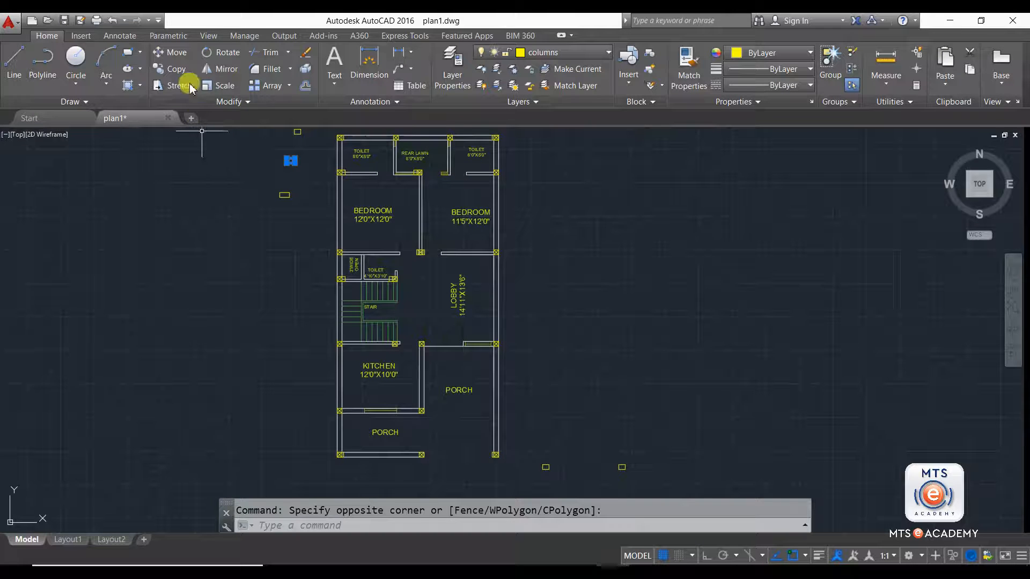
left_click(171, 68)
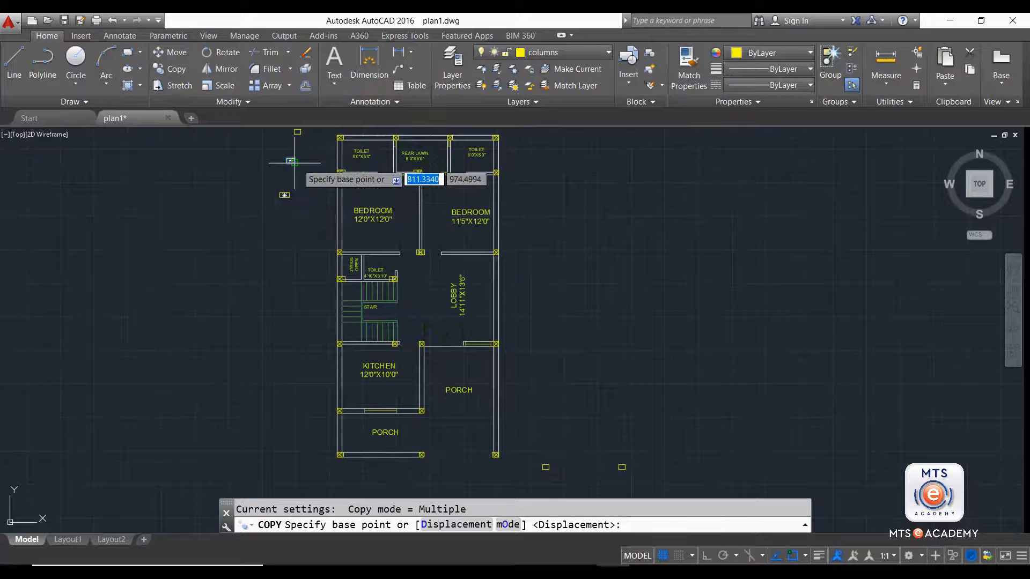
left_click(290, 160)
scroll(490, 387, "up", 5)
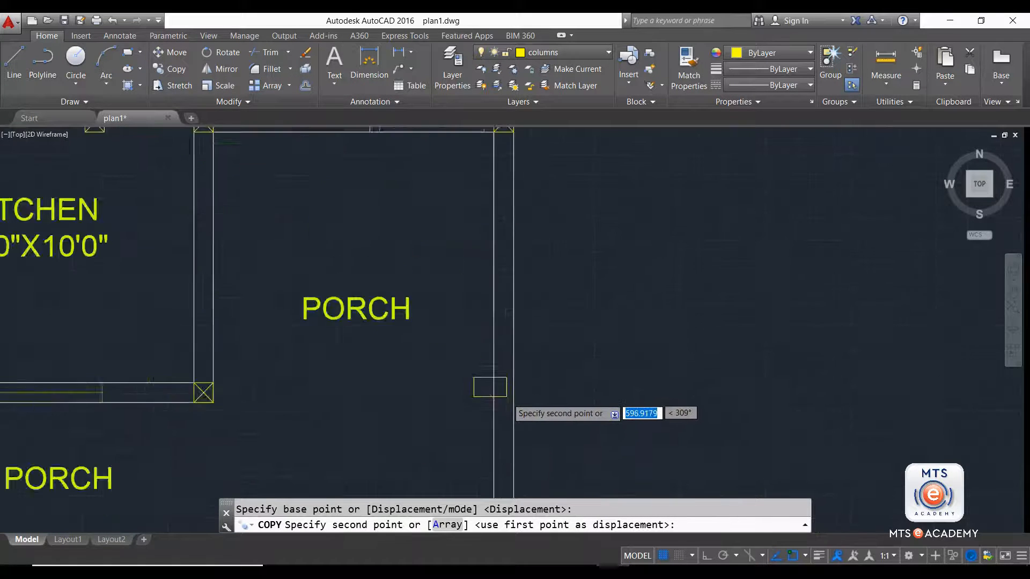
scroll(513, 398, "up", 2)
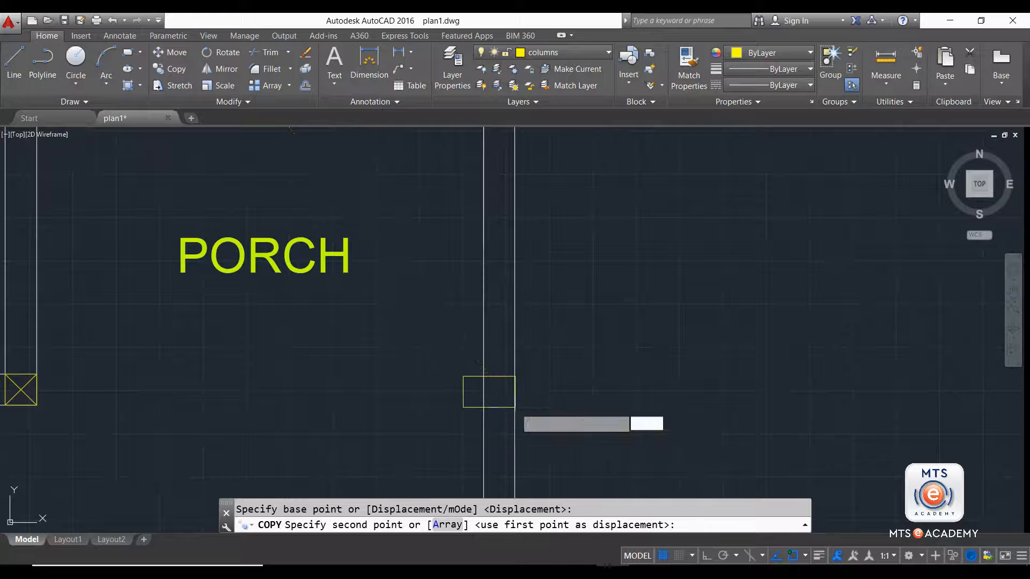
left_click(514, 407)
key("Escape")
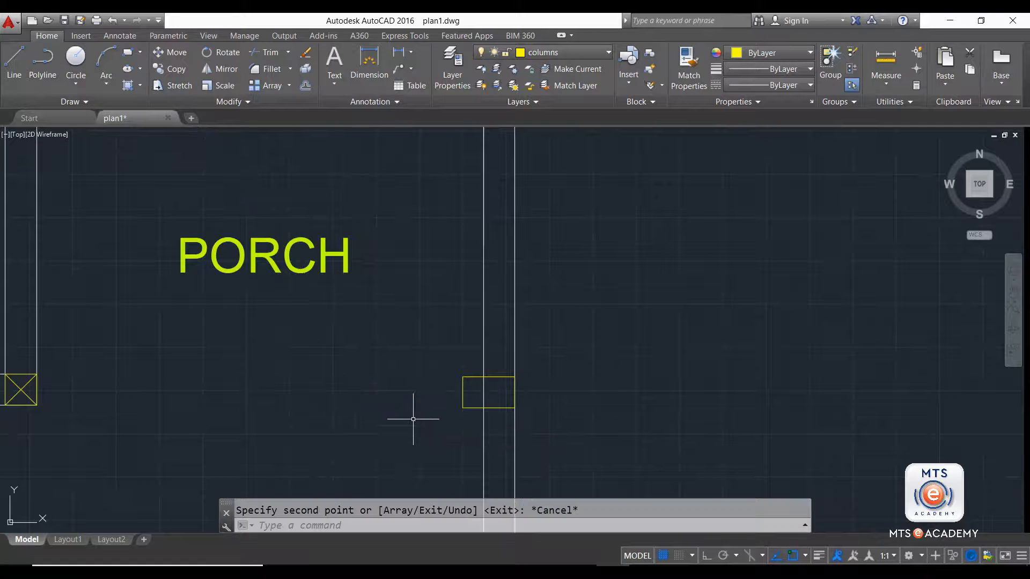
Step: Switch to STAAD.Pro and assign Beta 90 to the R2 column on the outer porch wall, level with the kitchen's front wall
scroll(472, 400, "down", 4)
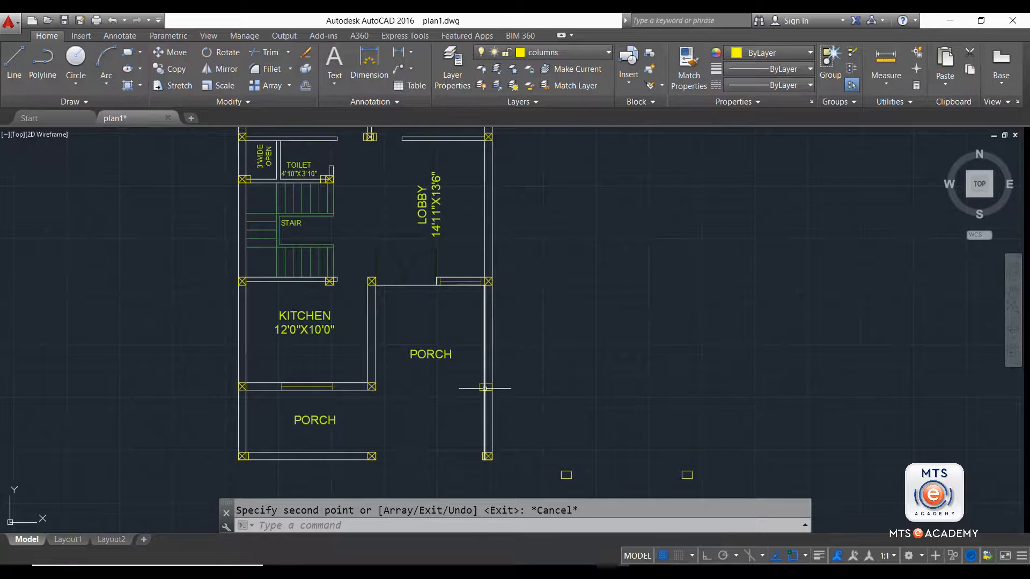
scroll(485, 388, "up", 5)
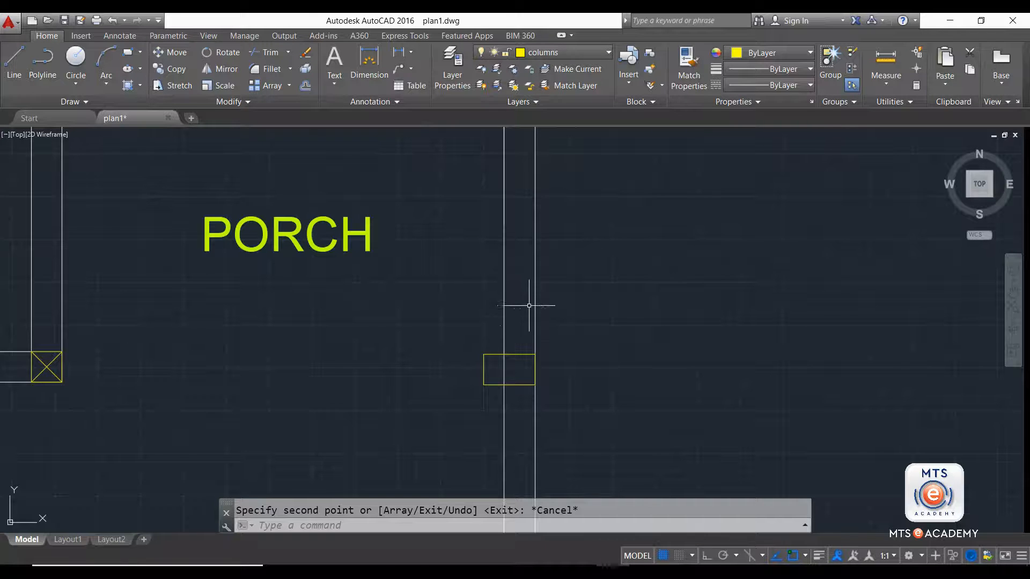
left_click(950, 20)
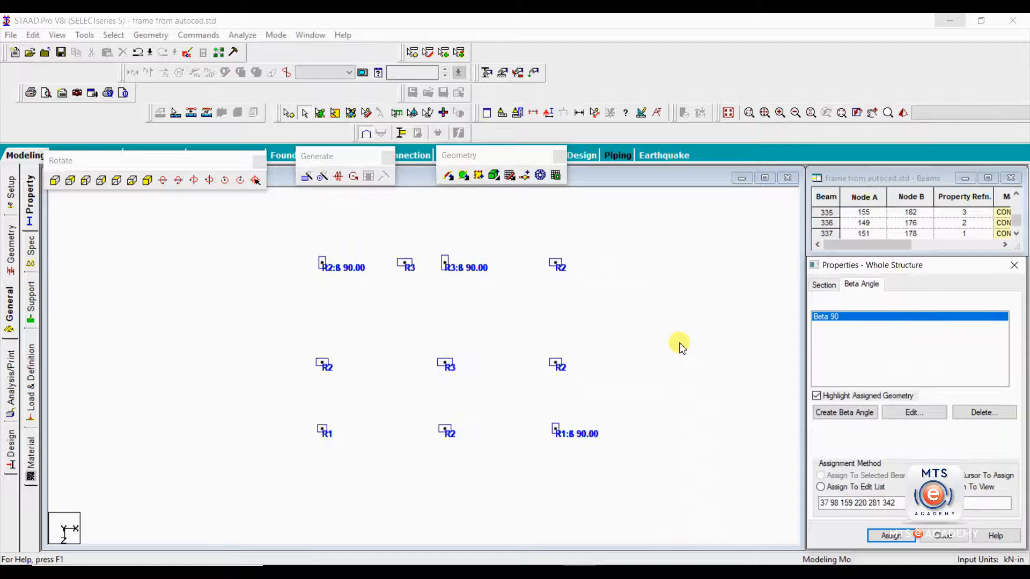
left_click(537, 349)
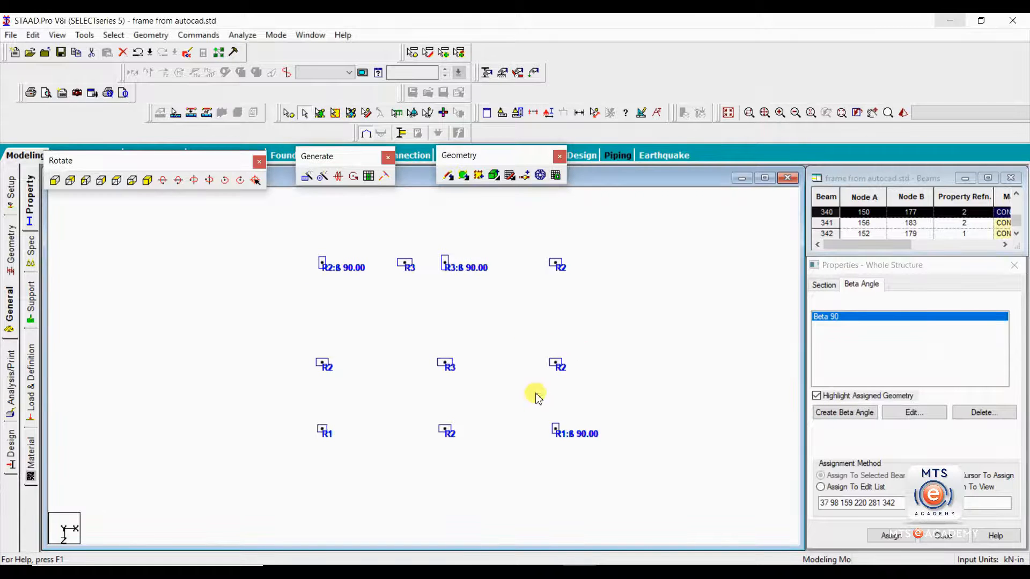
left_click(889, 537)
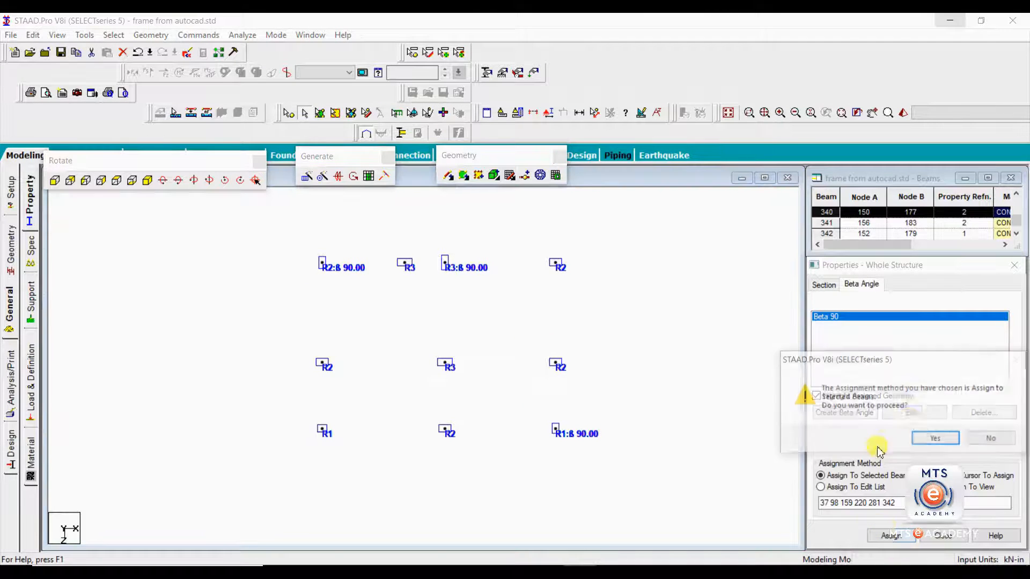
left_click(931, 438)
left_click_drag(644, 367, 492, 310)
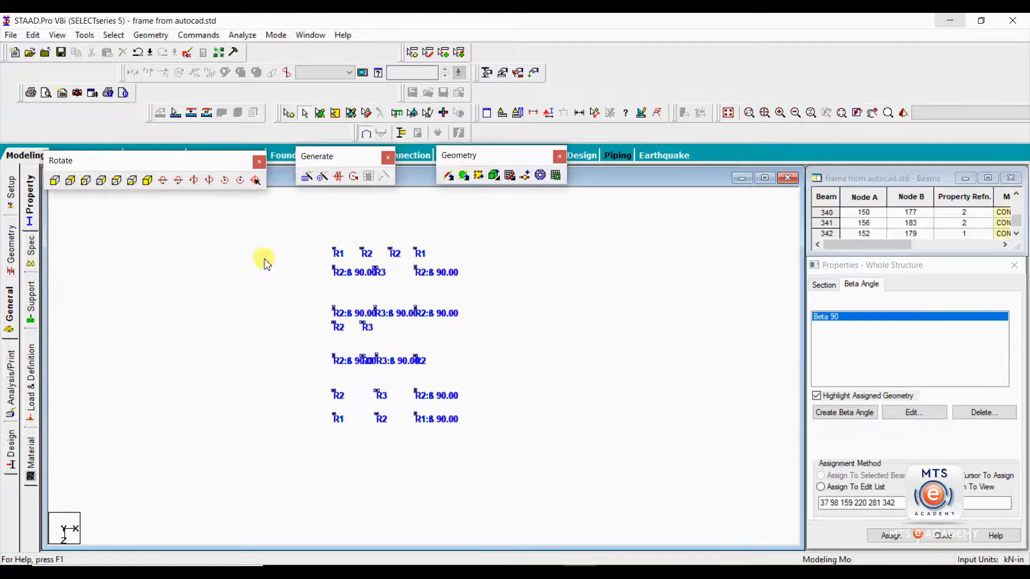
Step: Show the columns in isometric view and set 3D Sections to None in the structure diagrams
left_click(147, 181)
scroll(363, 281, "up", 5)
middle_click_drag(367, 285, 417, 350)
scroll(454, 312, "down", 2)
middle_click_drag(508, 304, 486, 267)
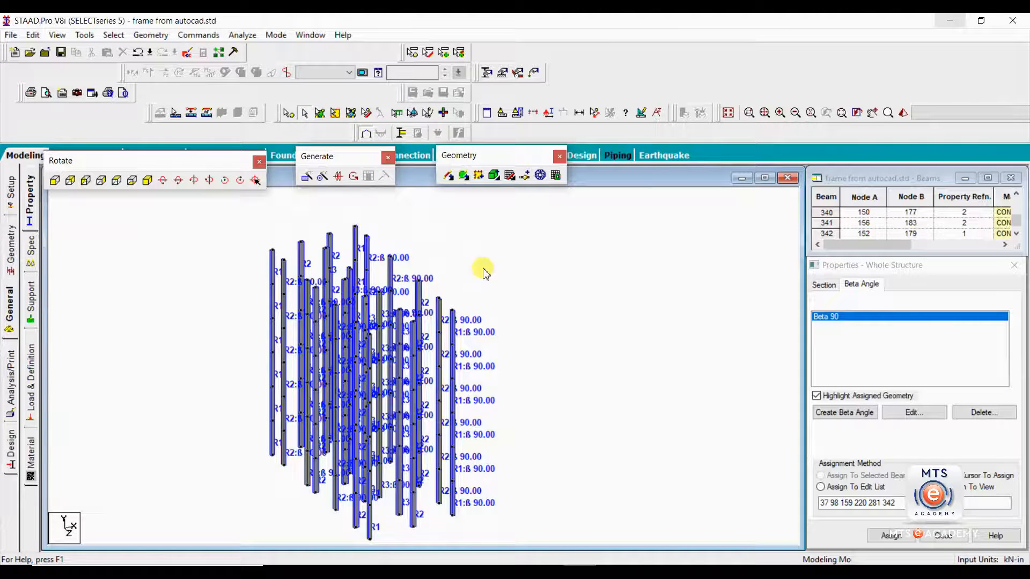
right_click(485, 272)
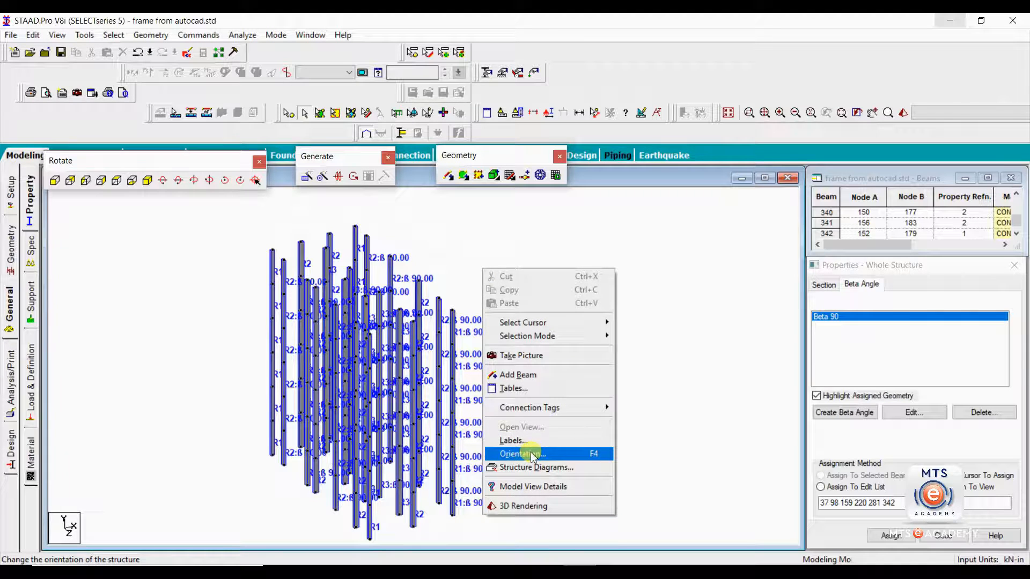
left_click(536, 467)
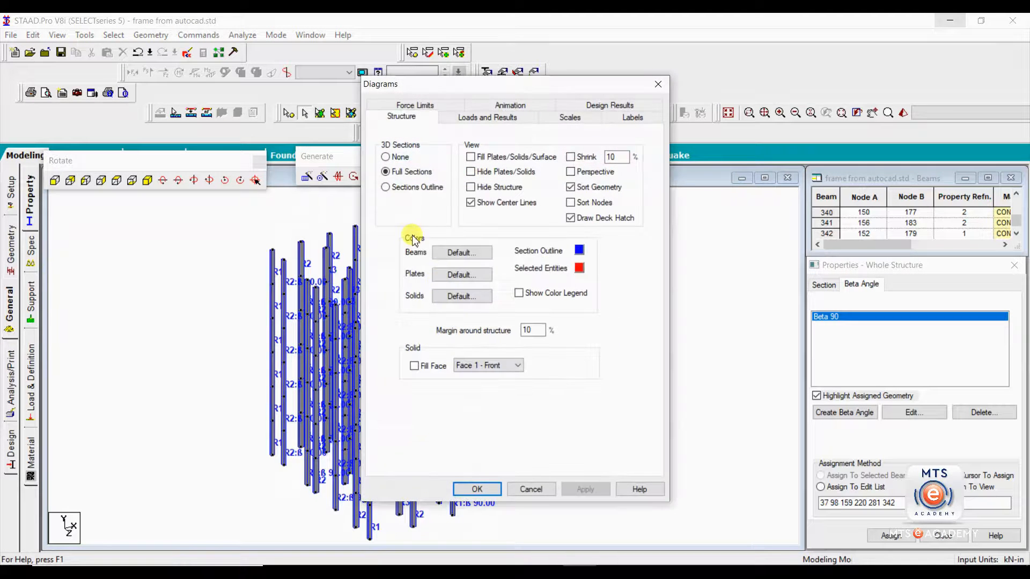
left_click(385, 157)
left_click(587, 489)
left_click(477, 489)
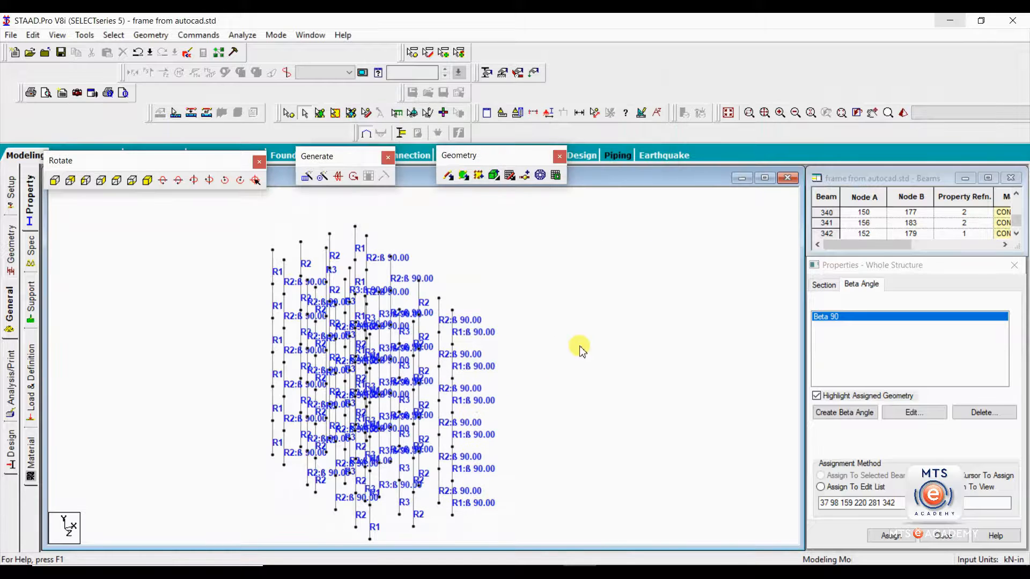
Step: Open a 3D rendering of the structure, examine the column orientations from another angle, and close the rendered view
middle_click_drag(552, 341, 612, 332)
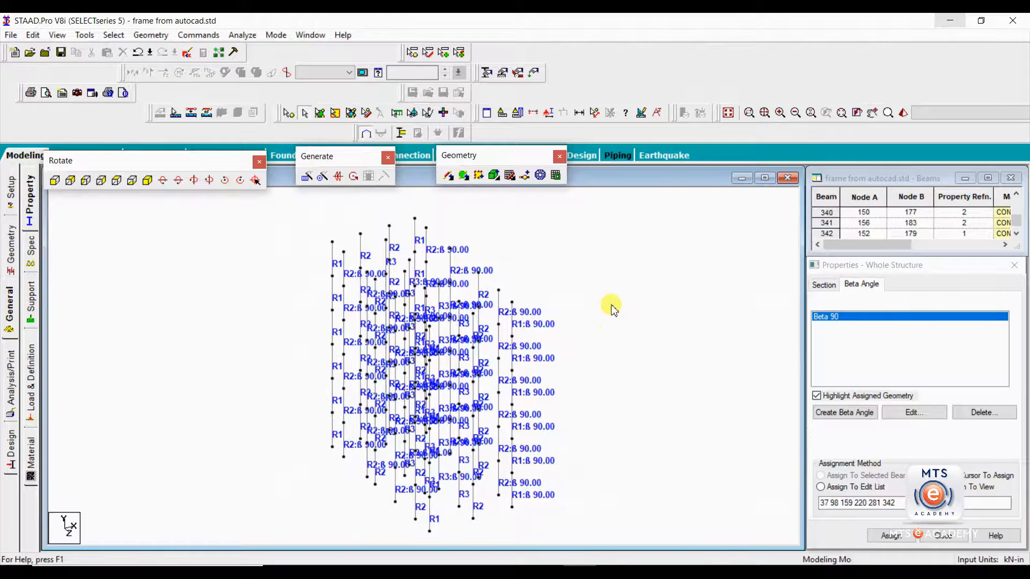
right_click(612, 306)
left_click(633, 542)
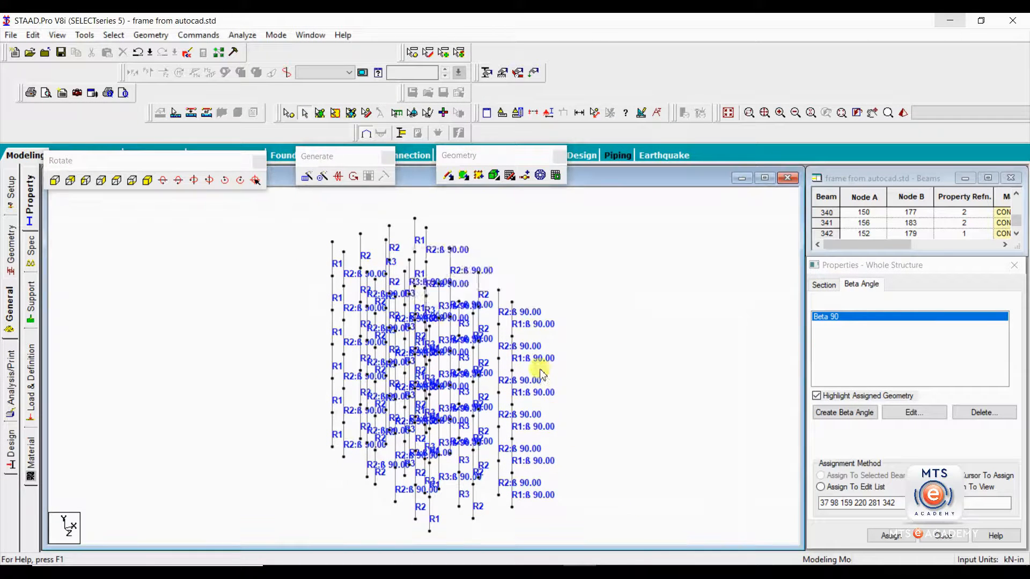
left_click_drag(535, 338, 570, 316)
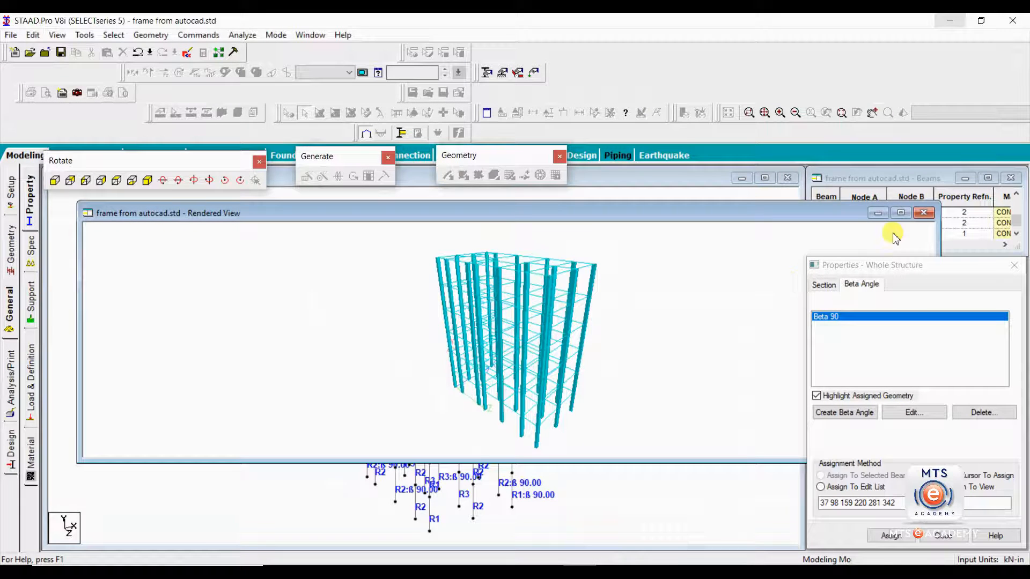
left_click(922, 213)
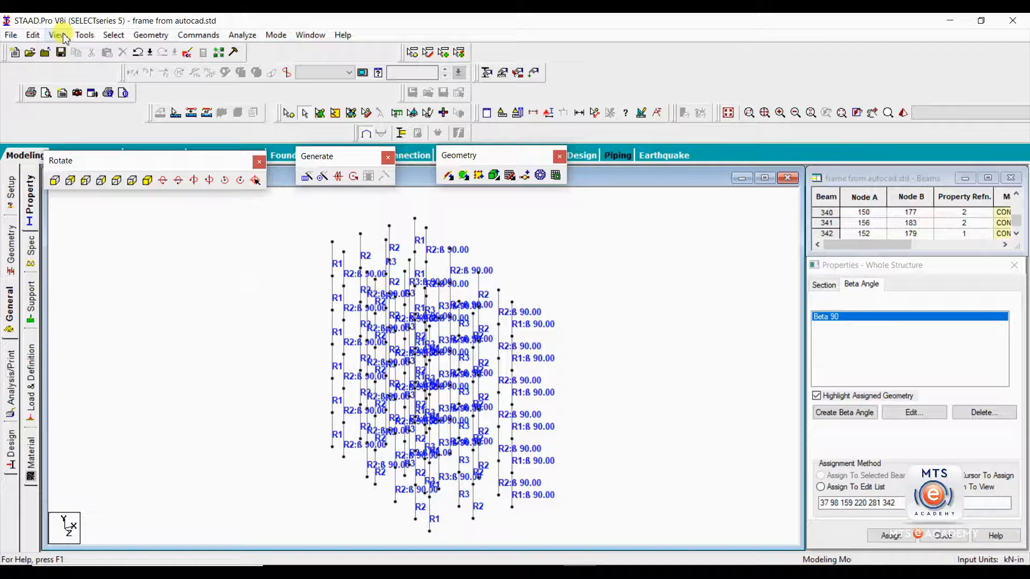
Step: Display the whole structure again so that the beams show together with the columns
left_click(57, 35)
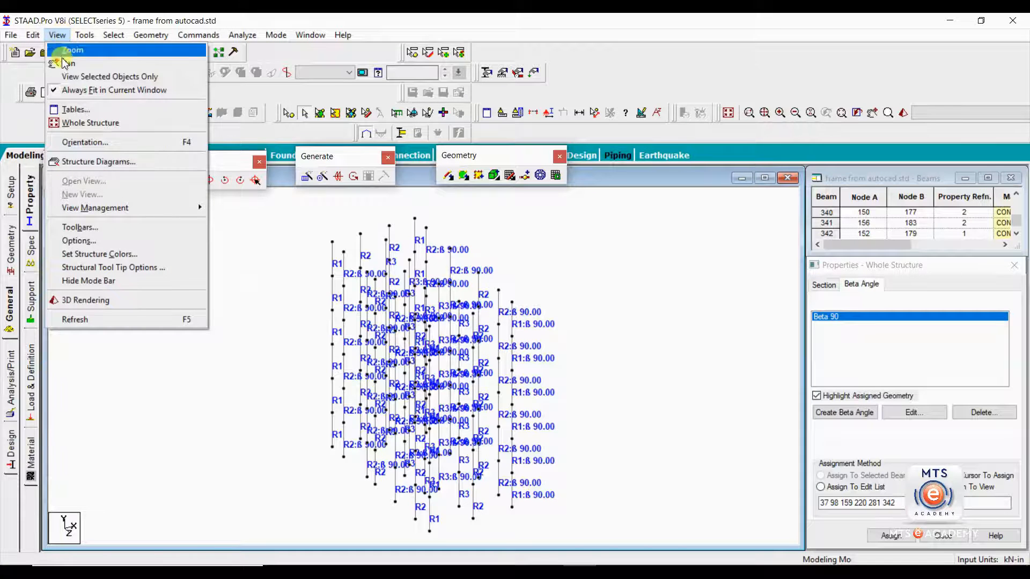
left_click(83, 123)
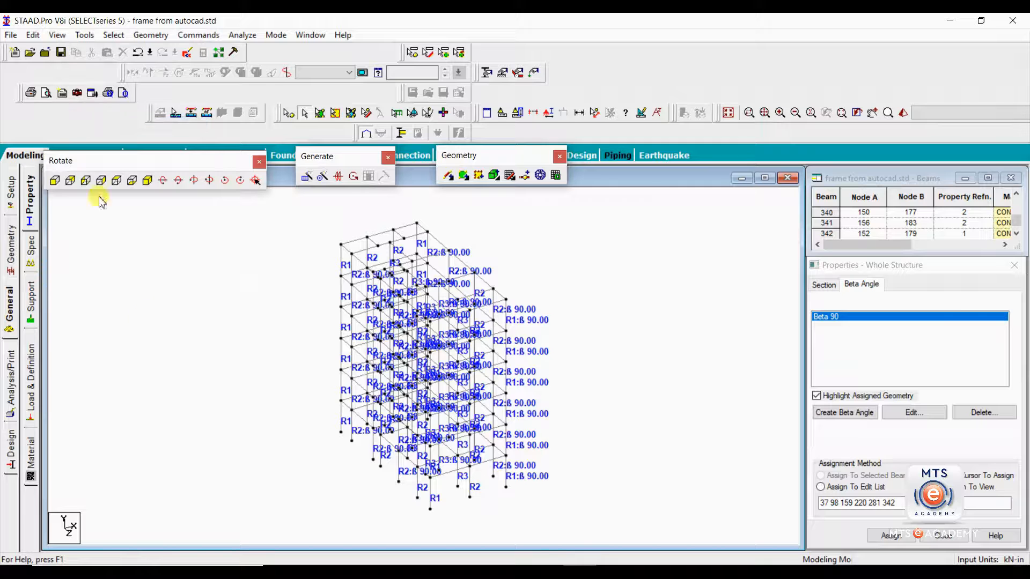
scroll(450, 249, "up", 2)
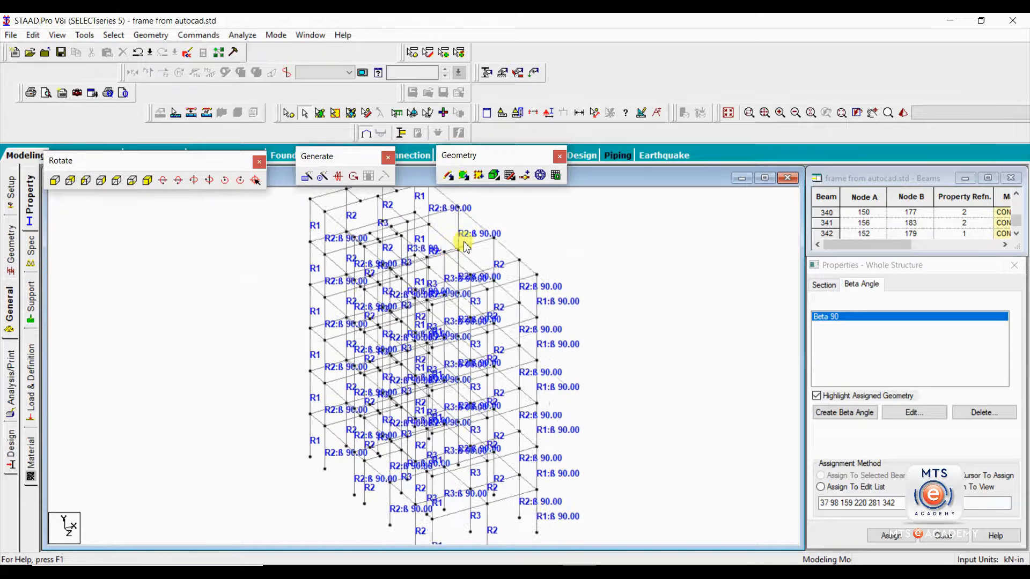
middle_click_drag(450, 248, 395, 358)
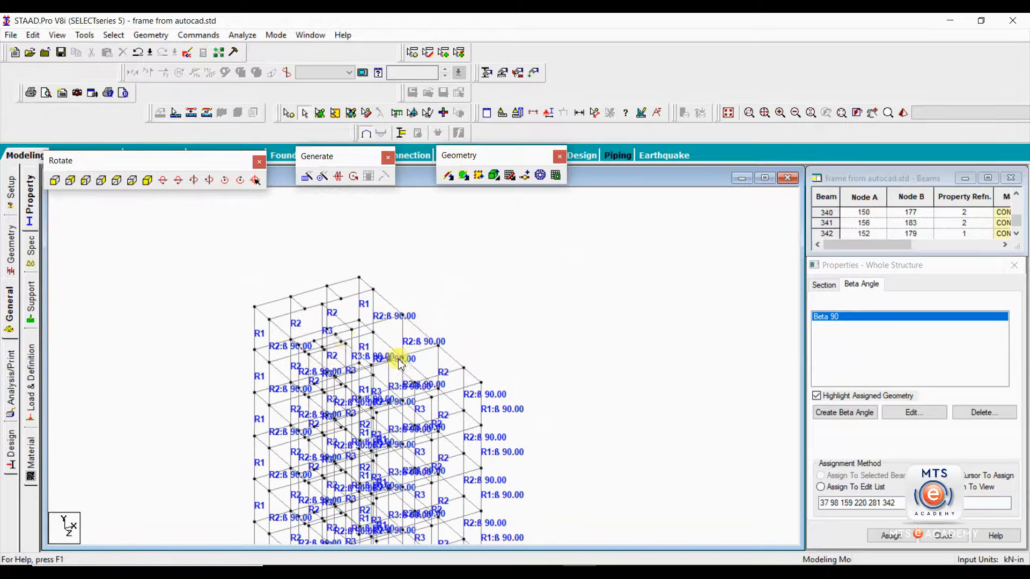
Step: Examine the beam layout of the frame, especially the roof-level beams along the rear edge
left_click(314, 290)
left_click(340, 283)
left_click(455, 273)
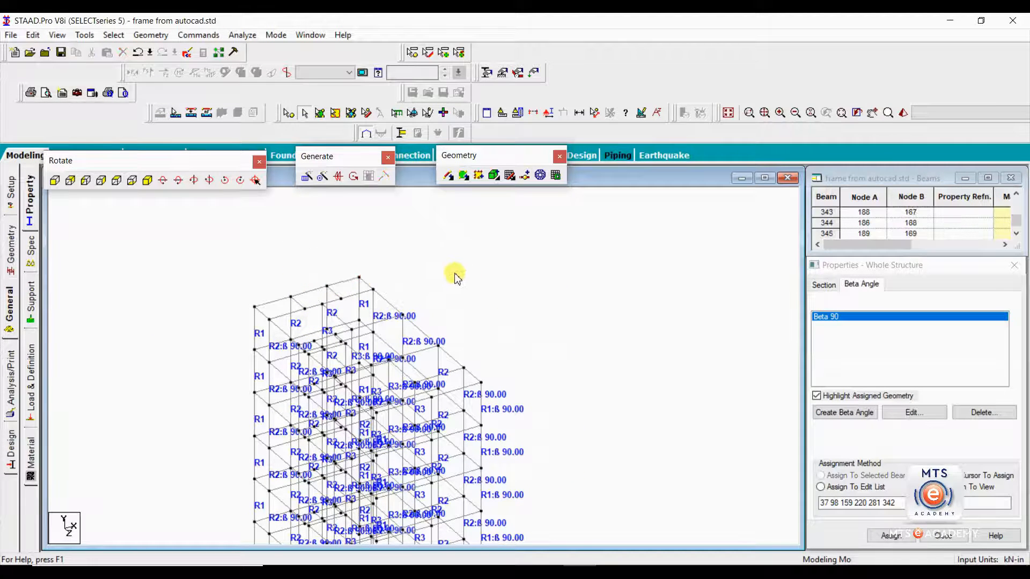
scroll(455, 275, "down", 1)
middle_click_drag(458, 305, 478, 207)
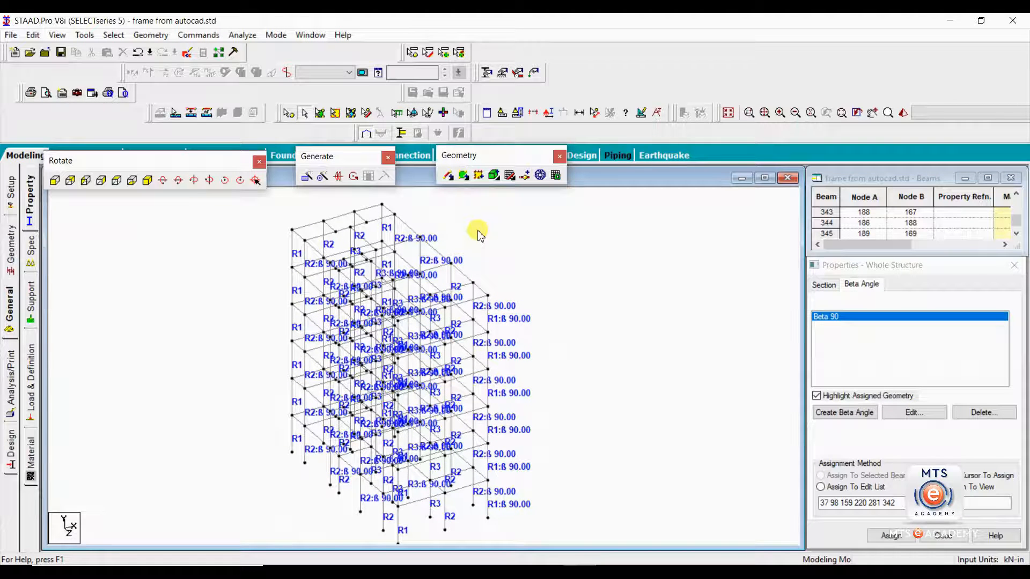
scroll(427, 242, "up", 3)
scroll(378, 279, "up", 2)
middle_click_drag(264, 274, 301, 368)
scroll(292, 306, "up", 1)
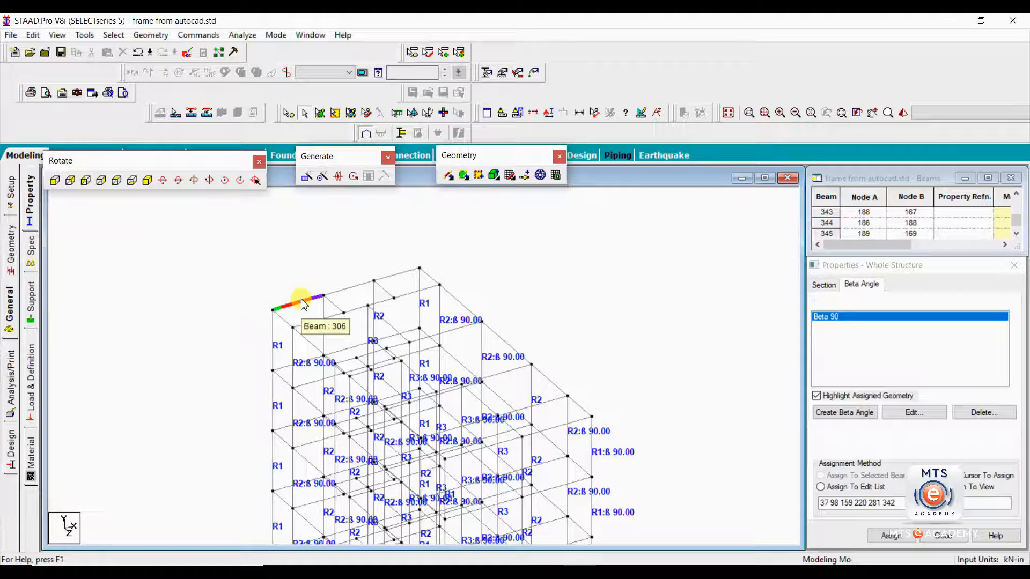
scroll(295, 312, "up", 1)
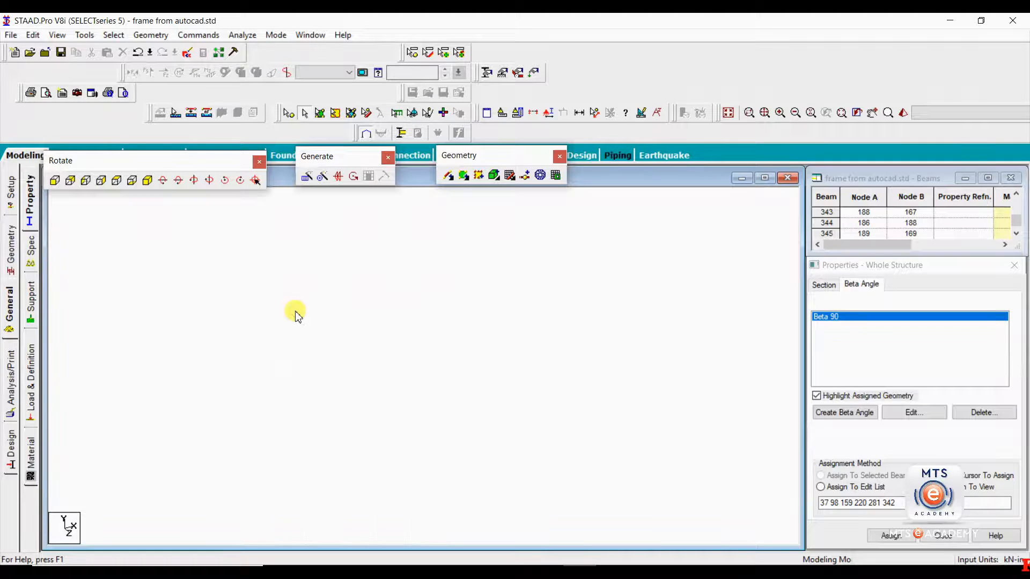
middle_click_drag(286, 290, 298, 303)
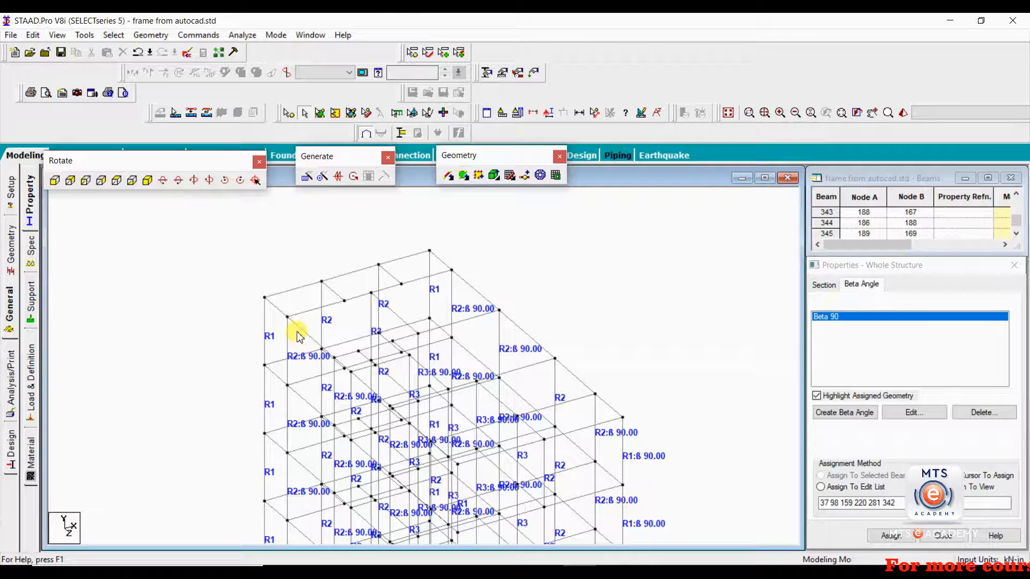
scroll(501, 295, "down", 3)
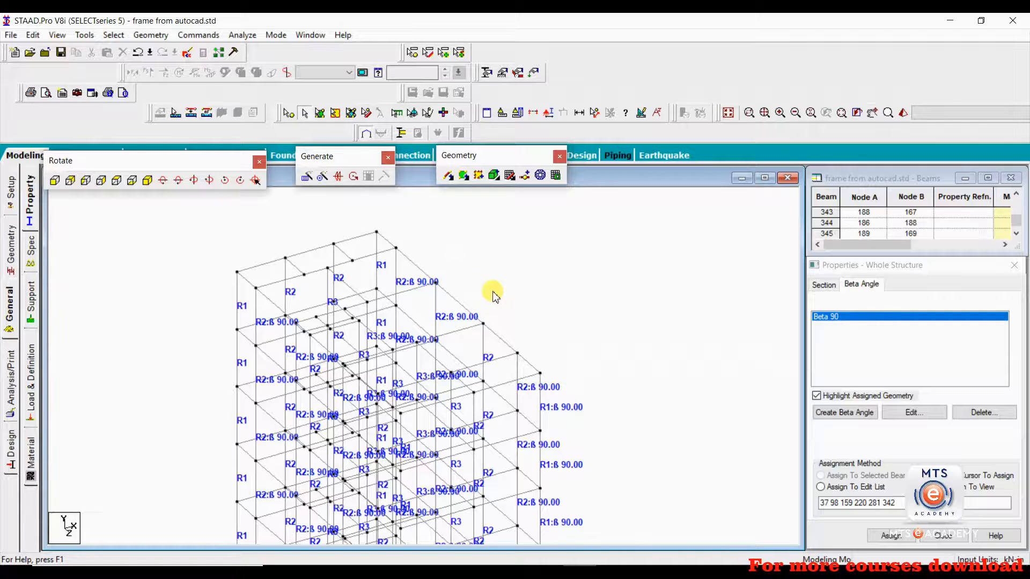
scroll(496, 295, "down", 2)
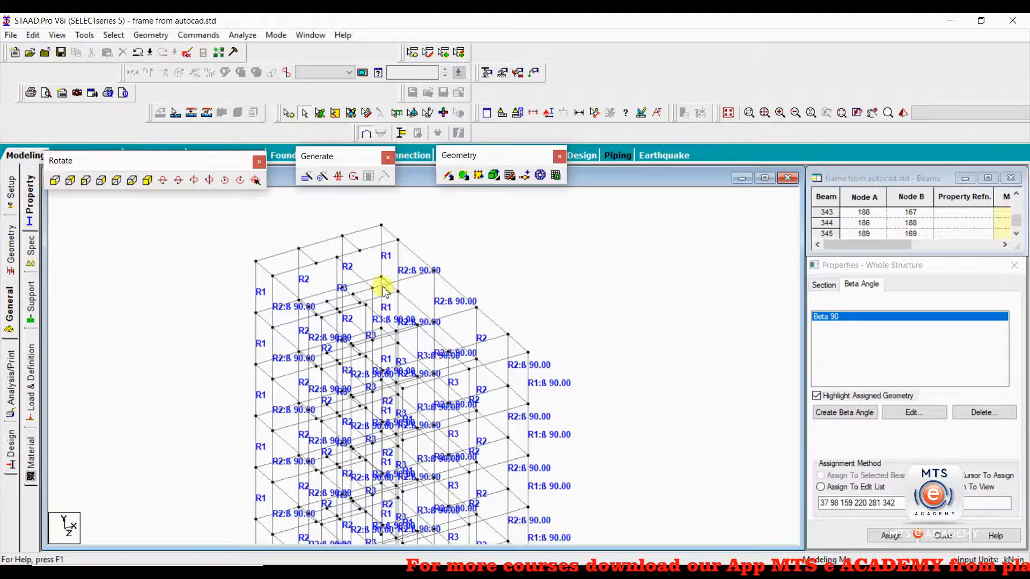
Step: Compare the directions of the rear corner roof beam and the adjoining short cross beam by selecting them in turn, and clear the selection
left_click(276, 256)
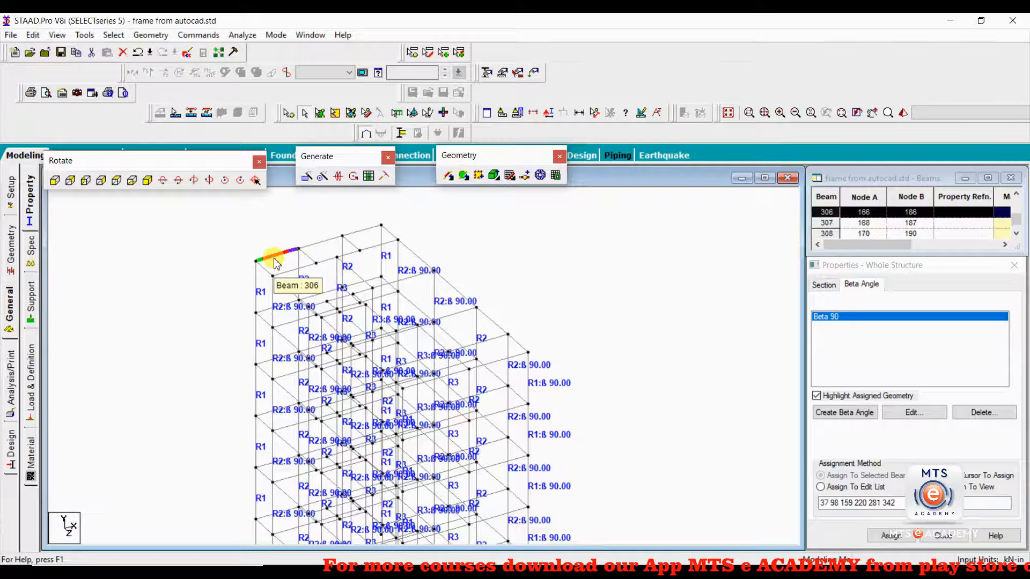
left_click(305, 255)
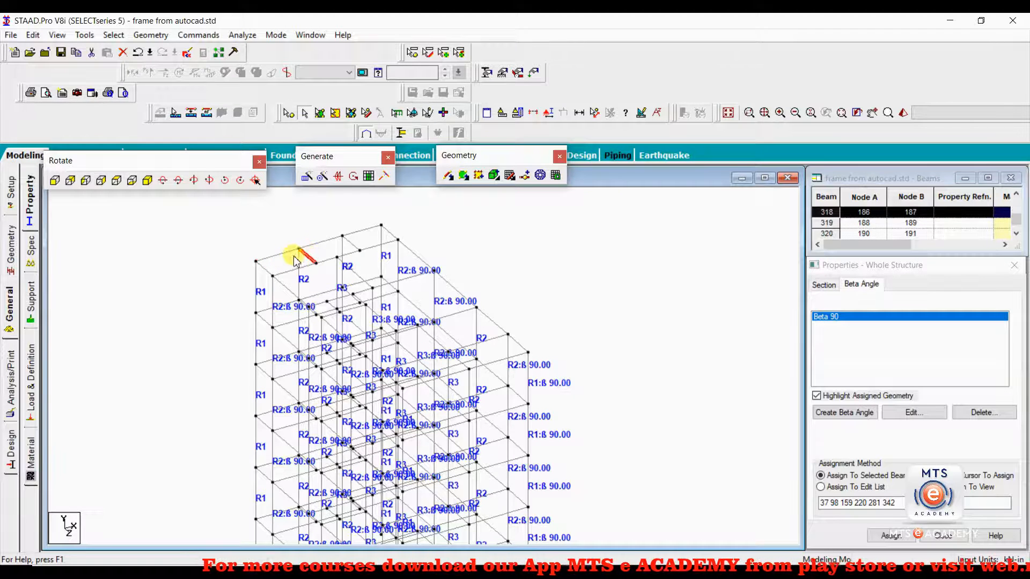
left_click(274, 253)
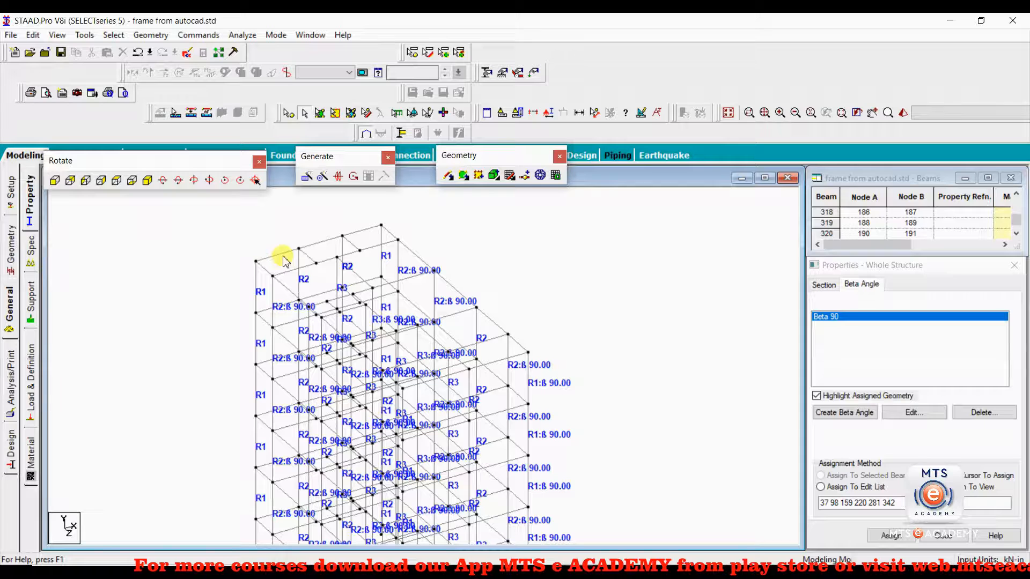
left_click(281, 254)
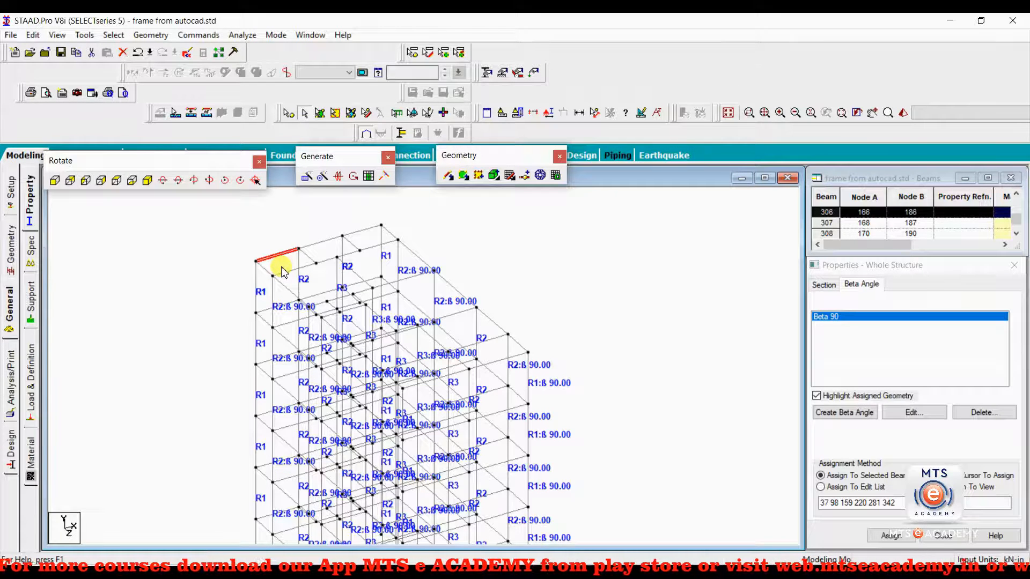
left_click(306, 256)
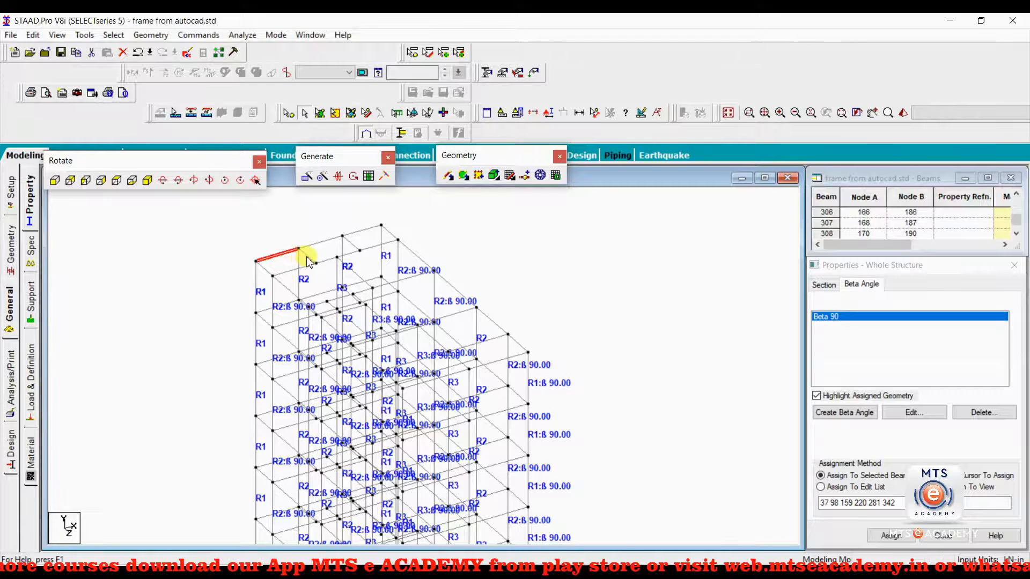
left_click(273, 256)
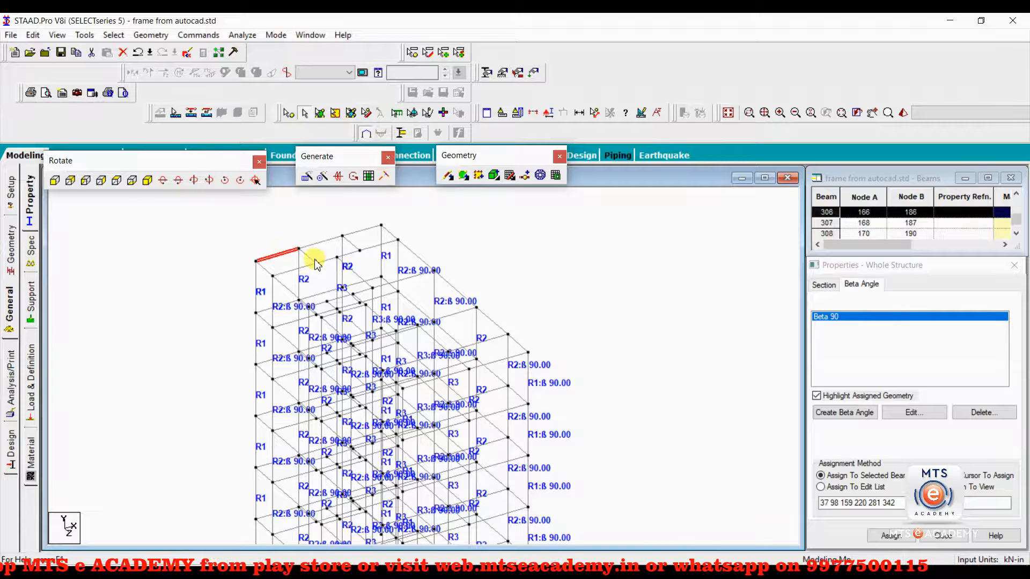
left_click(303, 257)
left_click(258, 241)
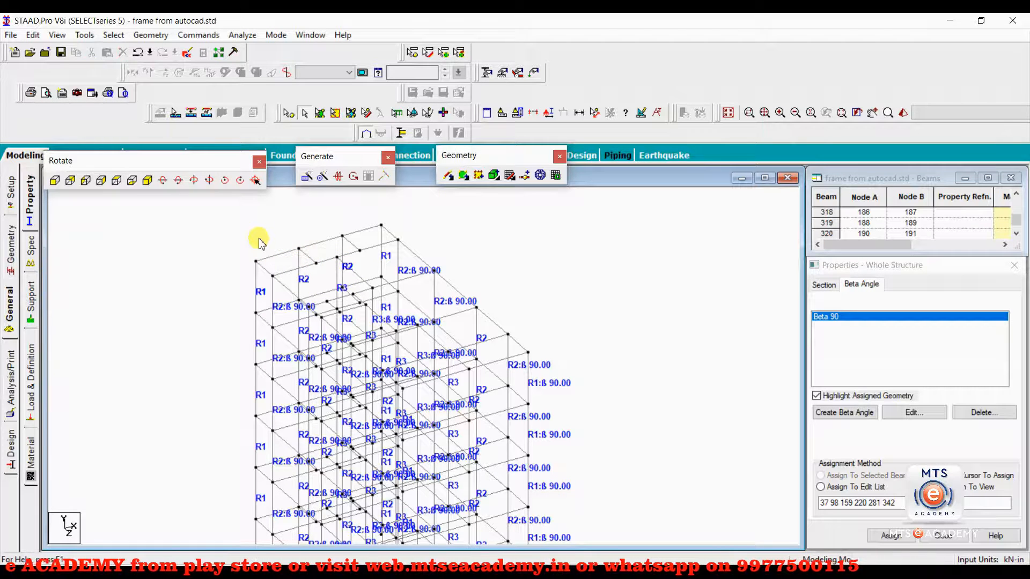
Step: Inspect the short roof cross beam and its neighbouring members near the rear edge, and clear the selection
scroll(301, 266, "up", 1)
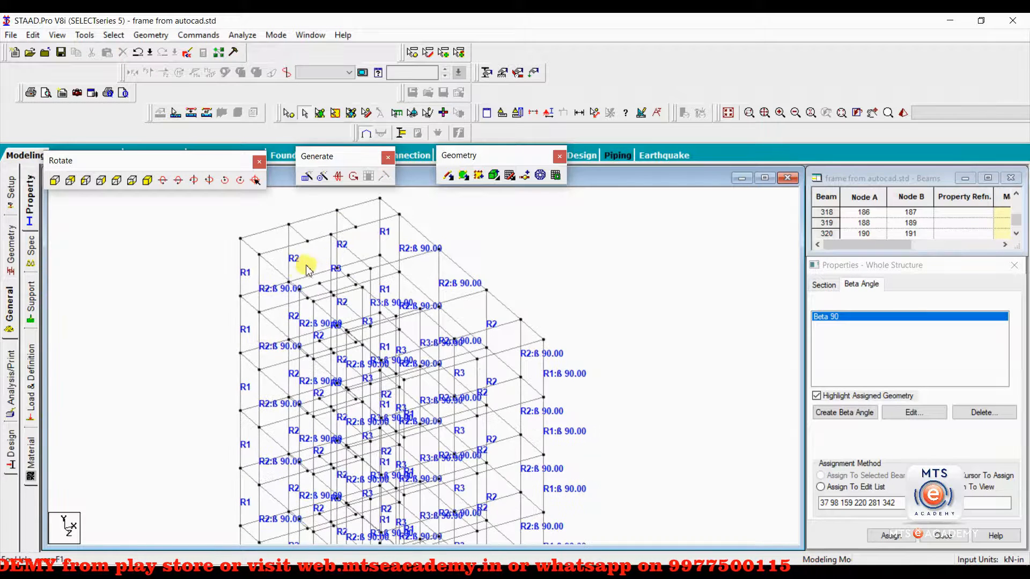
scroll(306, 271, "up", 1)
left_click(308, 272)
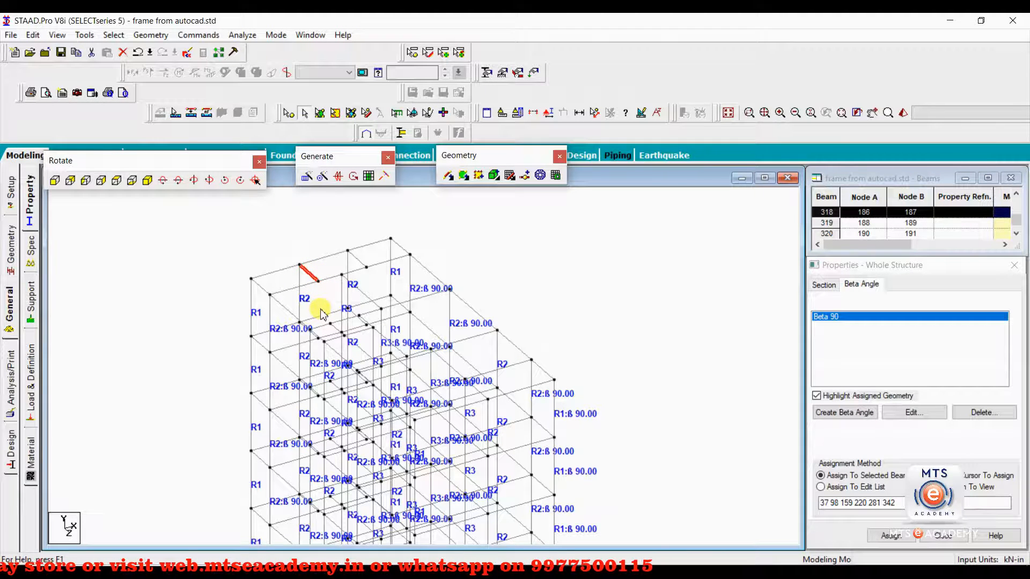
left_click(313, 283)
left_click(325, 279)
left_click(343, 289)
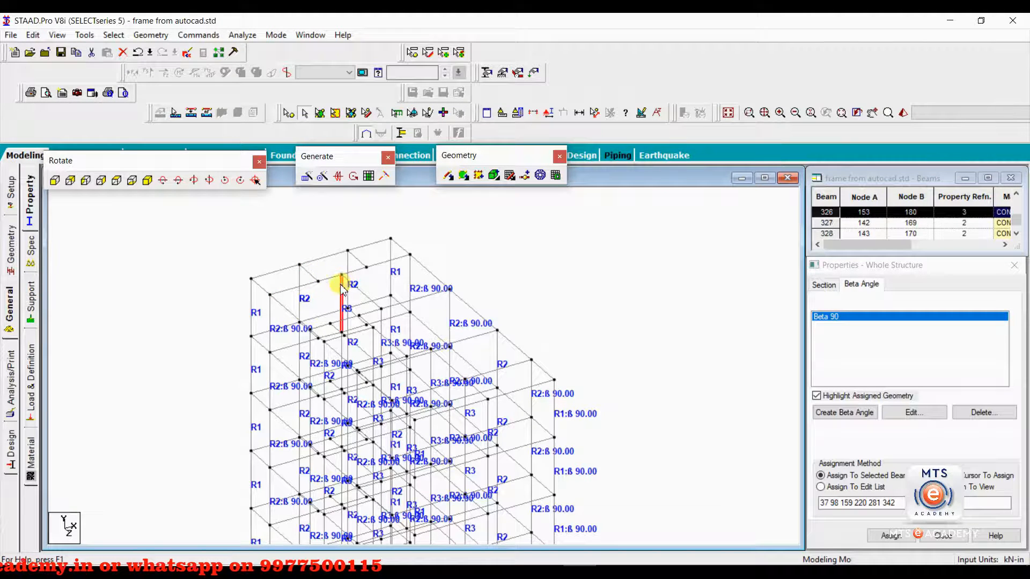
left_click(318, 300)
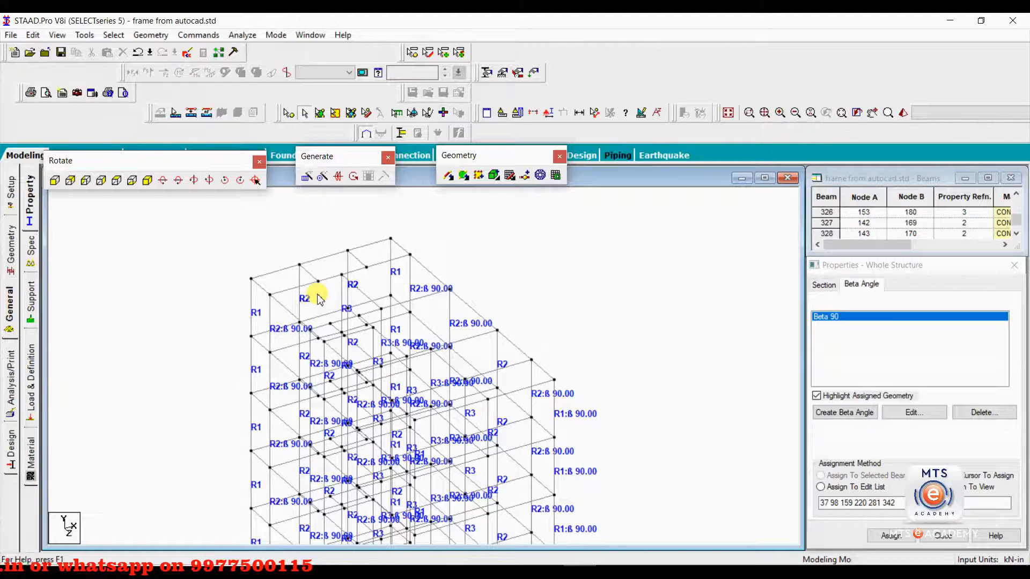
left_click(322, 270)
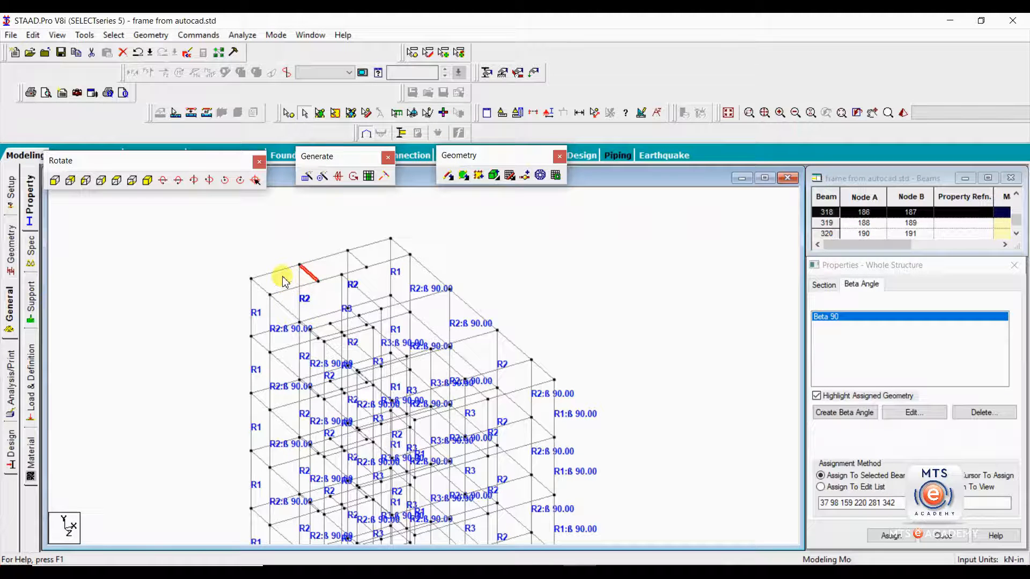
left_click(282, 259)
Step: Decline the auto save and select all beams parallel to the X axis
scroll(343, 257, "down", 3)
middle_click_drag(489, 308, 489, 267)
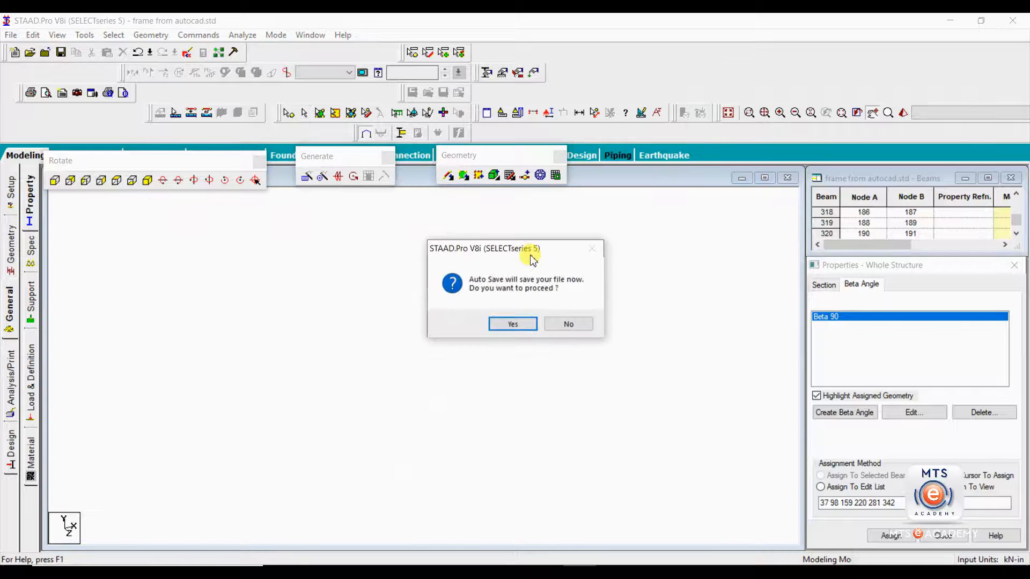
left_click(566, 324)
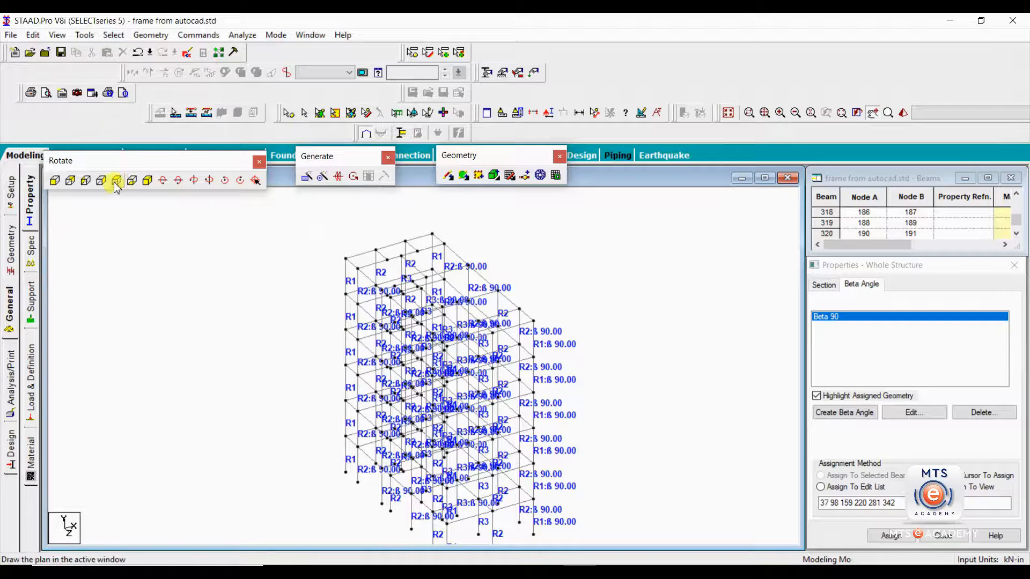
left_click(114, 35)
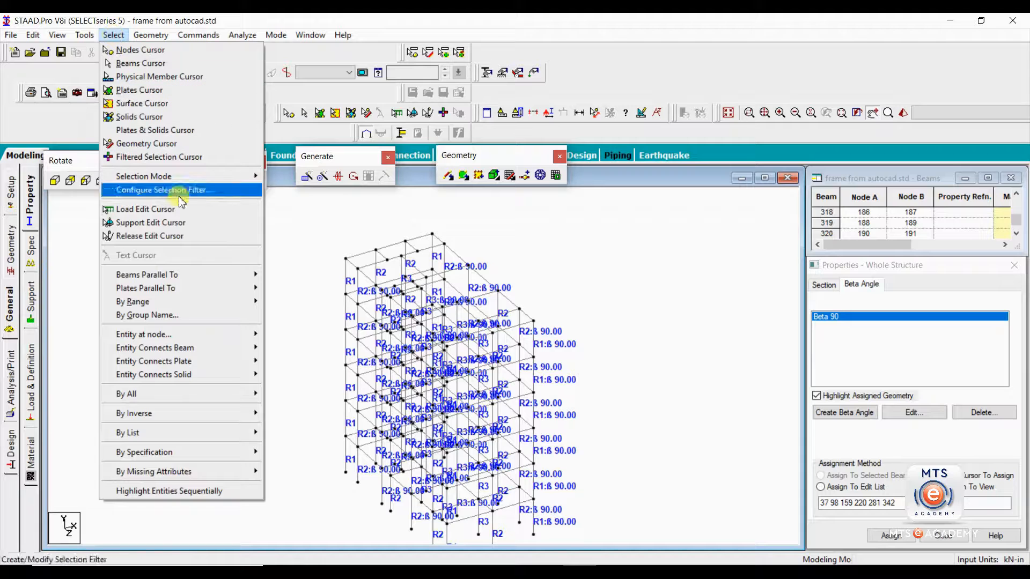
mouse_move(184, 274)
left_click(280, 272)
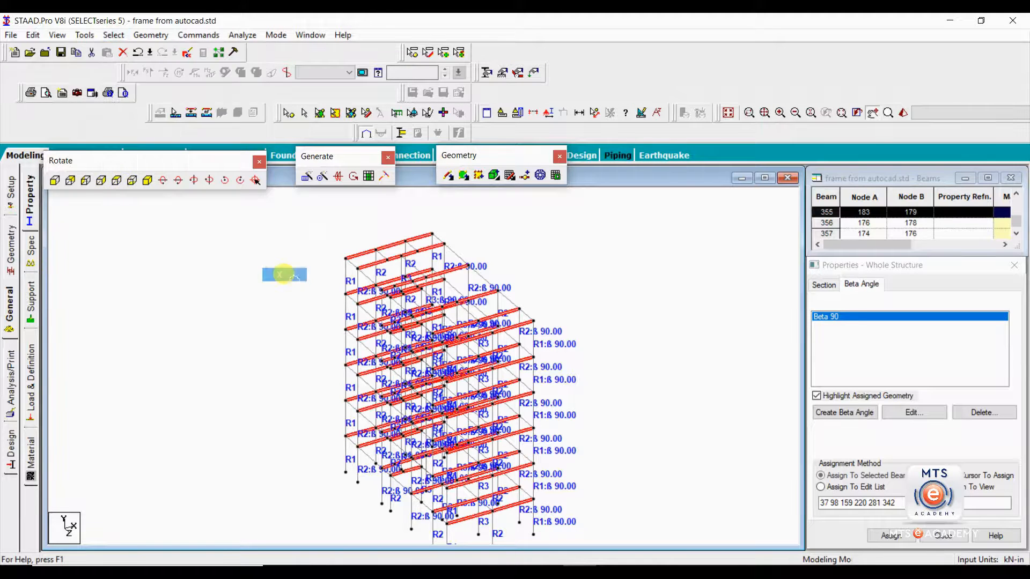
Step: Add the beams parallel to the Z axis to the selection and display only the selected beams
left_click(114, 35)
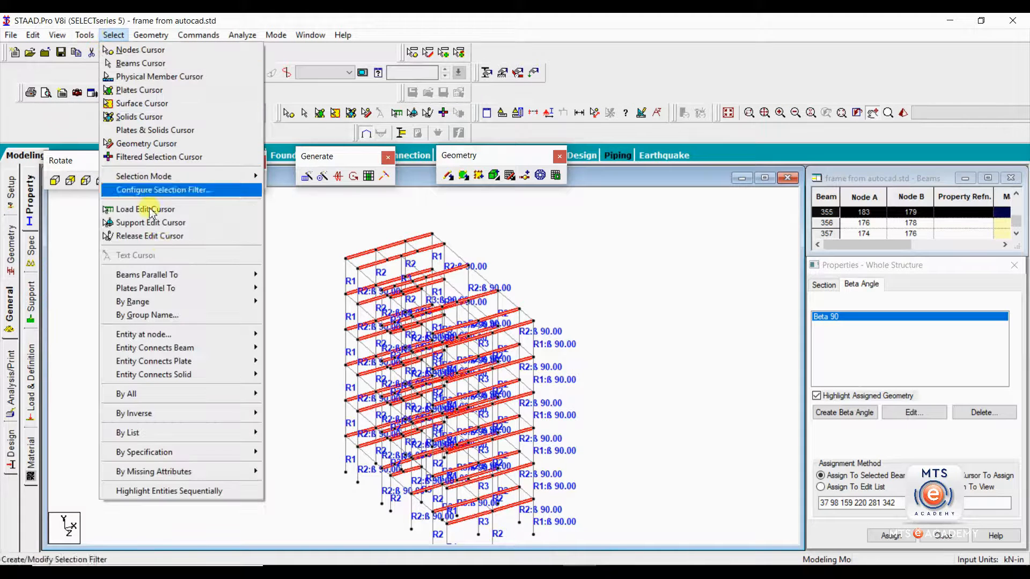
mouse_move(174, 283)
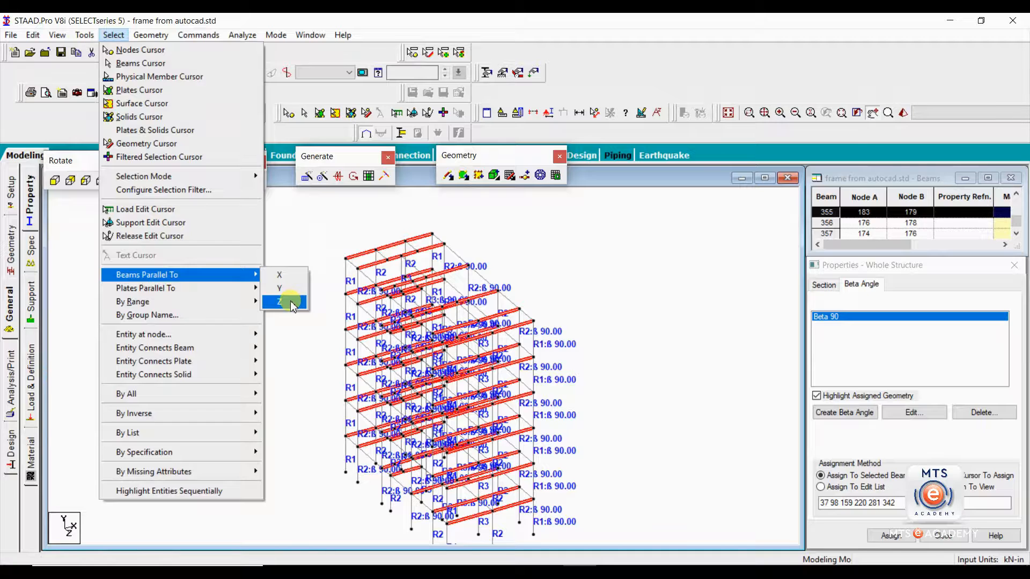
left_click(279, 291)
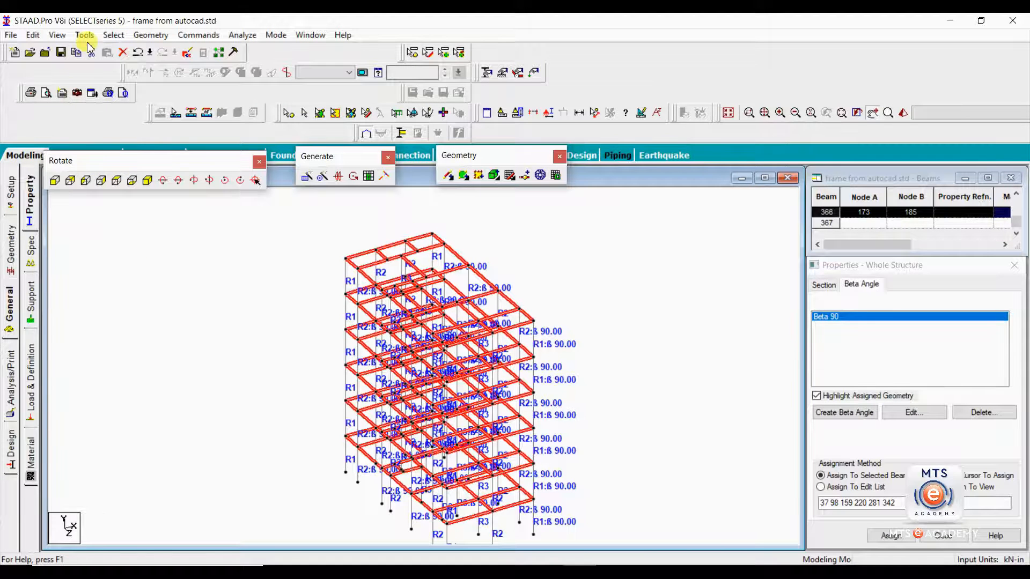
left_click(56, 34)
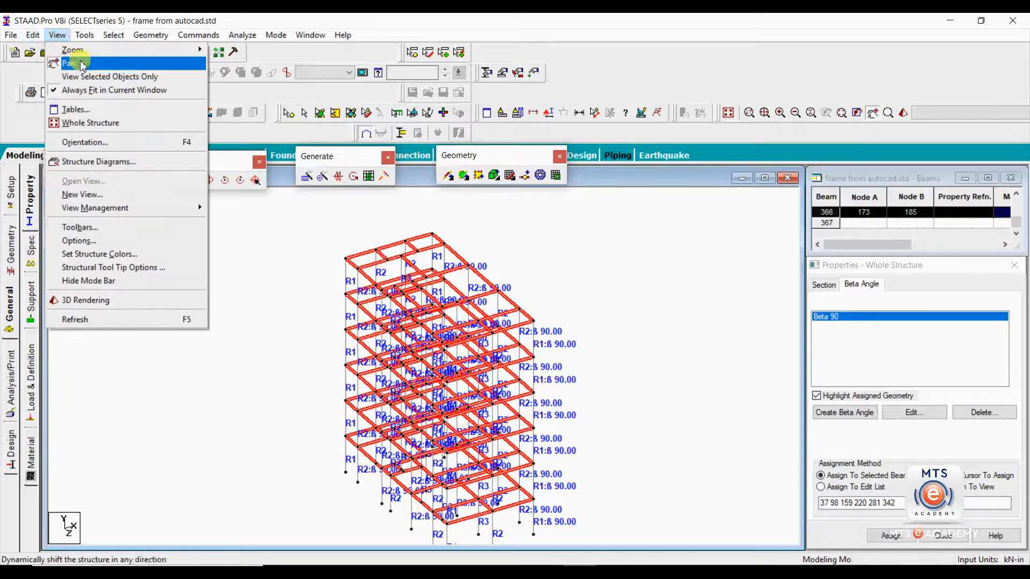
left_click(85, 78)
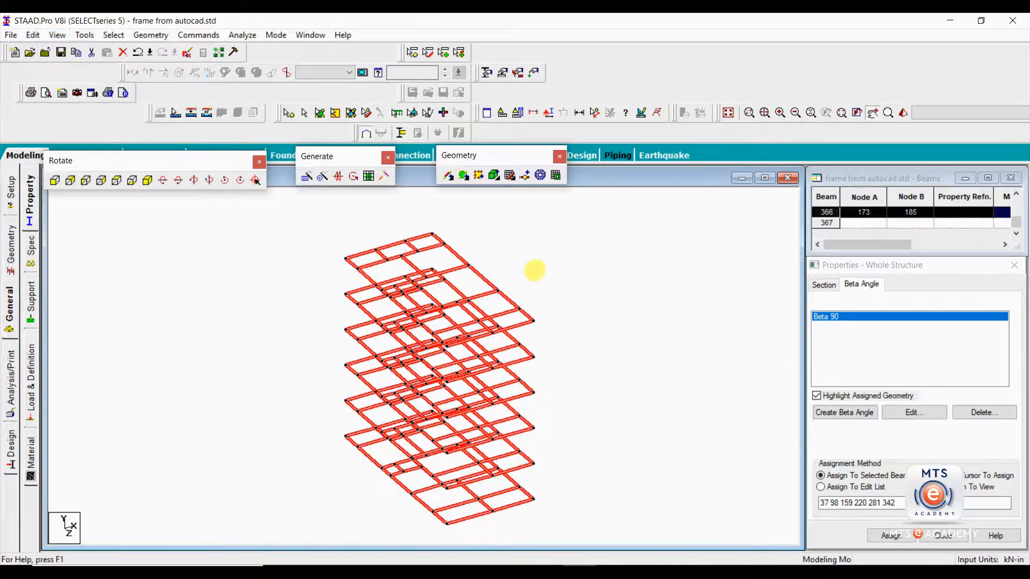
Step: Show the isolated floor beams in plan view and clear the selection
left_click(117, 180)
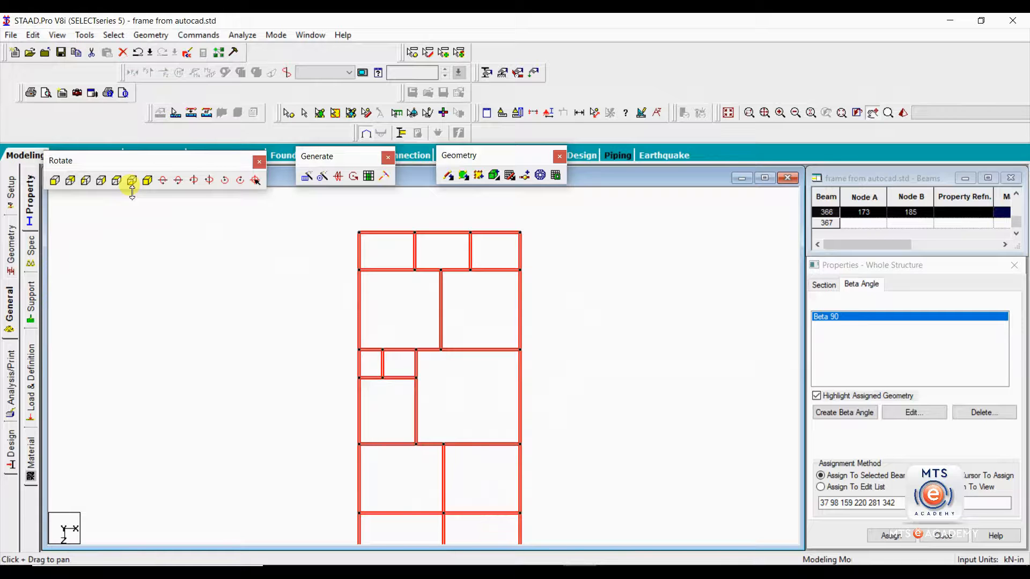
scroll(580, 332, "down", 1)
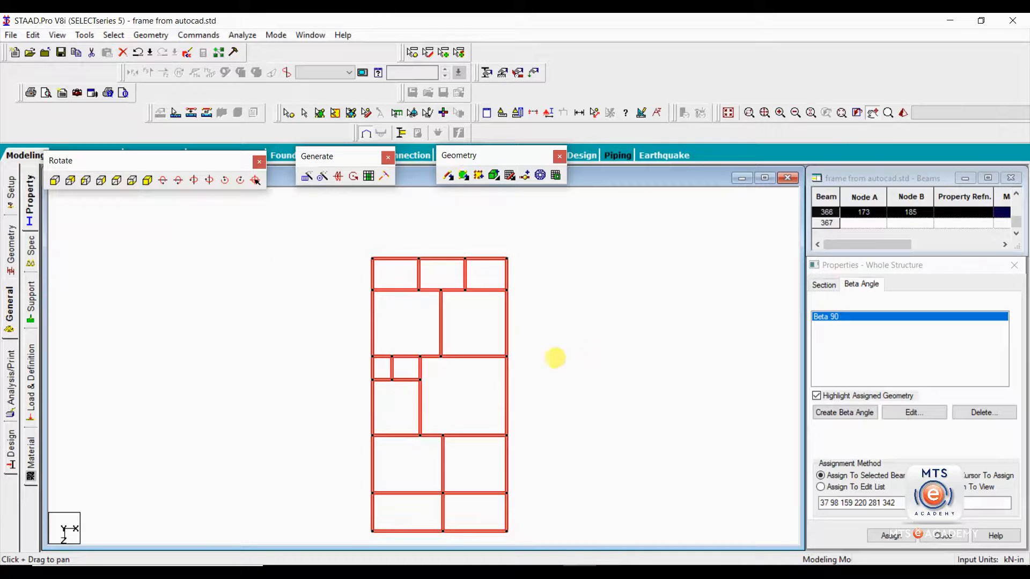
left_click(571, 307)
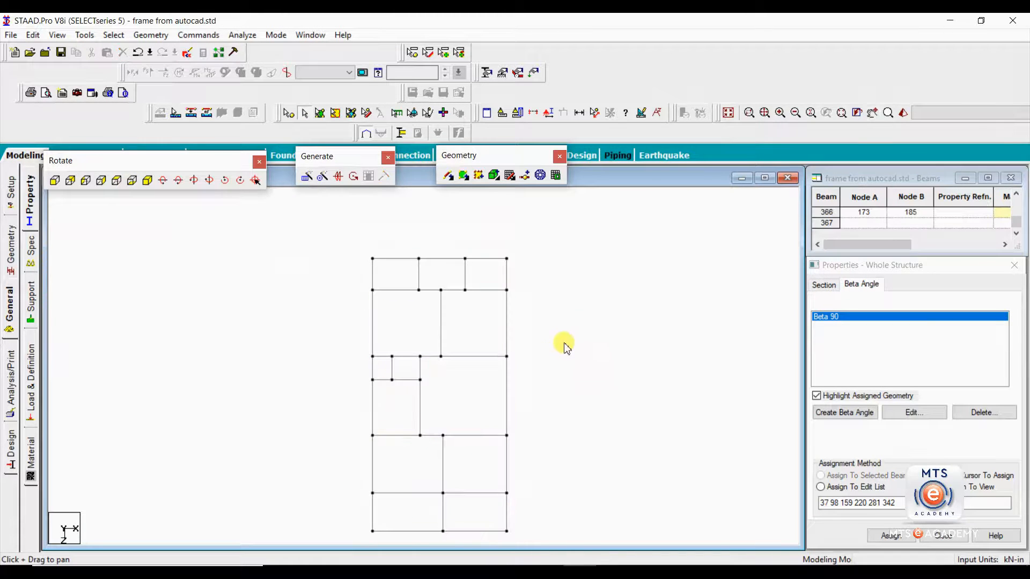
left_click_drag(529, 365, 507, 325)
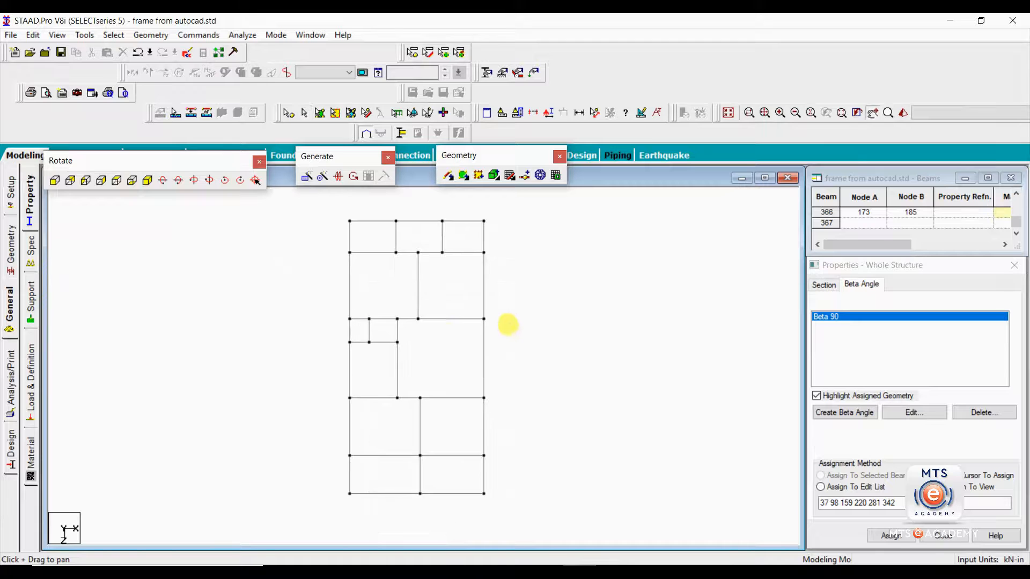
Step: Return to the isometric view and turn on the Beam Orientation labels for the displayed beams
left_click(146, 180)
scroll(367, 228, "up", 2)
middle_click_drag(364, 227, 375, 294)
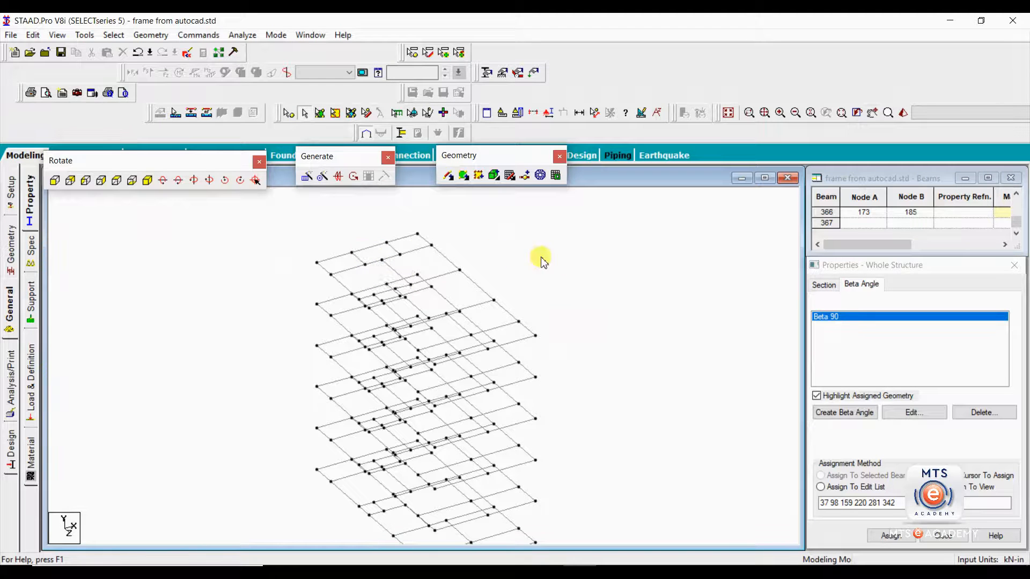
right_click(525, 266)
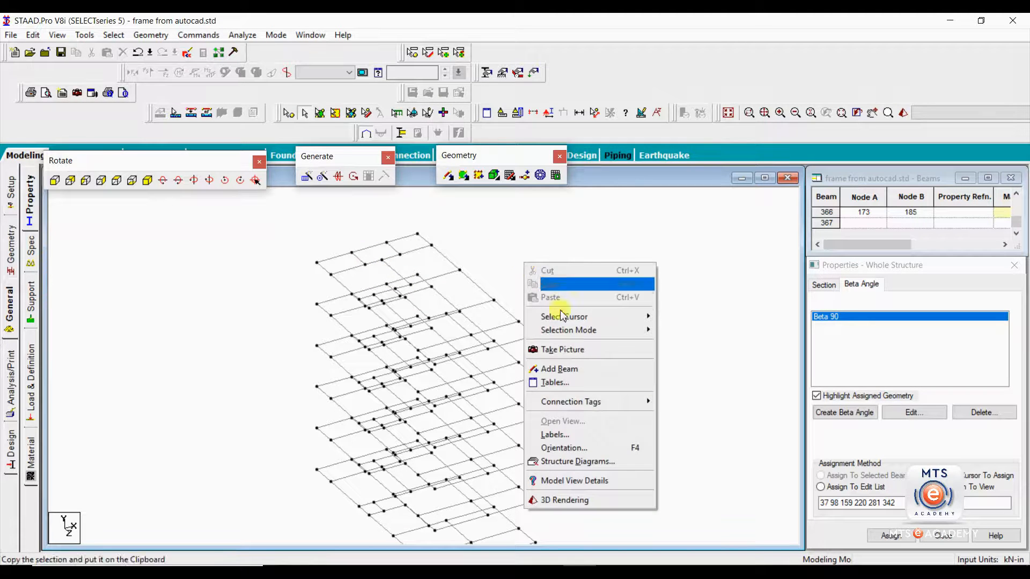
left_click(586, 432)
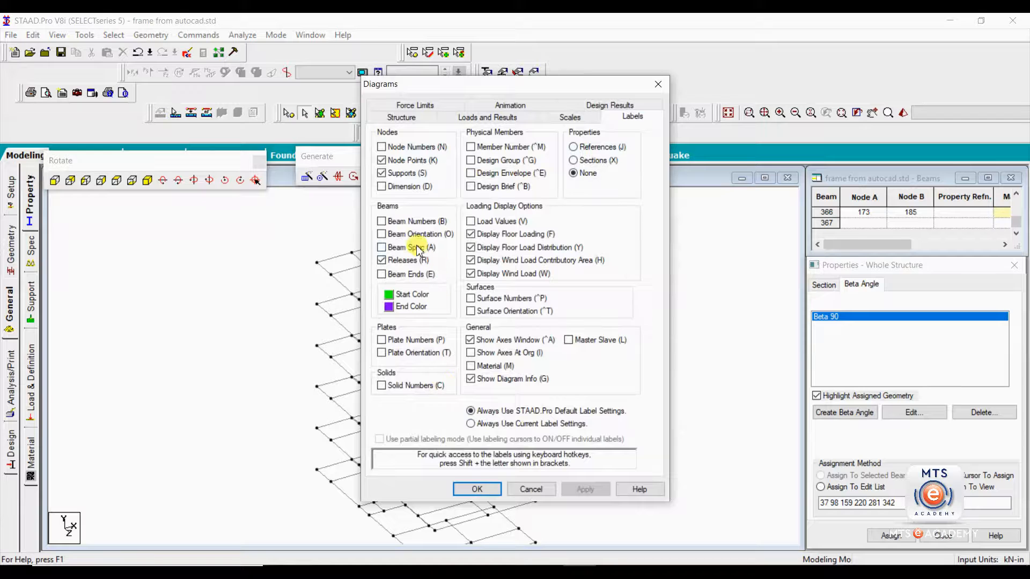
left_click(382, 234)
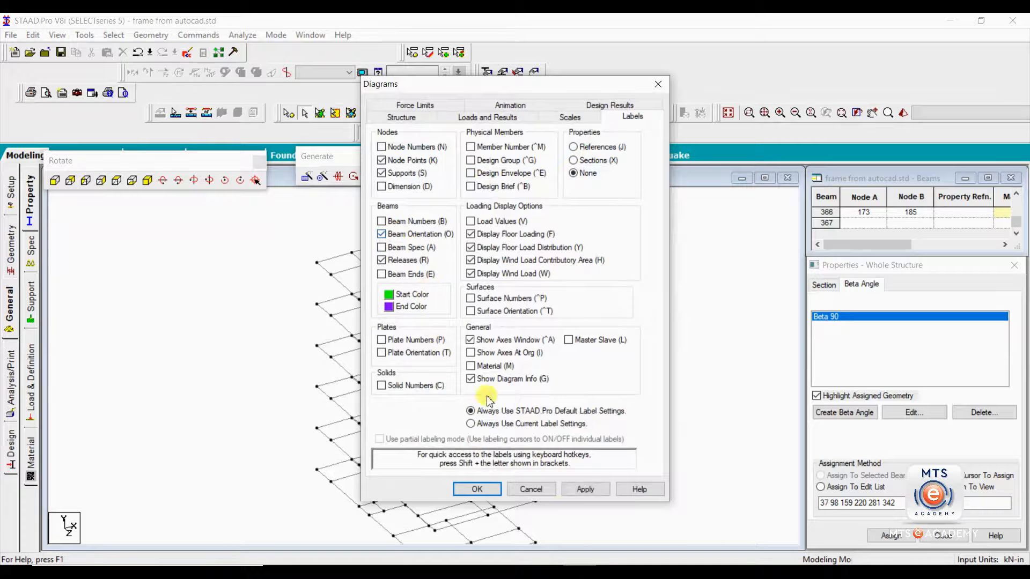
left_click(589, 488)
left_click(487, 488)
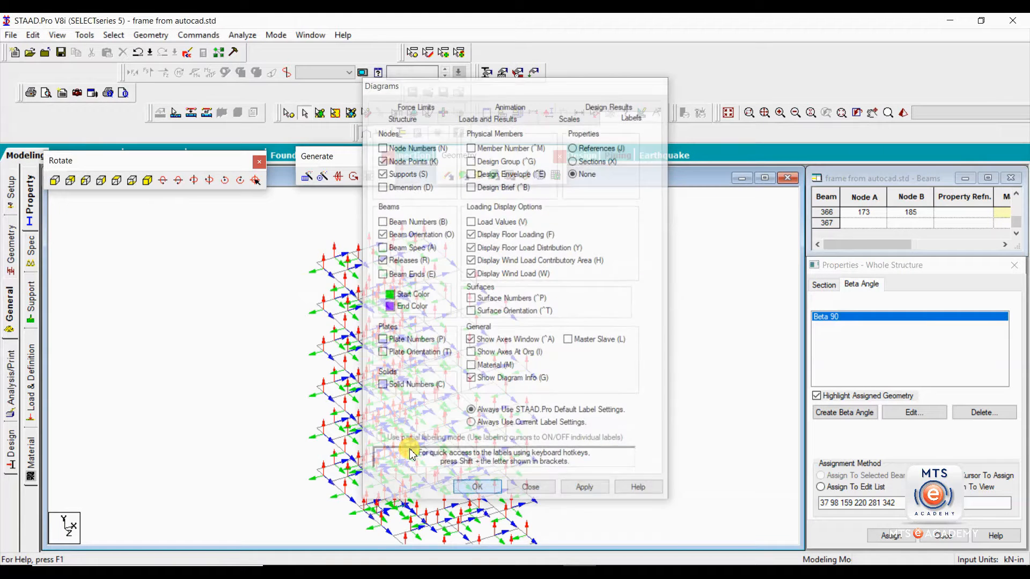
Step: Examine the beams' local axis directions in the isometric view and in plan
scroll(448, 260, "up", 2)
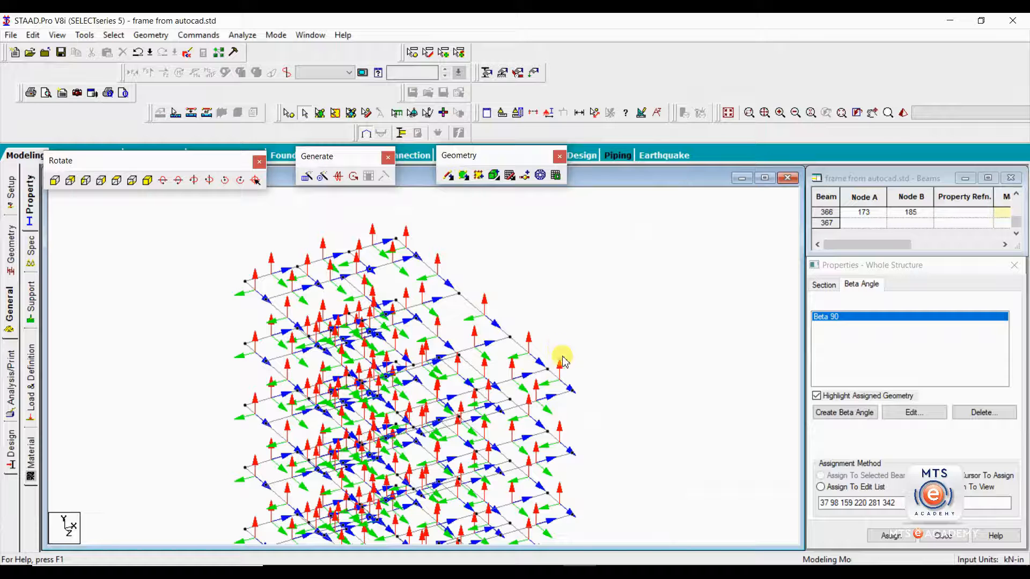
scroll(464, 317, "down", 2)
middle_click_drag(464, 318, 464, 300)
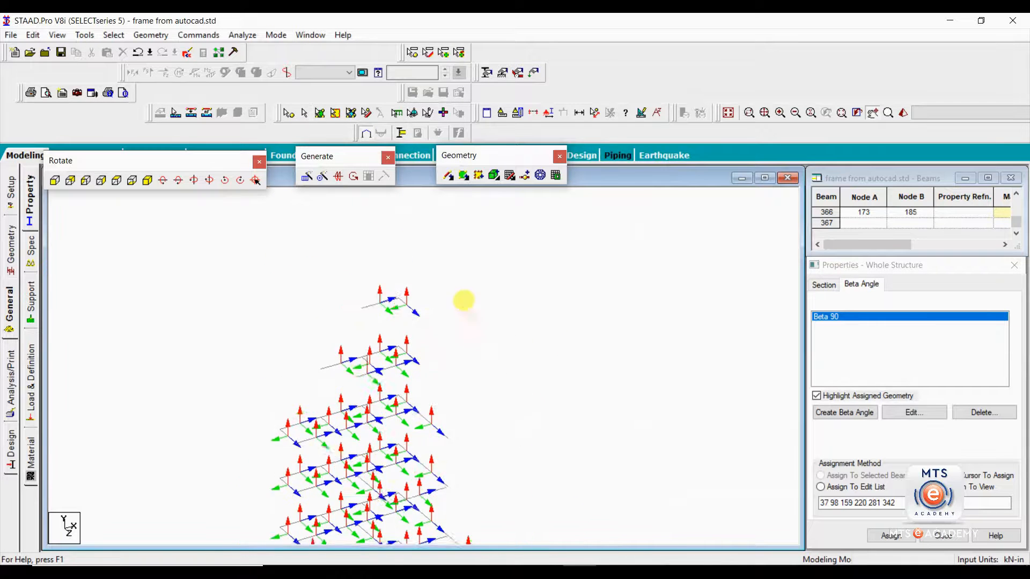
left_click(116, 180)
middle_click_drag(500, 358, 465, 306)
scroll(462, 320, "down", 3)
middle_click_drag(464, 349, 476, 283)
scroll(482, 303, "down", 1)
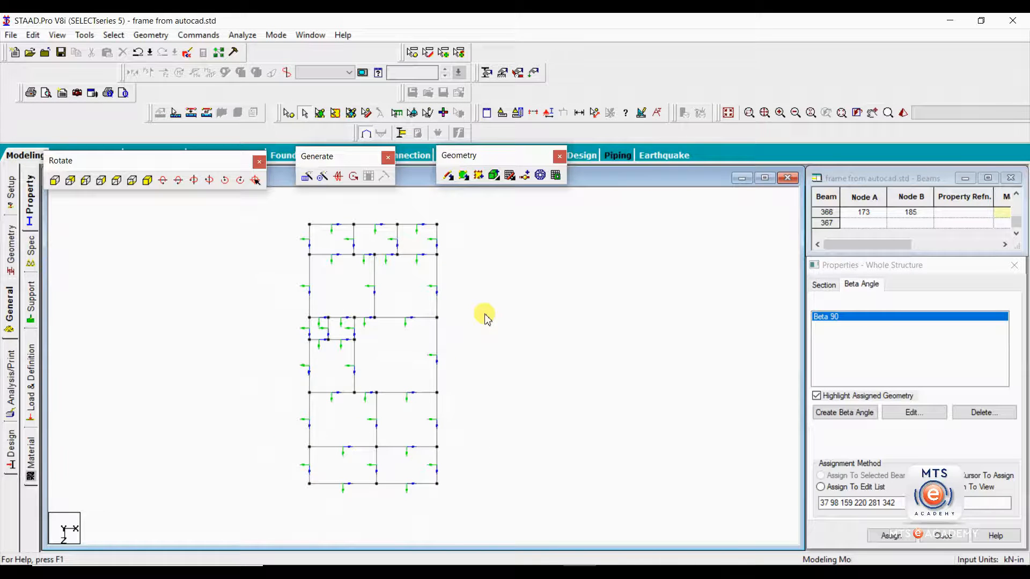
Step: Define a rectangular concrete section with YD 9 in and ZD 9 in and add it to the section list
left_click(825, 284)
left_click(857, 325)
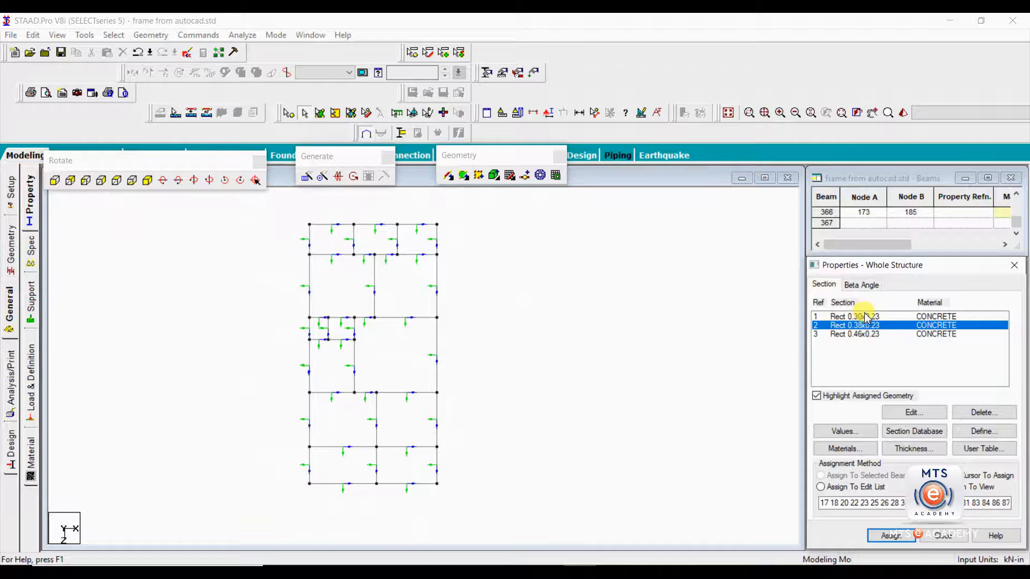
left_click(861, 317)
left_click(858, 325)
left_click(857, 317)
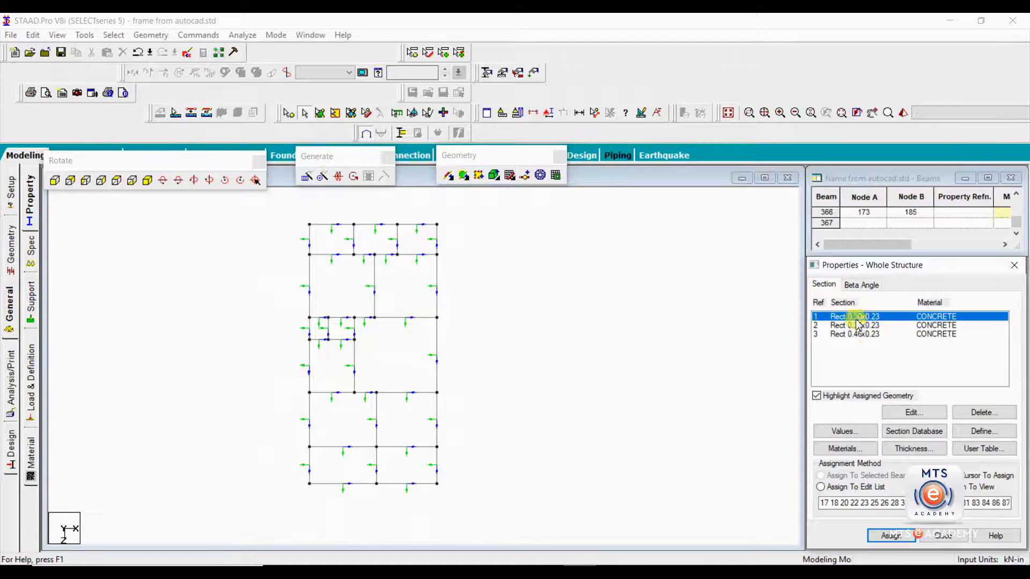
left_click(965, 432)
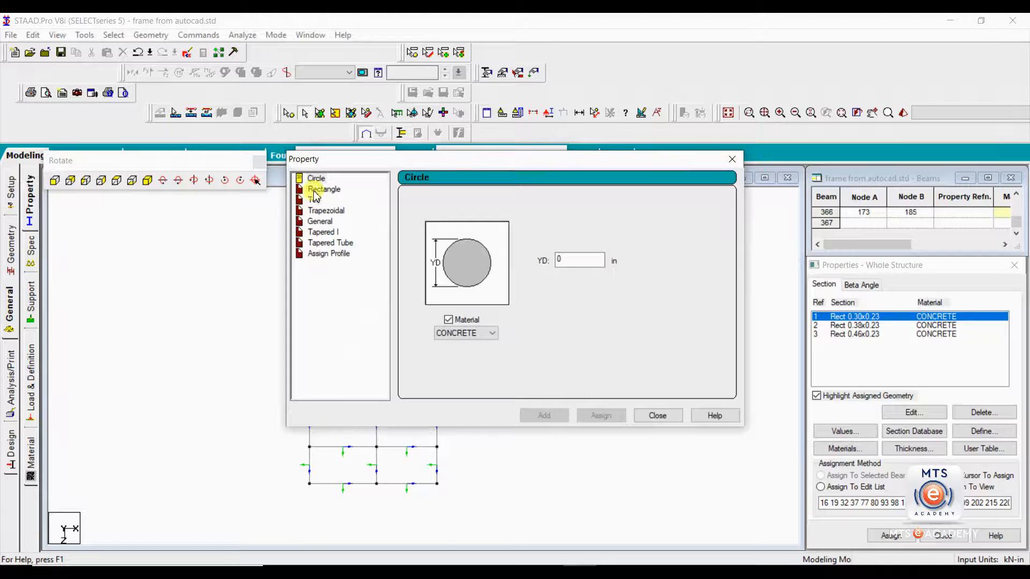
left_click(325, 190)
key("Tab")
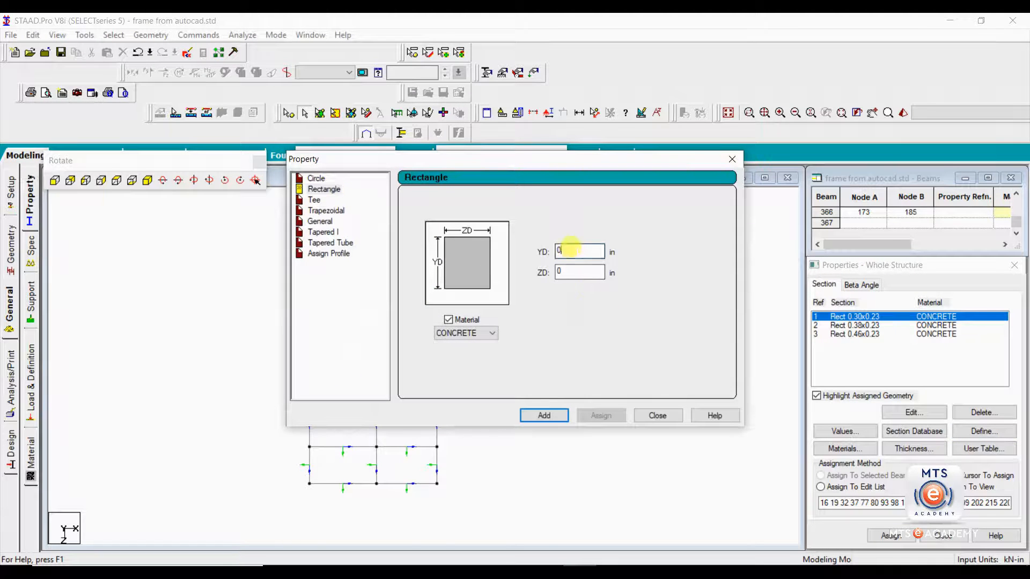
key("Tab")
left_click(549, 418)
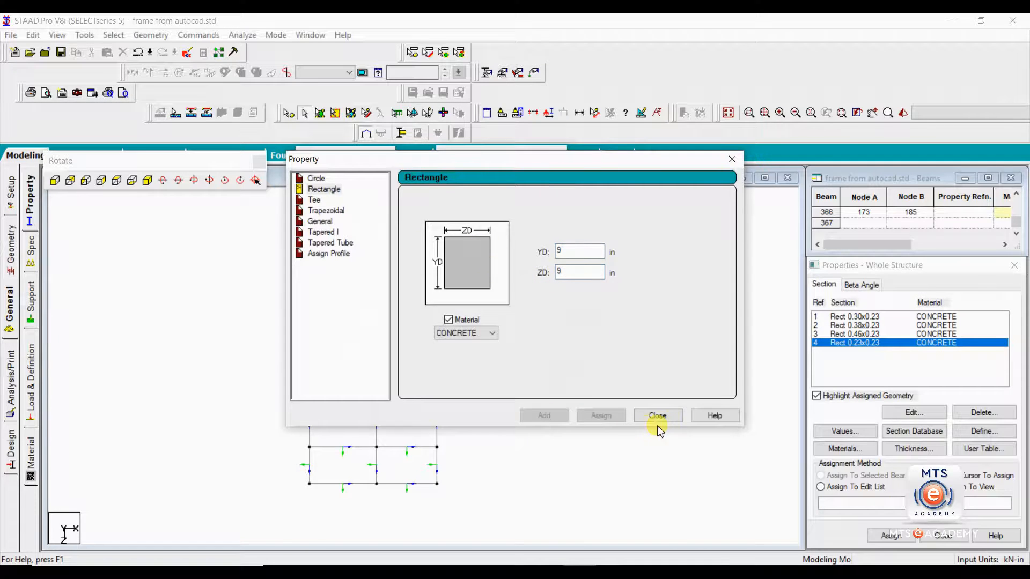
left_click(659, 416)
Step: Assign the Rect 0.23x0.23 section to the two short cross beams in the rear bay and the two beside the small mid-plan bays
left_click(875, 346)
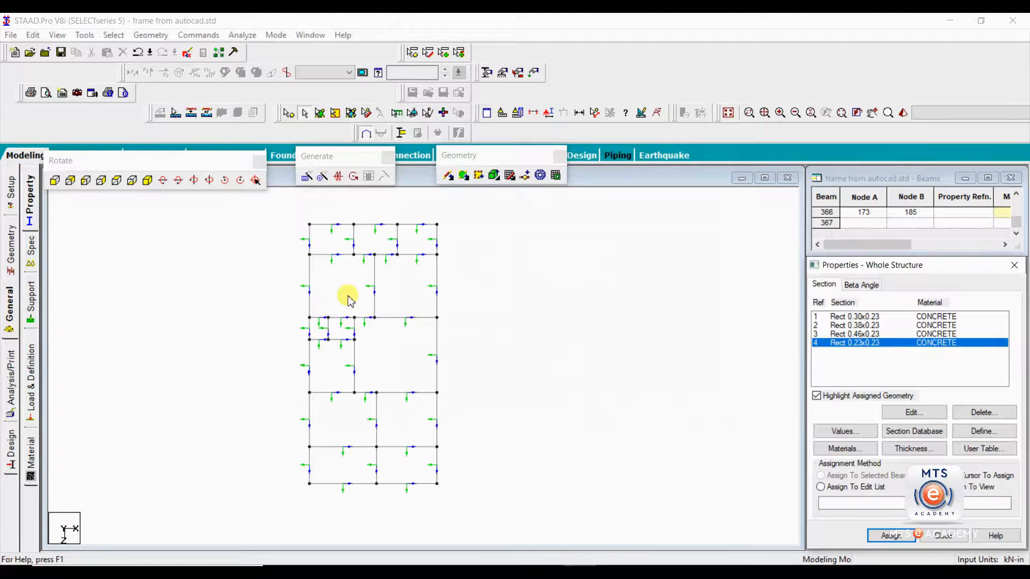
left_click(356, 246)
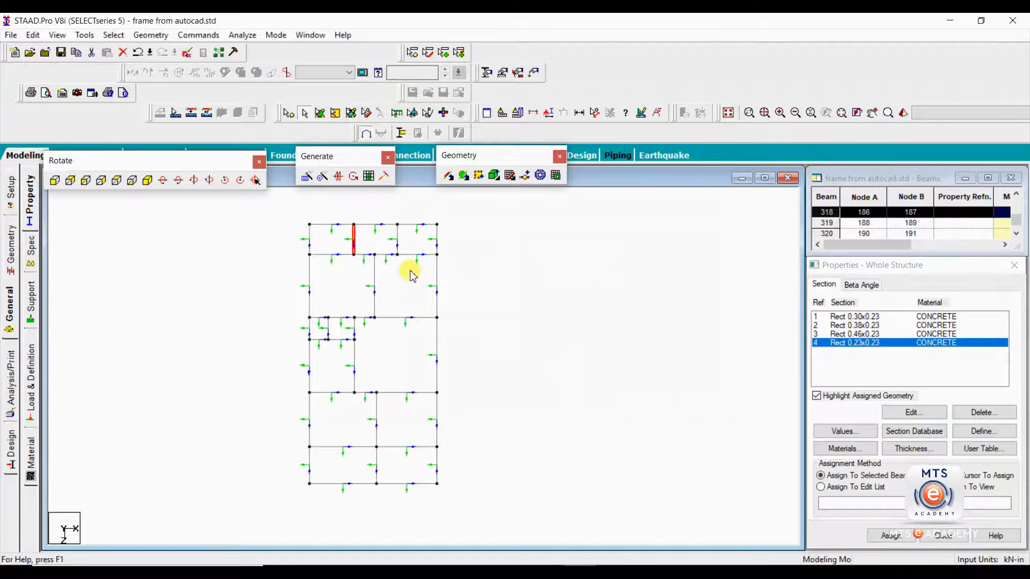
left_click(398, 240, "ctrl")
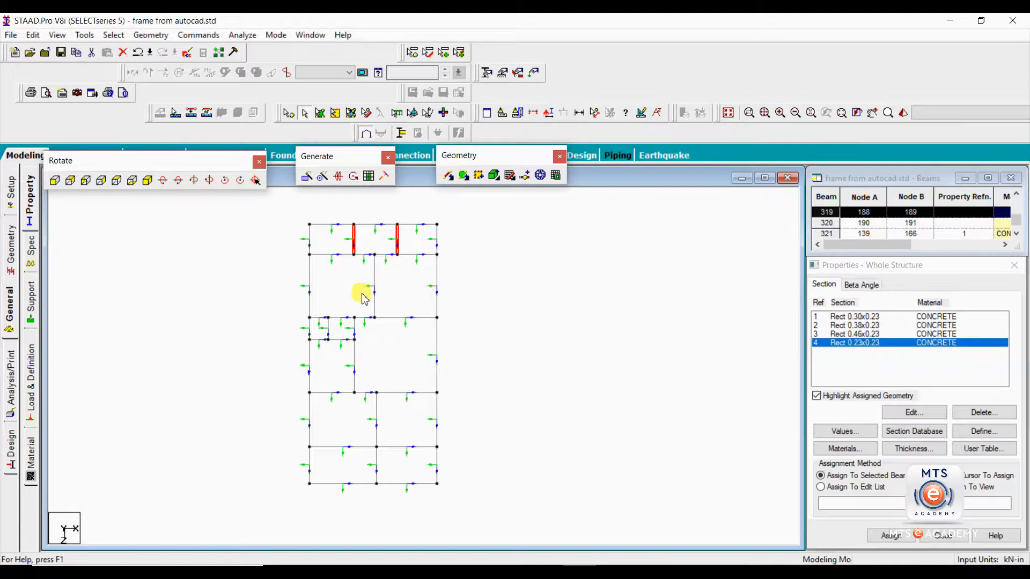
left_click(329, 328, "ctrl")
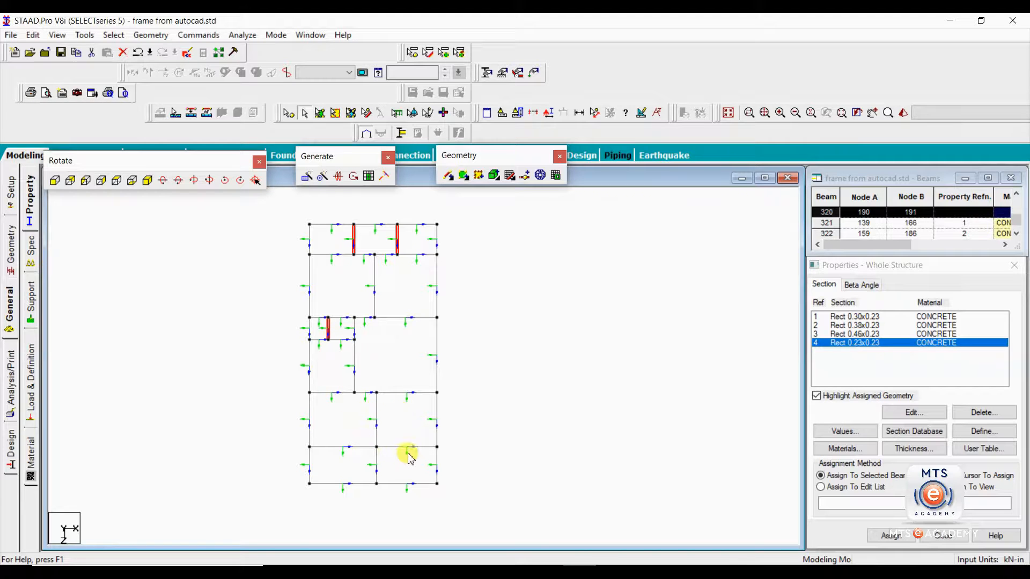
left_click(353, 333, "ctrl")
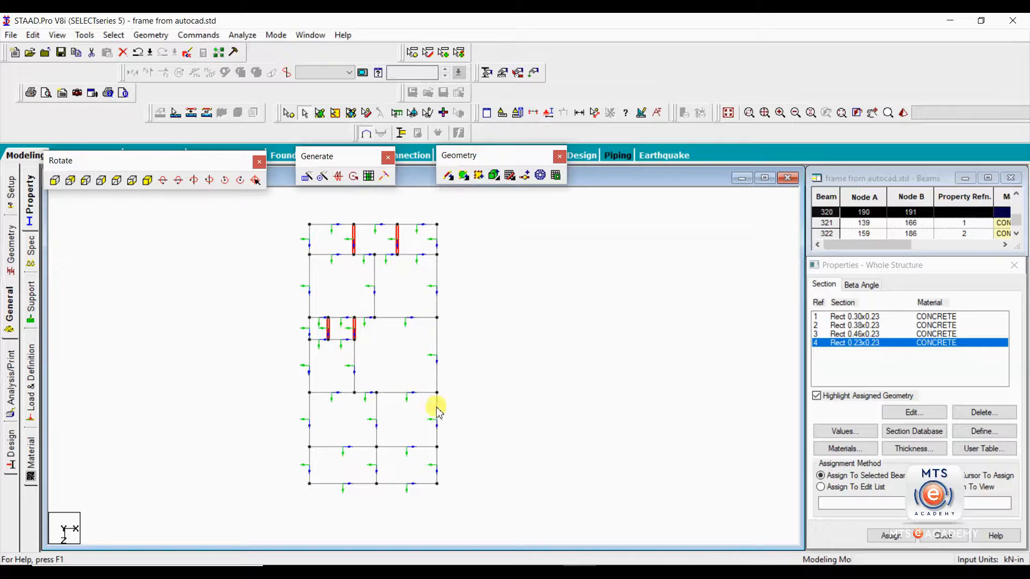
left_click(891, 536)
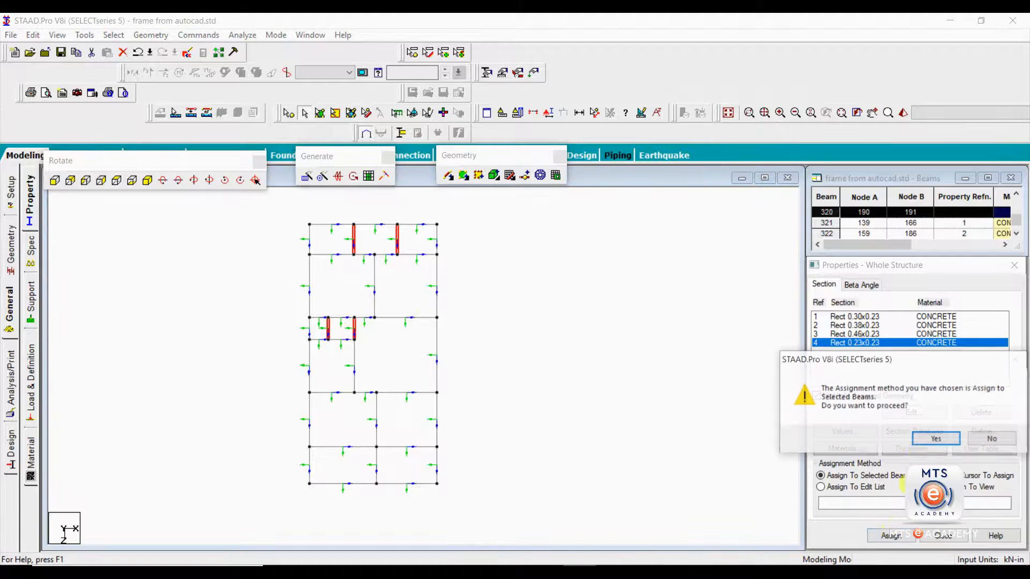
left_click(932, 438)
left_click(573, 348)
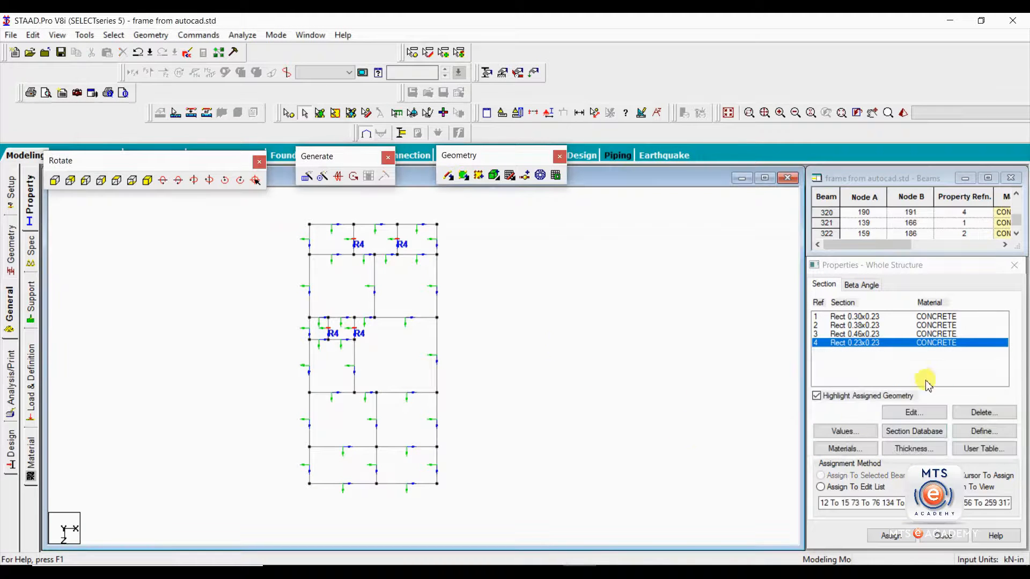
left_click(866, 317)
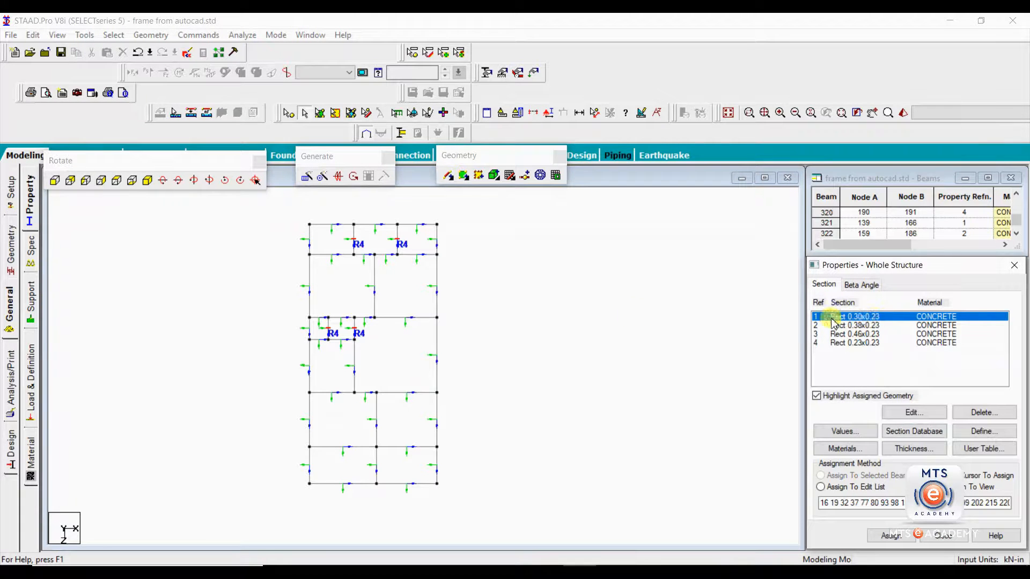
left_click(420, 225)
left_click(378, 225, "ctrl")
left_click(330, 224, "ctrl")
left_click(313, 222, "ctrl")
left_click(329, 226, "ctrl")
left_click(304, 247, "ctrl")
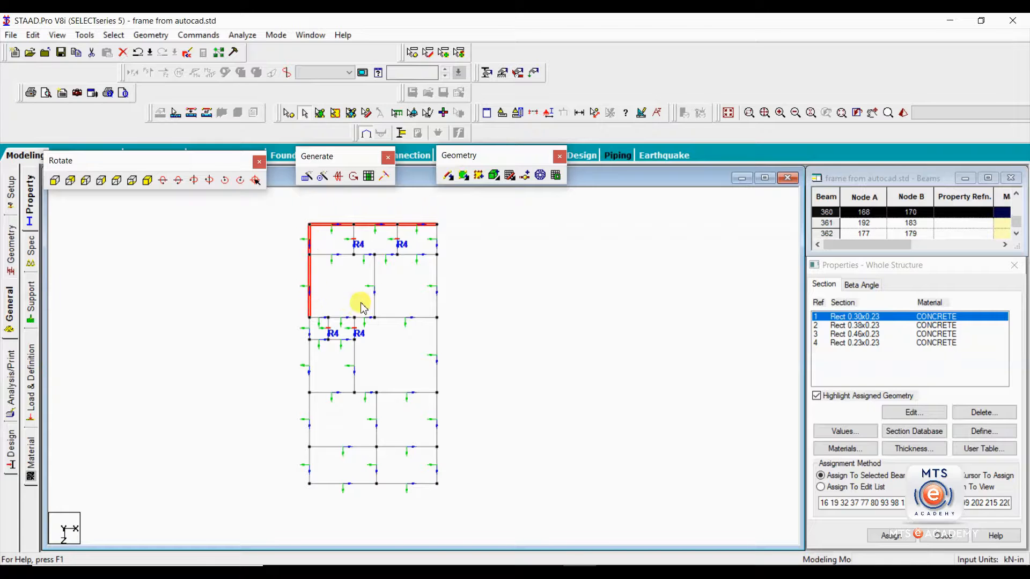
left_click(523, 271)
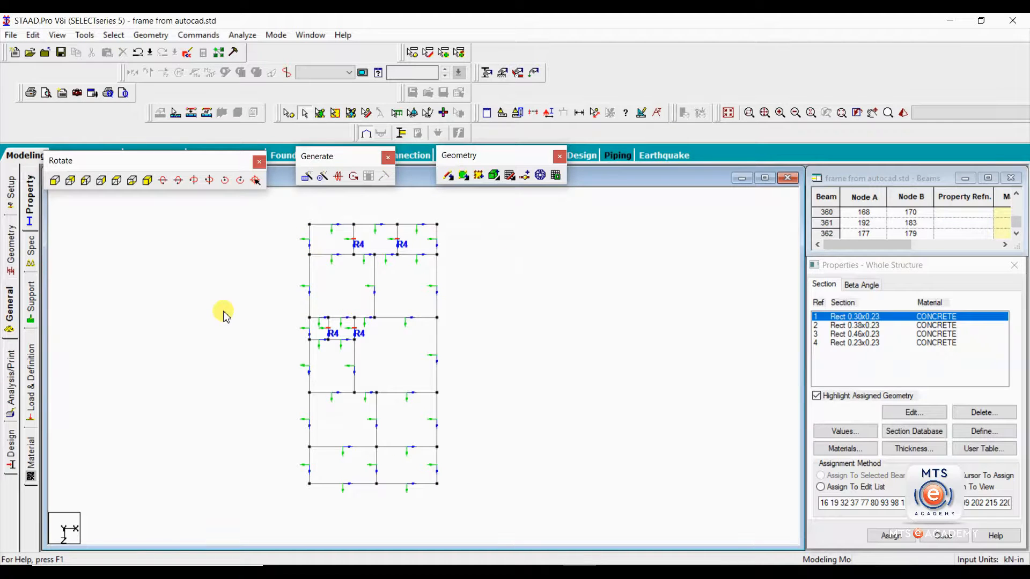
Step: Select all beams with a missing property in the isometric view and assign the Rect 0.30x0.23 section to them
left_click(146, 181)
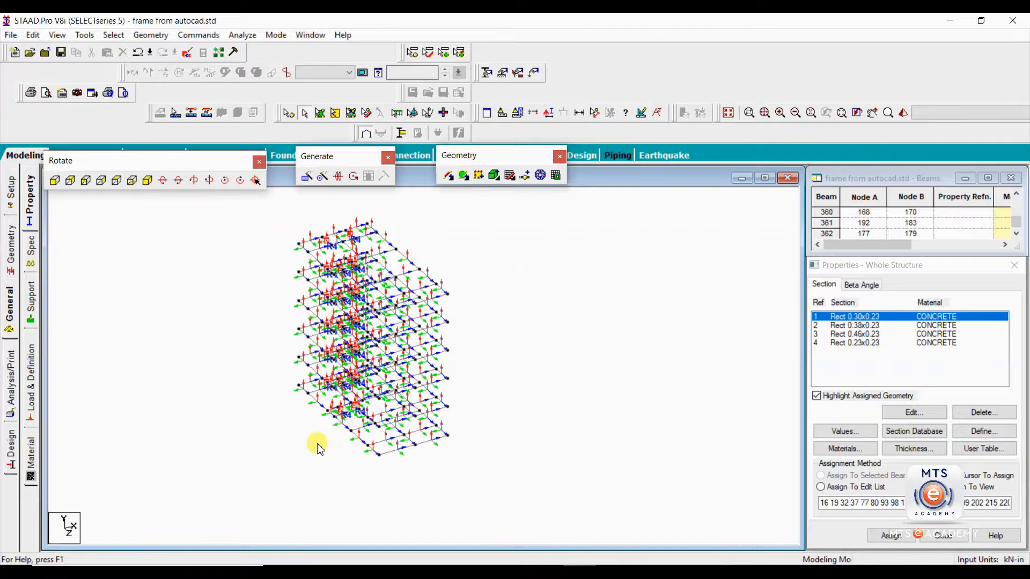
left_click(113, 35)
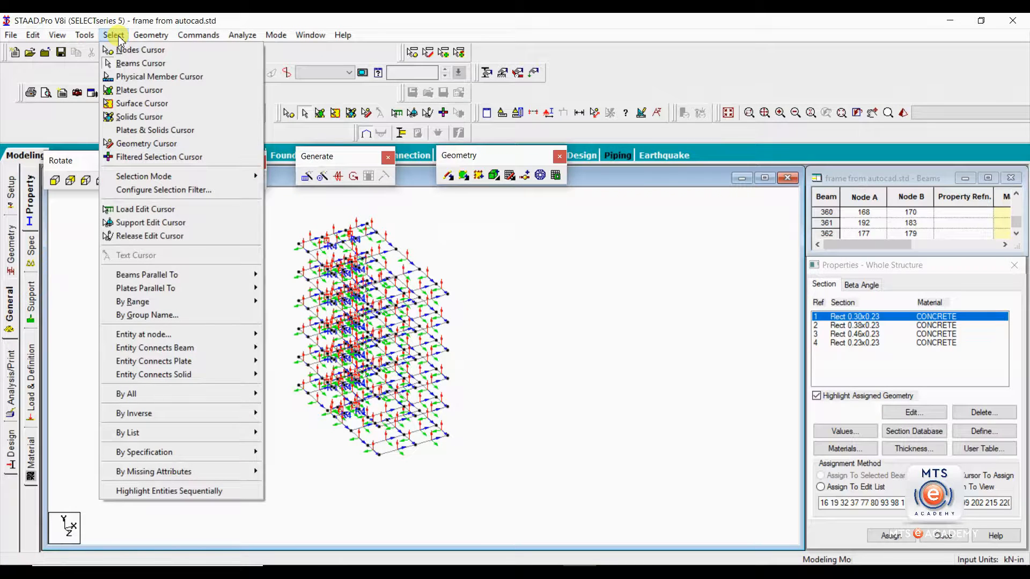
mouse_move(173, 476)
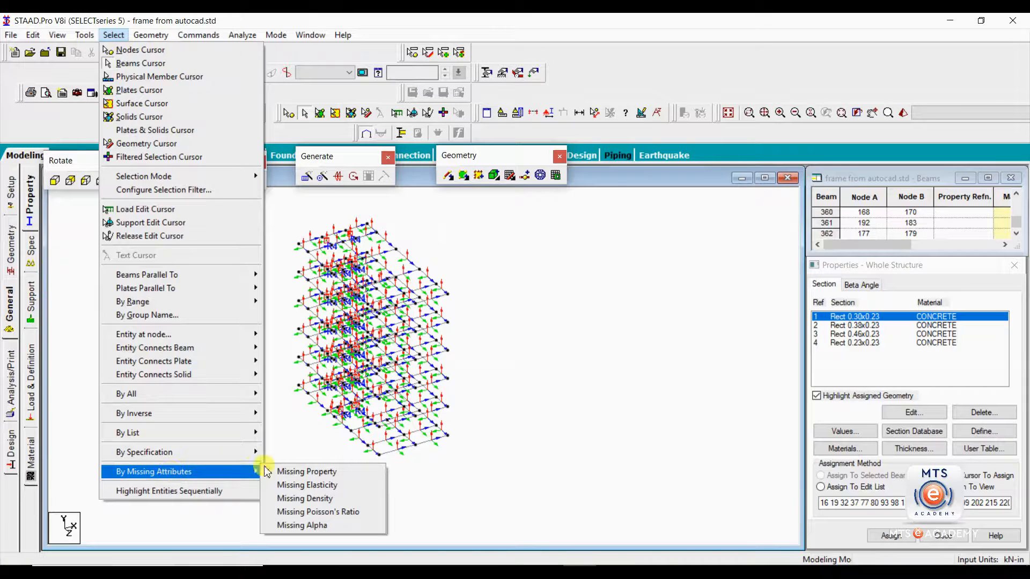
left_click(309, 472)
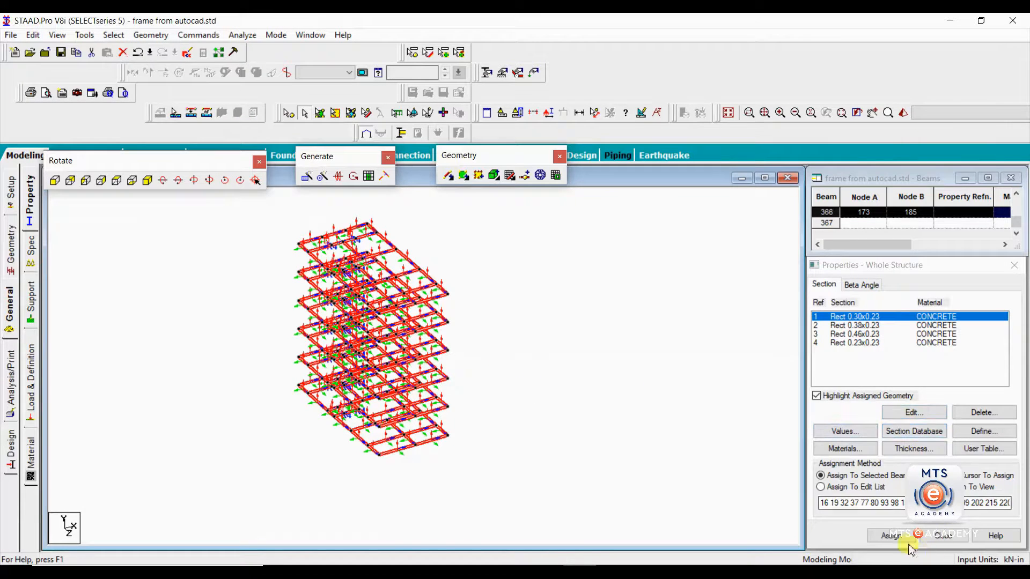
left_click(886, 536)
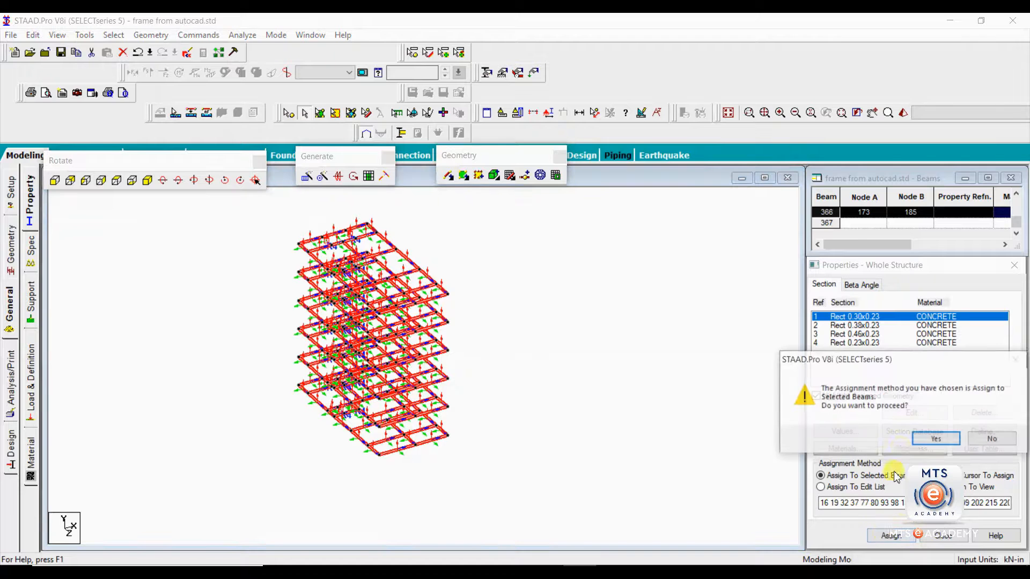
left_click(936, 438)
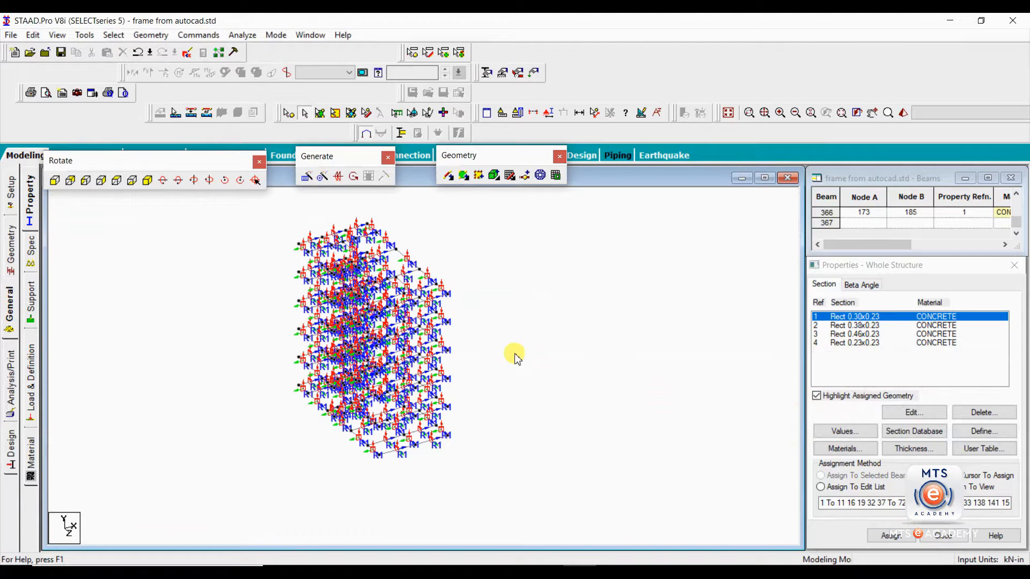
Step: Turn off the Beam Orientation labels for the displayed beams
right_click(525, 309)
left_click(558, 480)
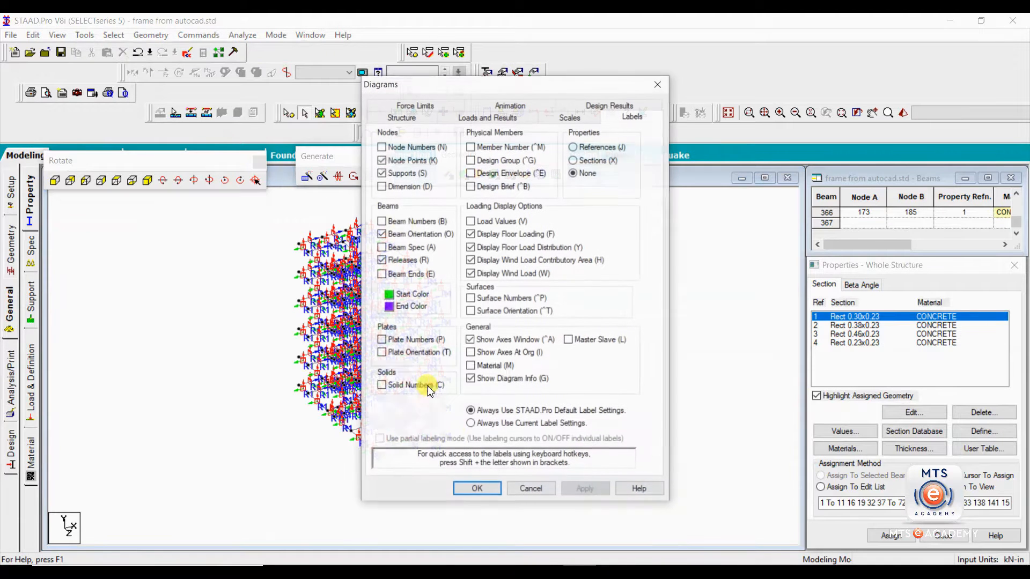
left_click(391, 235)
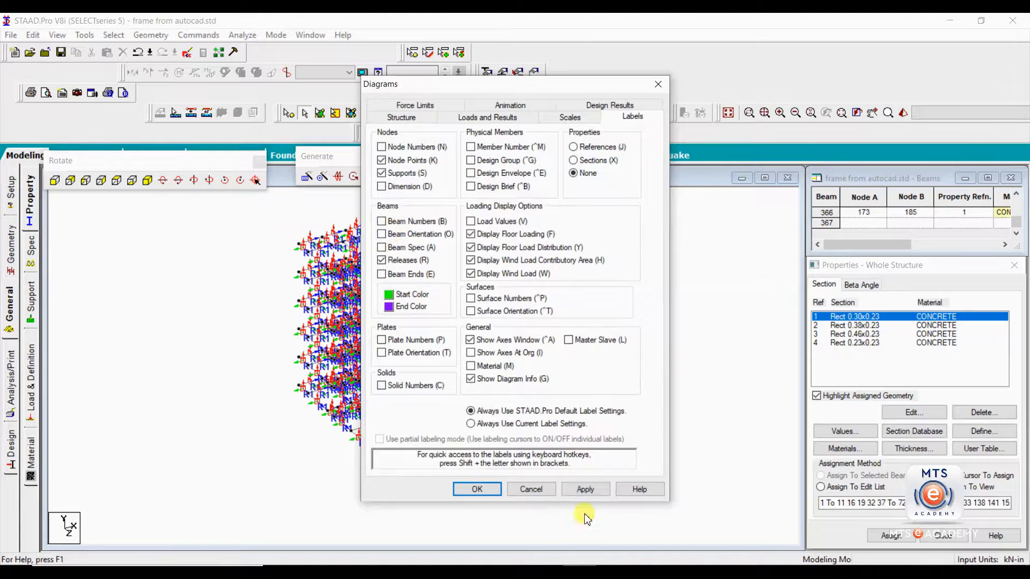
left_click(583, 491)
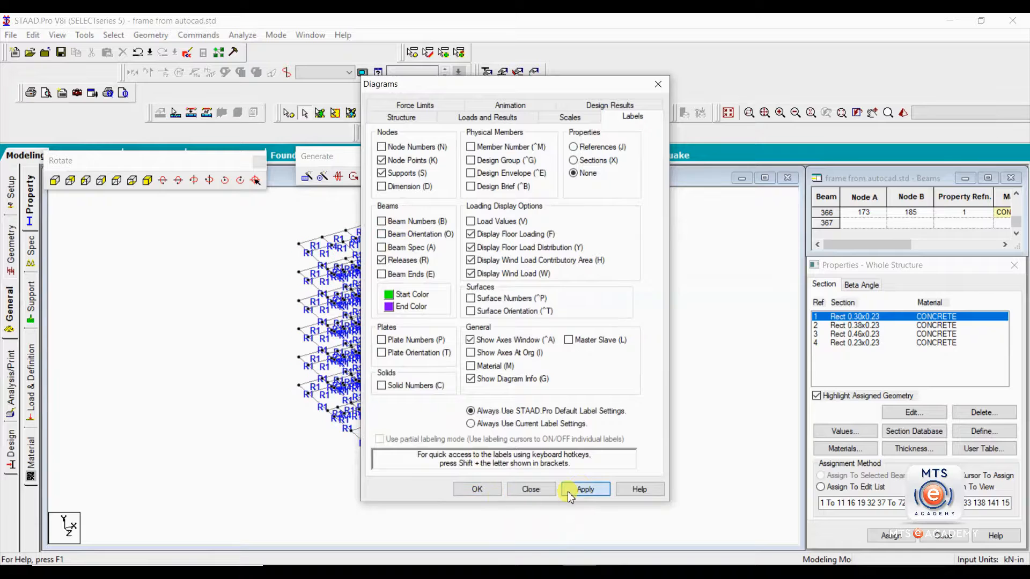
left_click(487, 494)
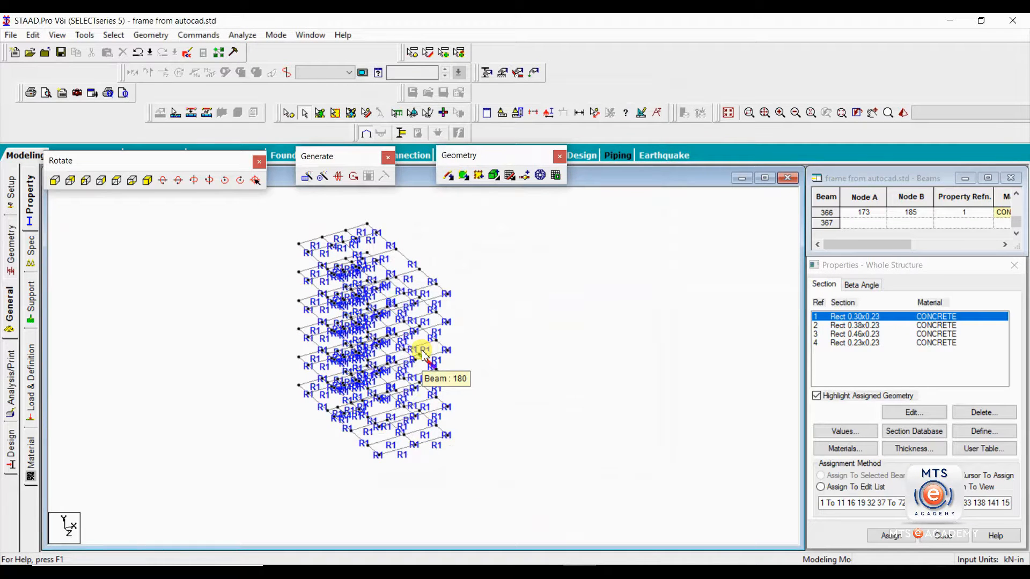
Step: Display the whole structure again, with the columns included alongside the beams
scroll(437, 251, "up", 1)
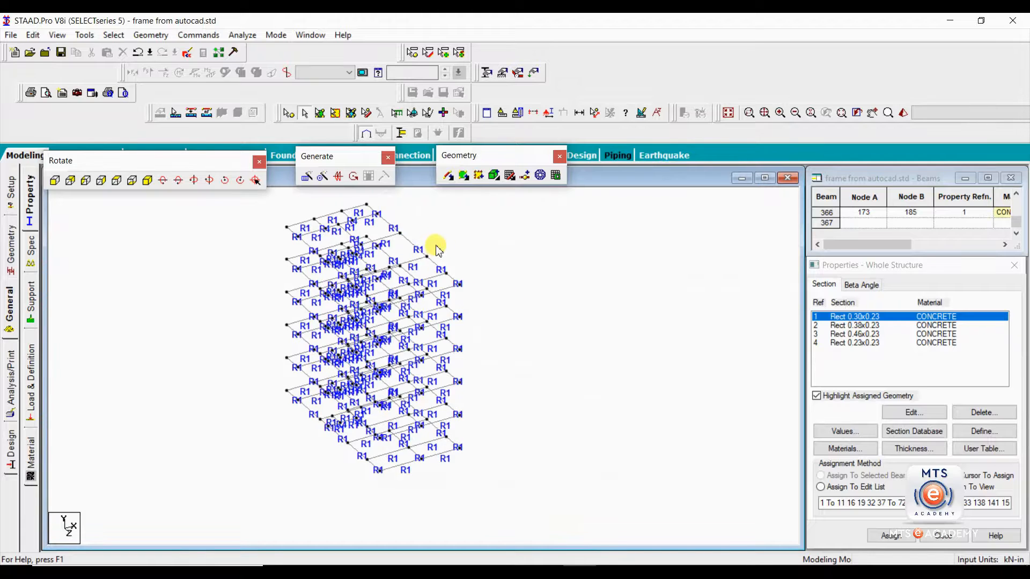
middle_click_drag(437, 251, 407, 297)
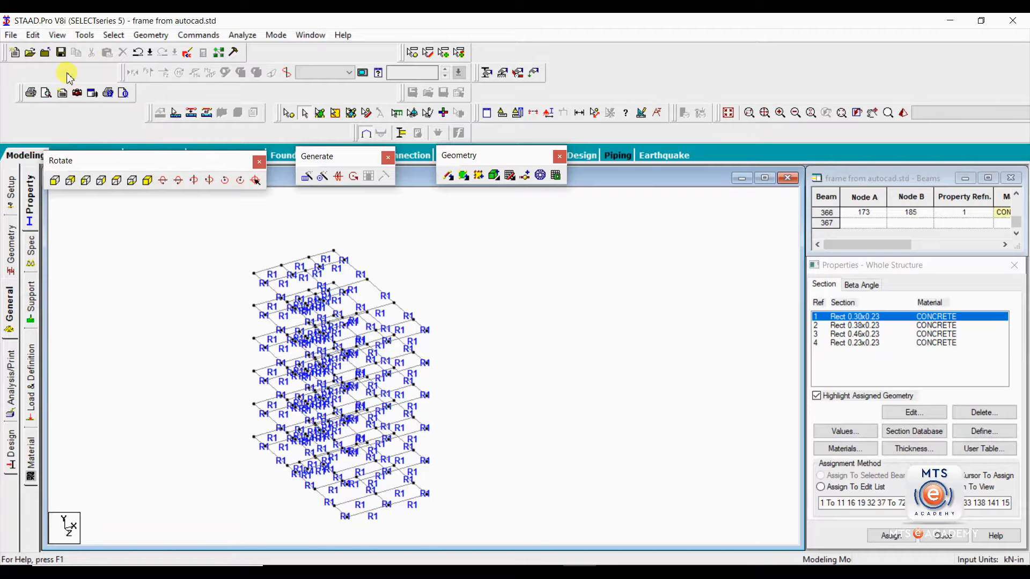
left_click(55, 35)
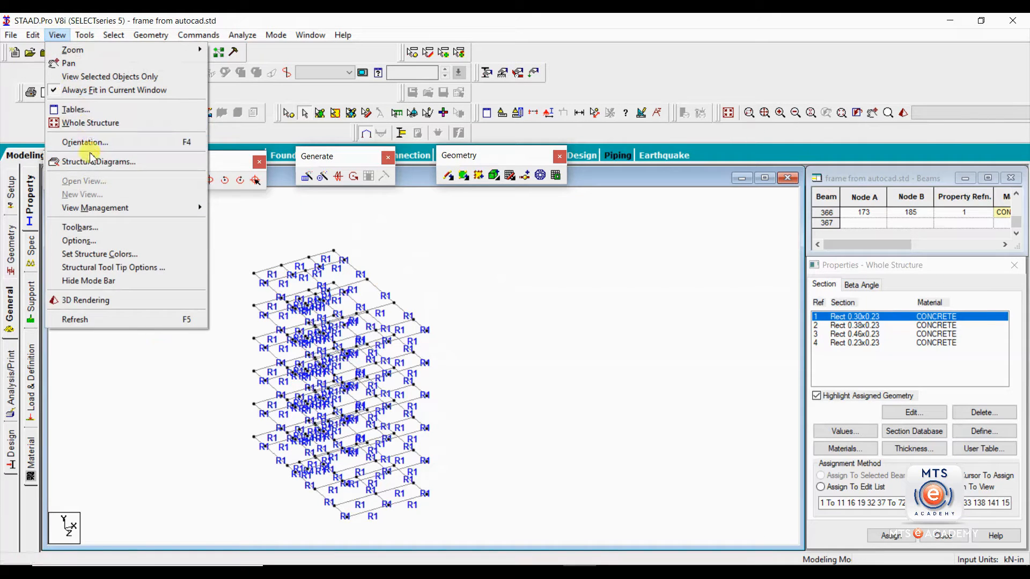
left_click(110, 123)
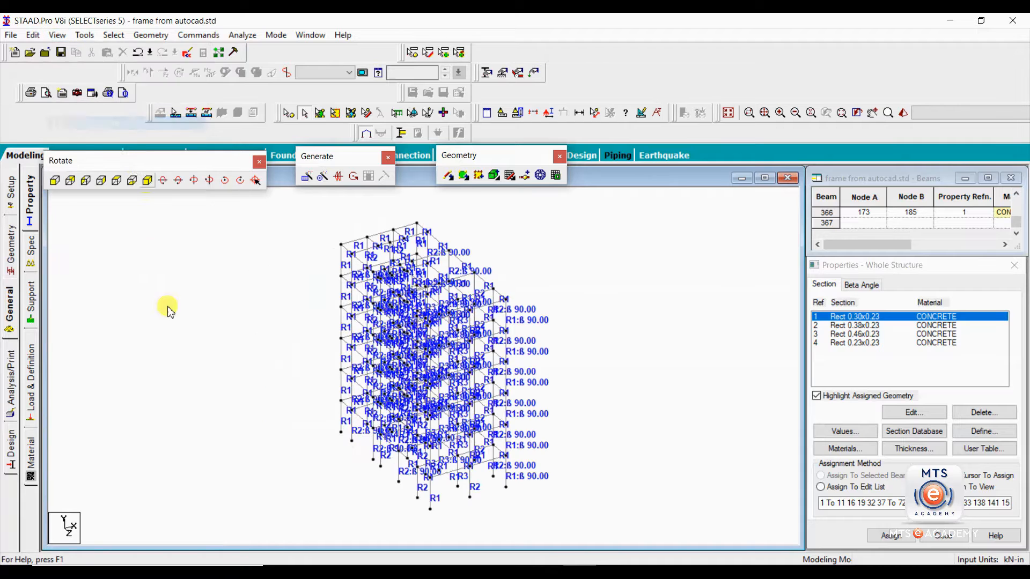
Step: Examine the assigned member sections in a 3D rendering of the whole frame from different angles, and close the rendered view
right_click(180, 370)
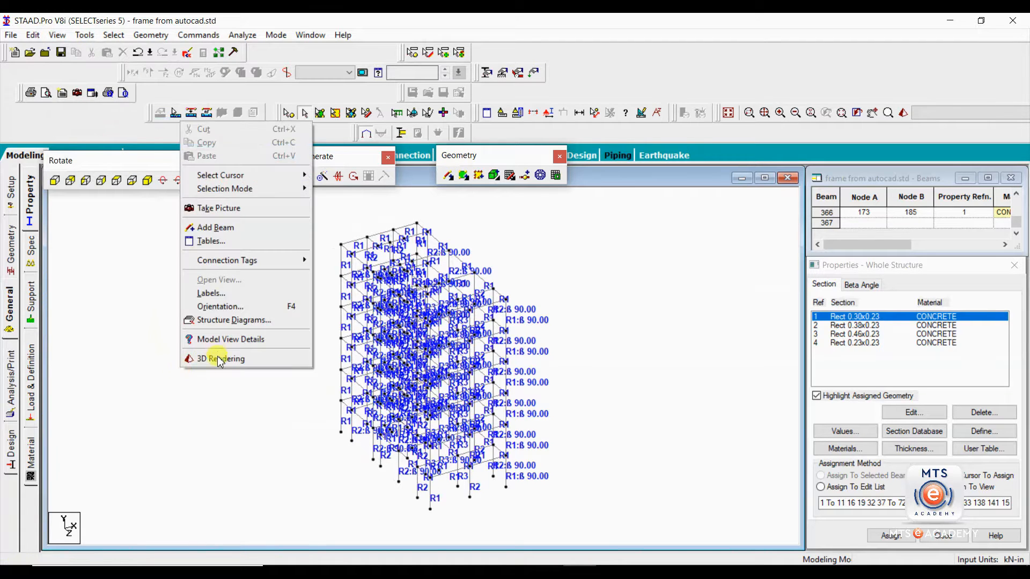
left_click(212, 358)
left_click_drag(570, 292, 541, 356)
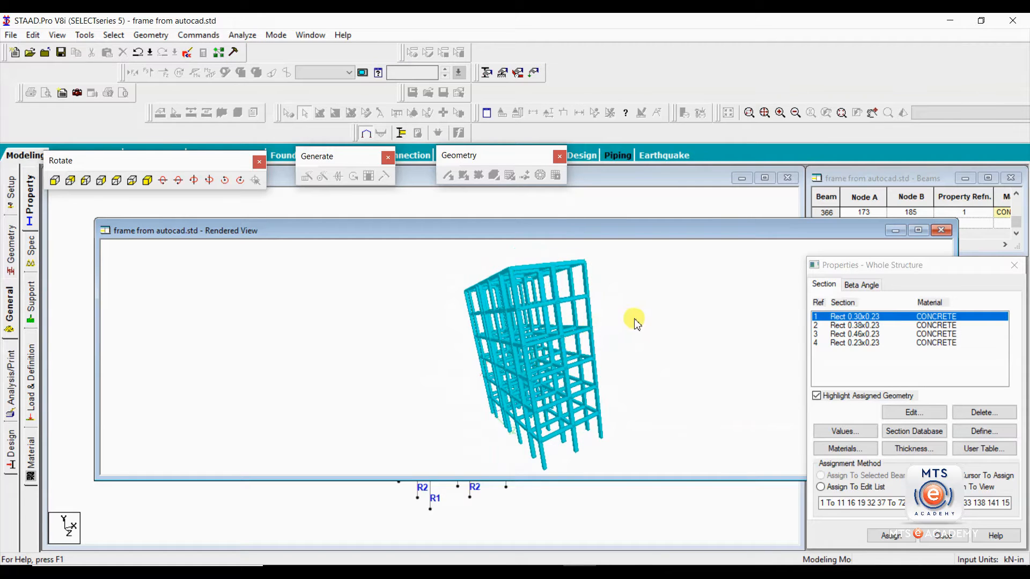
left_click_drag(635, 322, 609, 352)
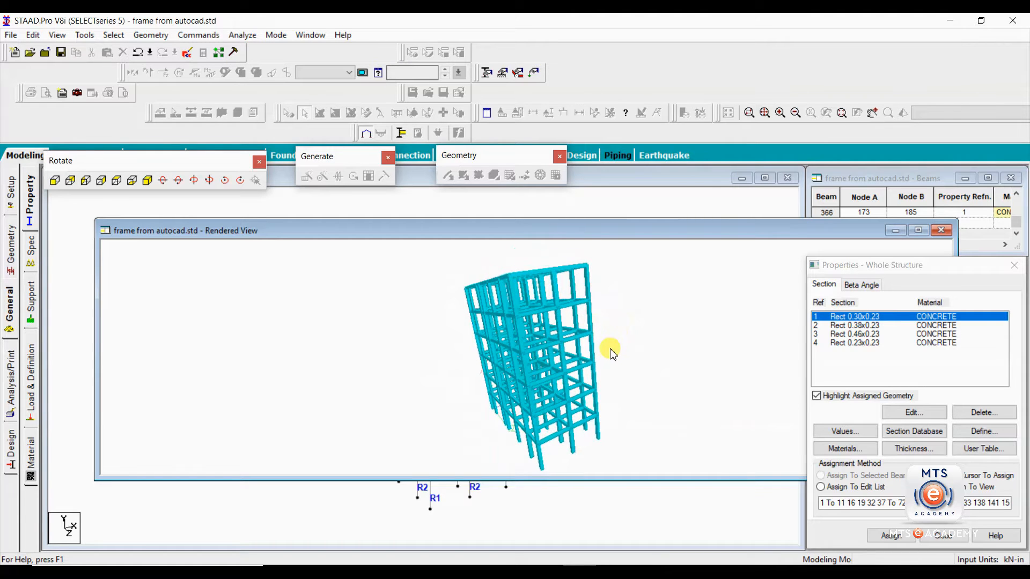
left_click(941, 231)
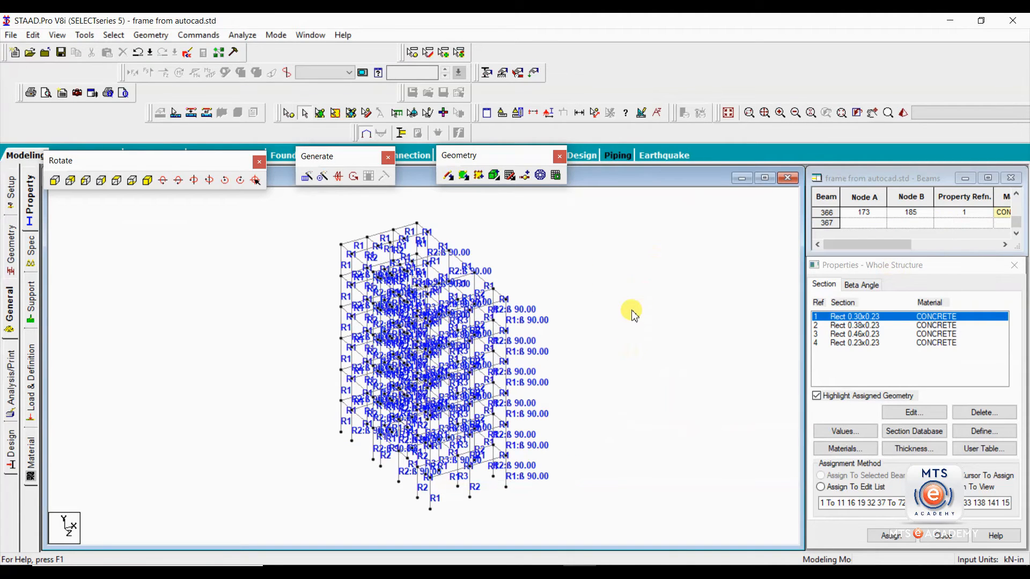